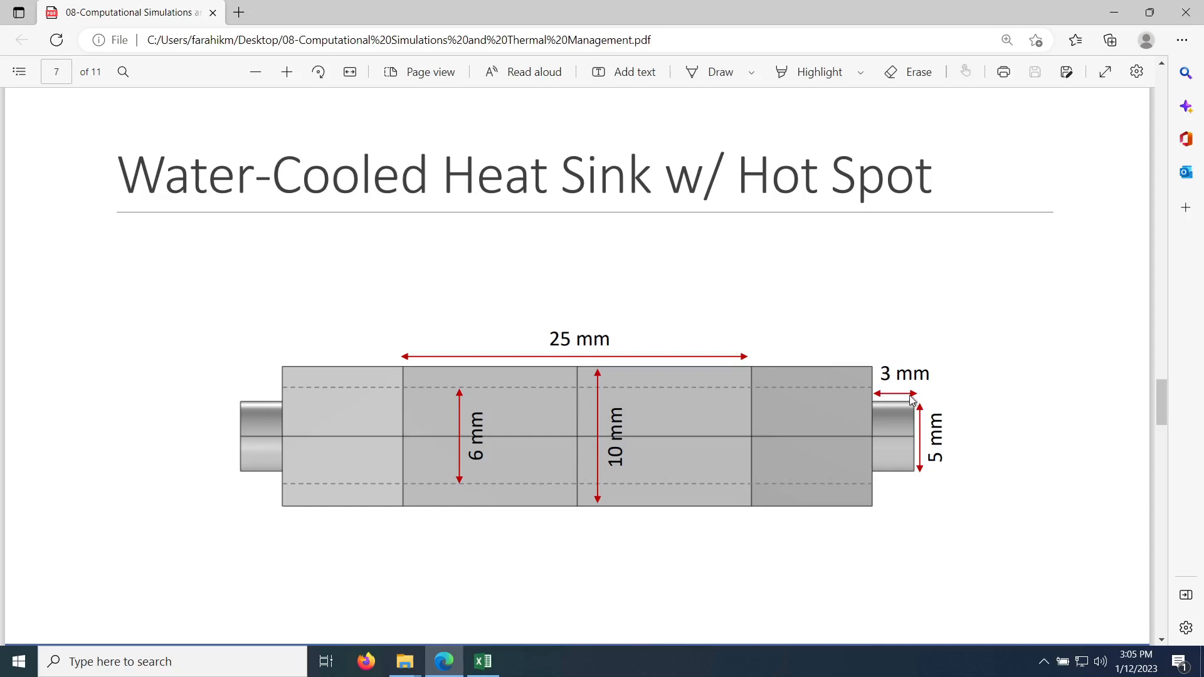
- Review the PDF slides on the water-cooled heat sink for its dimensions, inlet and outlet diameters, and hot spot and background power
scroll(928, 398, "down", 10)
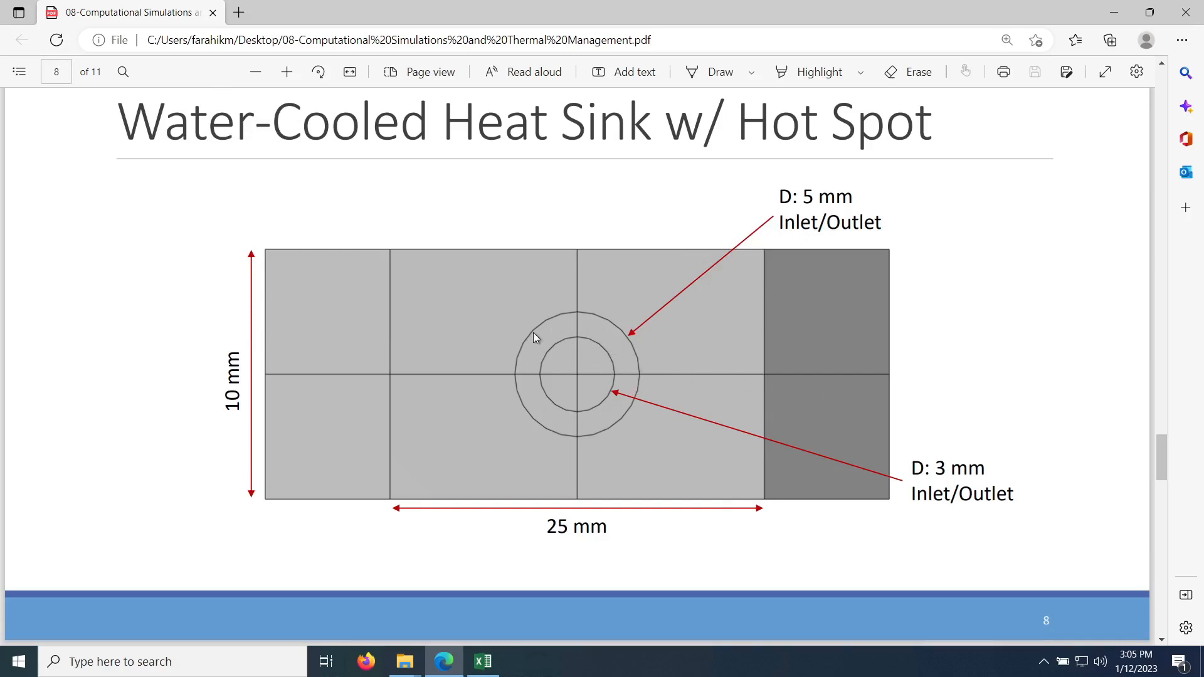
scroll(754, 374, "down", 10)
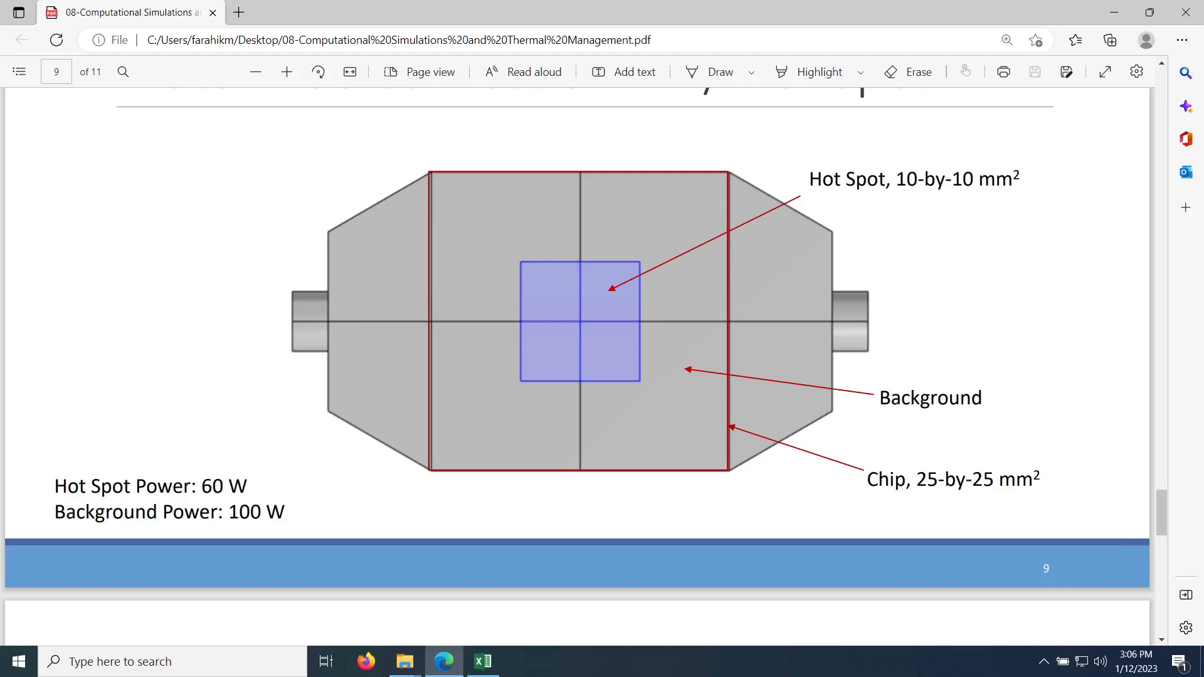
left_click_drag(202, 487, 248, 488)
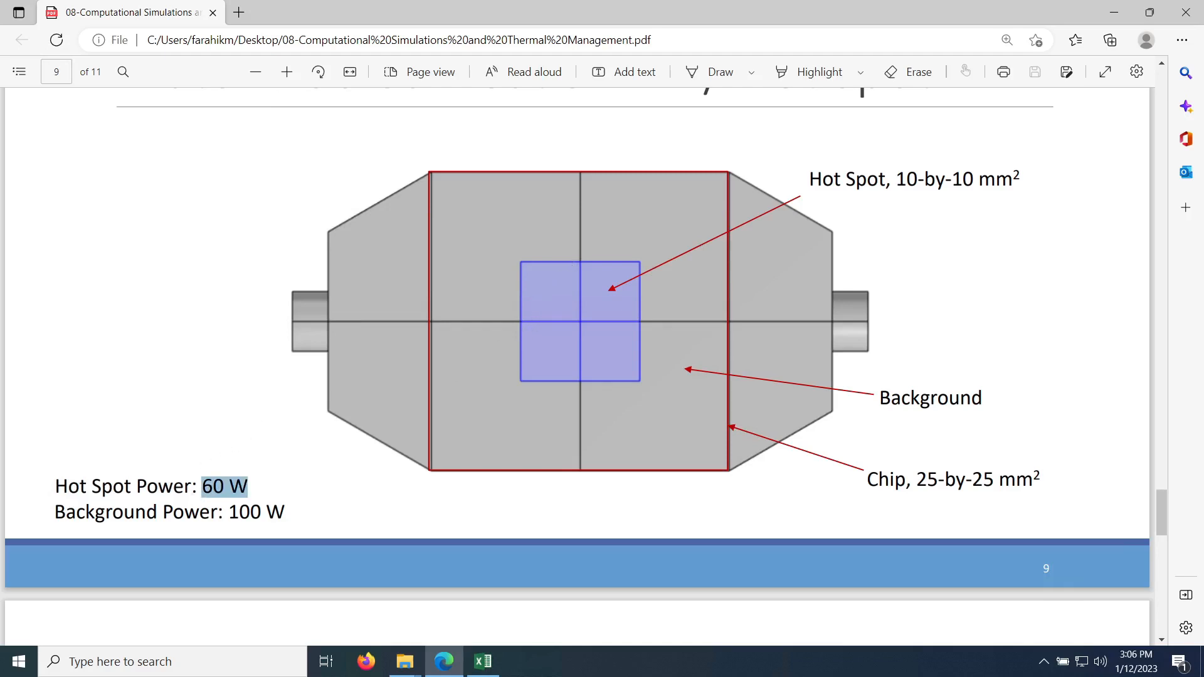
left_click(243, 520)
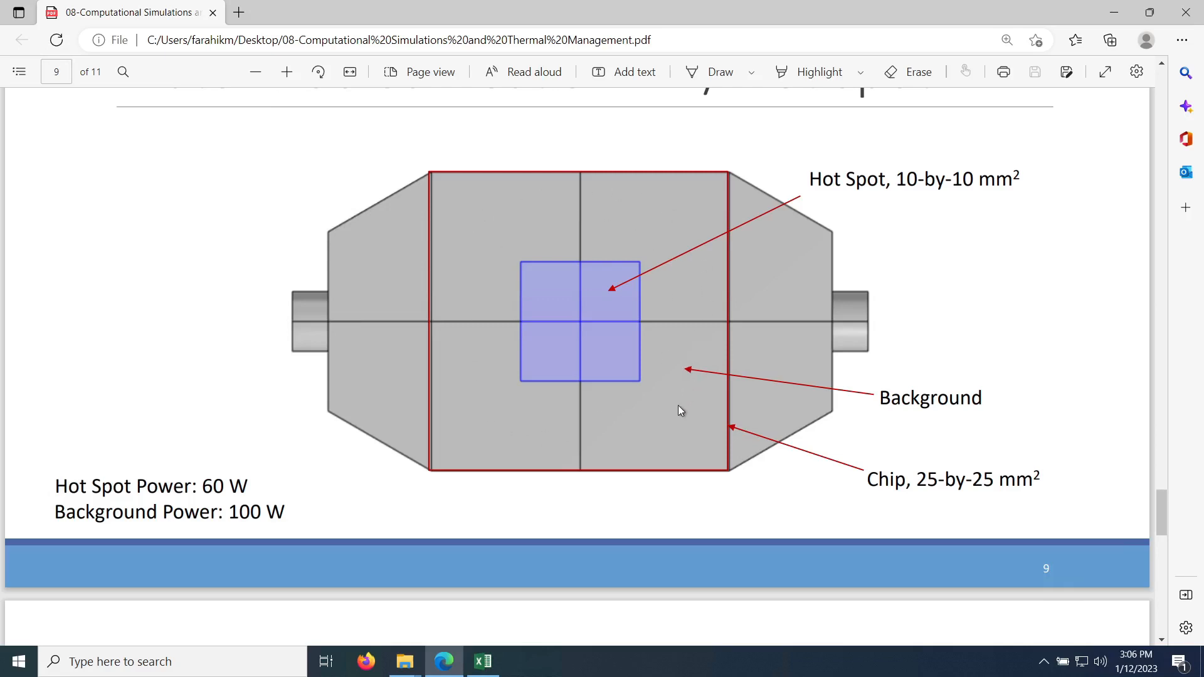
scroll(809, 271, "up", 15)
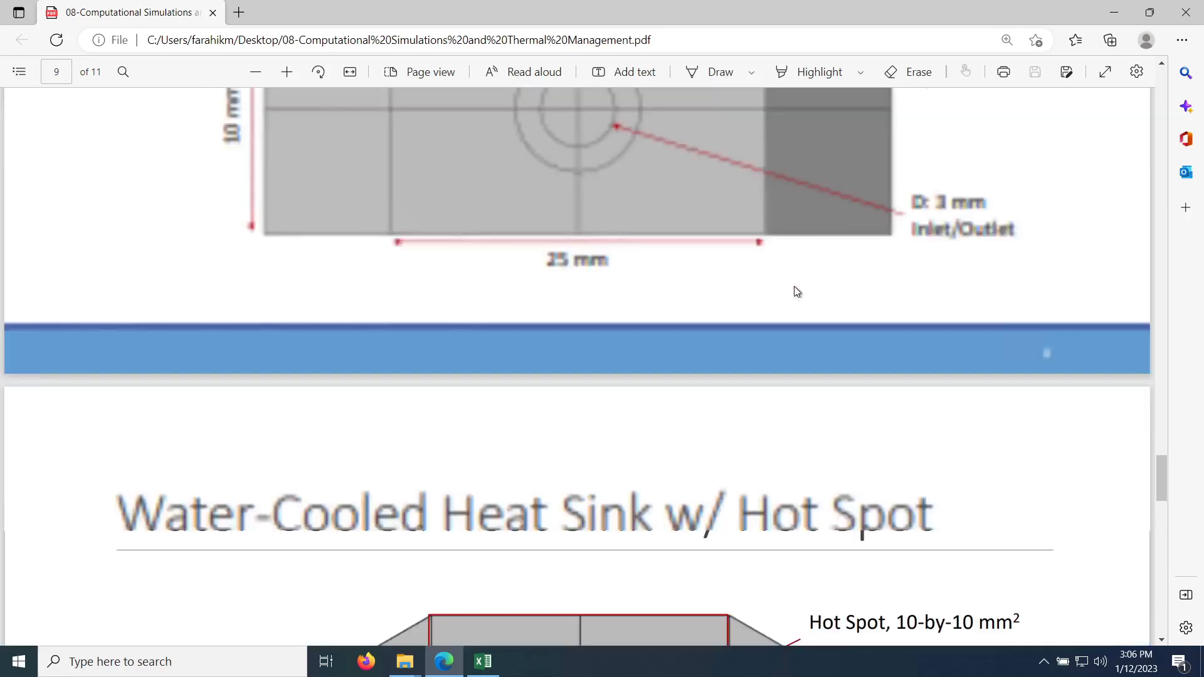
scroll(796, 292, "up", 10)
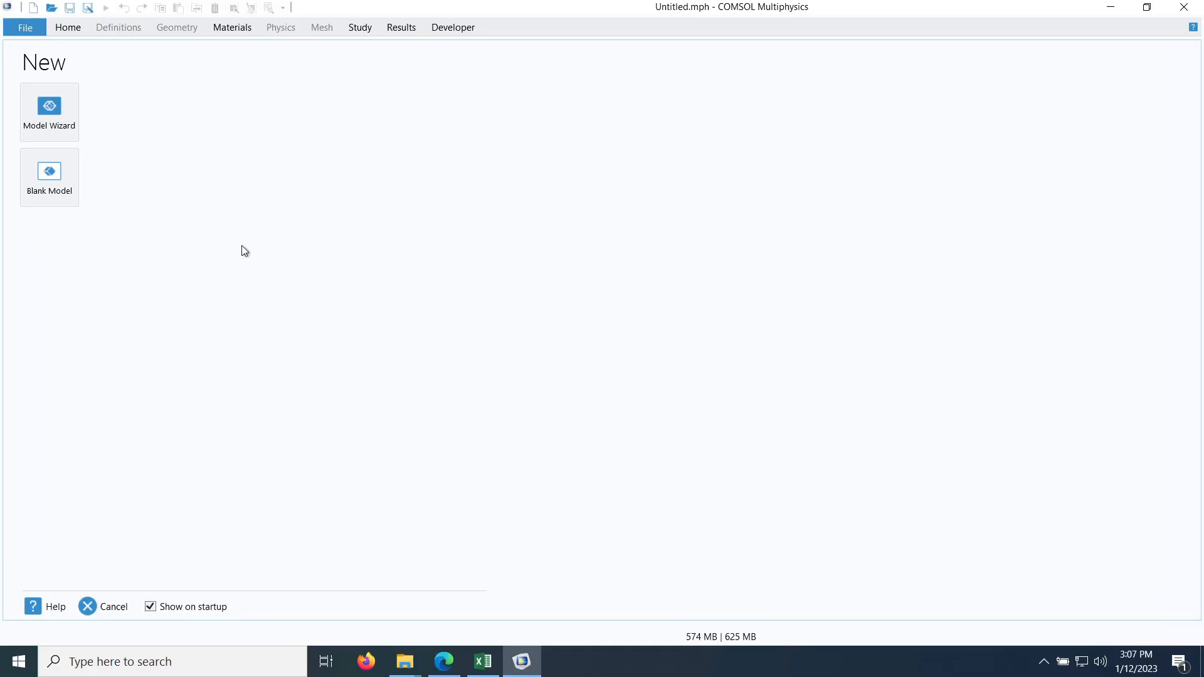
- Switch to COMSOL Multiphysics, start a 3D model with the Model Wizard and add the Conjugate Heat Transfer, Laminar Flow physics
left_click(55, 126)
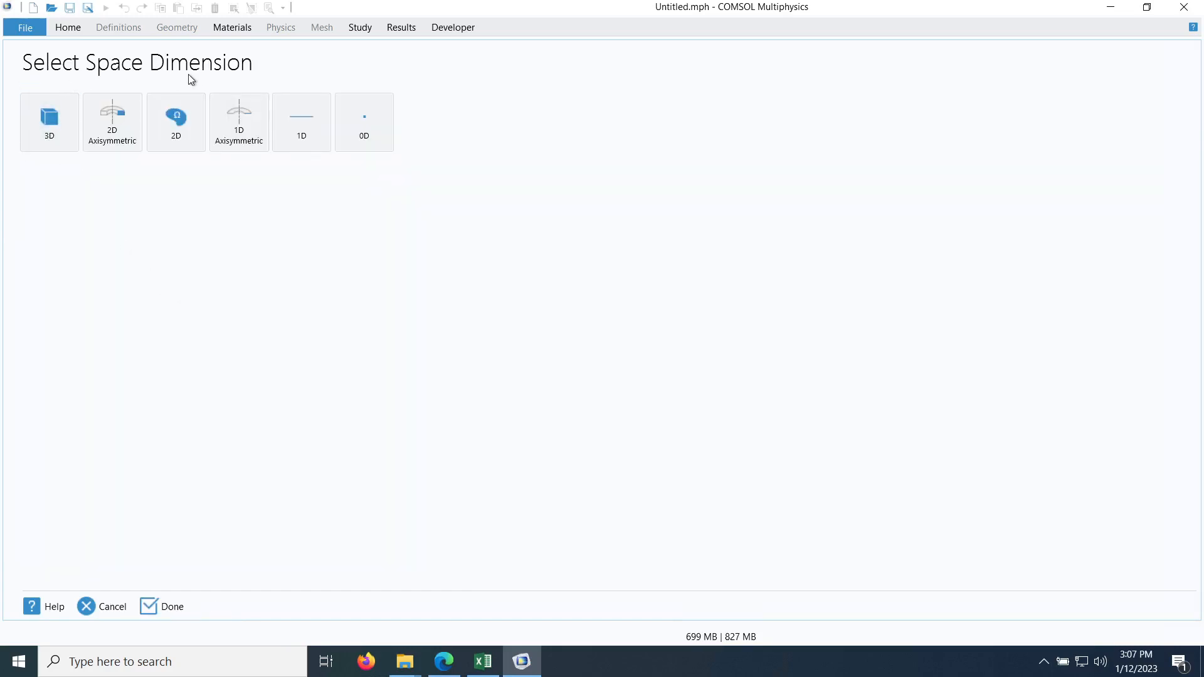
left_click(50, 132)
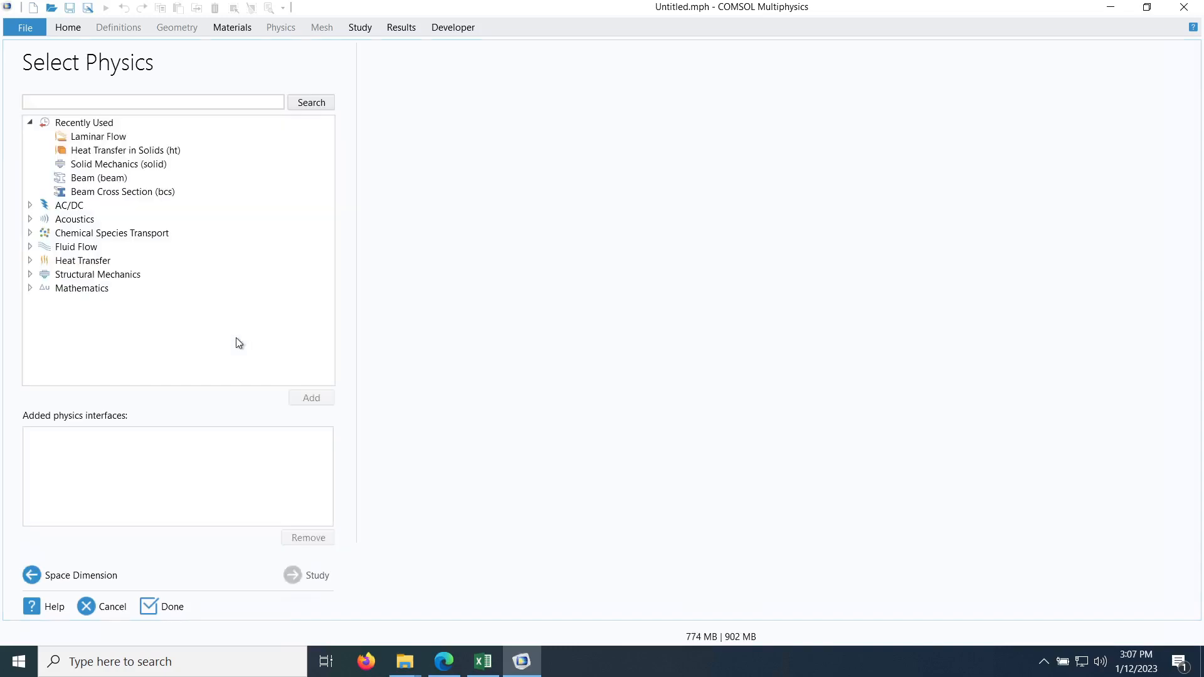
left_click(30, 123)
left_click(30, 192)
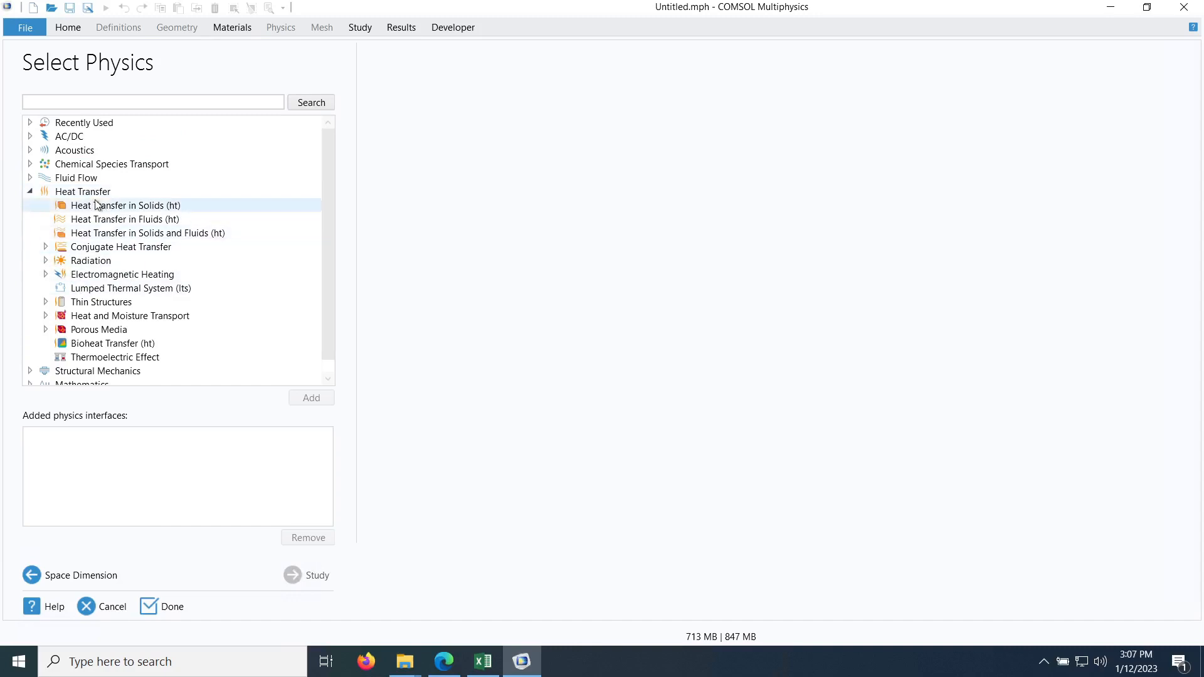
left_click(46, 248)
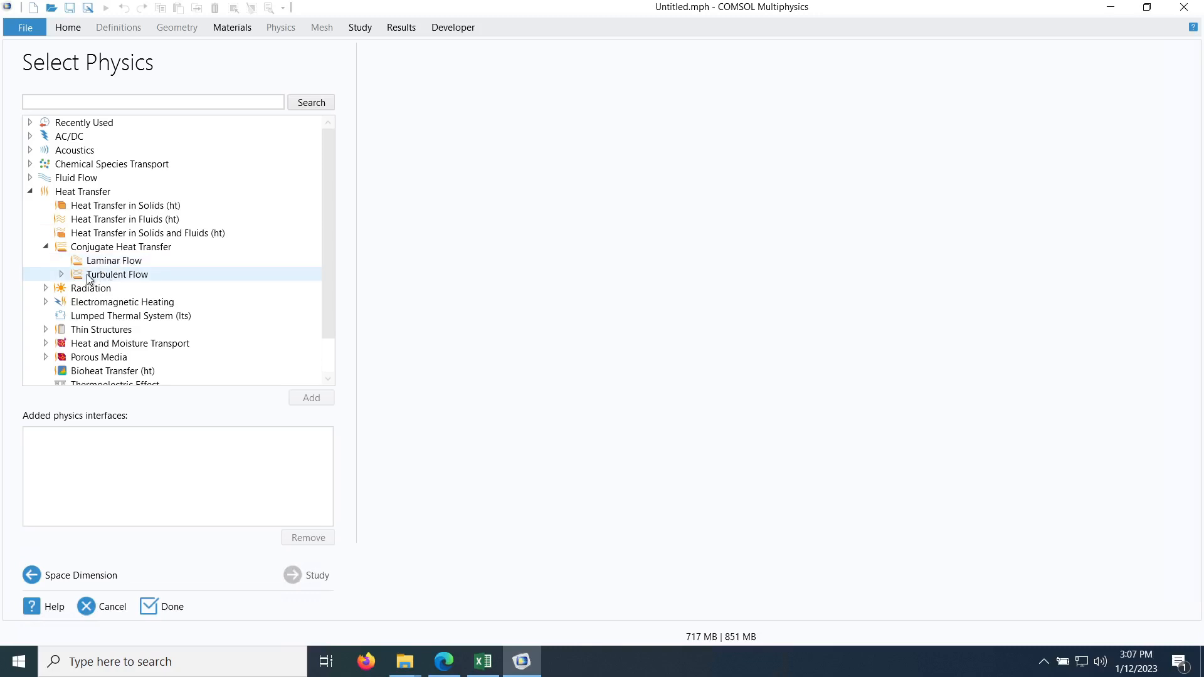
left_click(121, 266)
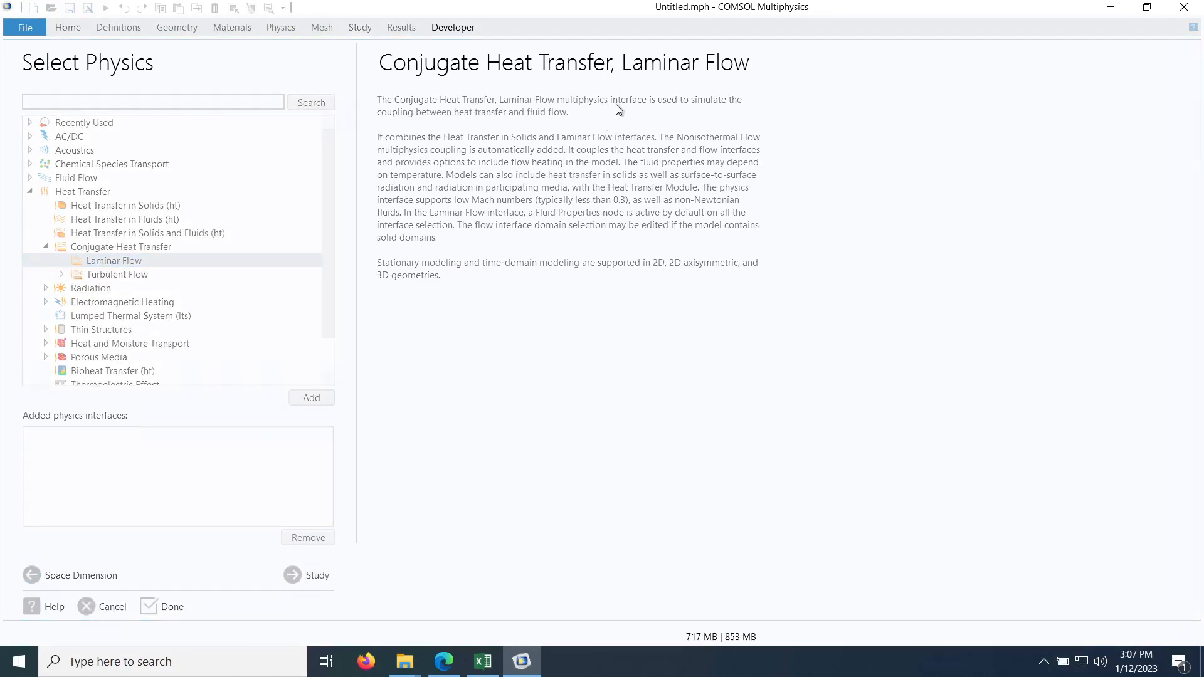
left_click(108, 262)
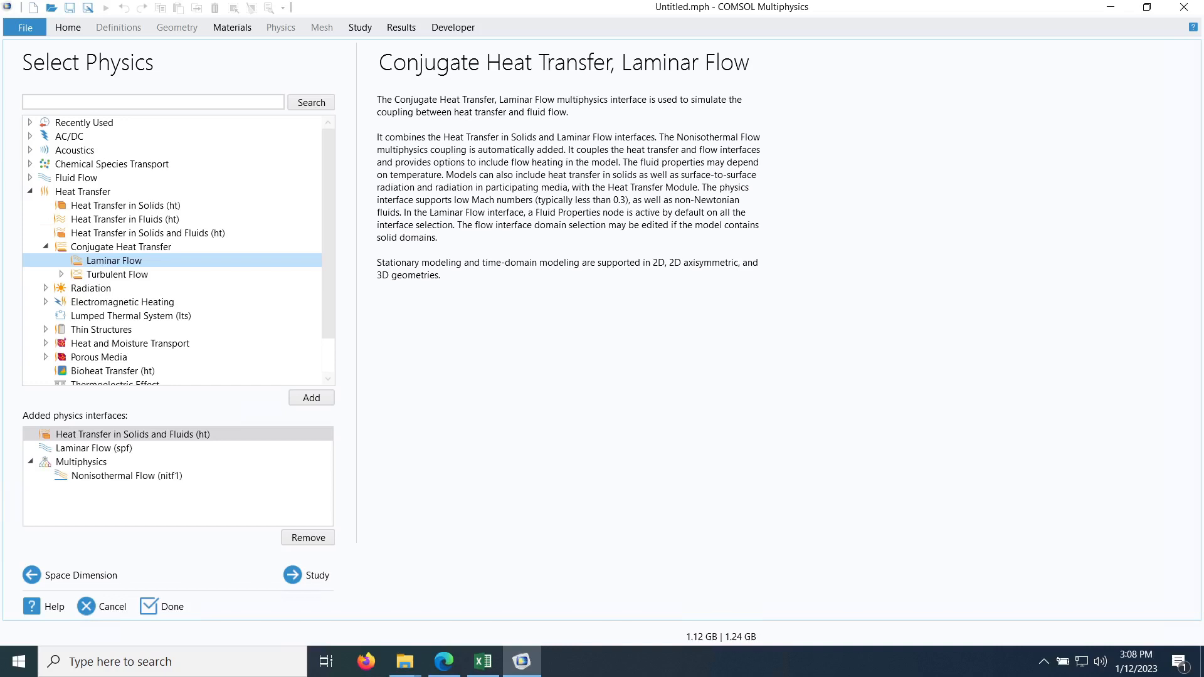
- Review the dependent variables of the added heat transfer and laminar flow interfaces and look at the Nonisothermal Flow coupling
left_click(87, 436)
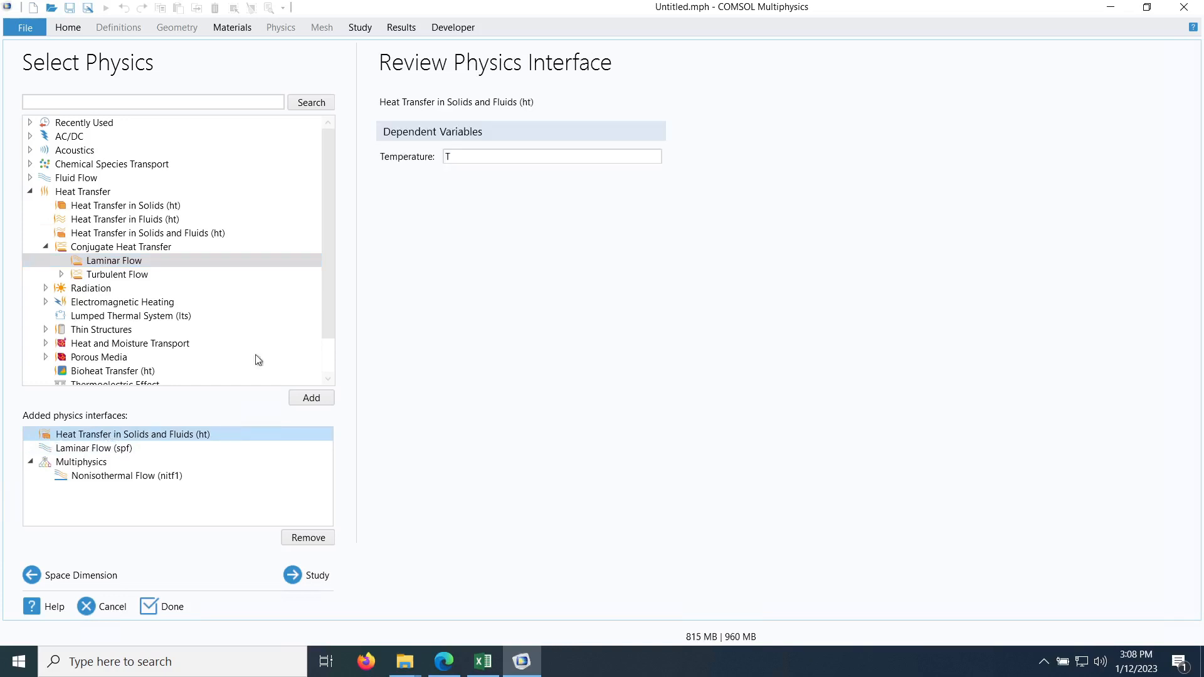
left_click(495, 157)
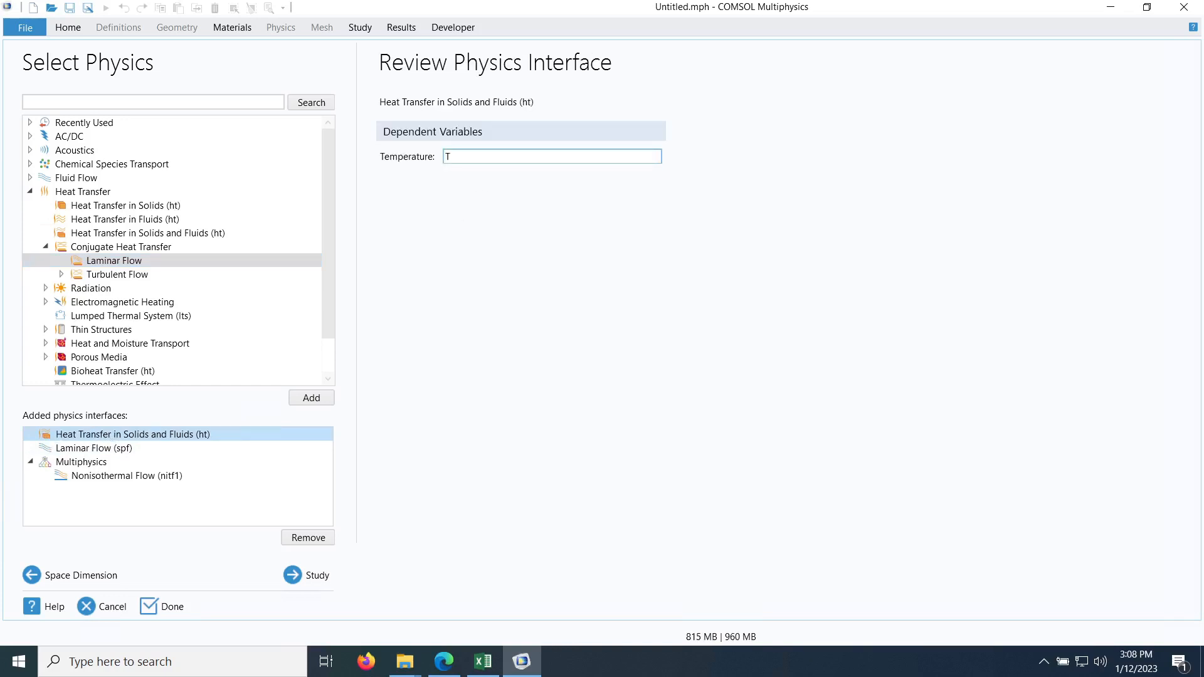
left_click(86, 451)
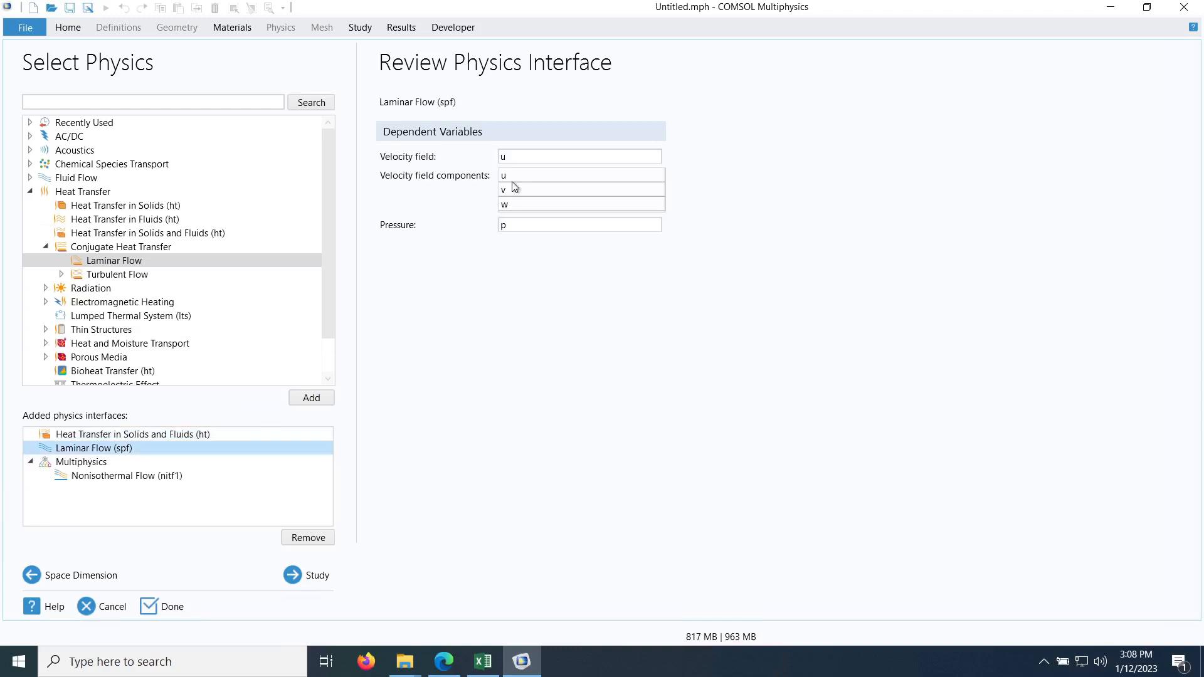
left_click(509, 226)
left_click(121, 476)
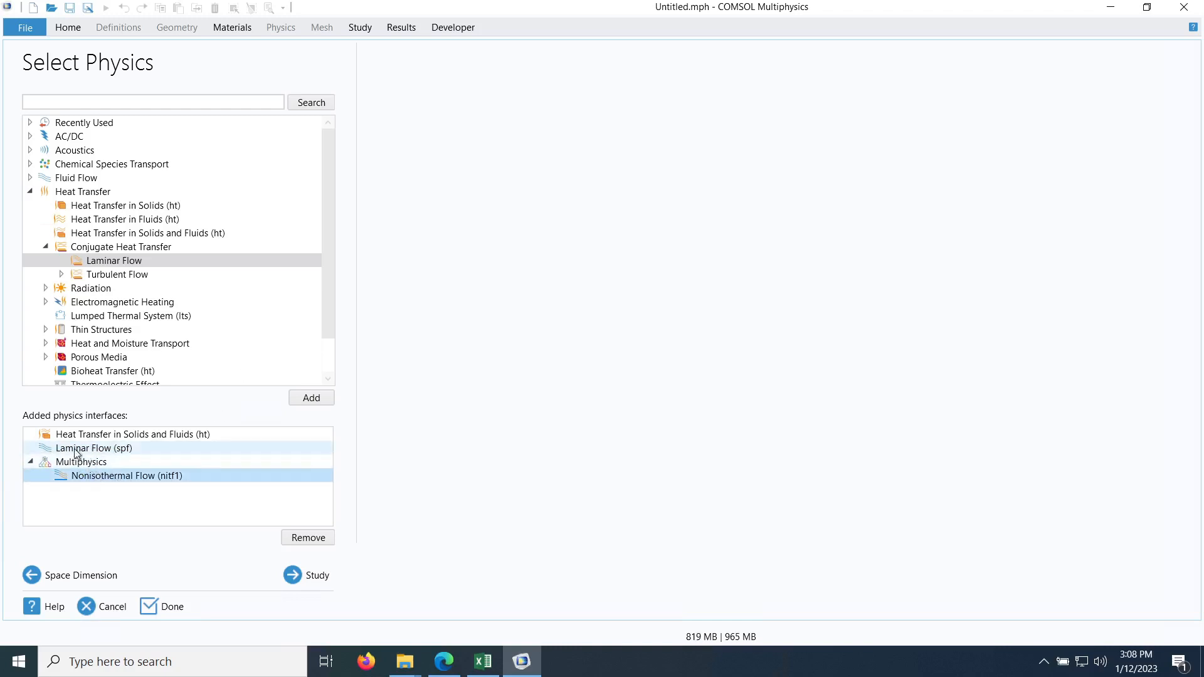
- Choose a Stationary study for the model and finish the wizard
left_click(302, 581)
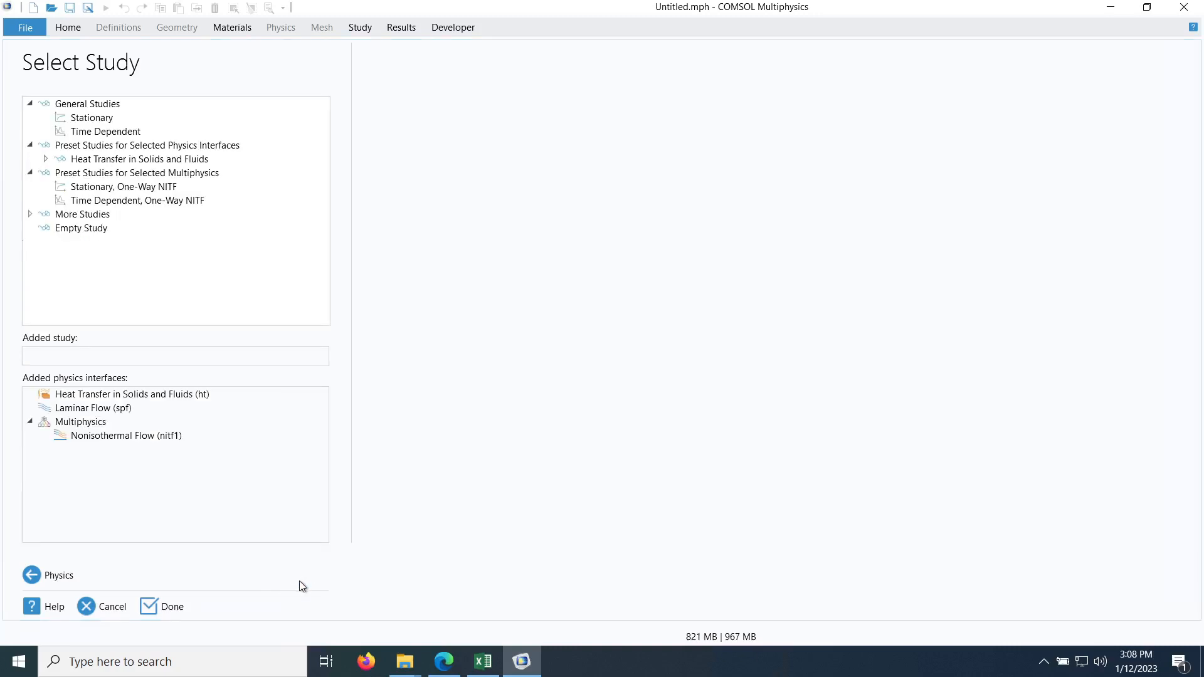
left_click(105, 119)
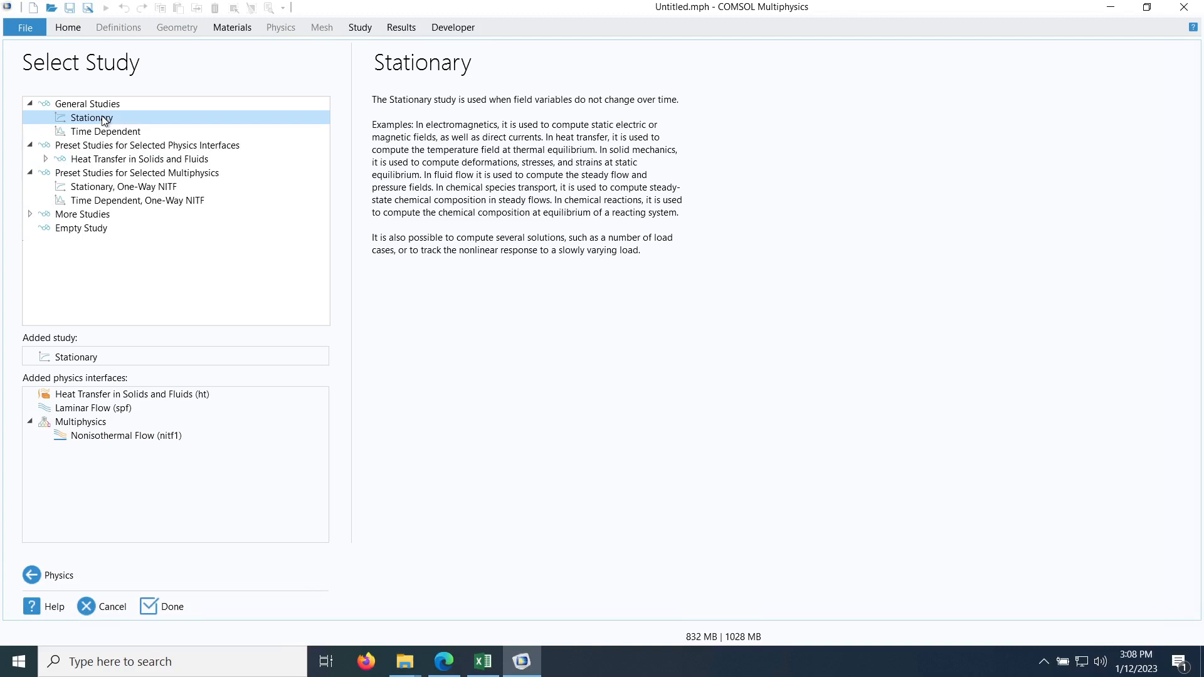
double_click(104, 119)
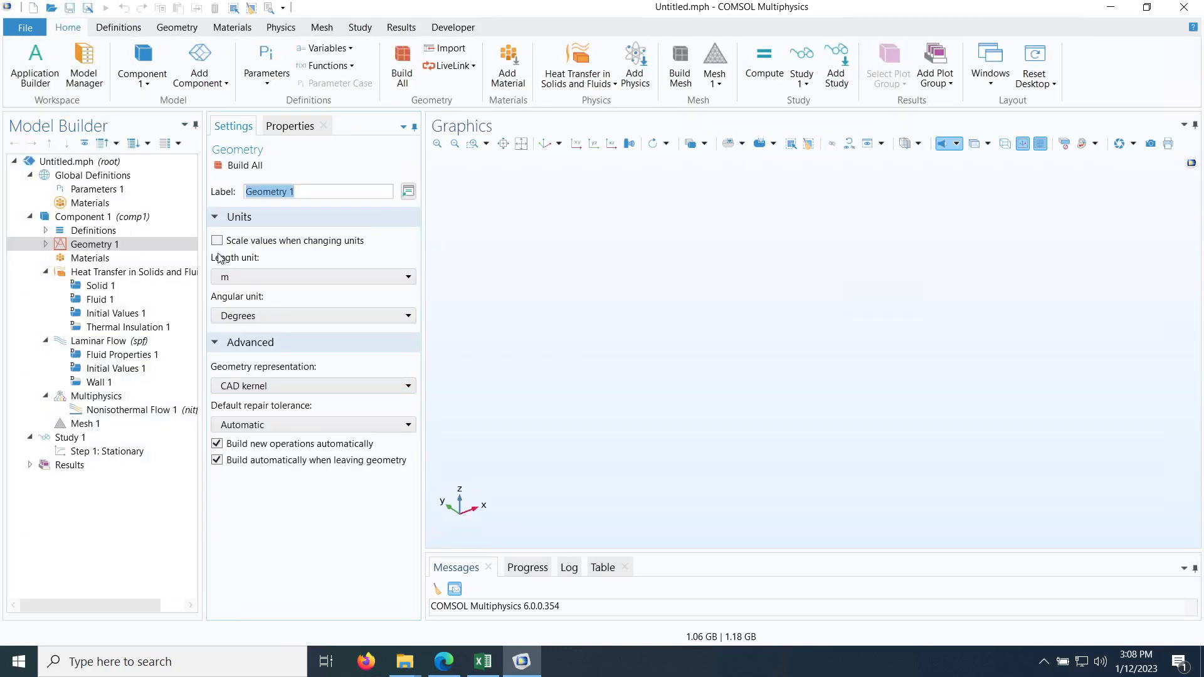
- Set the geometry's length unit to mm and check the heat sink's top-view dimensions in the PDF
left_click(250, 282)
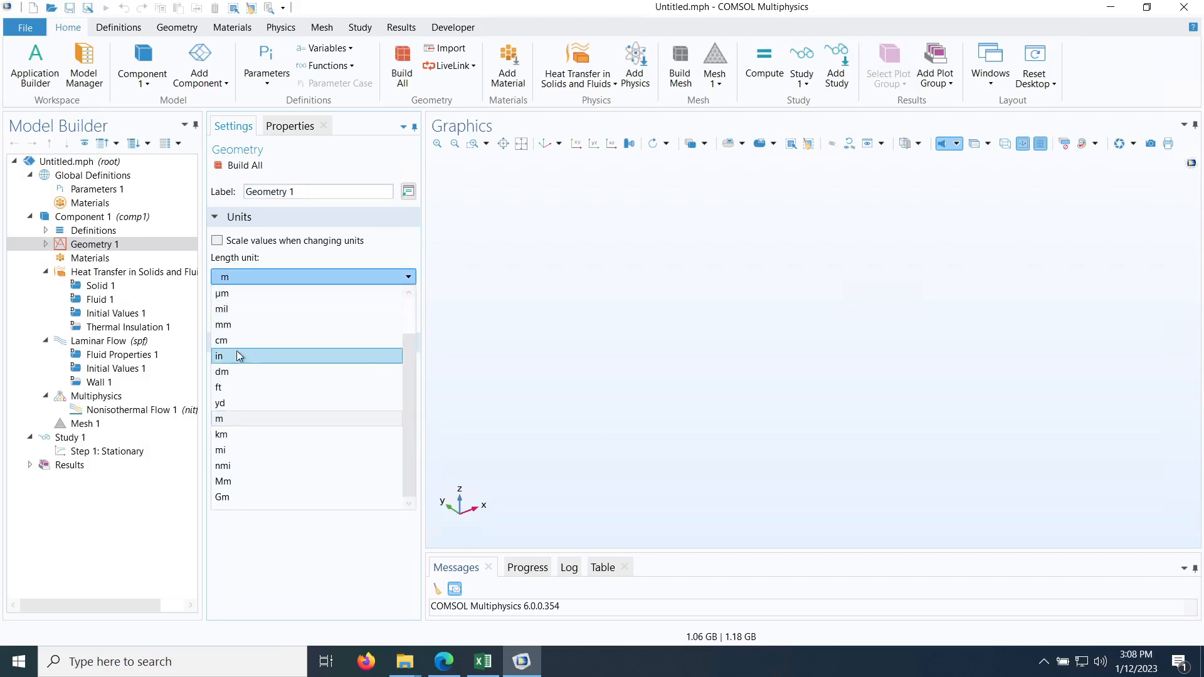
left_click(239, 331)
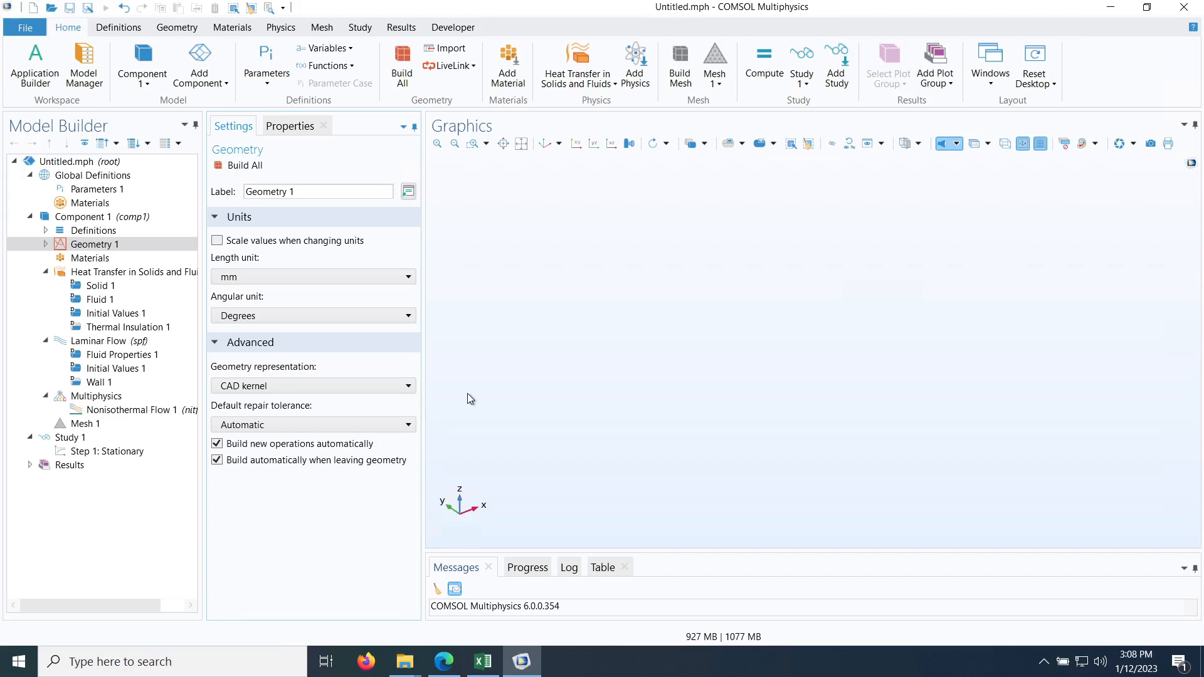
left_click(450, 665)
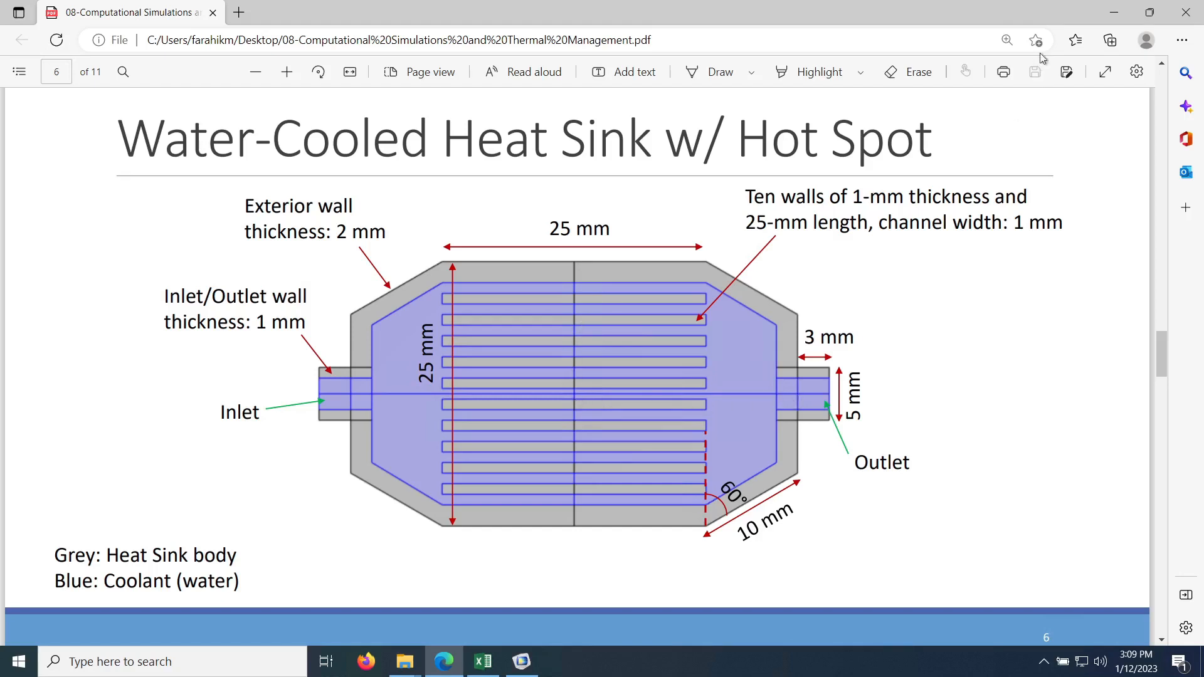
left_click(1112, 15)
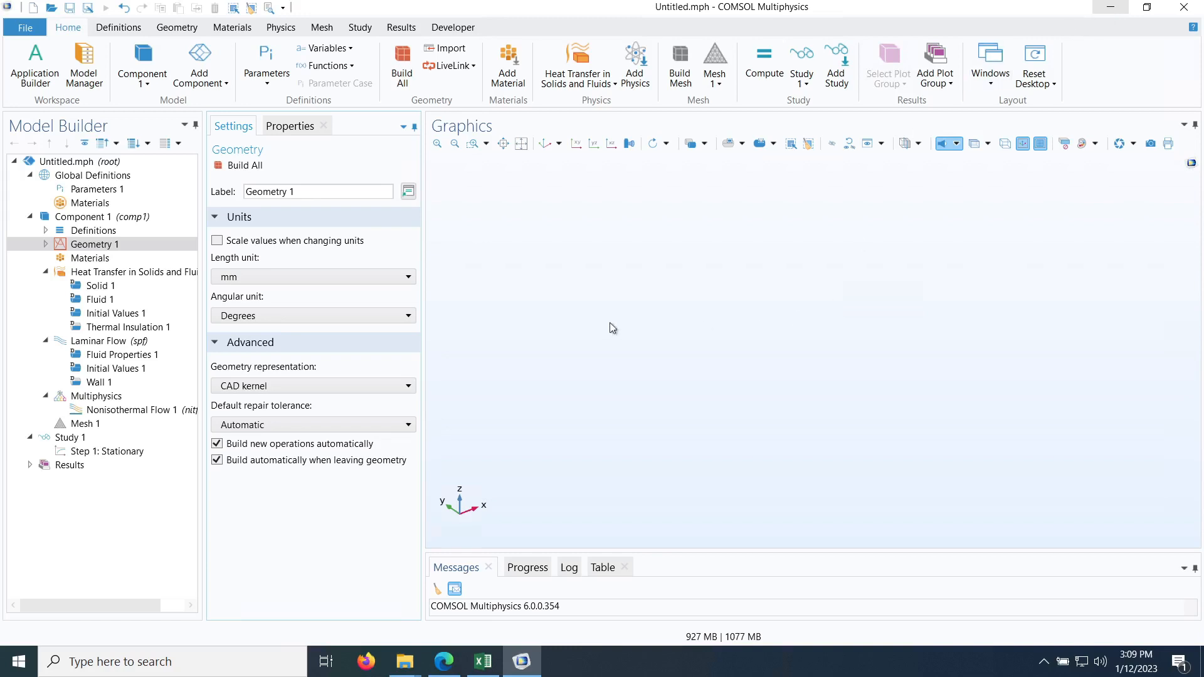
- Add a work plane on the xy-plane to Geometry 1 and open its plane geometry
left_click(90, 249)
left_click(45, 244)
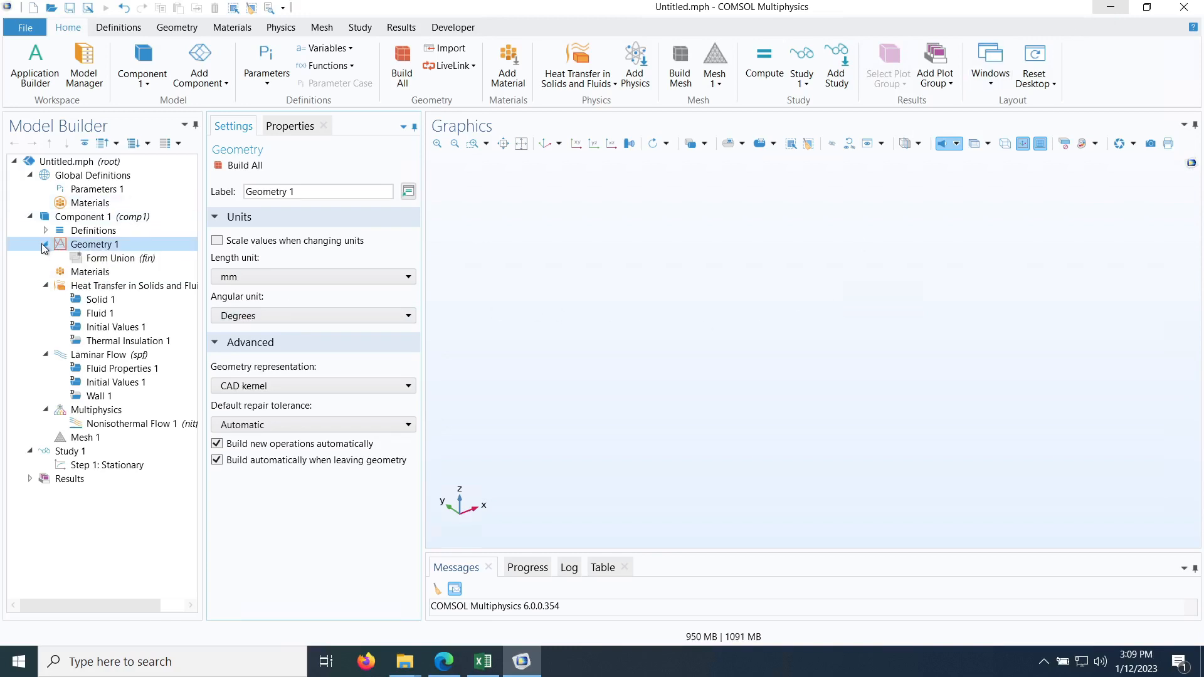
left_click(176, 27)
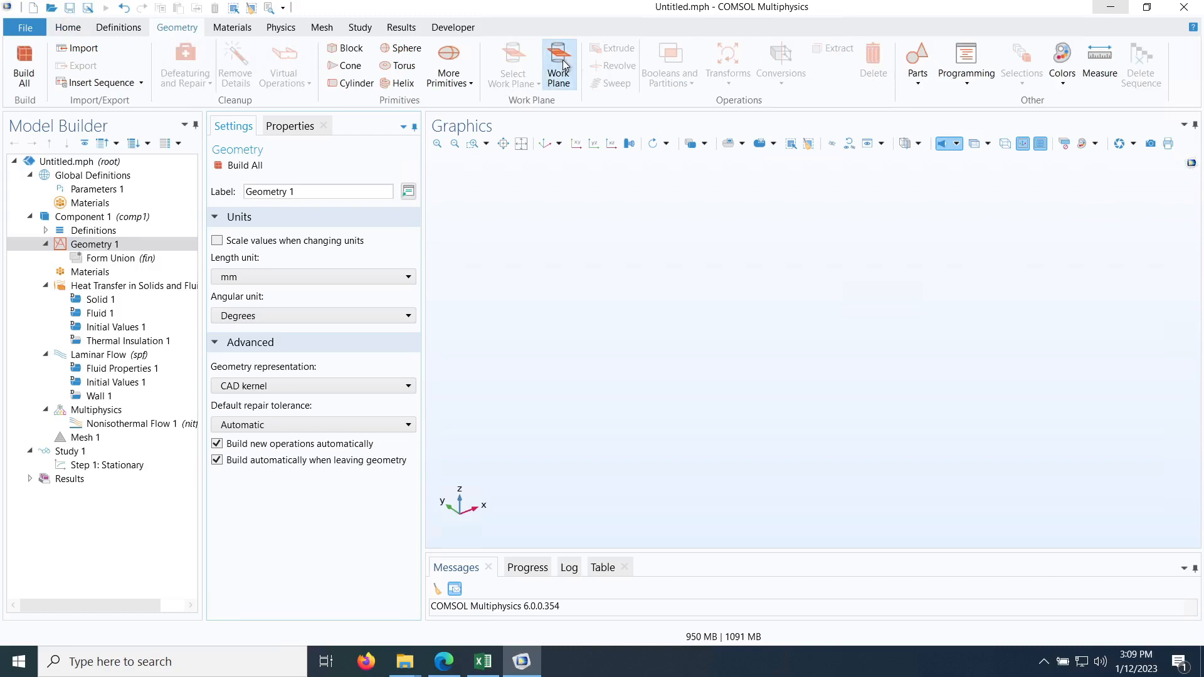
left_click(544, 63)
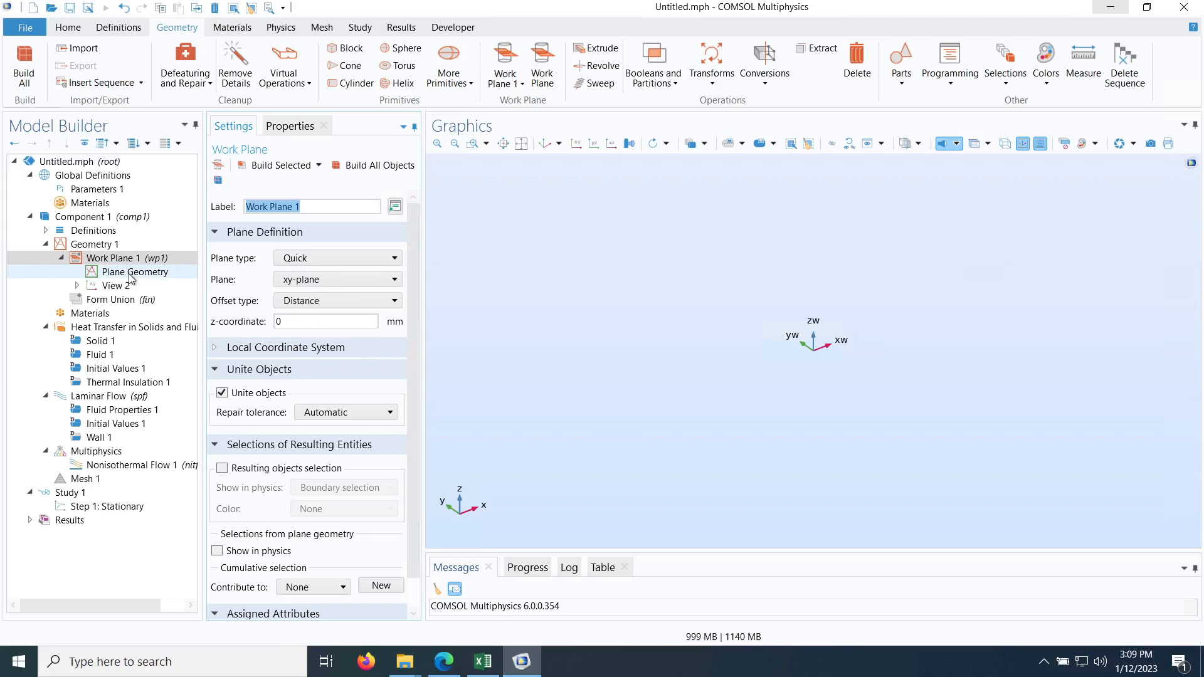
left_click(109, 276)
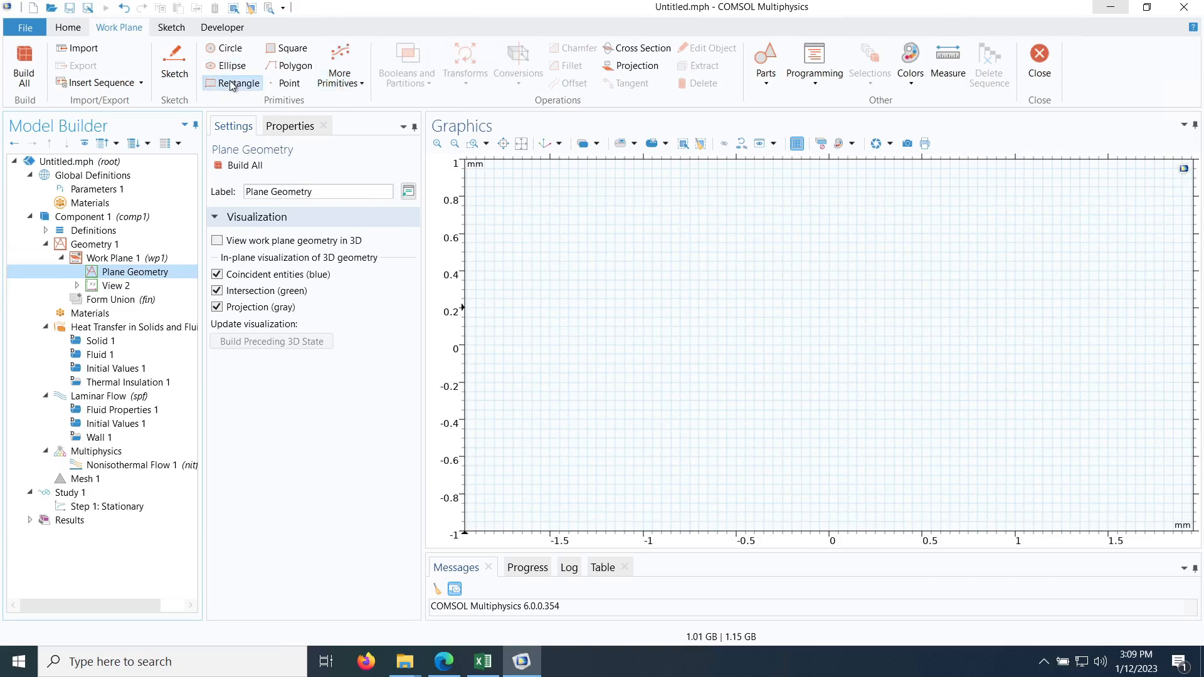
- Add a polygon to the plane geometry and enter its first vertex at xw 0, yw 0 mm
left_click(284, 67)
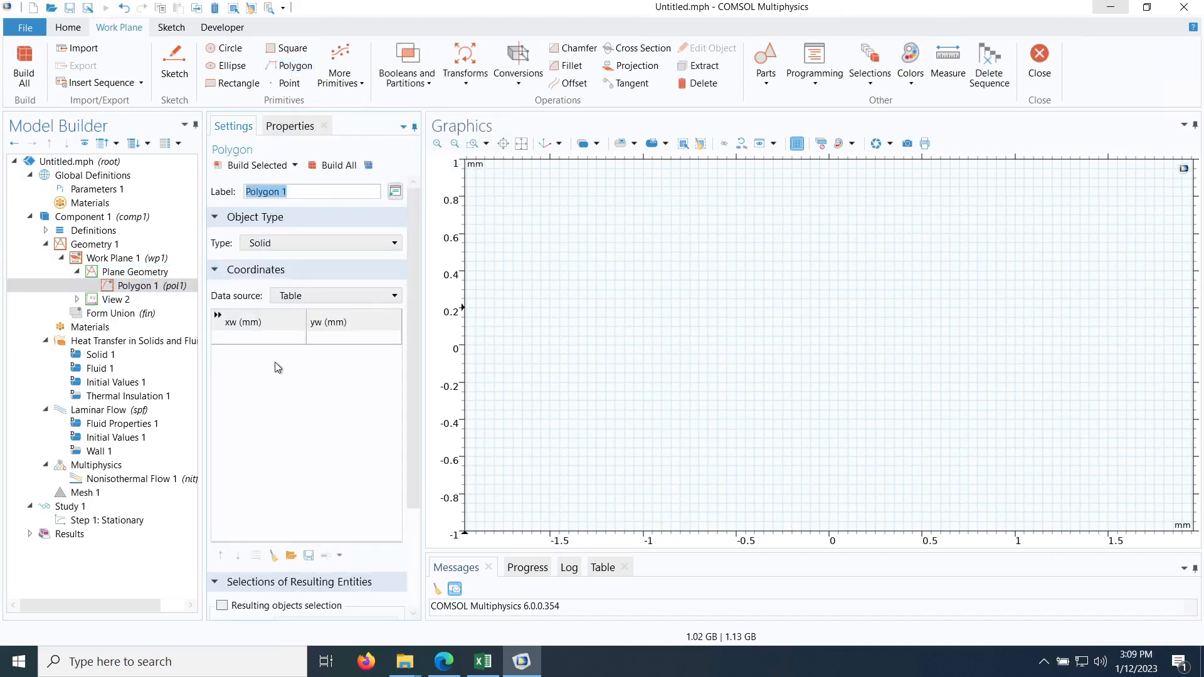
left_click(249, 339)
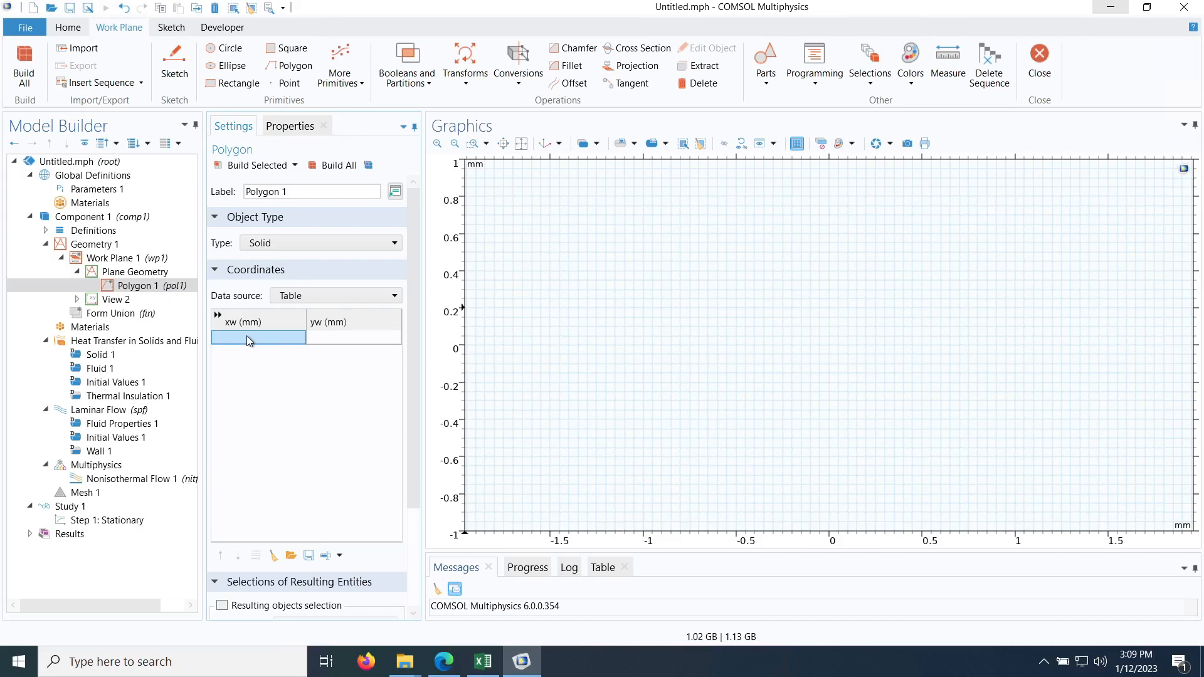
type("0")
left_click(332, 344)
type("0")
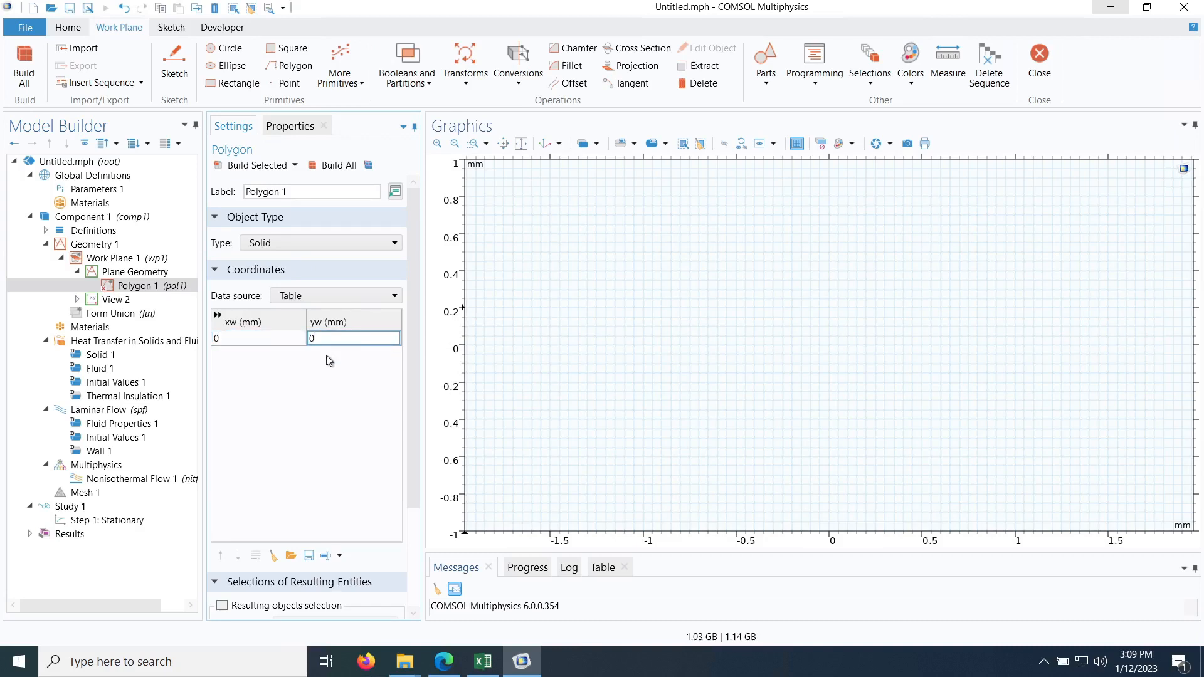
key("Return")
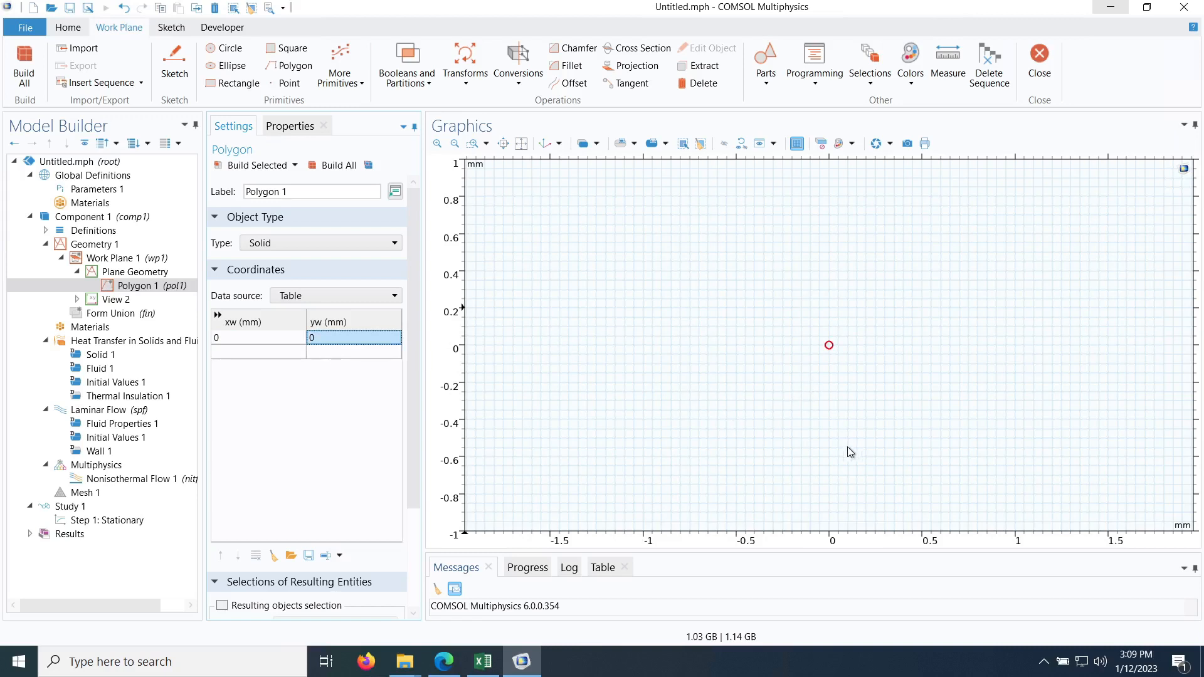
- Recheck the heat sink dimensions in the PDF and enter the polygon's second vertex at xw 0, yw 12.5 mm
left_click(245, 352)
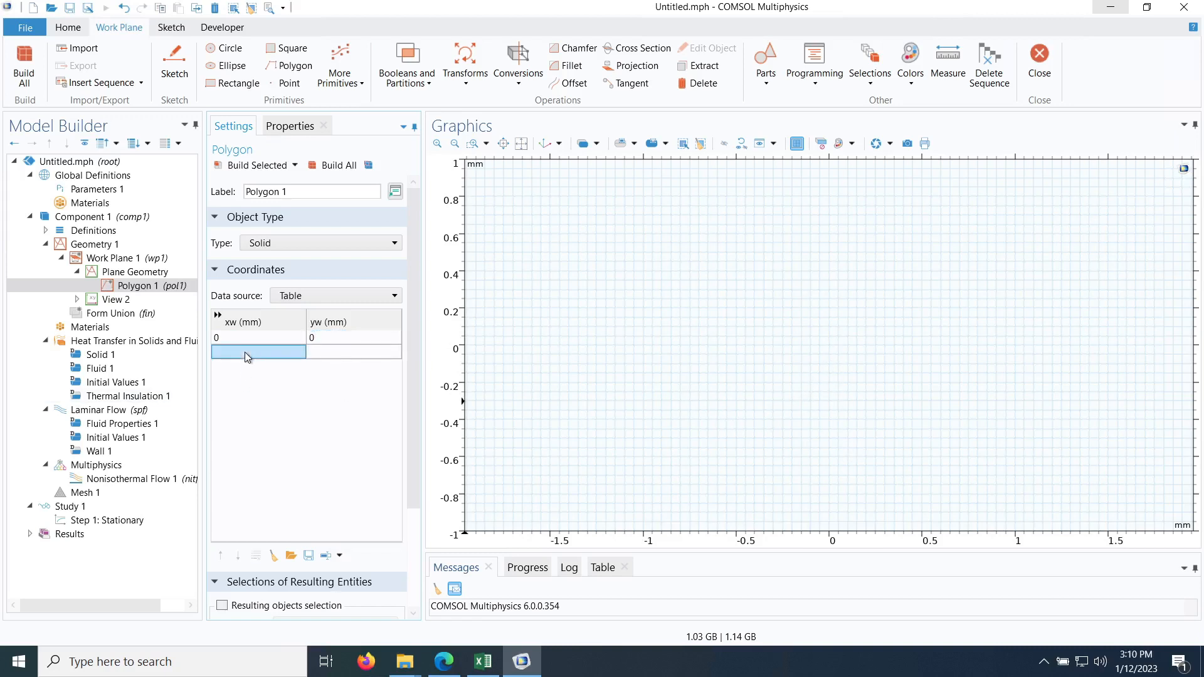
left_click(446, 664)
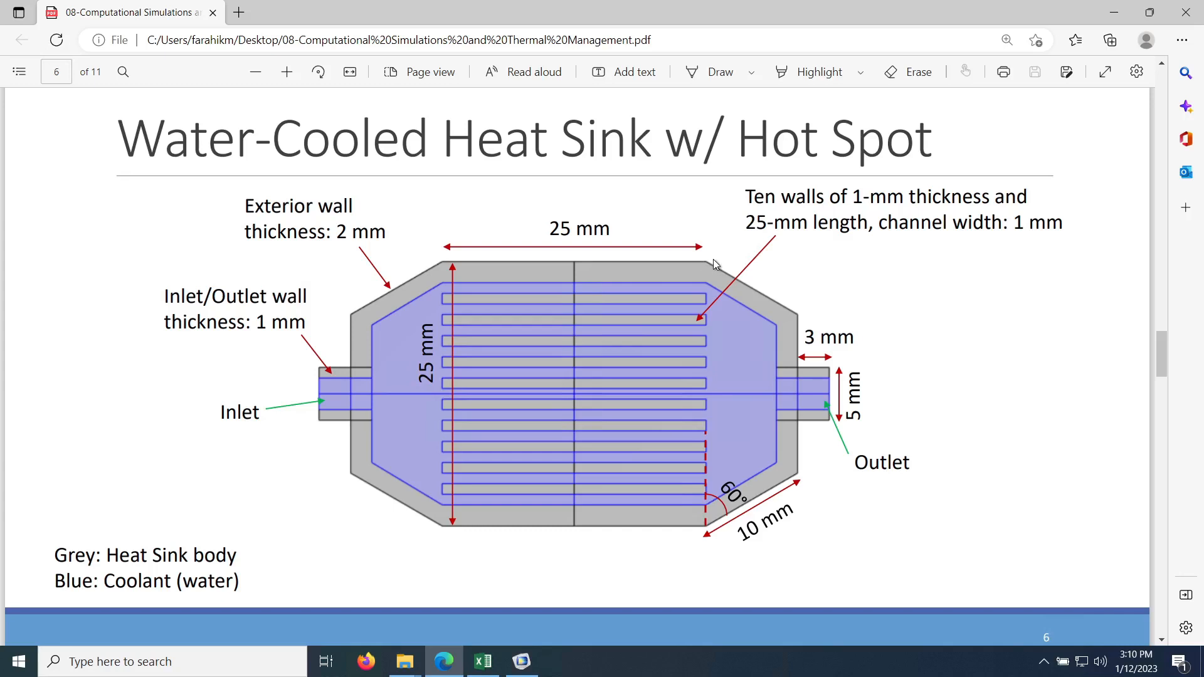
left_click(1114, 12)
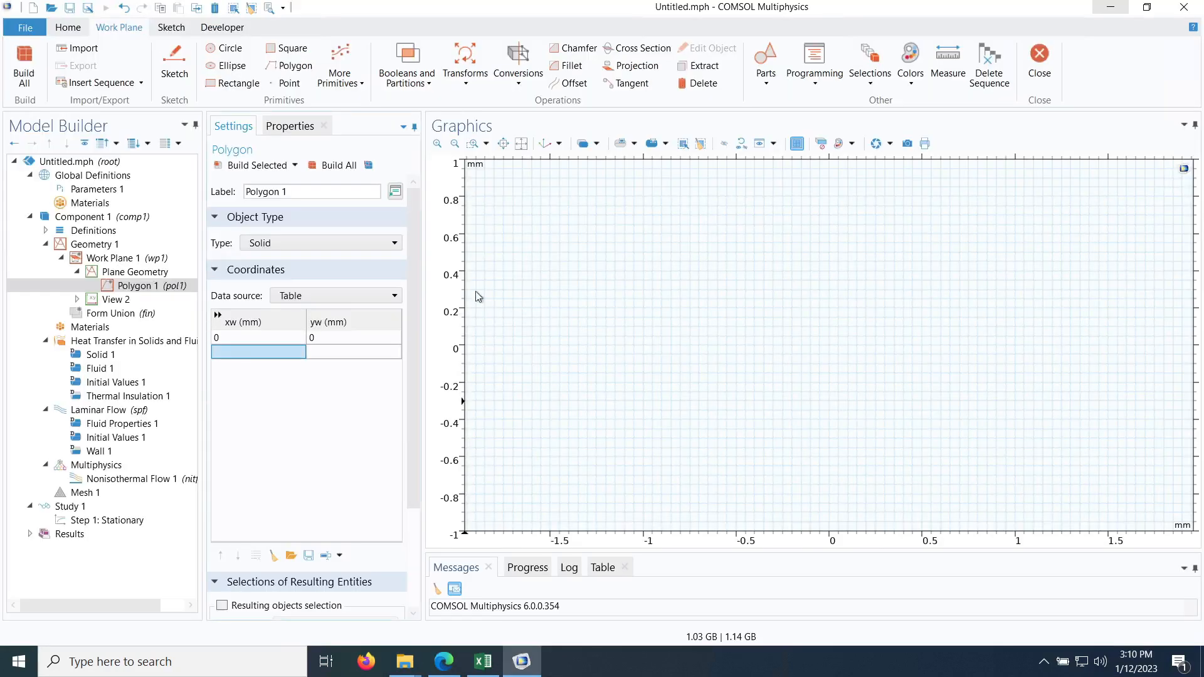
left_click(260, 354)
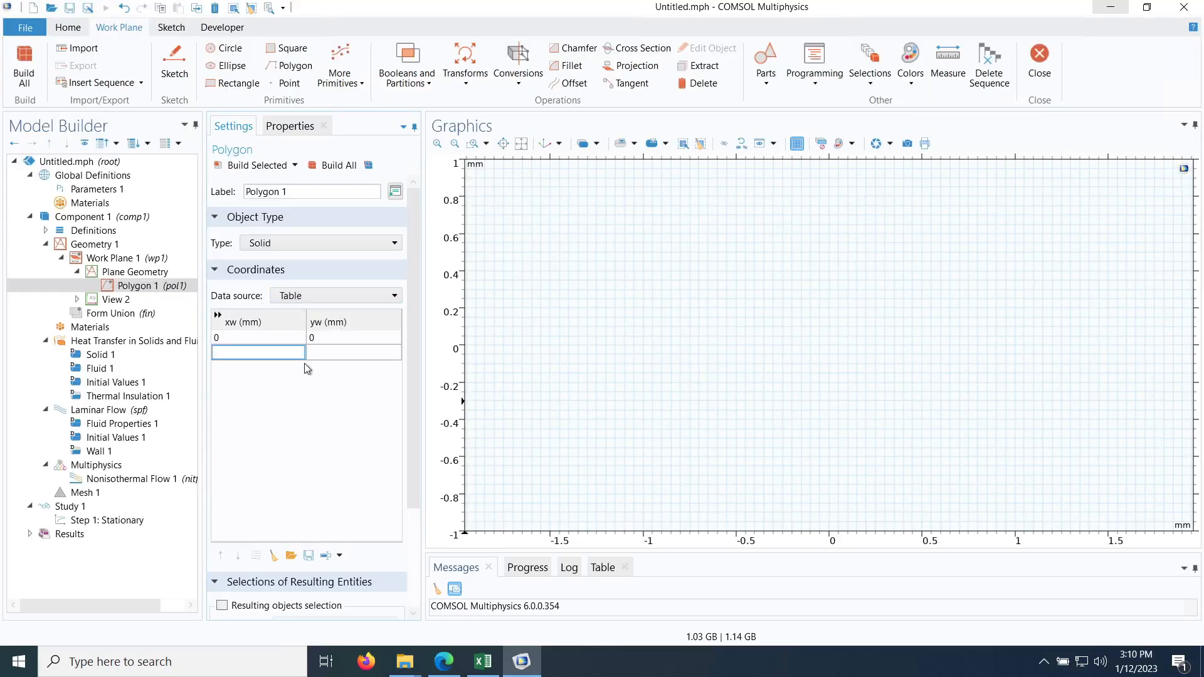
type("0")
left_click(332, 353)
left_click(332, 353)
type("12.5")
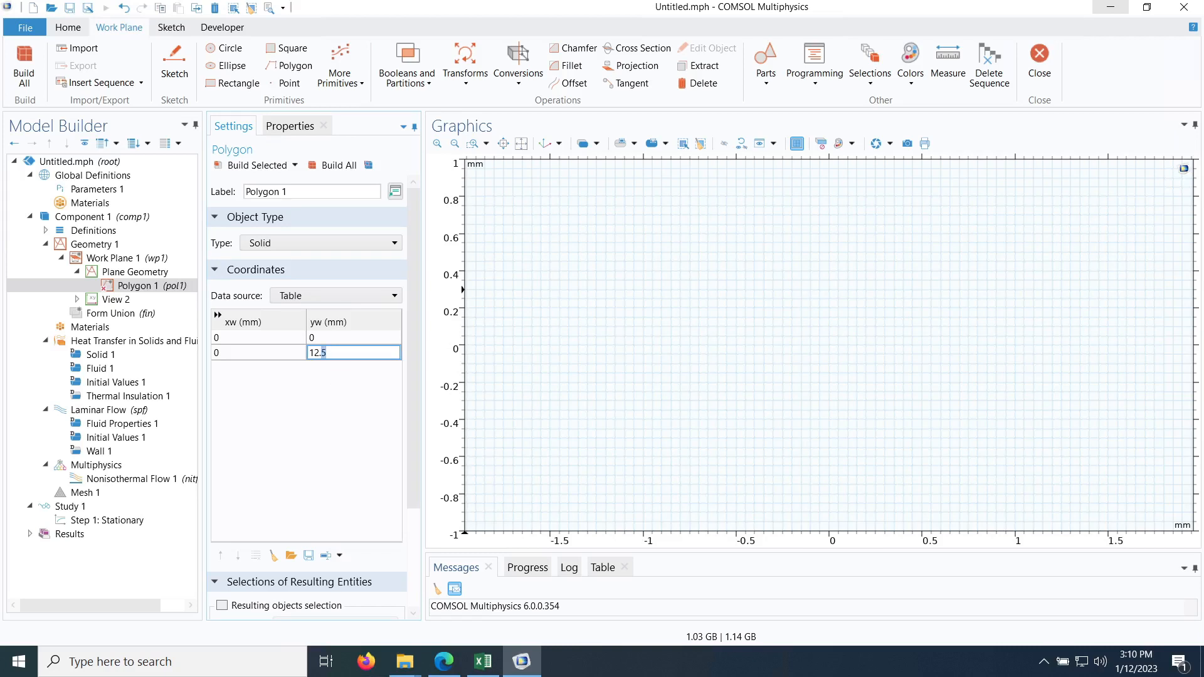
- Rewrite the second vertex's yw coordinate as the expression 25/2 and build the polygon
key("BackSpace")
key("BackSpace")
key("BackSpace")
key("BackSpace")
type("25/2")
key("Return")
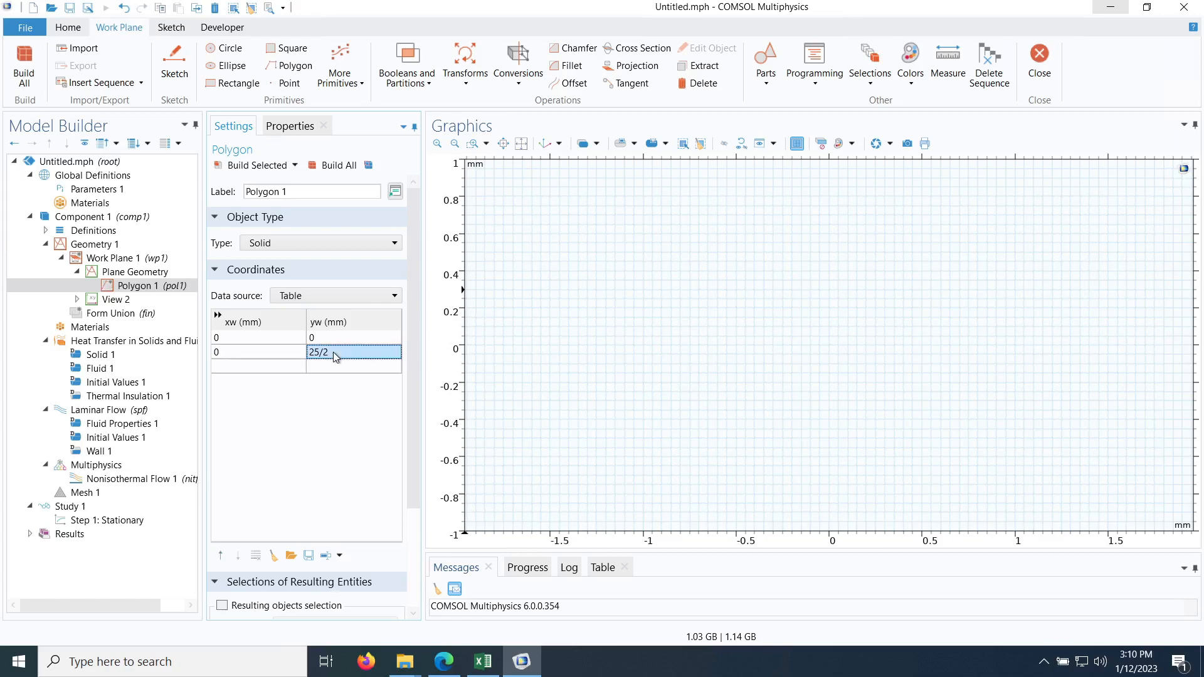
scroll(646, 249, "down", 8)
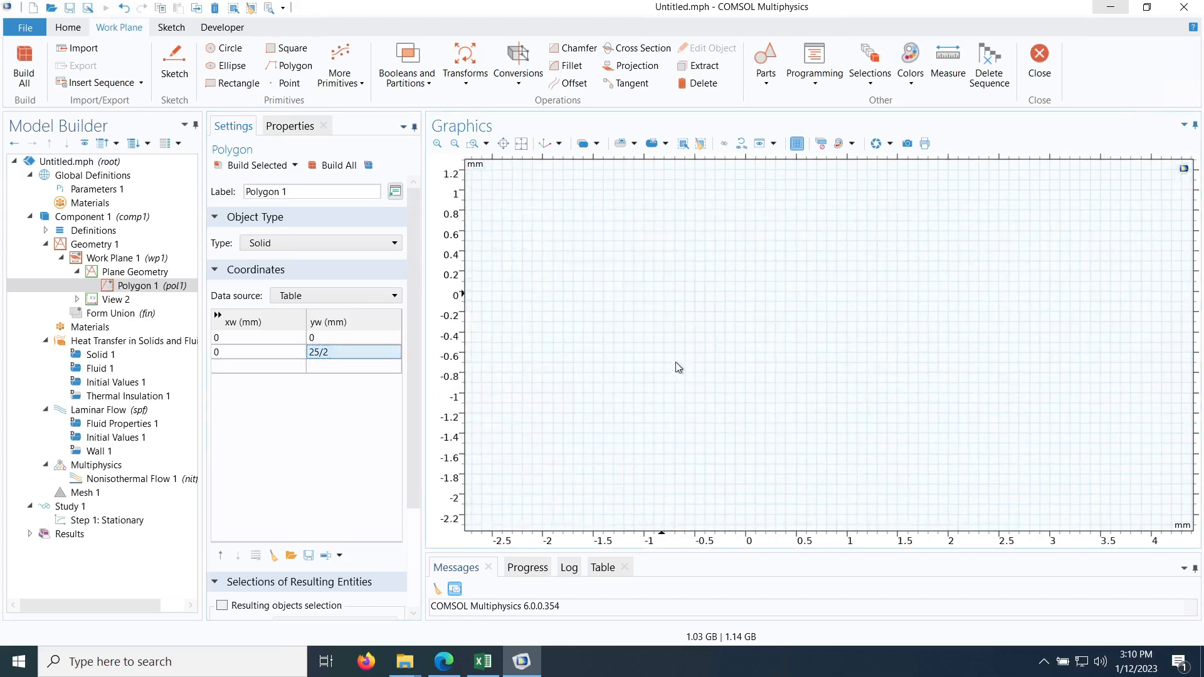
left_click_drag(735, 276, 695, 369)
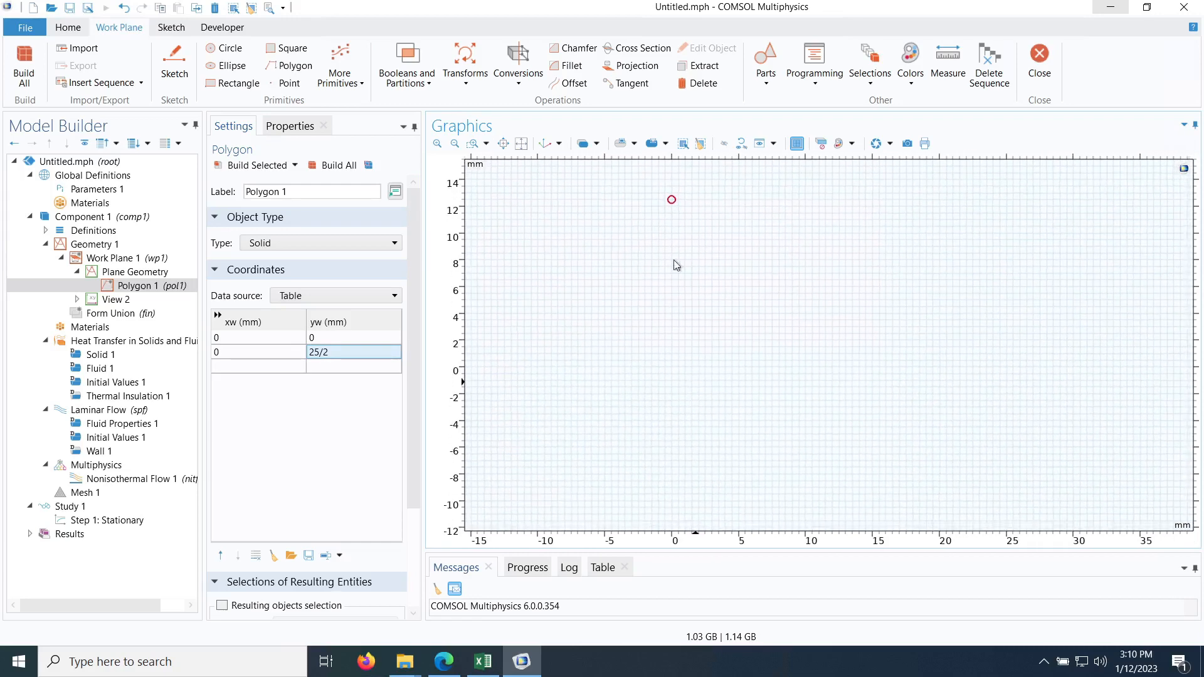
left_click(227, 167)
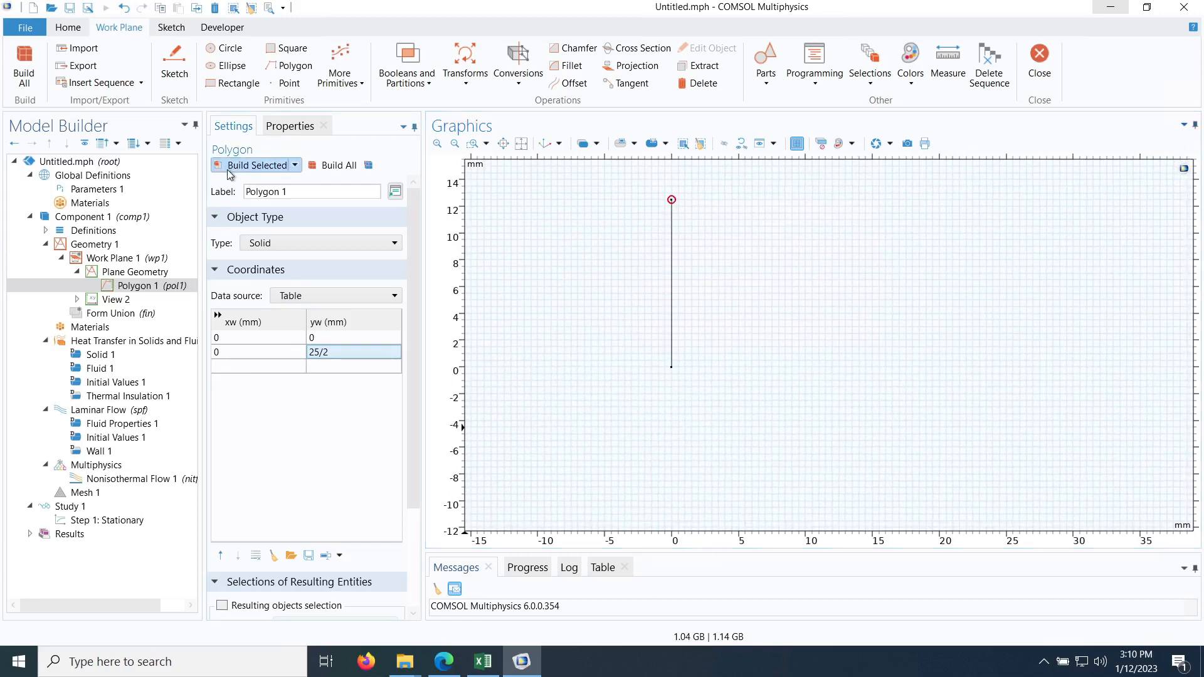
- Add the polygon's third vertex at xw 10*cos(pi/3), yw 12.5+10*sin(pi/3) and build the polygon
left_click(252, 367)
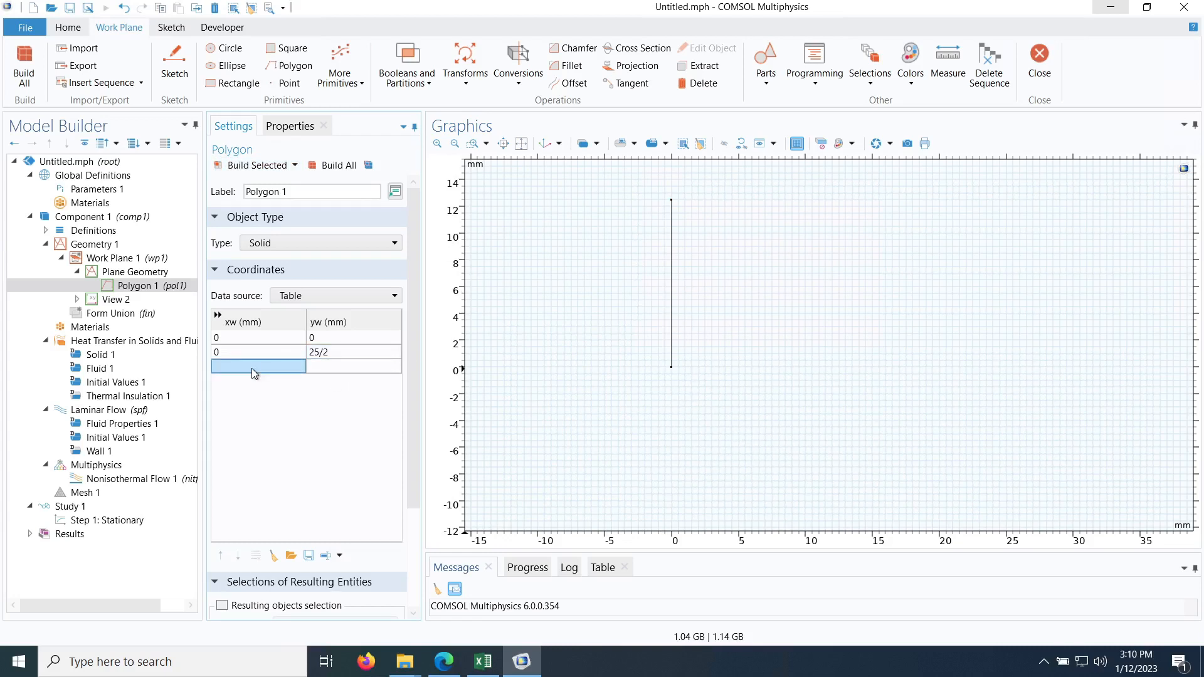
left_click_drag(785, 272, 723, 385)
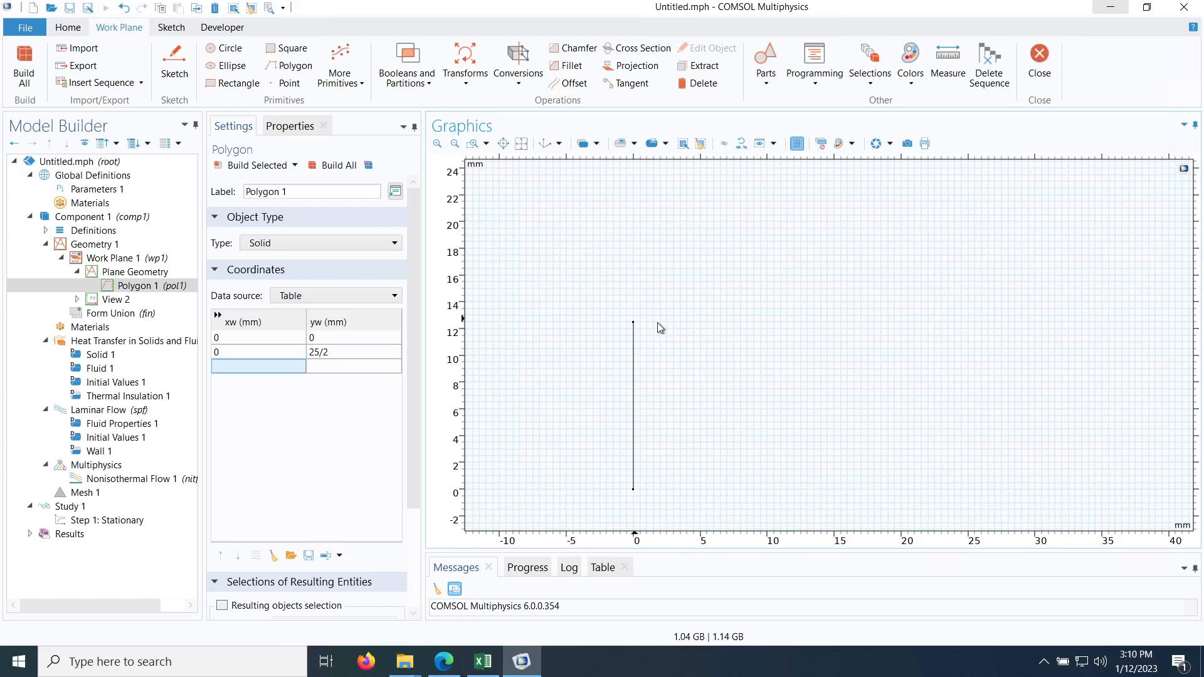
left_click(243, 372)
type("10*cos(pi/")
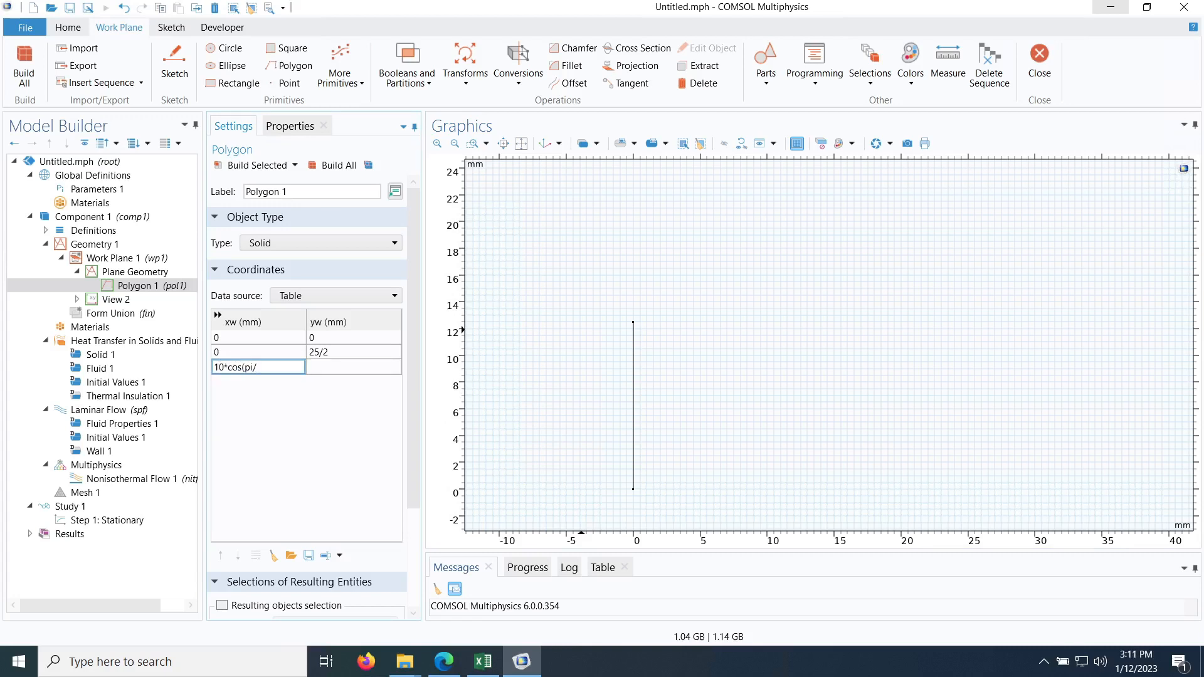
type("3)")
left_click(329, 370)
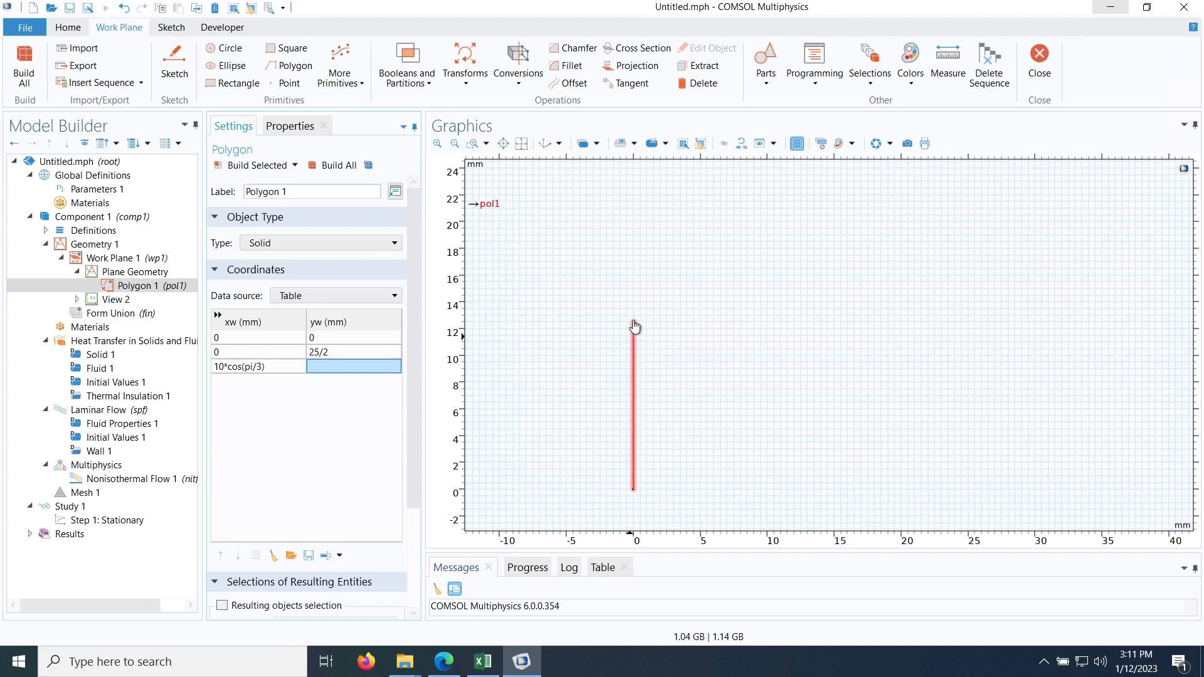
left_click(355, 368)
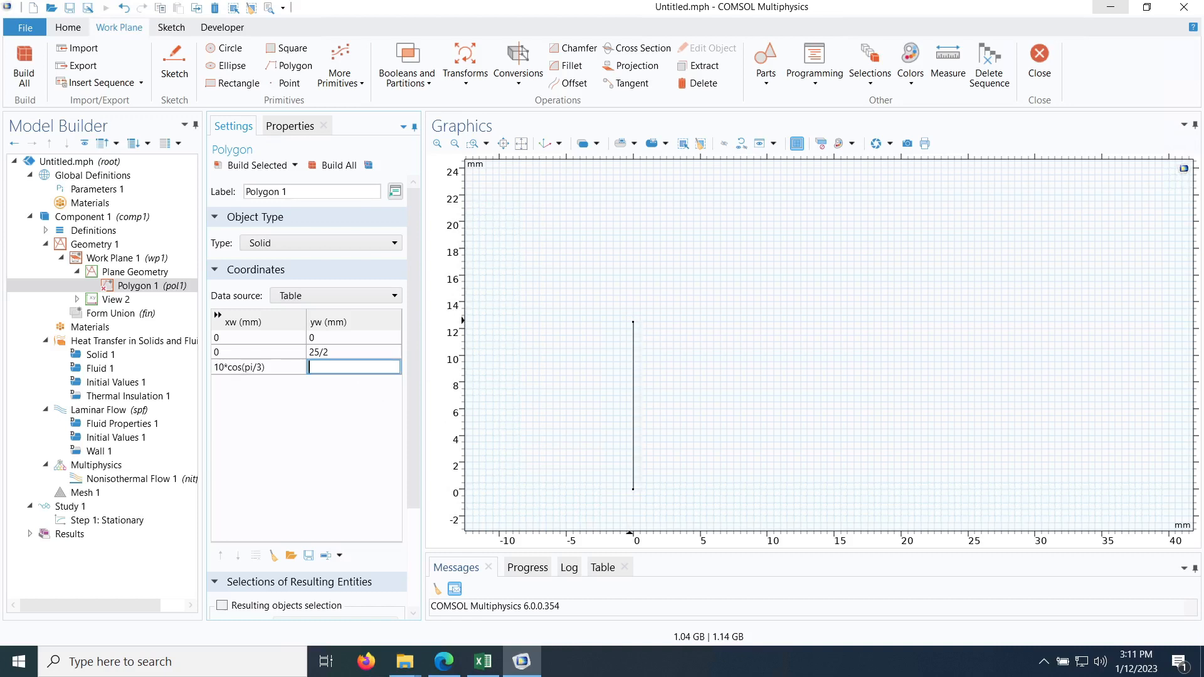
type("12.5+10*sin(pi/3)")
key("Return")
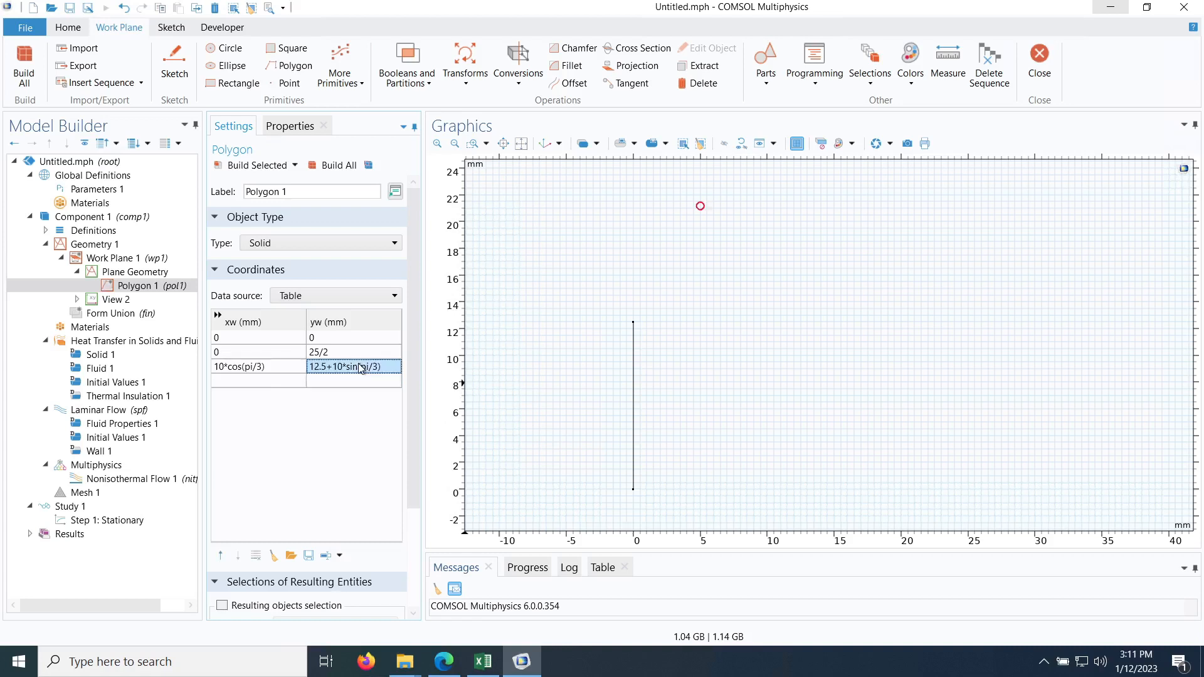
left_click(254, 165)
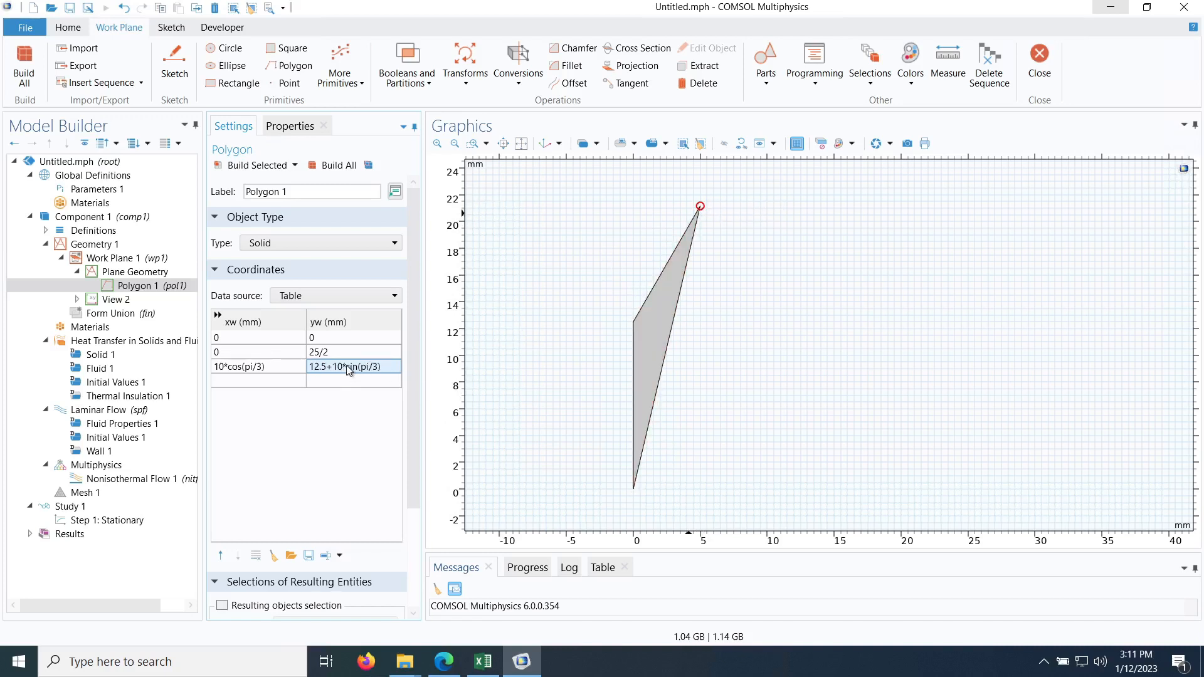
- Add a fourth vertex at xw 12.5, copying yw 12.5+10*sin(pi/3) from the third vertex, and rebuild the polygon
left_click(224, 383)
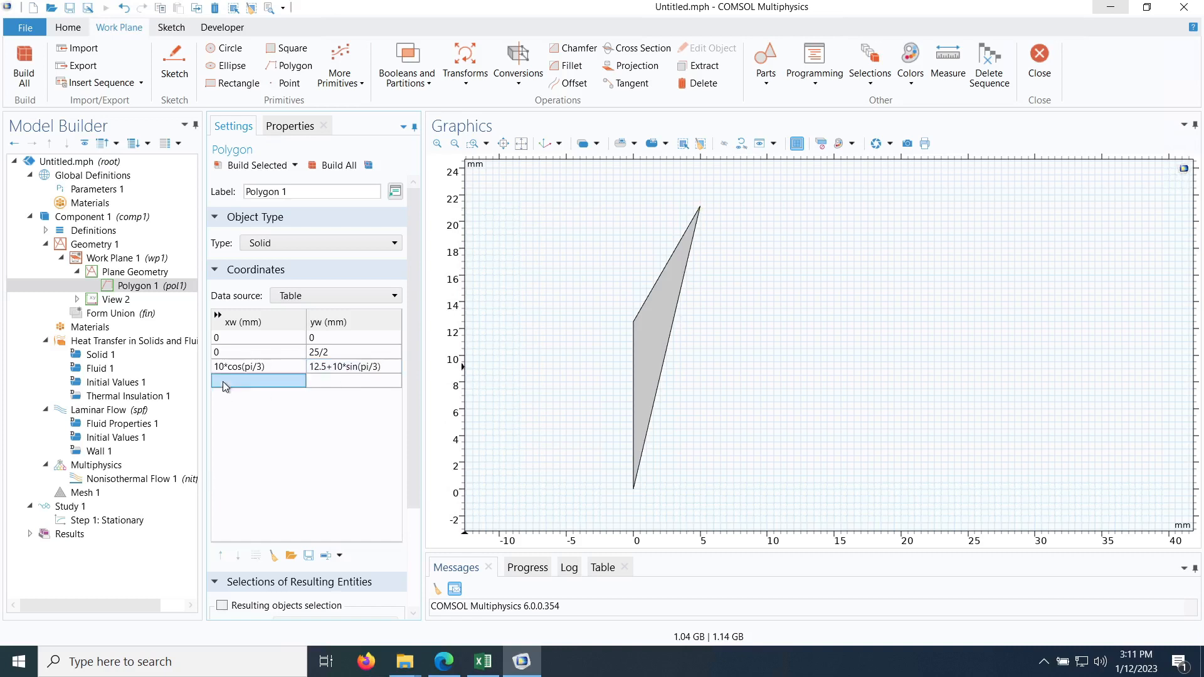
type("12.5")
left_click(374, 369)
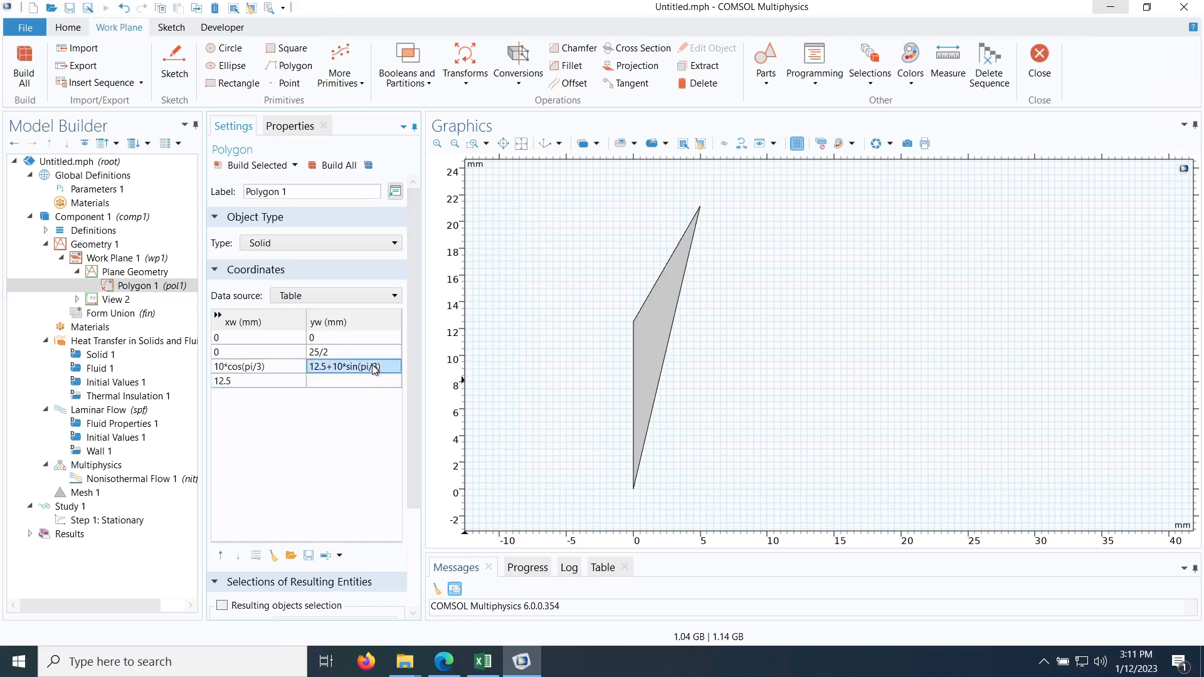
right_click(375, 370)
left_click(416, 458)
right_click(324, 385)
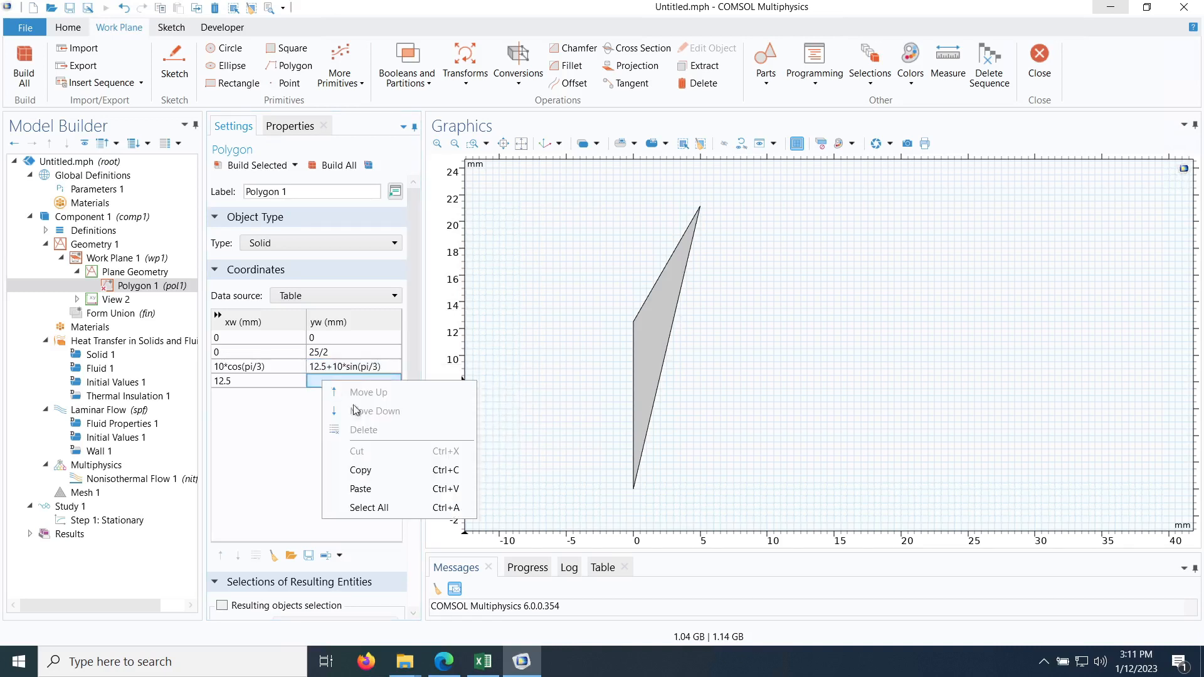
left_click(373, 490)
left_click(247, 169)
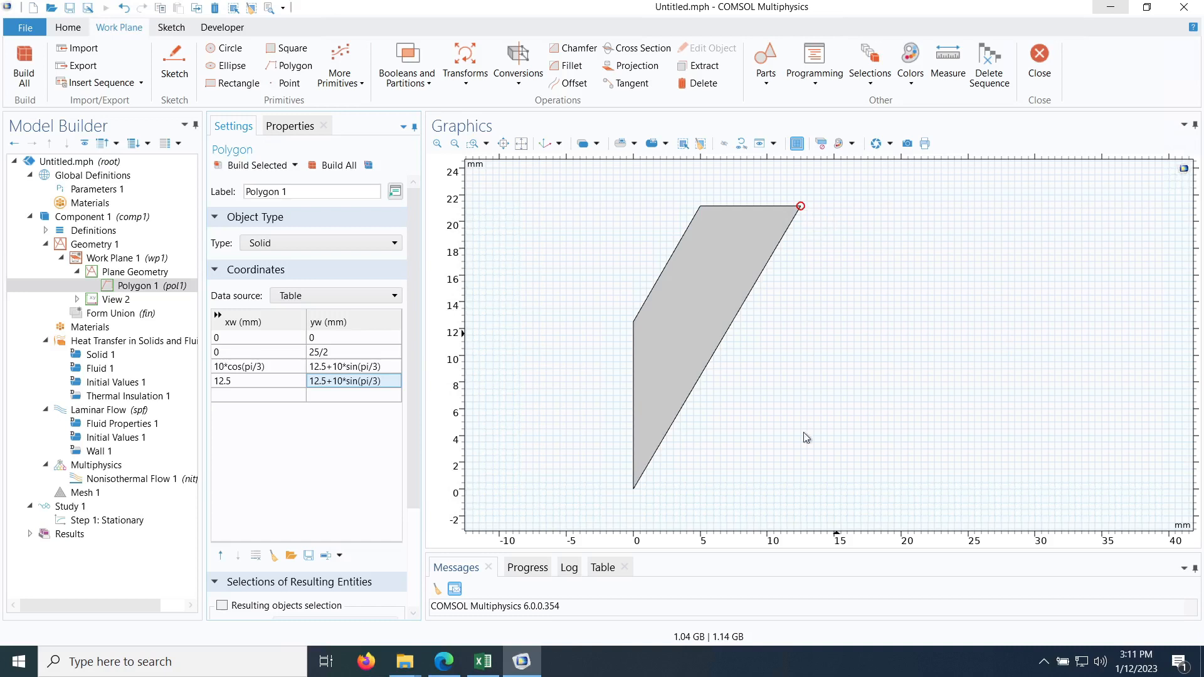
- Add the polygon's fifth vertex at xw 12.5, yw 0 mm and build the closed outline
left_click(262, 396)
type("12")
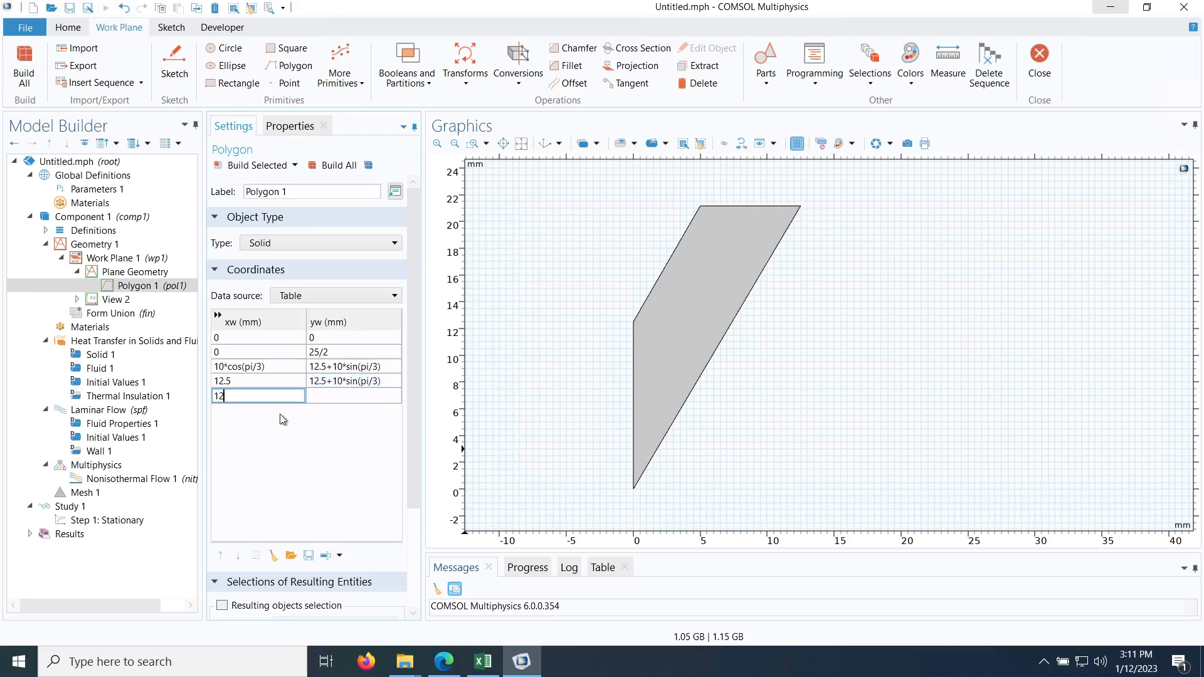
type(".5")
left_click(310, 398)
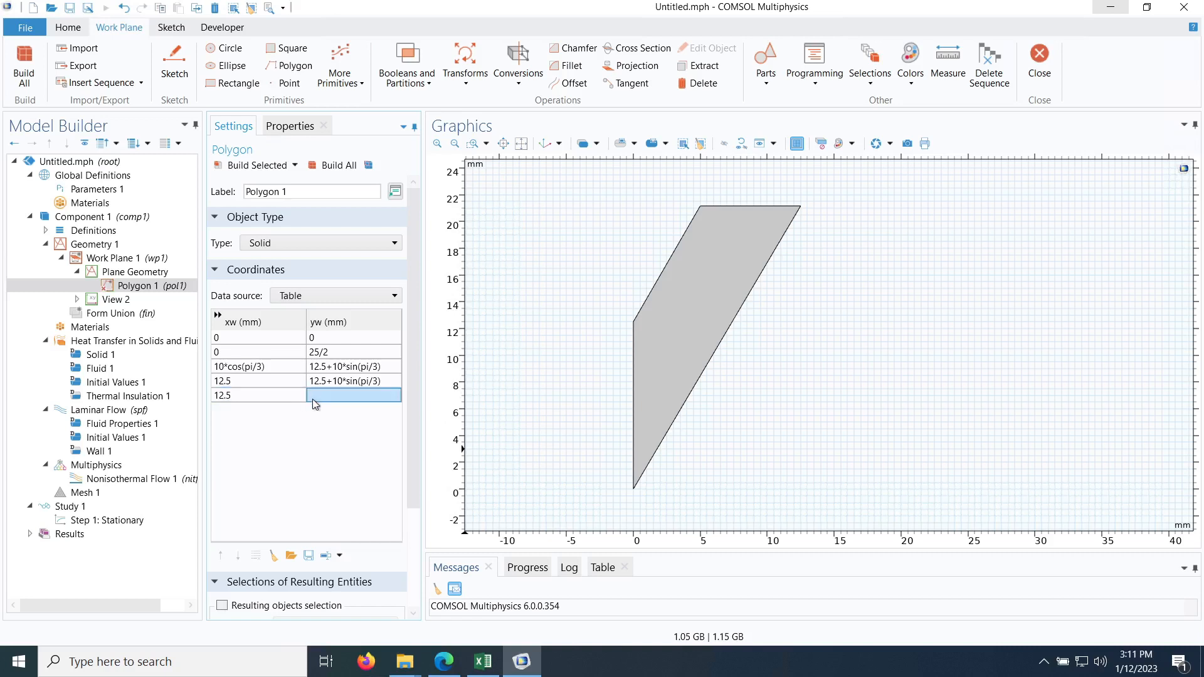
type("0")
key("Return")
left_click(248, 169)
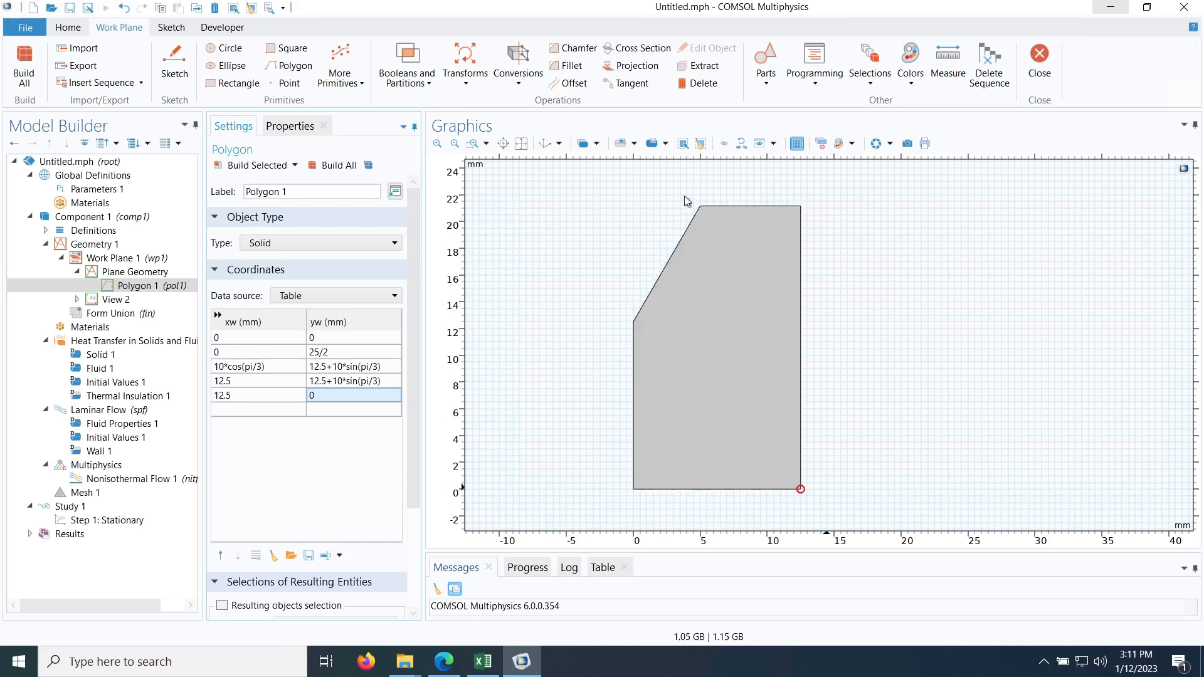
left_click(757, 278)
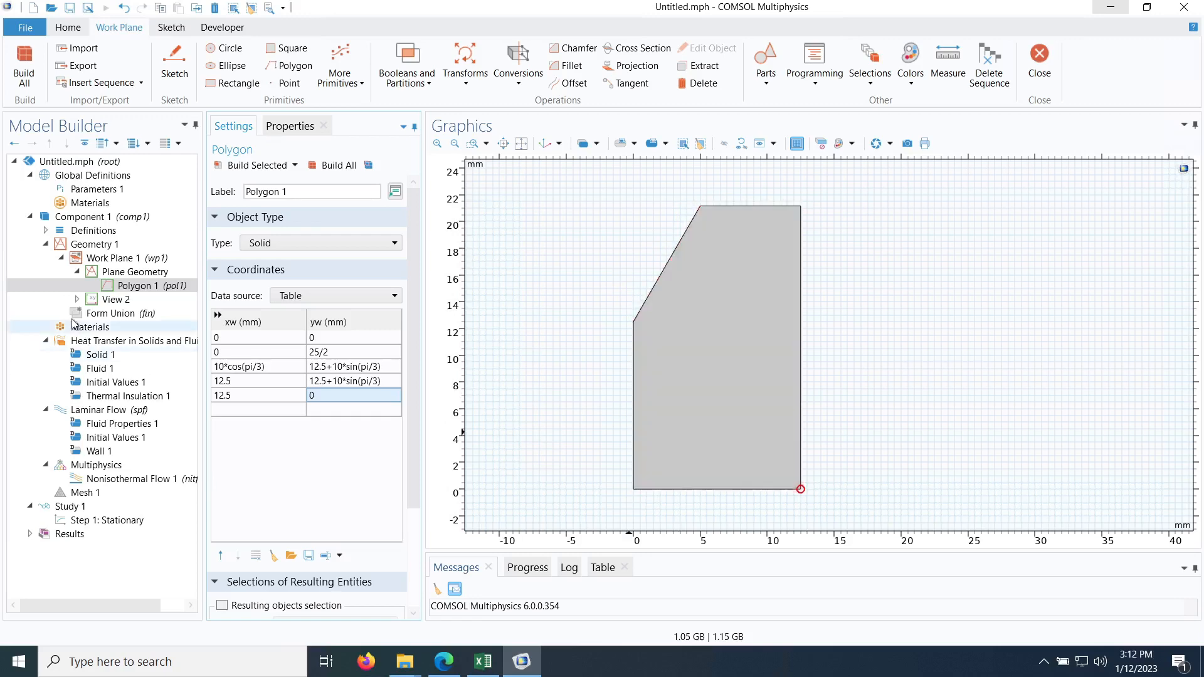
- Build Work Plane 1 in the 3D geometry and view it in the xy orientation
left_click(61, 258)
left_click(97, 260)
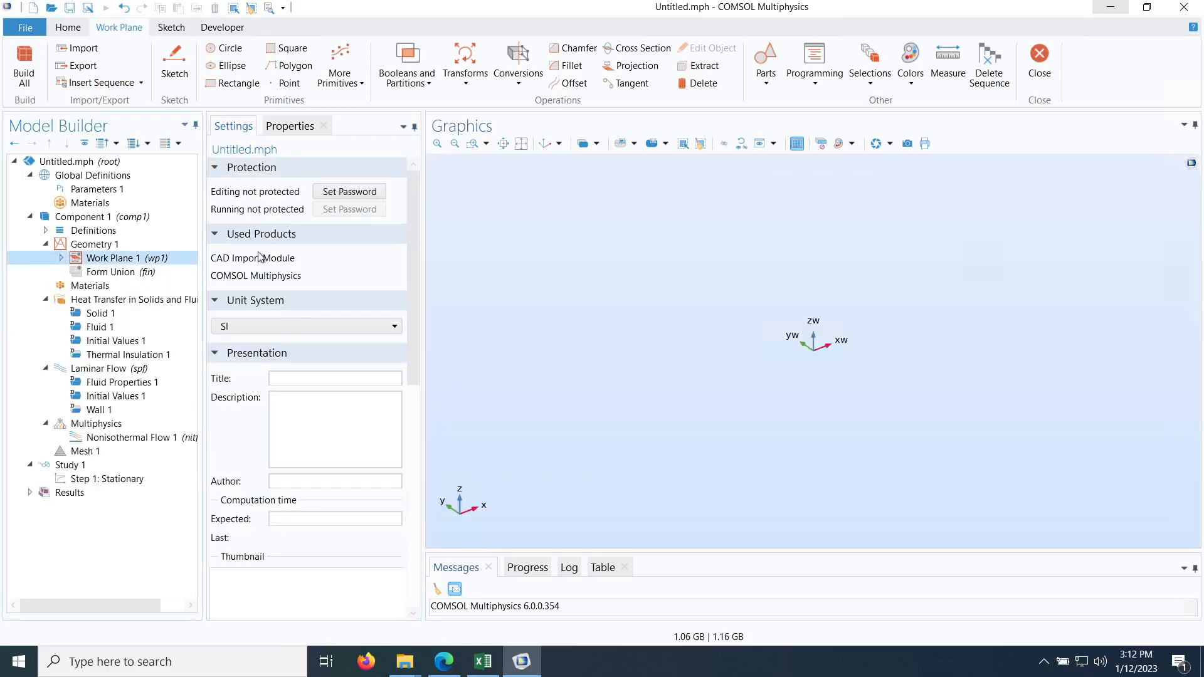
left_click(268, 171)
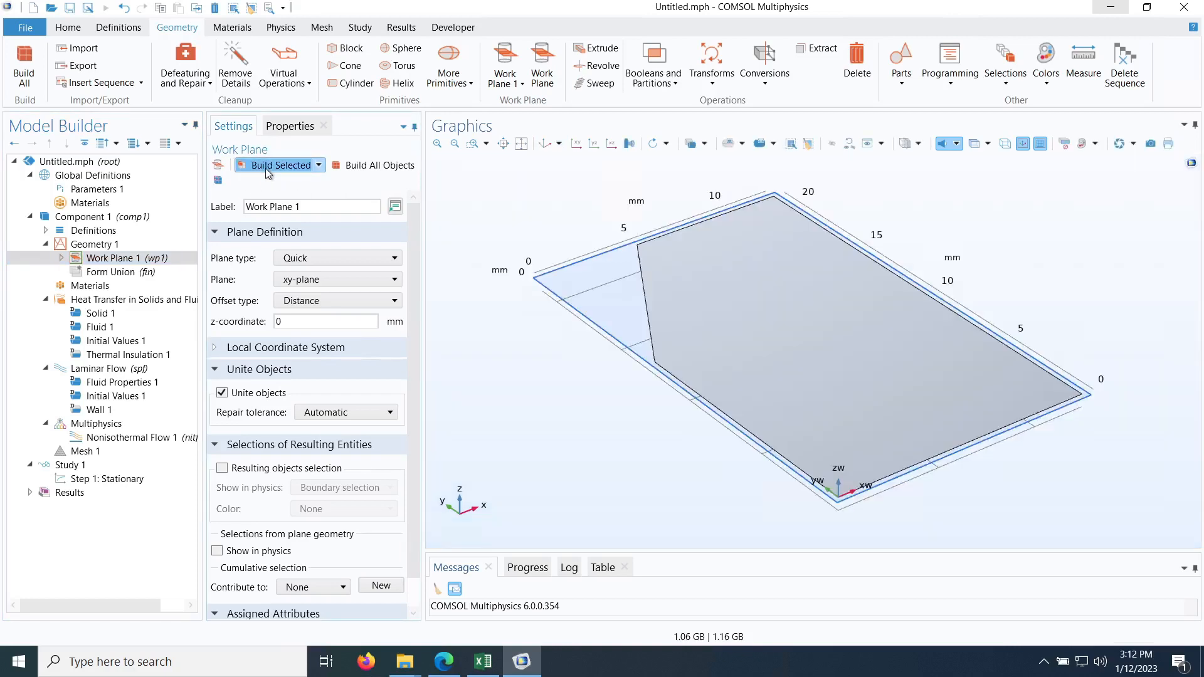
left_click(578, 145)
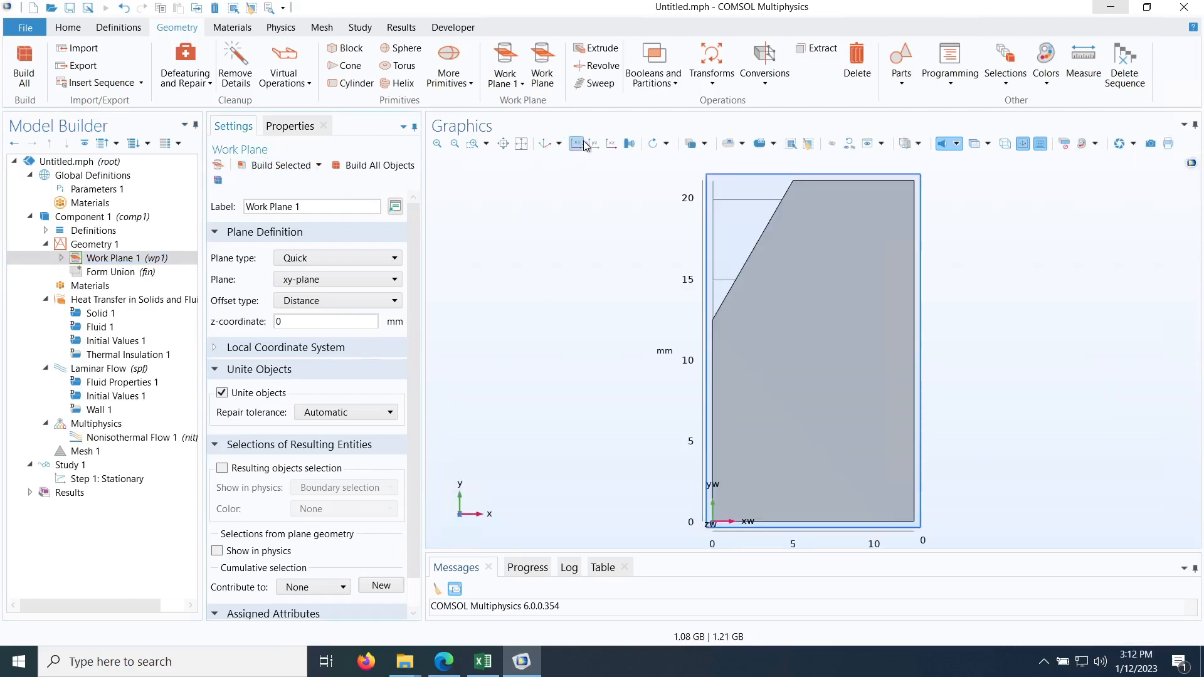
- Add a second work plane on the xy-plane, open its plane geometry and check the wall thickness in the PDF
left_click(543, 63)
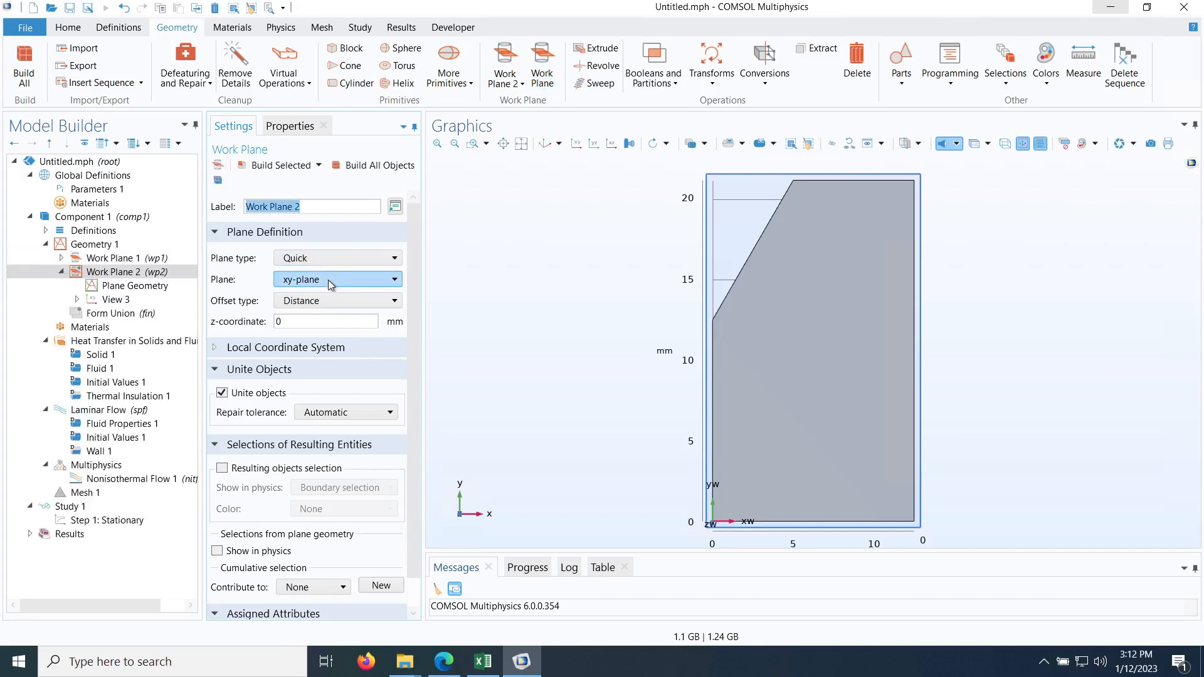
left_click(120, 287)
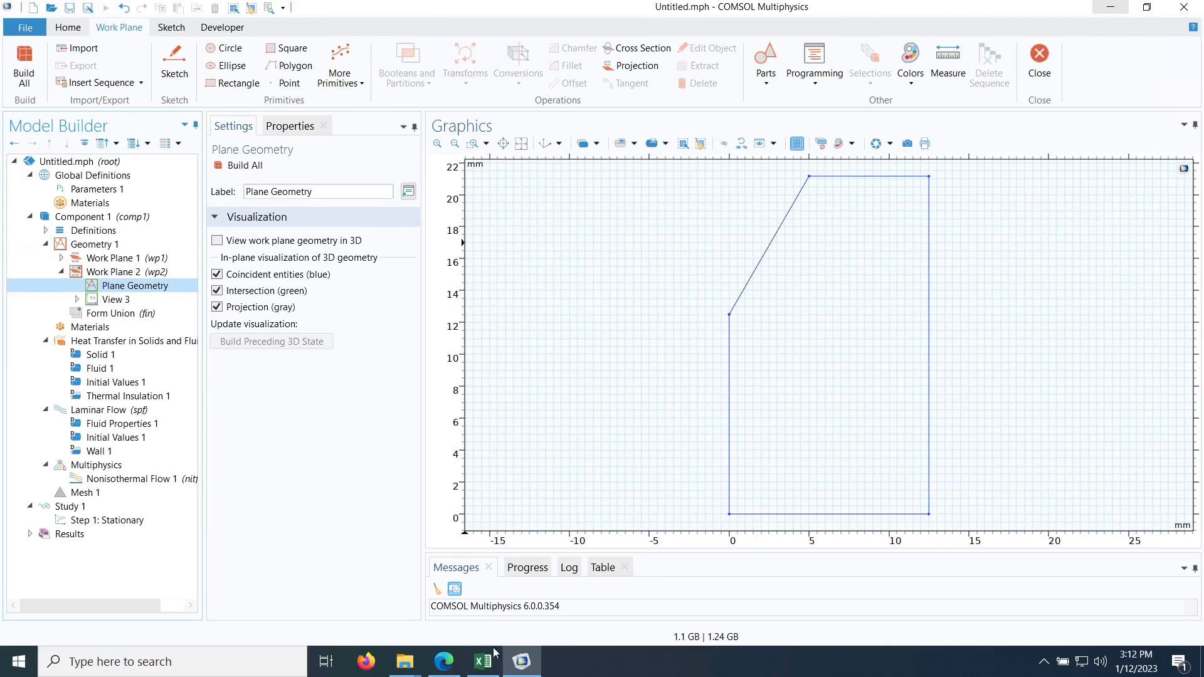
left_click(444, 661)
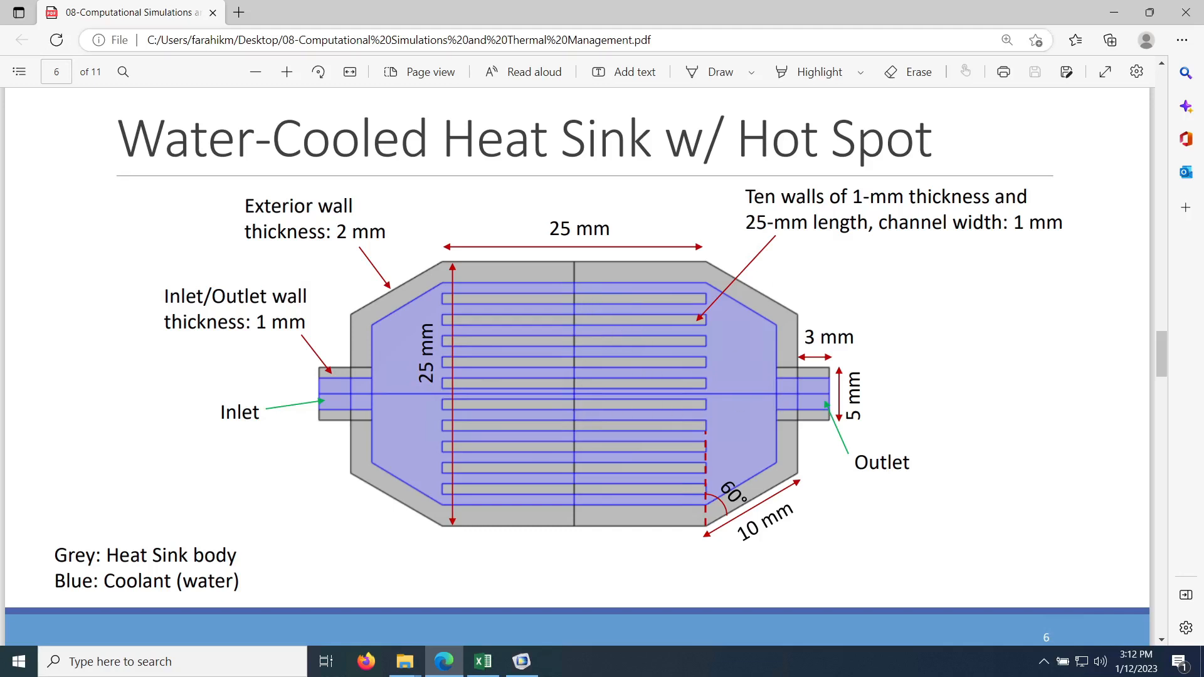
left_click(1114, 12)
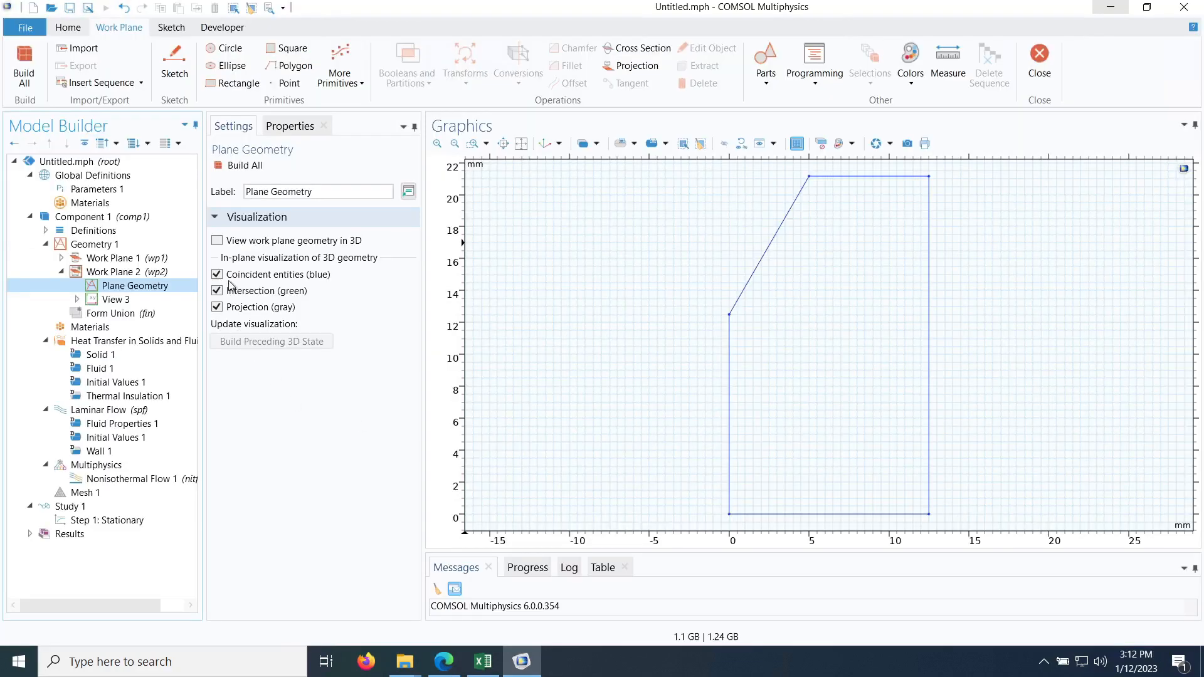
- Add a polygon to Work Plane 2's plane geometry and enter its first vertex at xw 2, yw 0 mm
left_click(296, 70)
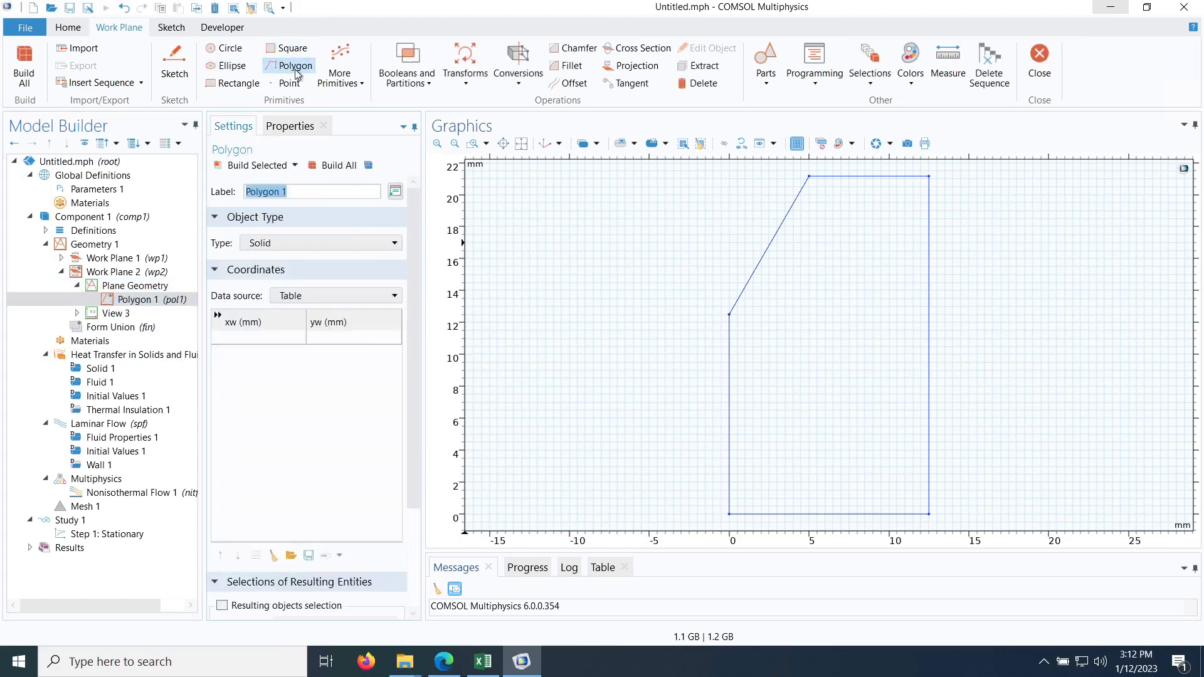
left_click(267, 339)
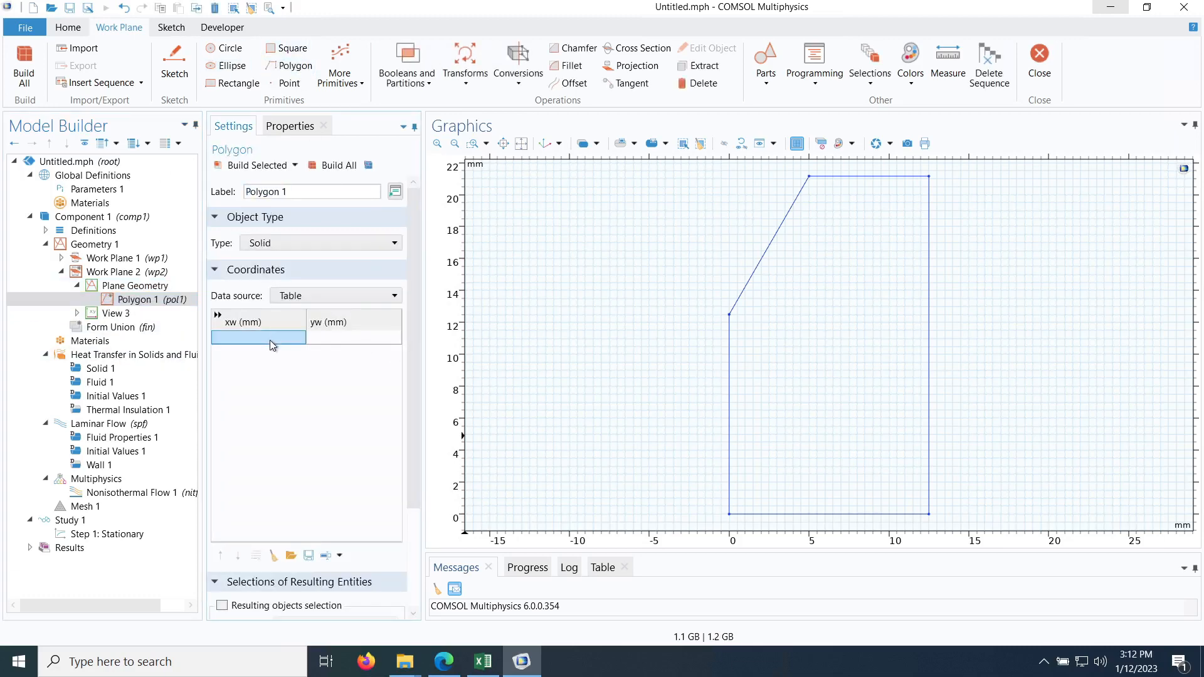
type("2")
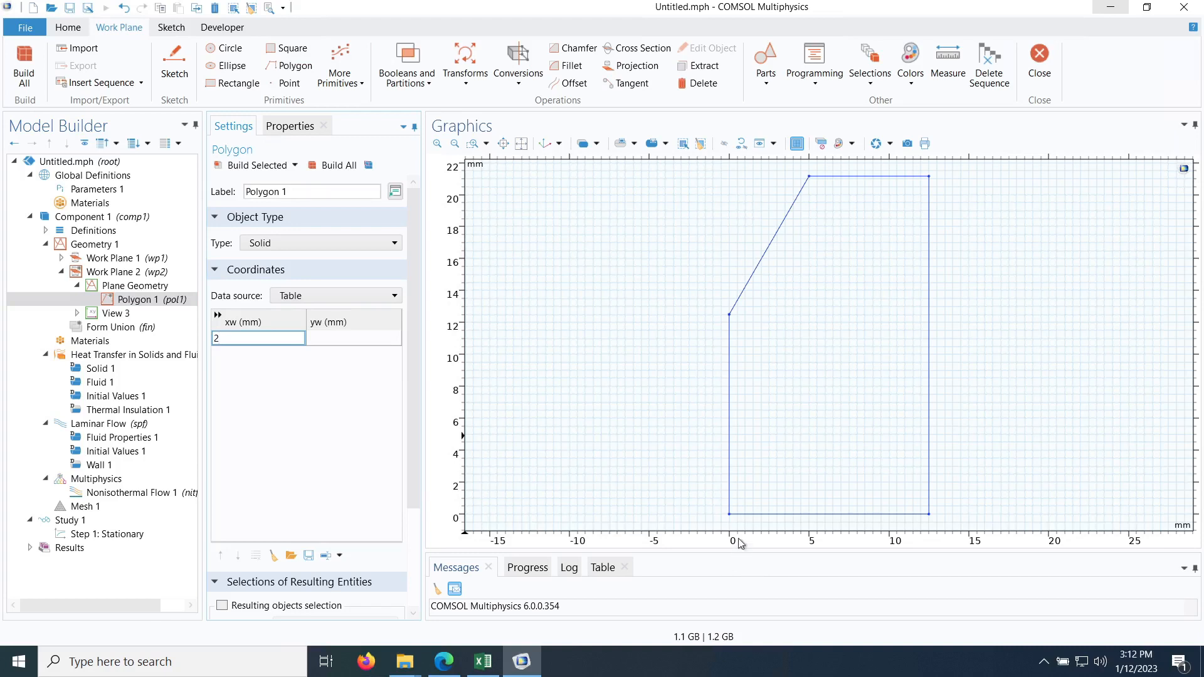
left_click(341, 339)
type("0")
left_click(266, 369)
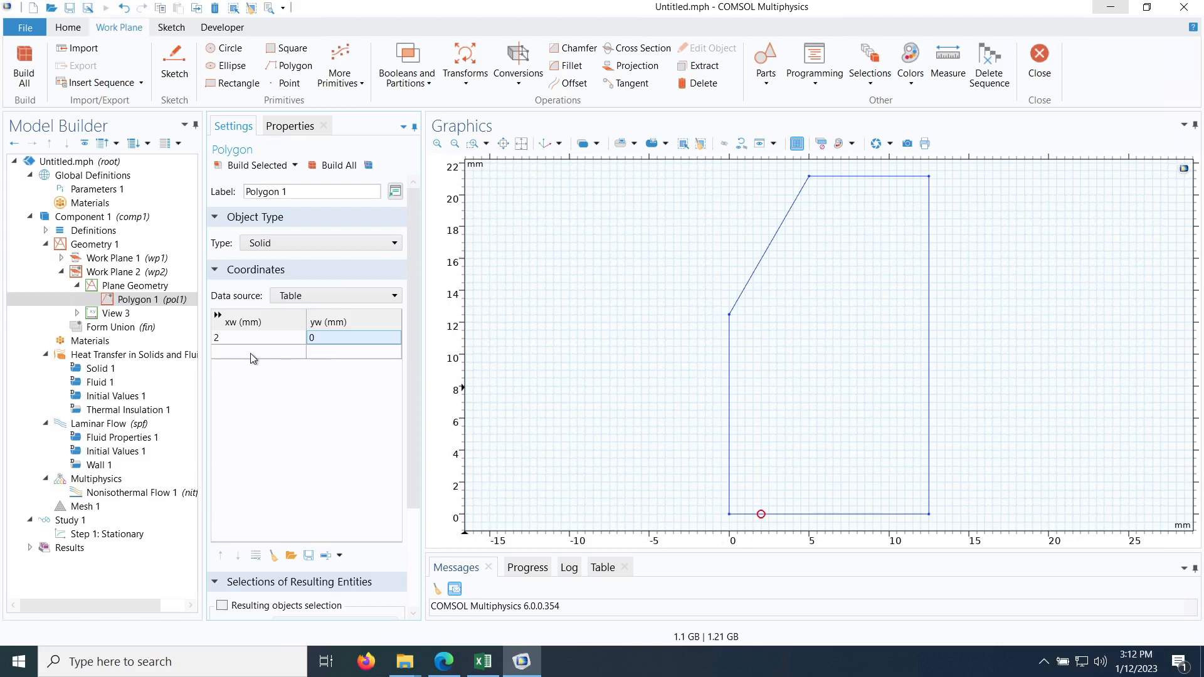
- Add the inner polygon's second vertex at xw 2, yw 12.5 mm and build the polygon
left_click(250, 353)
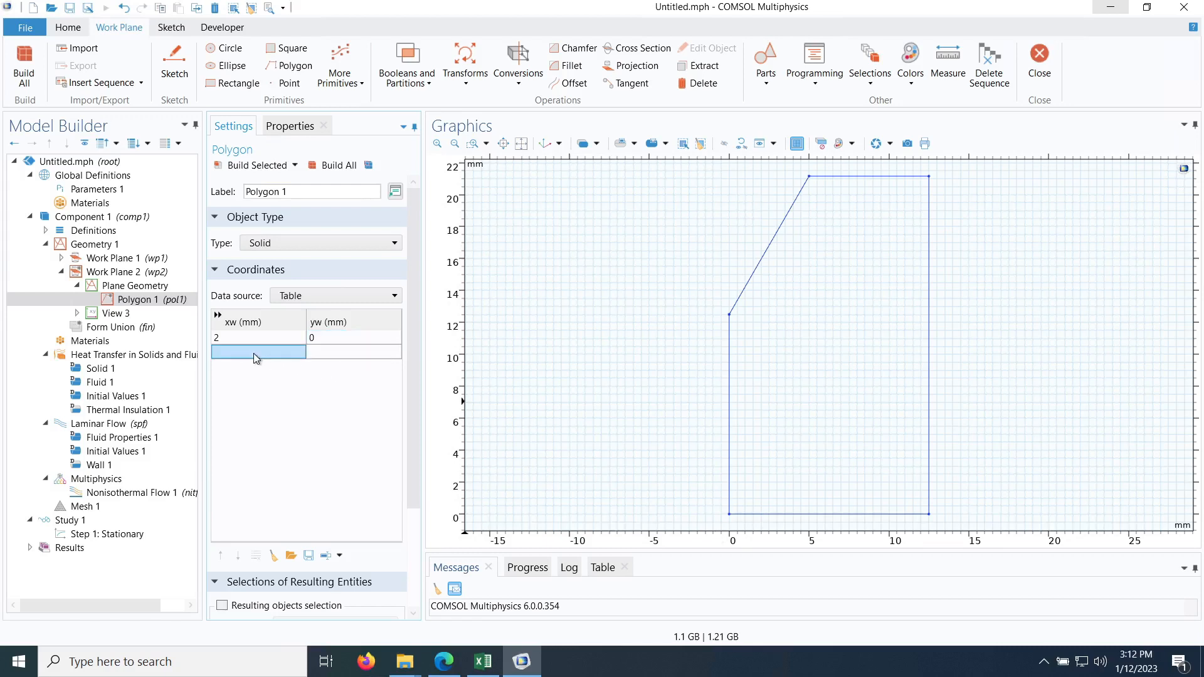
type("2")
left_click(338, 355)
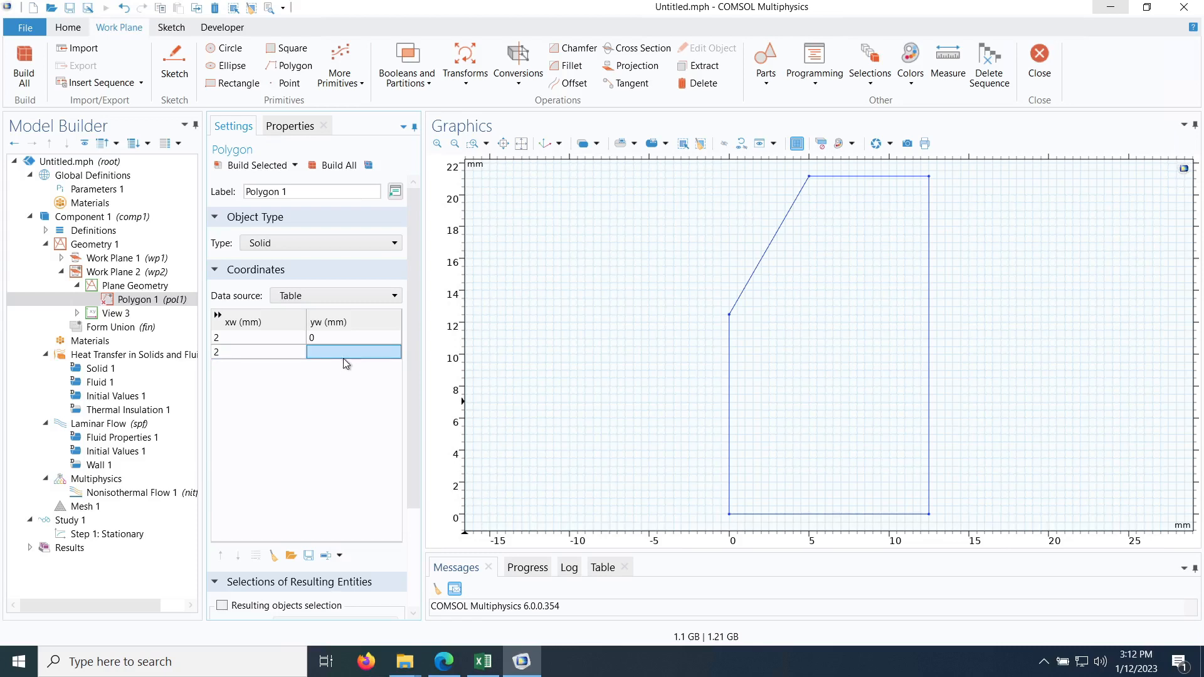
type("12.5")
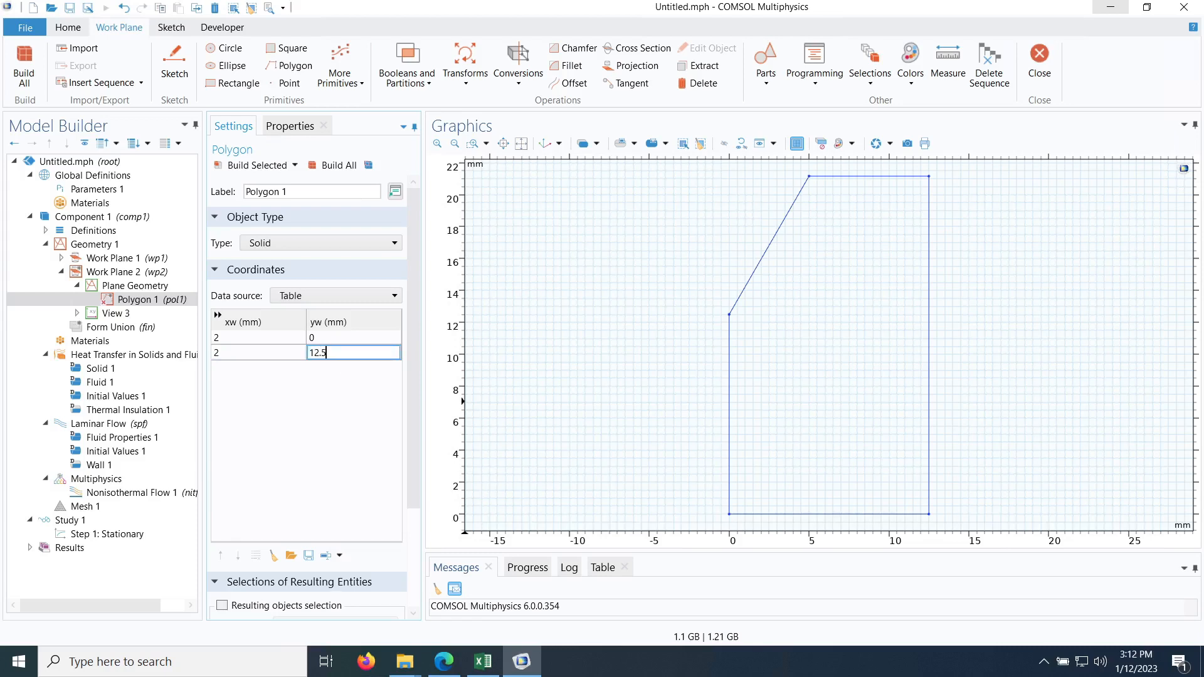
left_click(320, 408)
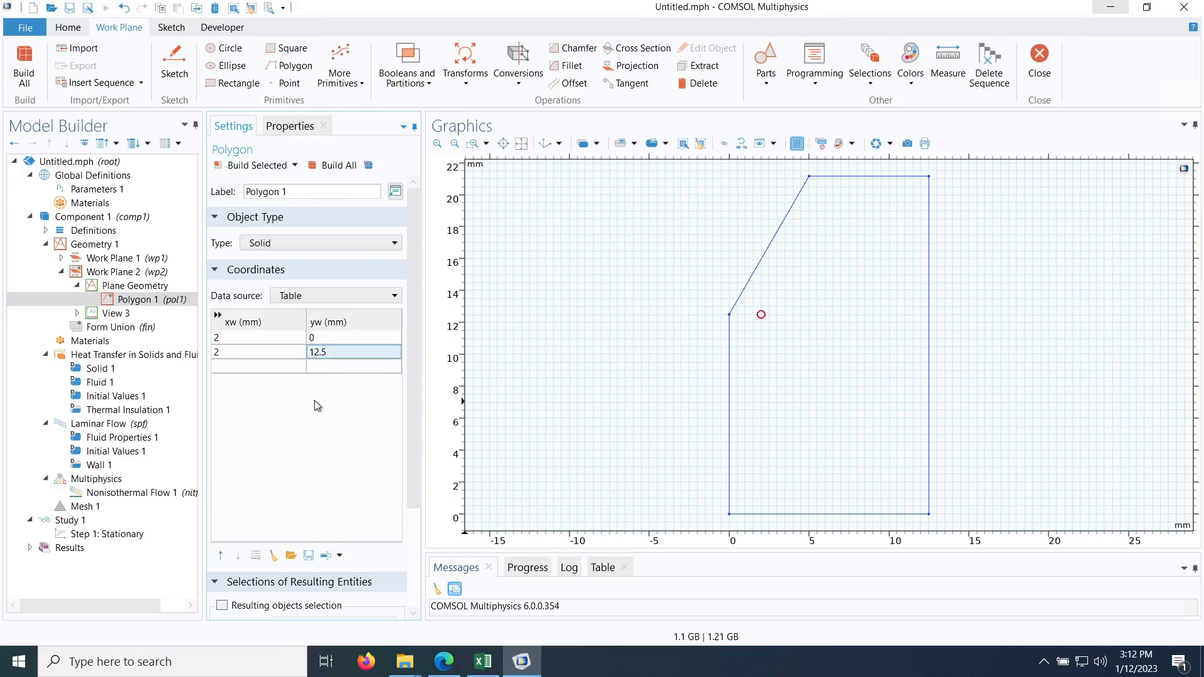
left_click(254, 165)
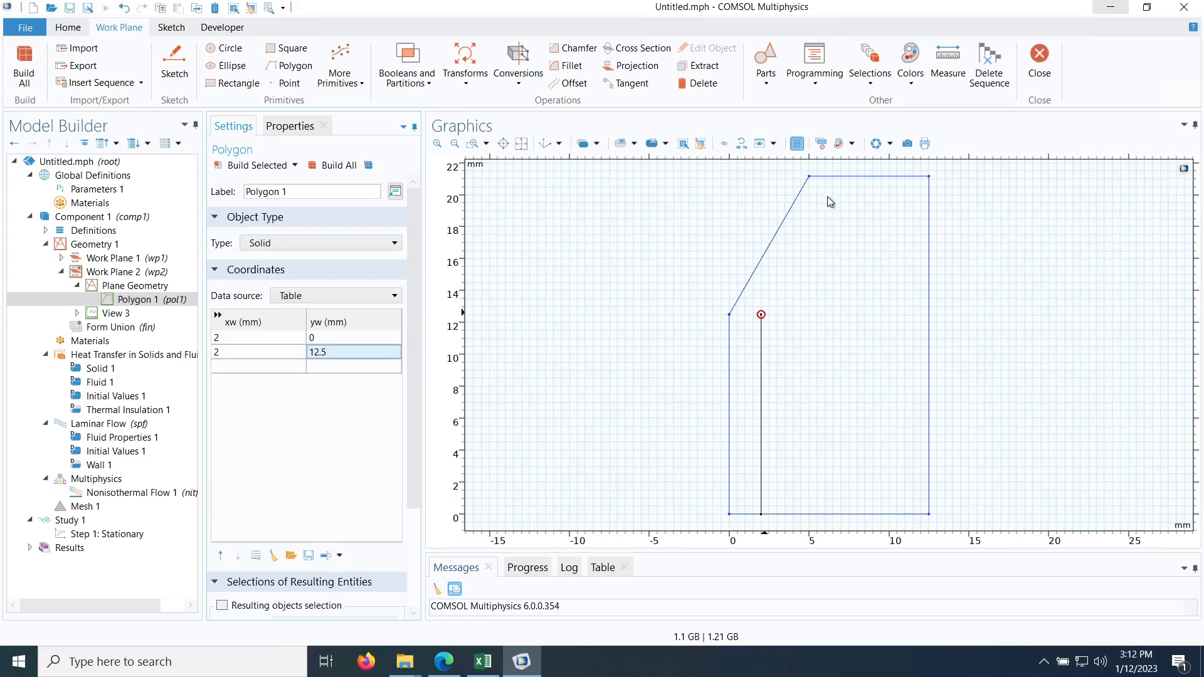
- Add the third vertex at xw 10*cos(pi/3)+1, yw 10.5+10*sin(pi/3) and build the polygon
left_click(262, 366)
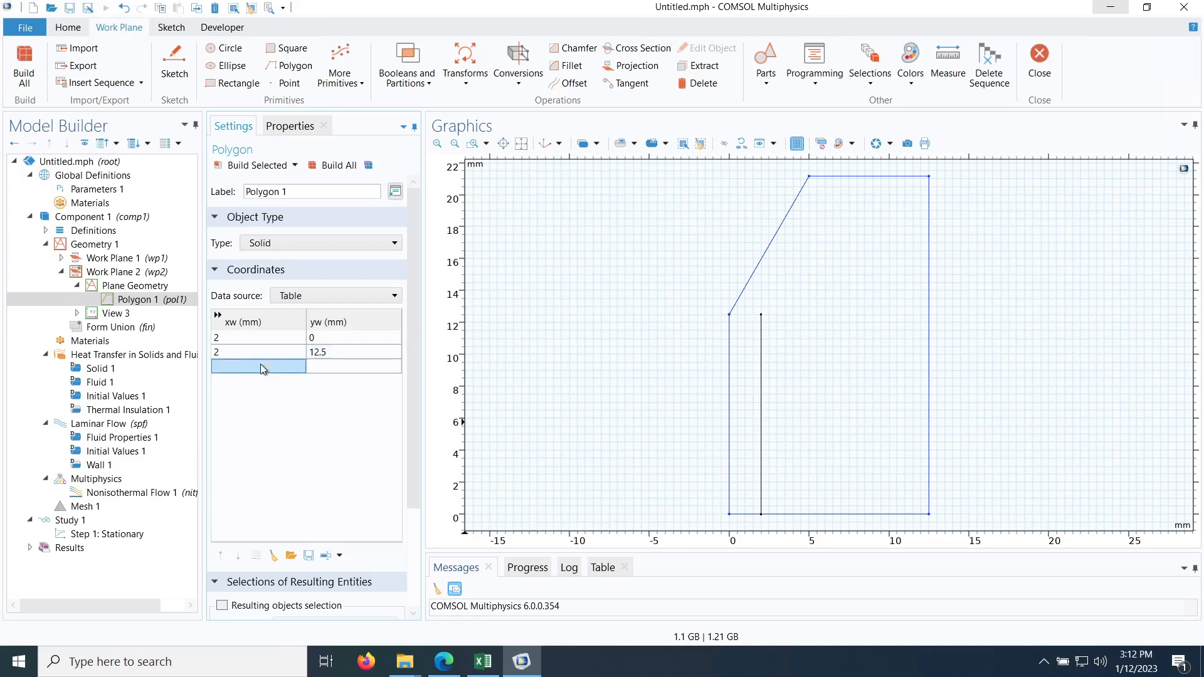
type("10*cos(pi/3")
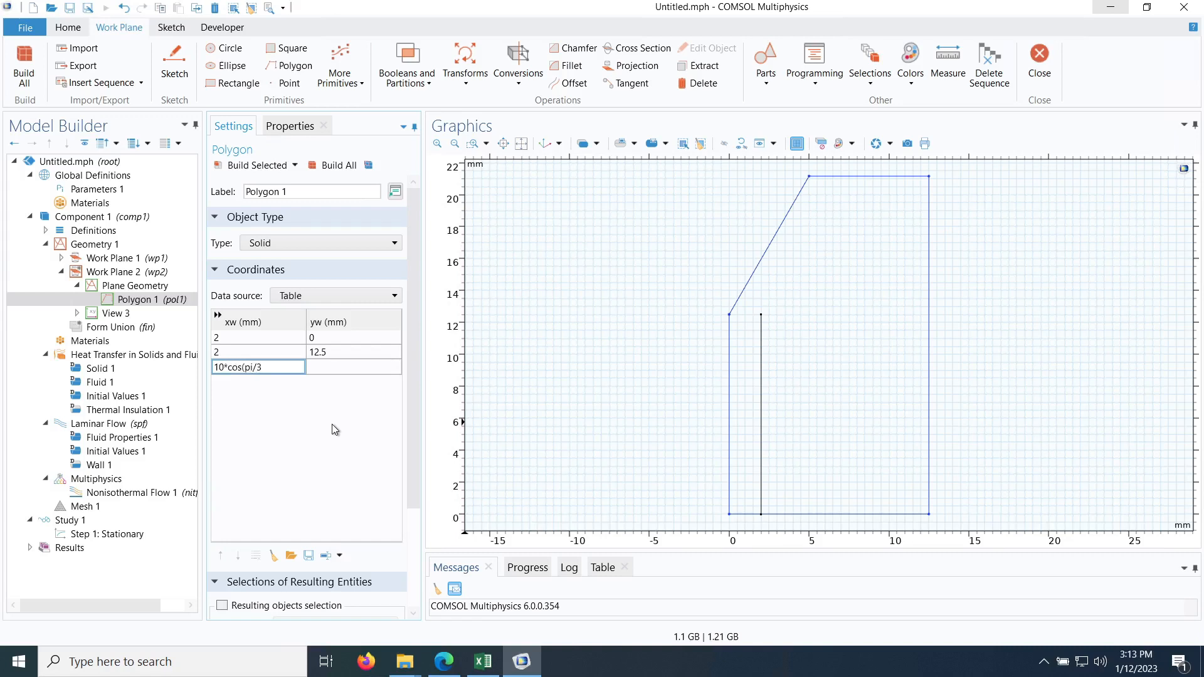
type(")+1")
left_click(339, 370)
type("1")
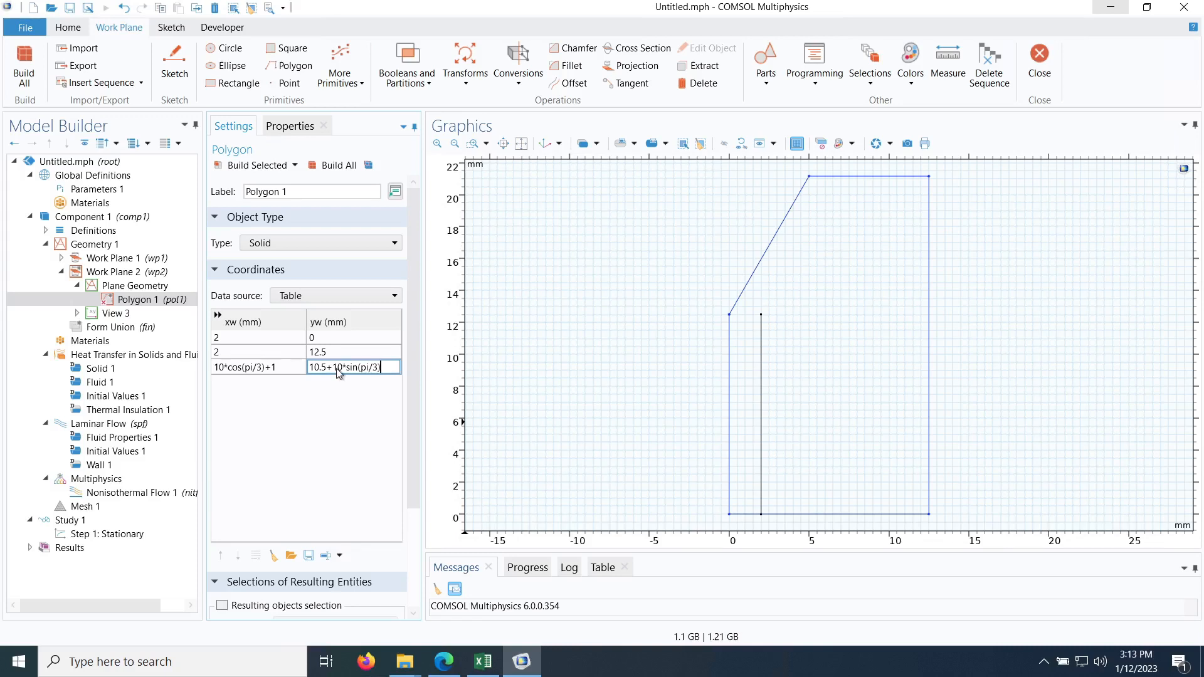
key("Return")
left_click(243, 167)
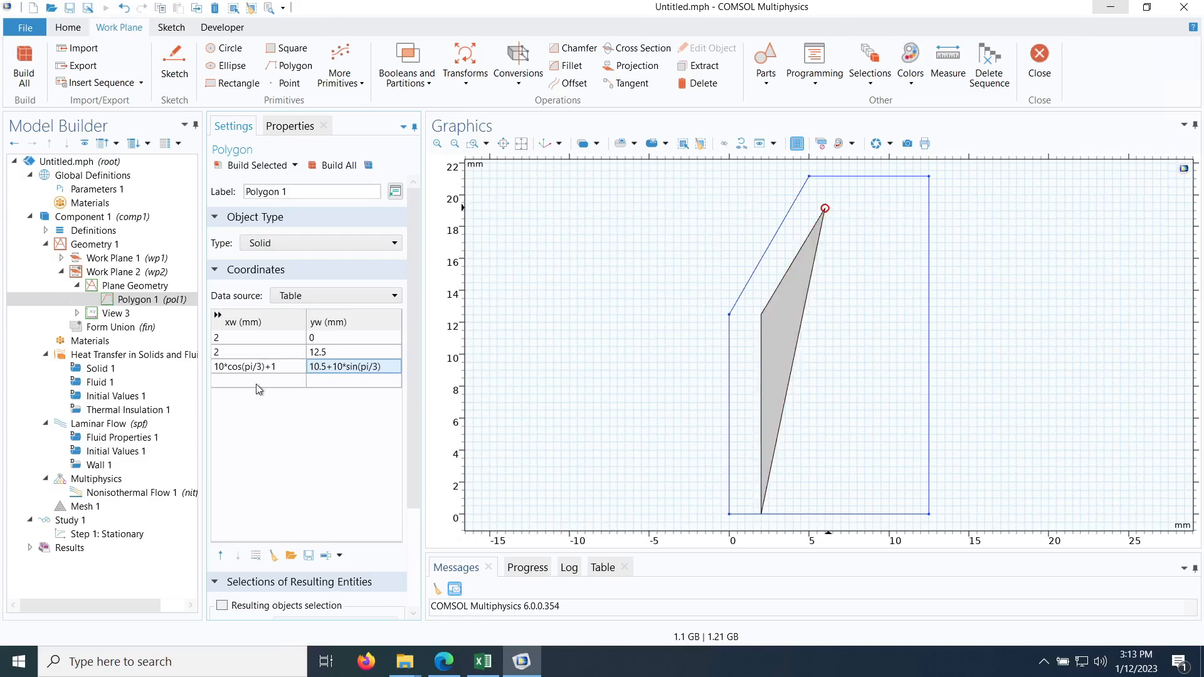
- Add the fourth vertex at xw 12.5, copying the third vertex's yw expression 10.5+10*sin(pi/3)
right_click(370, 365)
left_click(422, 451)
left_click(256, 384)
type("12.5")
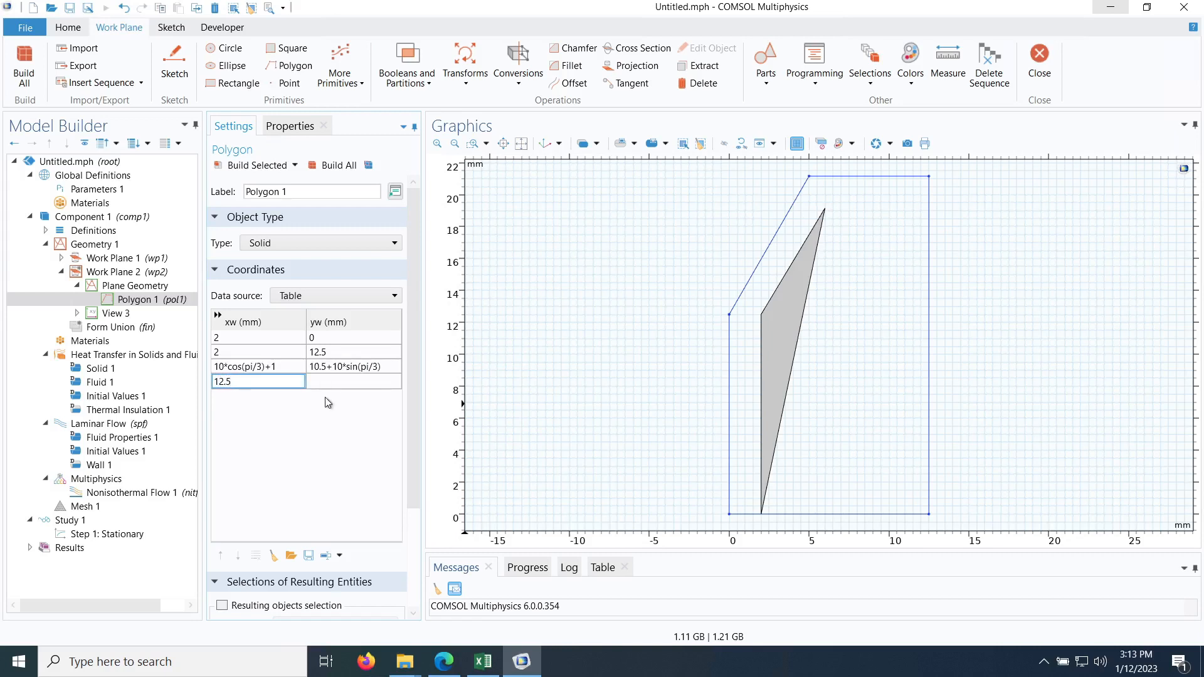
right_click(326, 386)
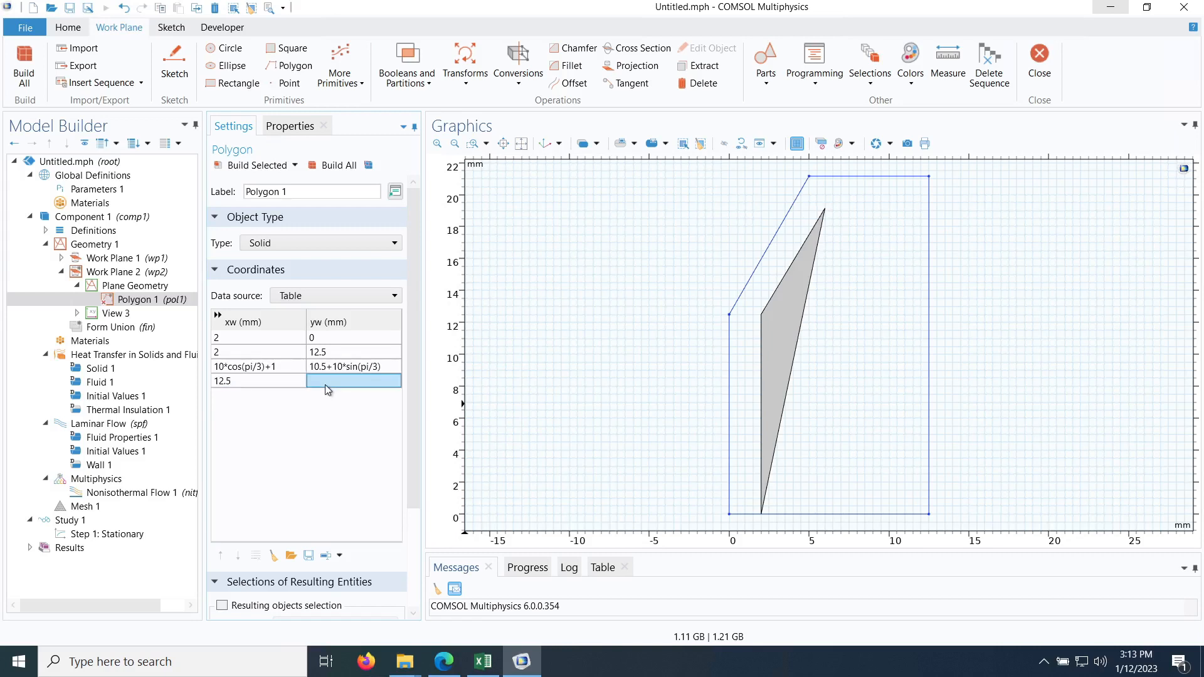
left_click(364, 493)
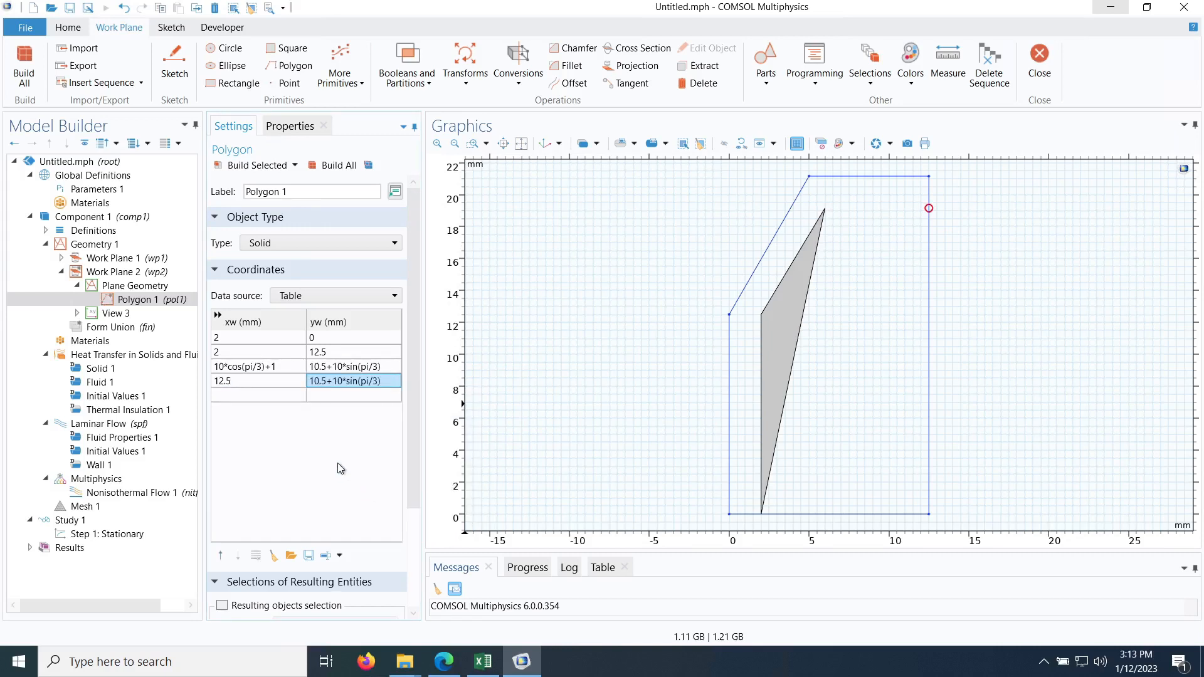
- Add the fifth vertex at xw 12.5, yw 0 mm and build the closed coolant polygon
left_click(234, 397)
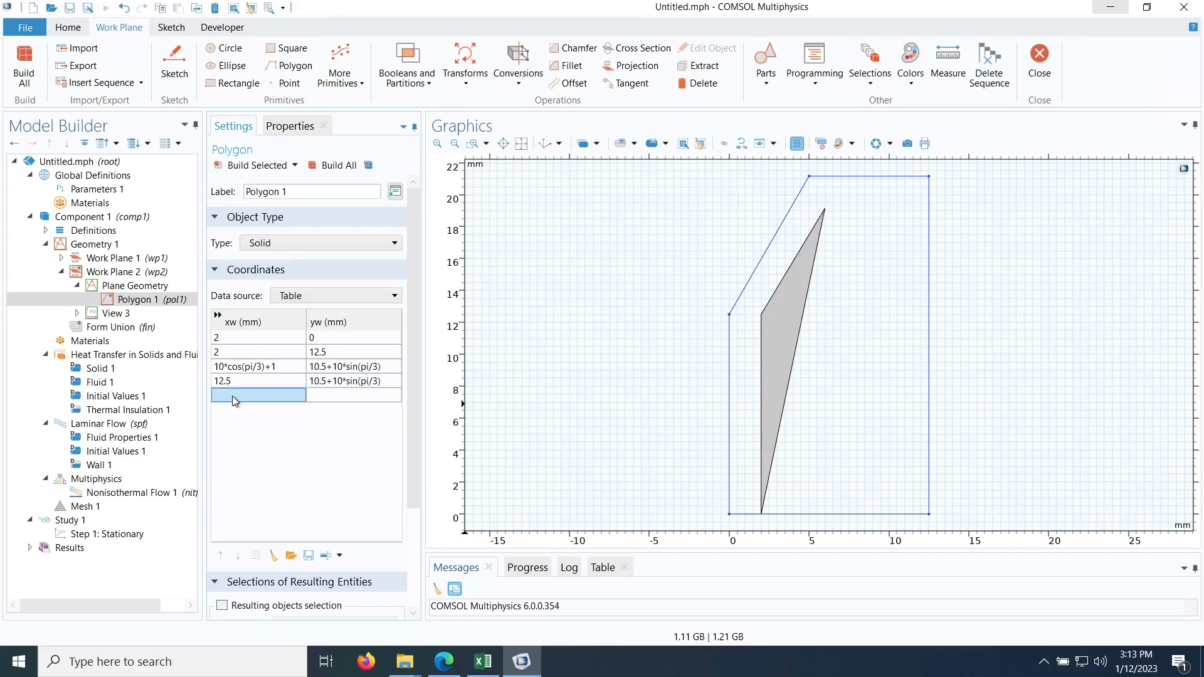
type("12.5")
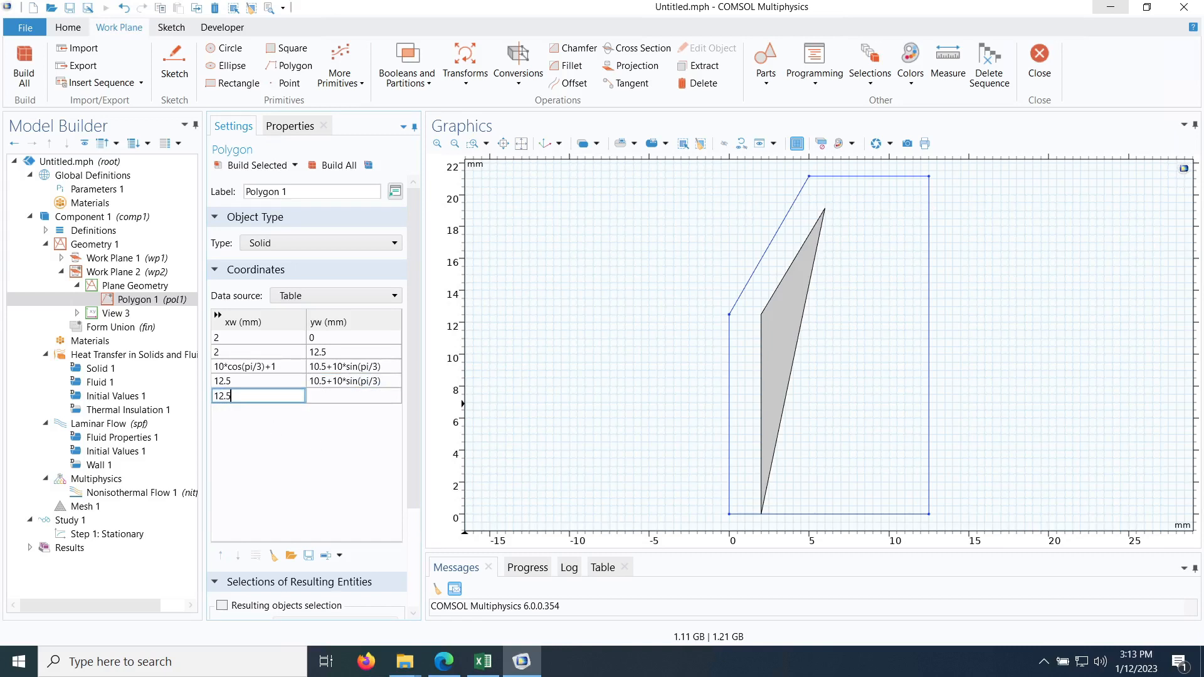
left_click(330, 397)
type("0")
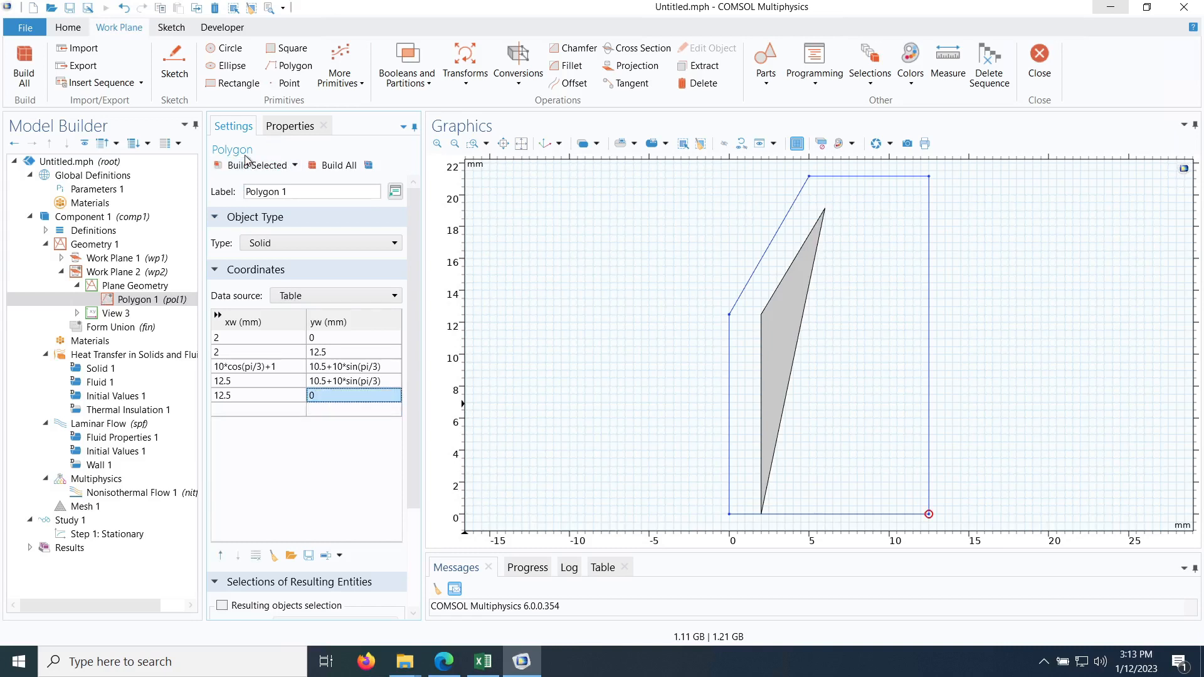
left_click(244, 165)
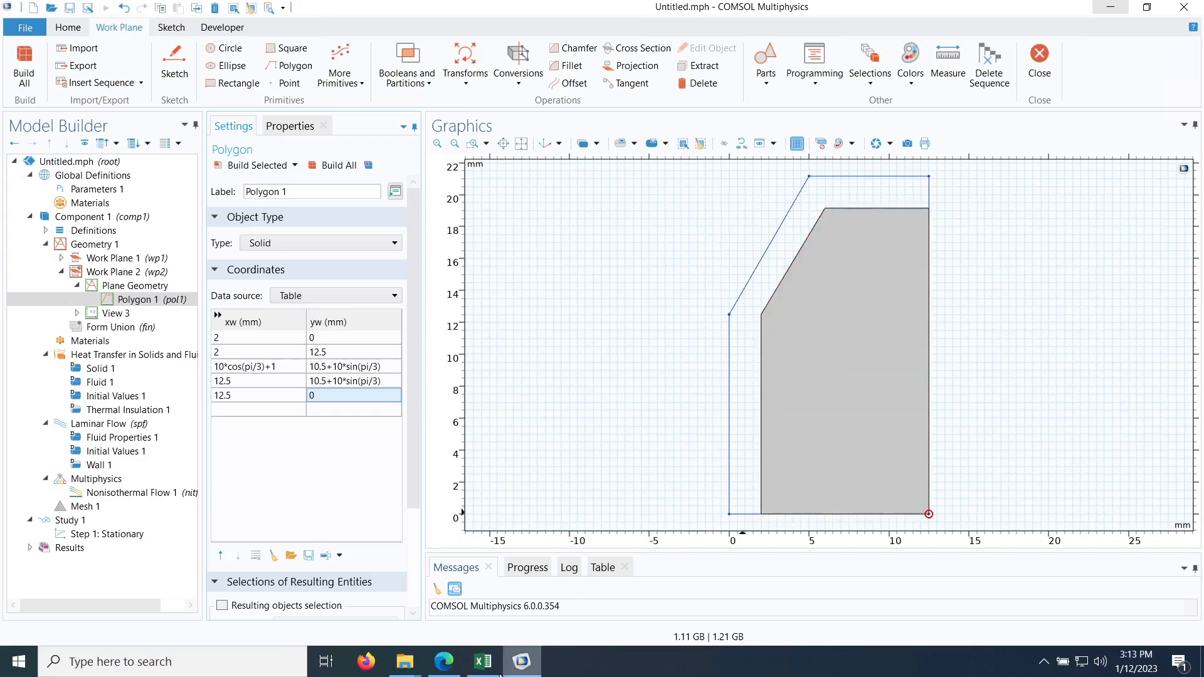
- Check the internal wall dimensions in the PDF, then build a 1 by 12.5 mm rectangle with its corner at xw 3, yw 0 mm
left_click(444, 662)
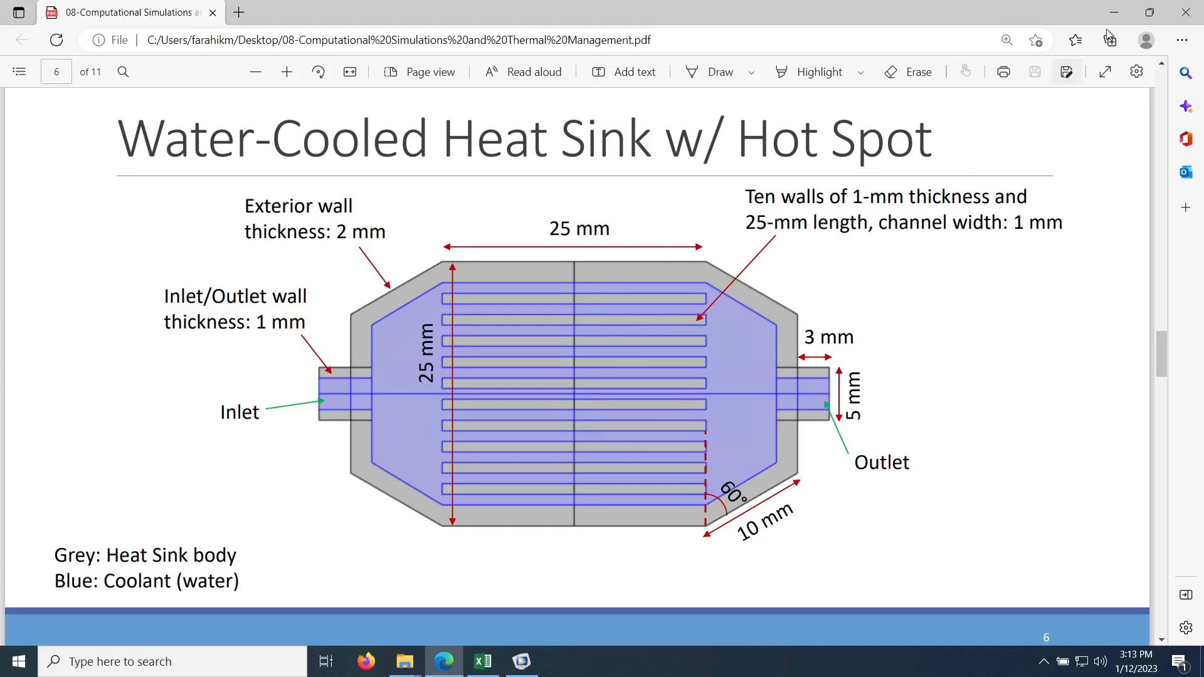
left_click(1114, 12)
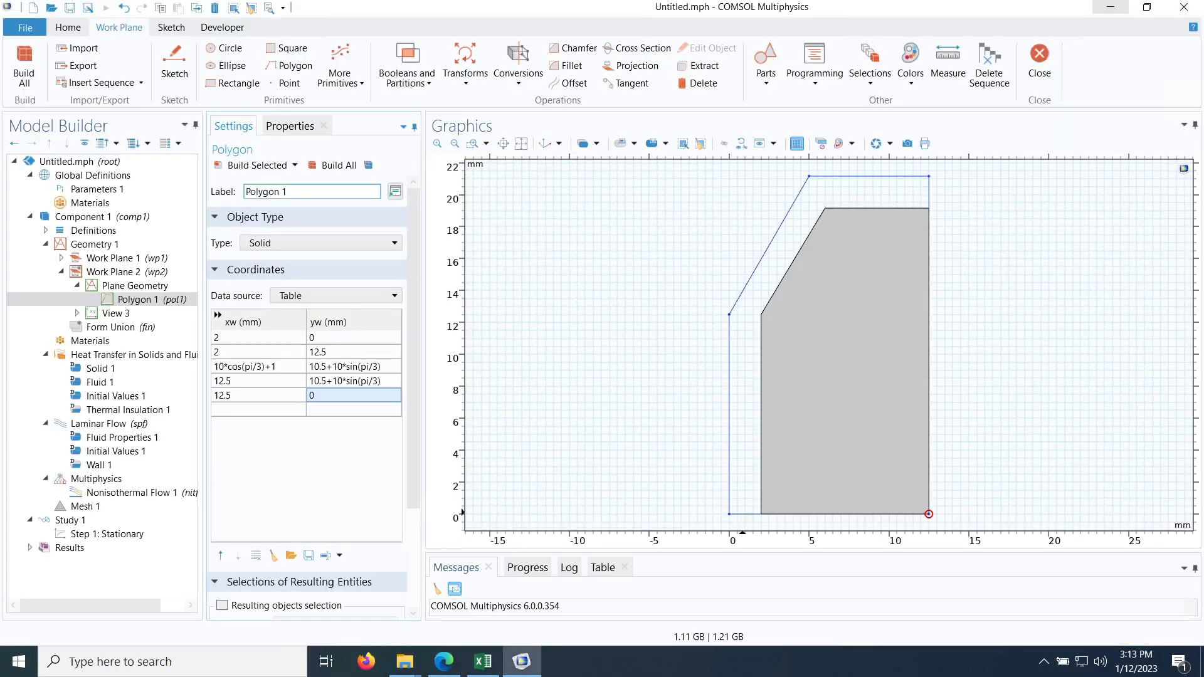
left_click(228, 91)
left_click(256, 294)
double_click(255, 296)
left_click(255, 314)
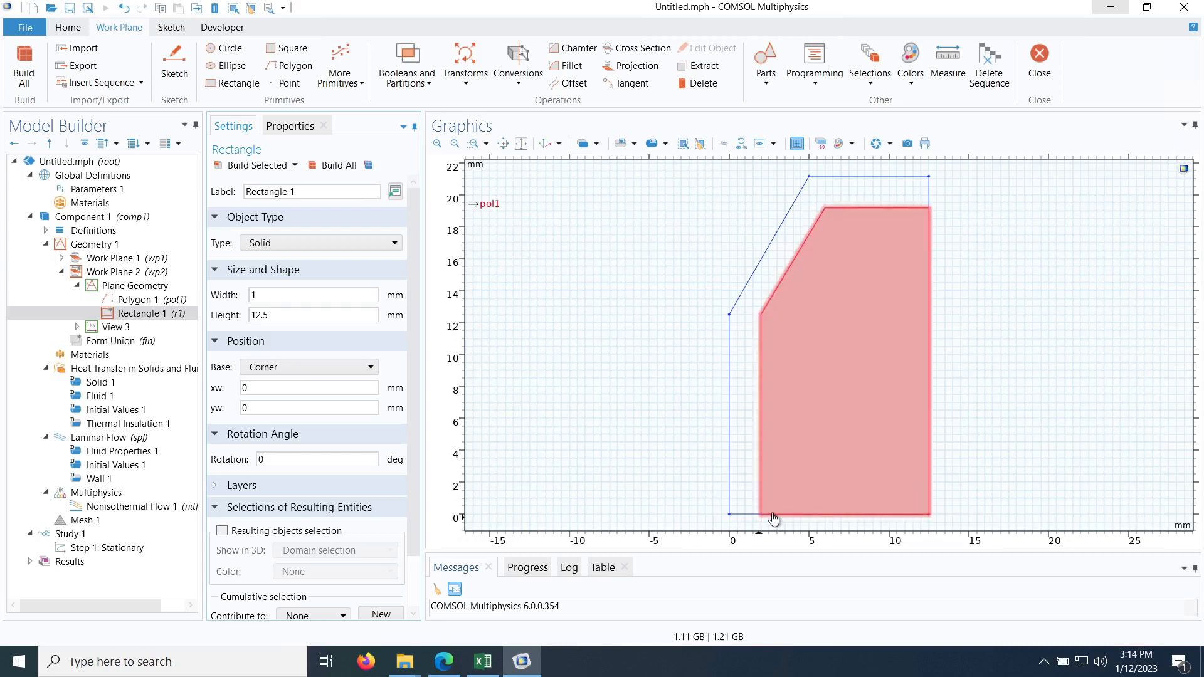
double_click(245, 388)
type("3")
left_click(254, 165)
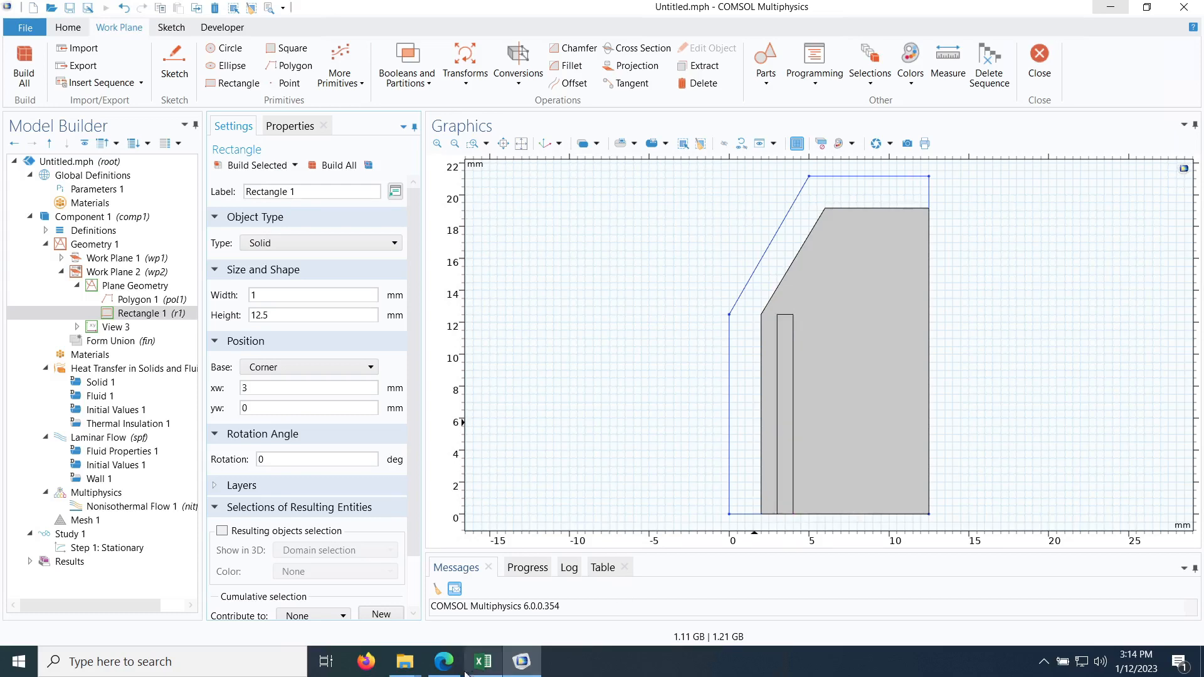
- Check the internal walls in the PDF, then array the rectangle with xw size 5, yw size 1 and xw displacement 2 mm, and build it
left_click(444, 661)
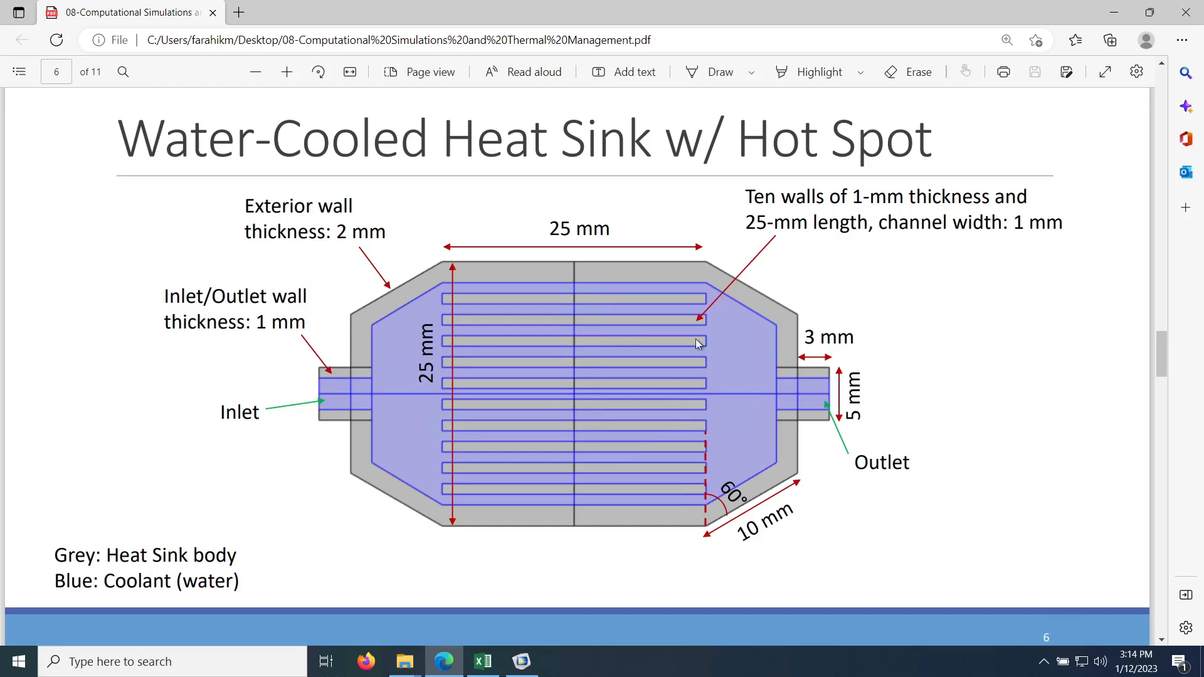
left_click(1114, 13)
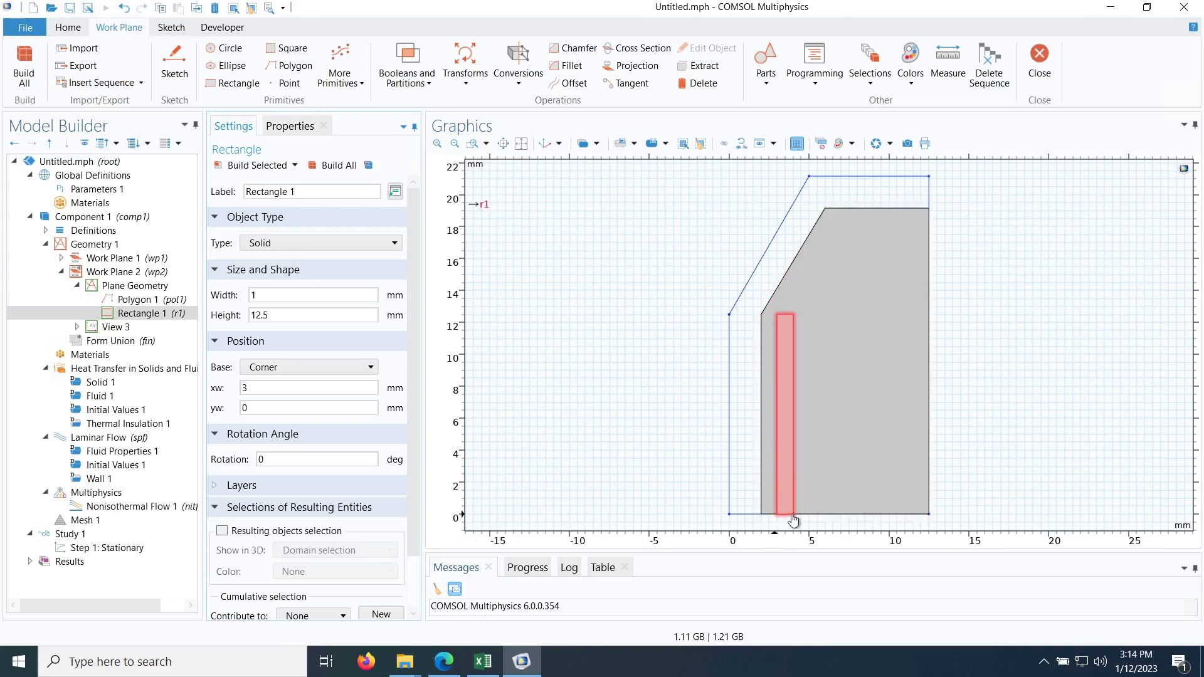
left_click(481, 88)
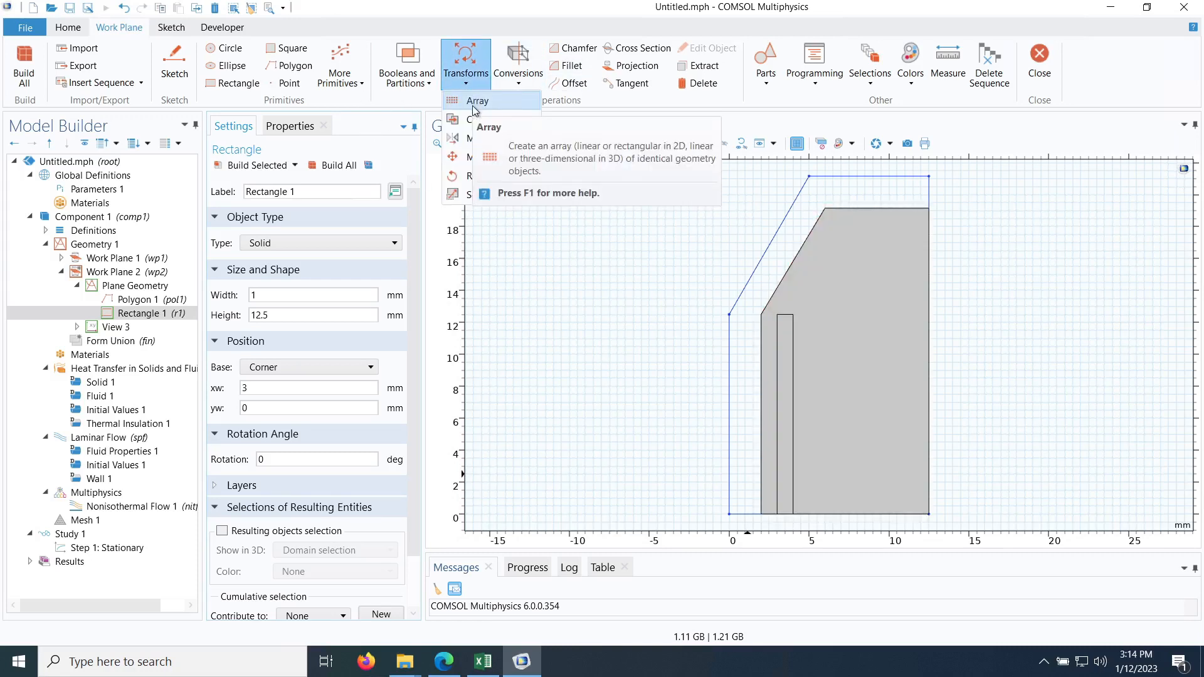
left_click(475, 108)
left_click(786, 459)
left_click(284, 413)
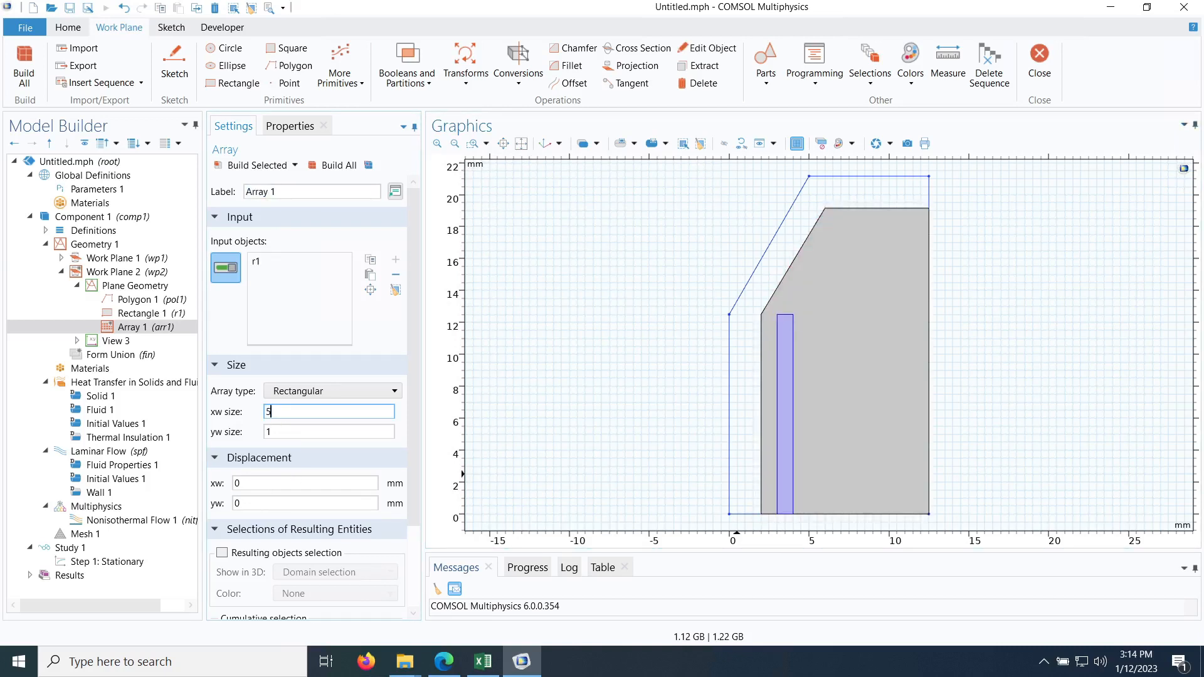
type("5")
key("Tab")
key("Tab")
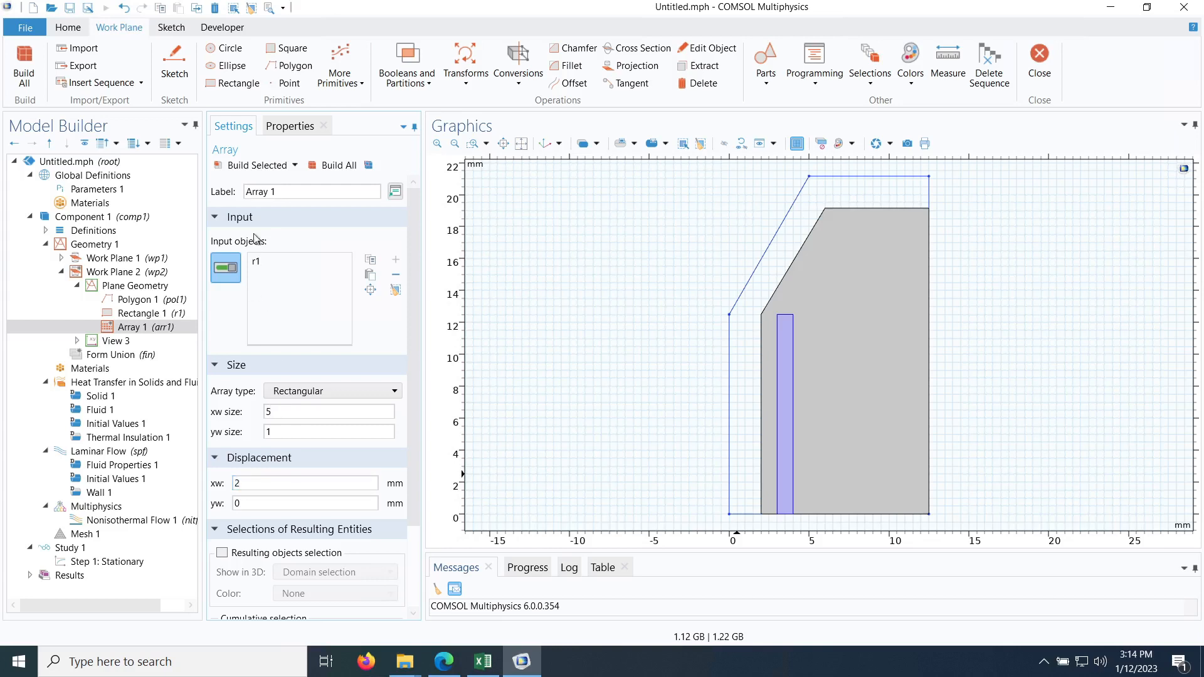
left_click(250, 166)
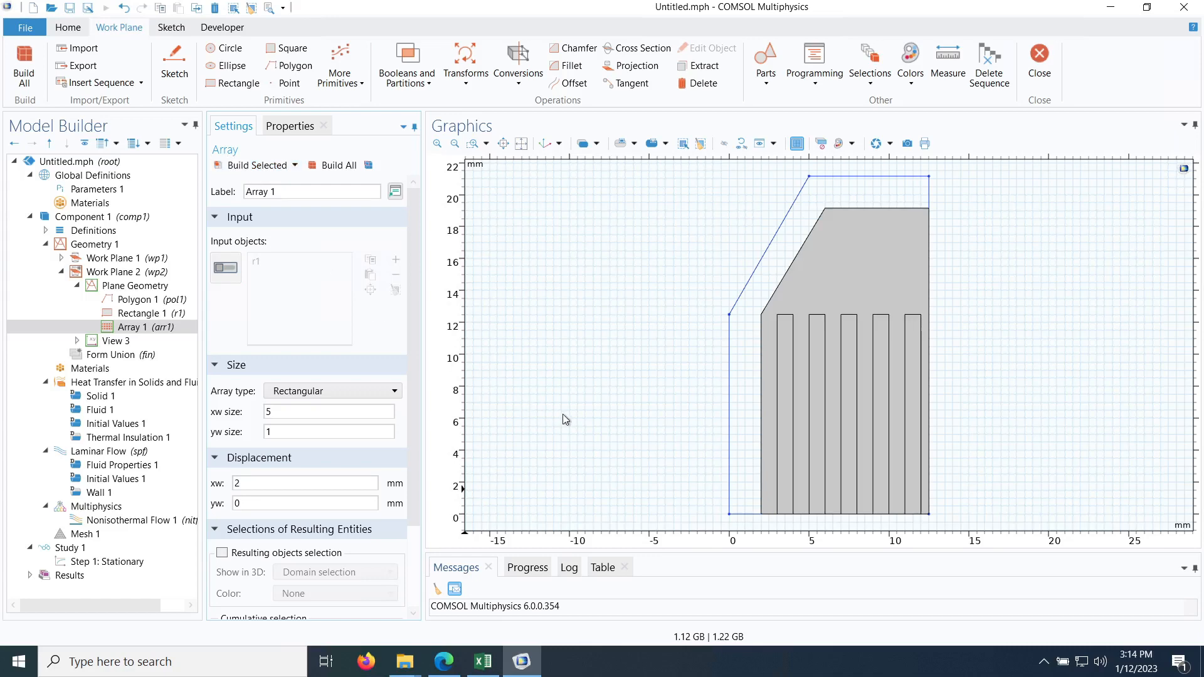
- Build Work Plane 2 in the 3D geometry and collapse its branch in the model tree
left_click(119, 272)
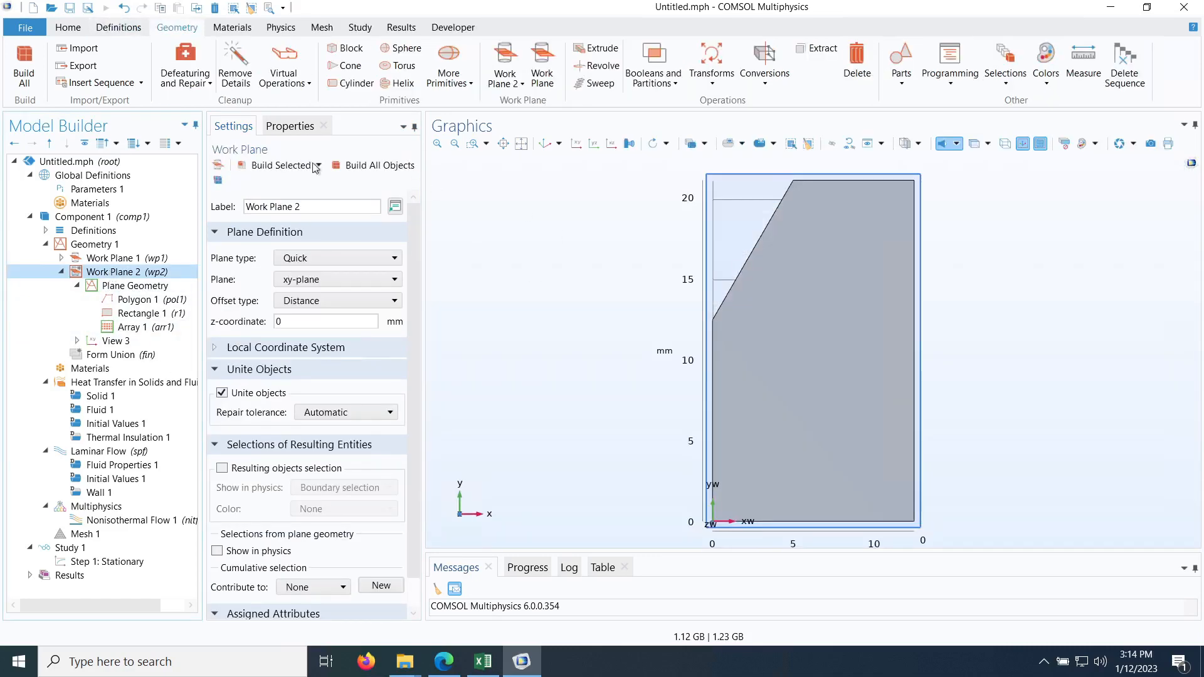
left_click(261, 167)
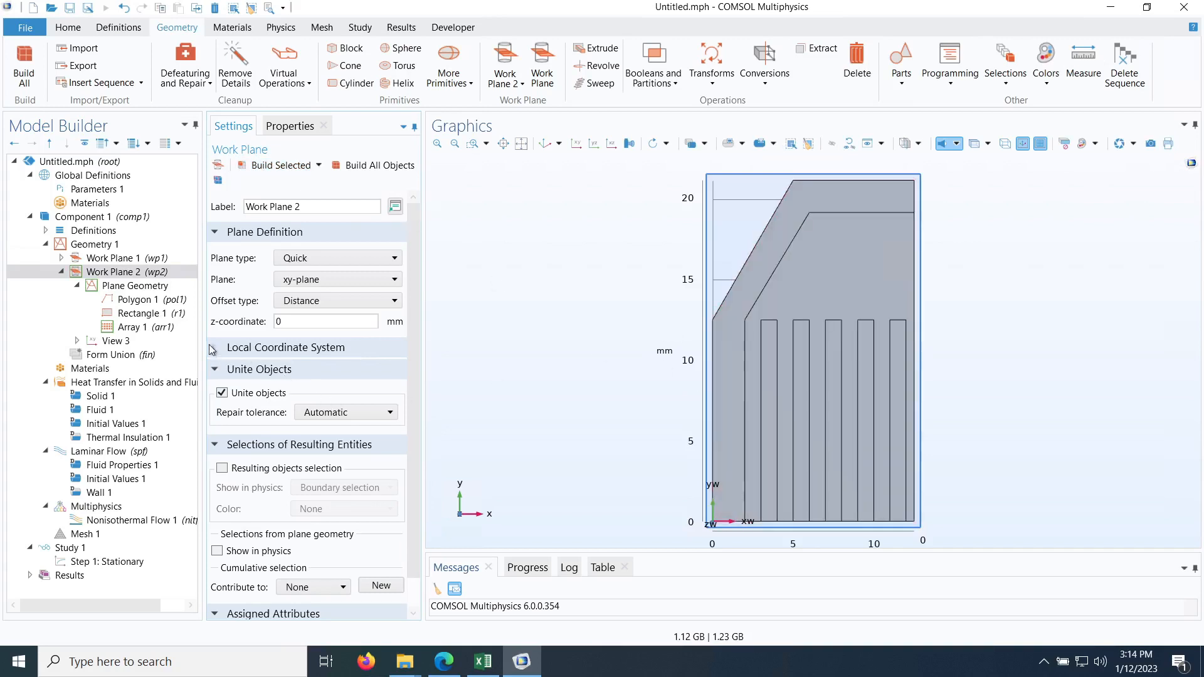
left_click(62, 272)
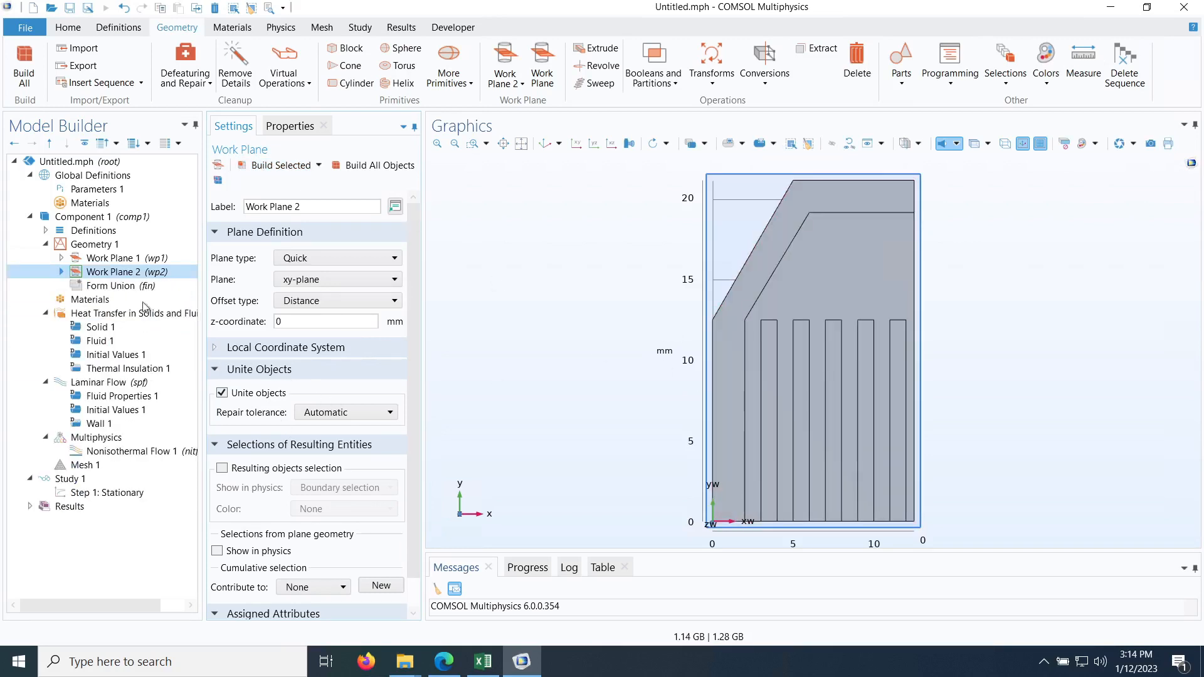
left_click_drag(567, 435, 579, 384)
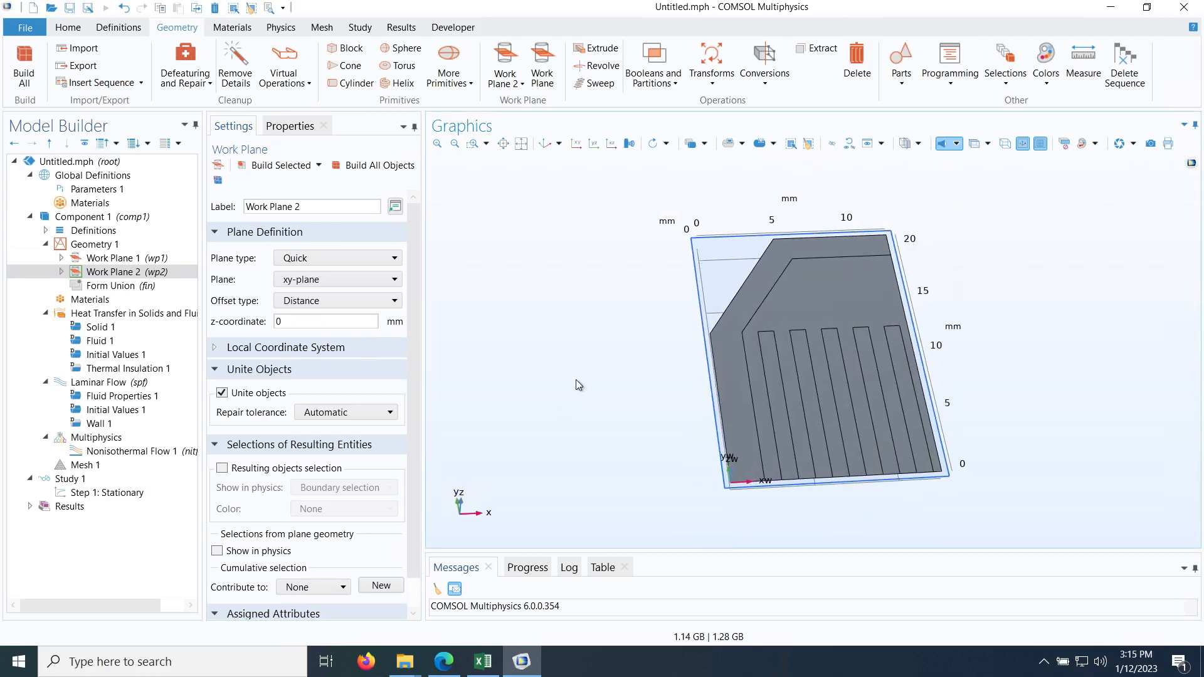
- Check the side-view heights in the PDF, then extrude the Work Plane 2 coolant and wall profiles 3 mm in COMSOL and build them
left_click(444, 662)
scroll(522, 370, "down", 5)
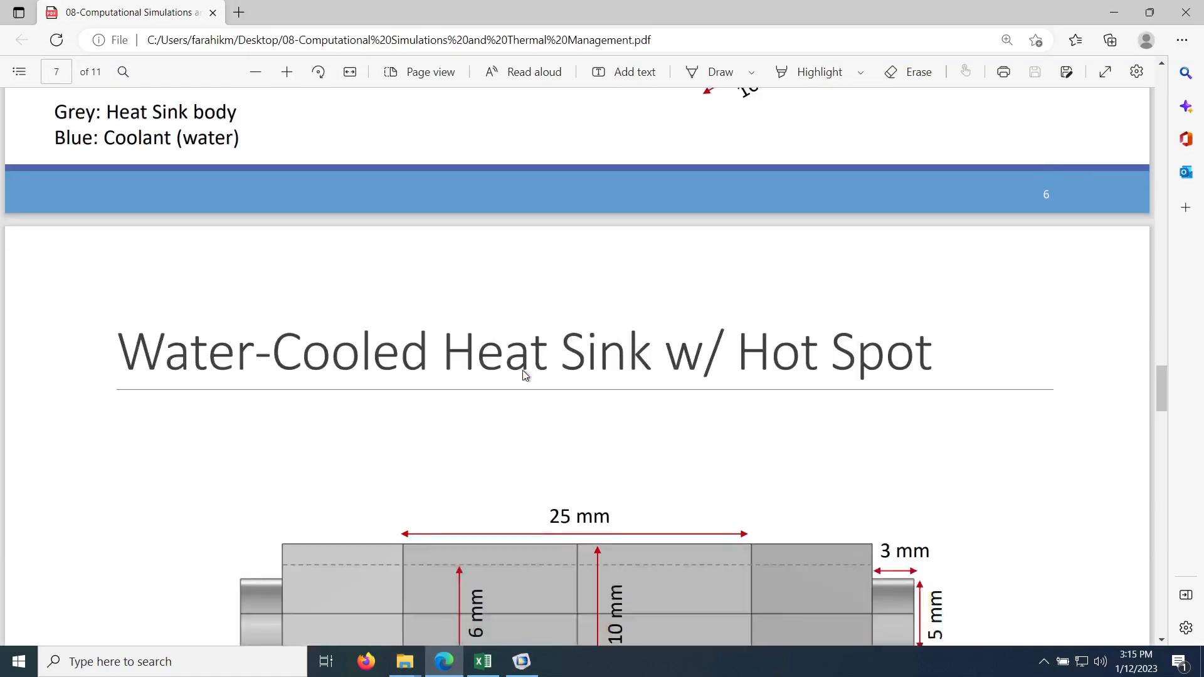
scroll(525, 375, "down", 3)
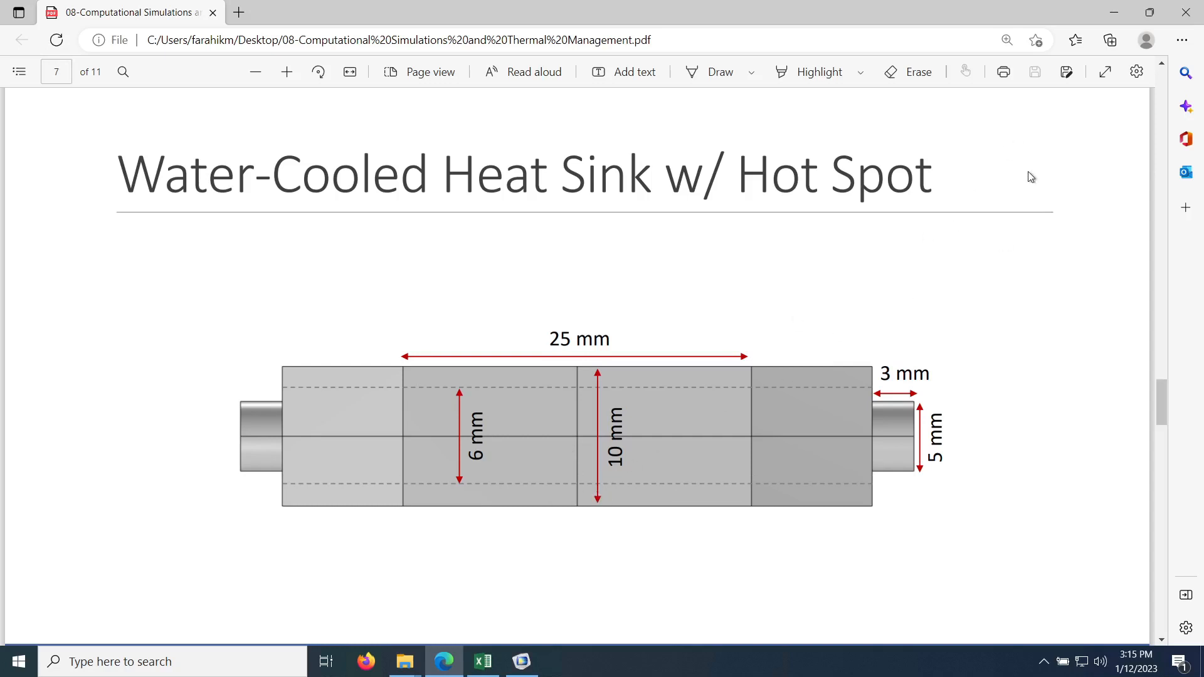
left_click(1115, 14)
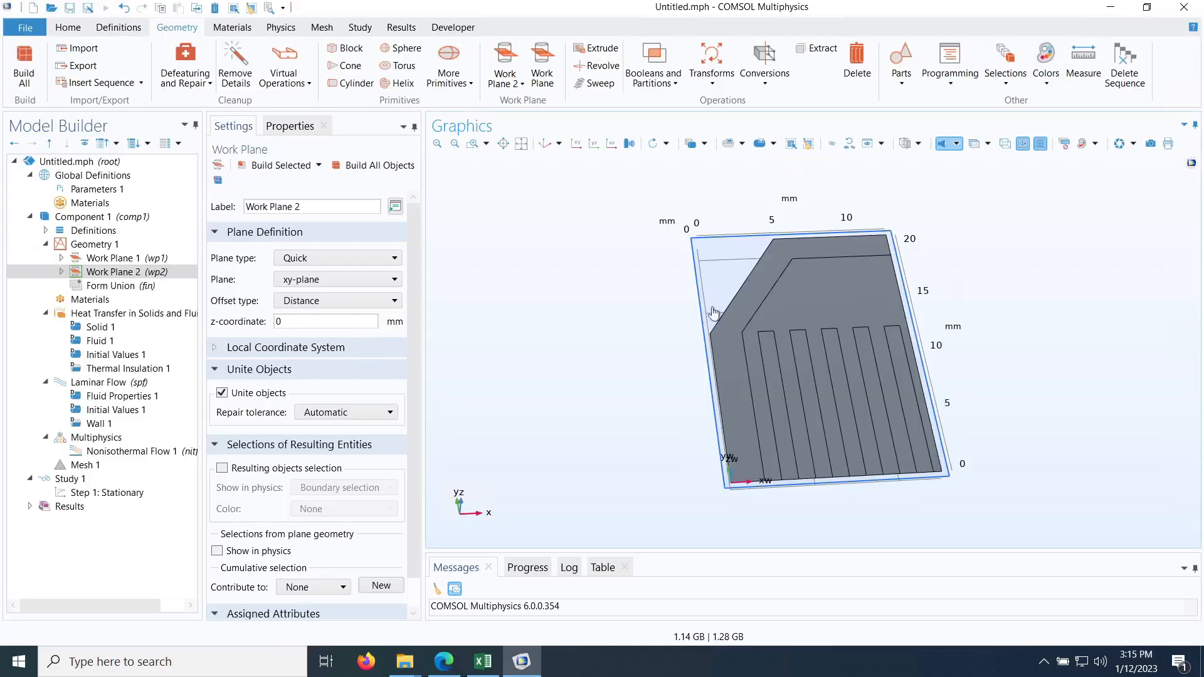
left_click(591, 53)
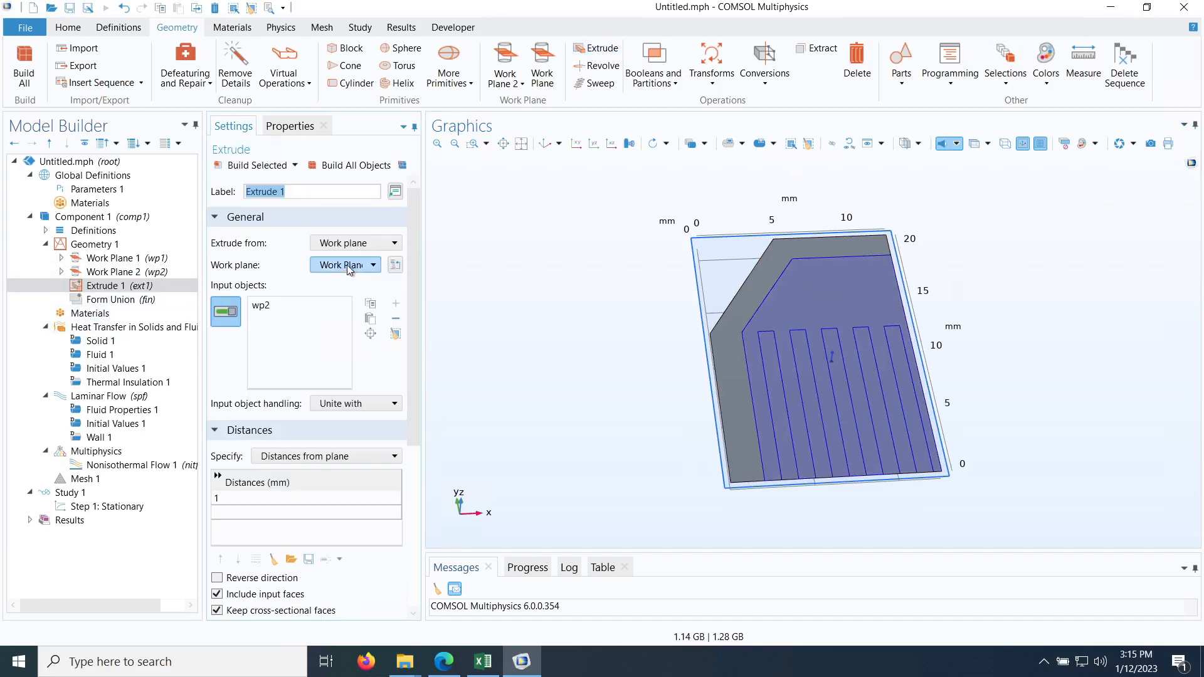
left_click(228, 501)
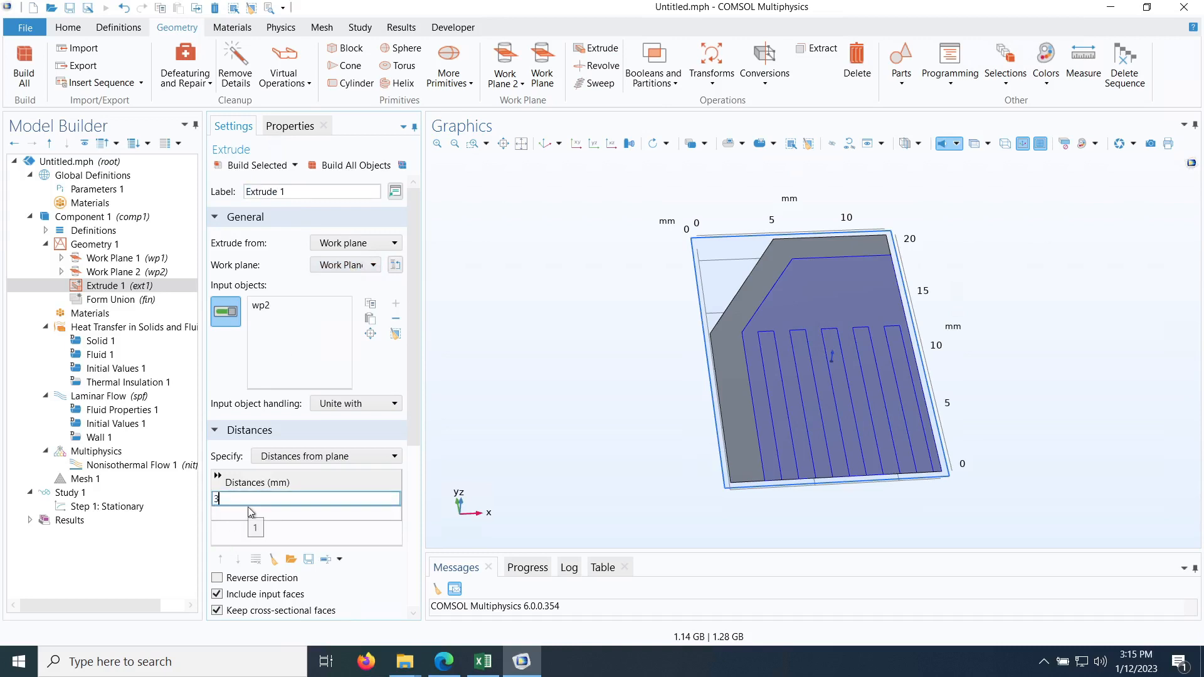
key("Return")
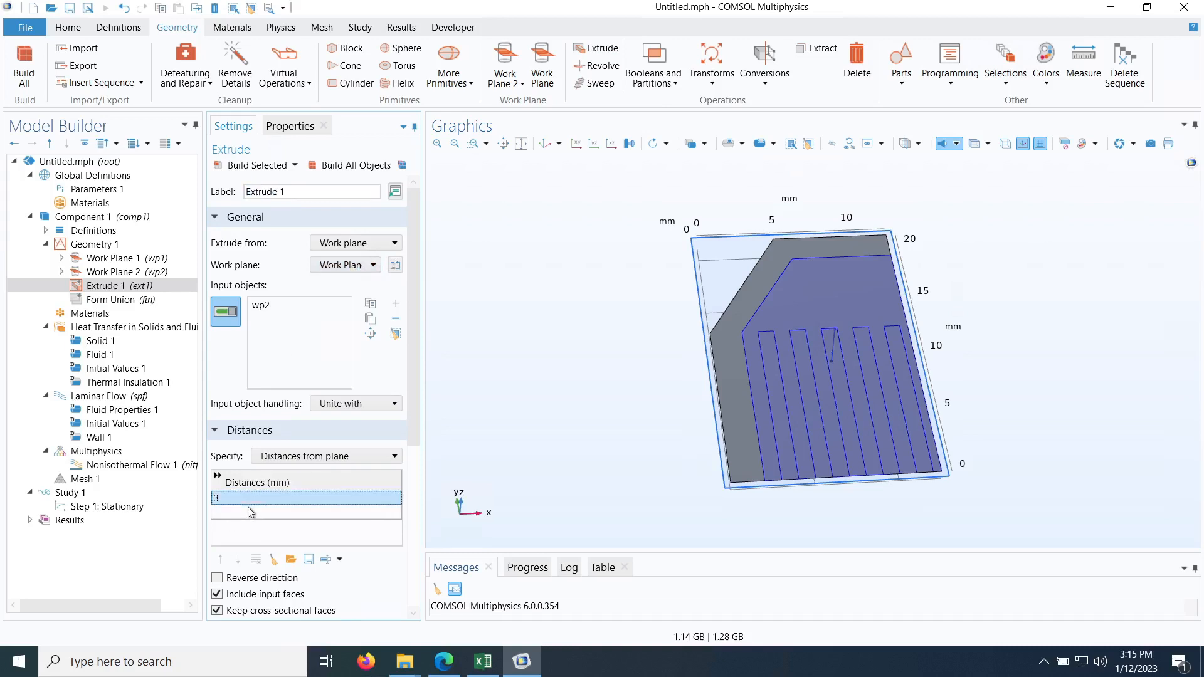
left_click(236, 170)
left_click_drag(555, 432, 586, 422)
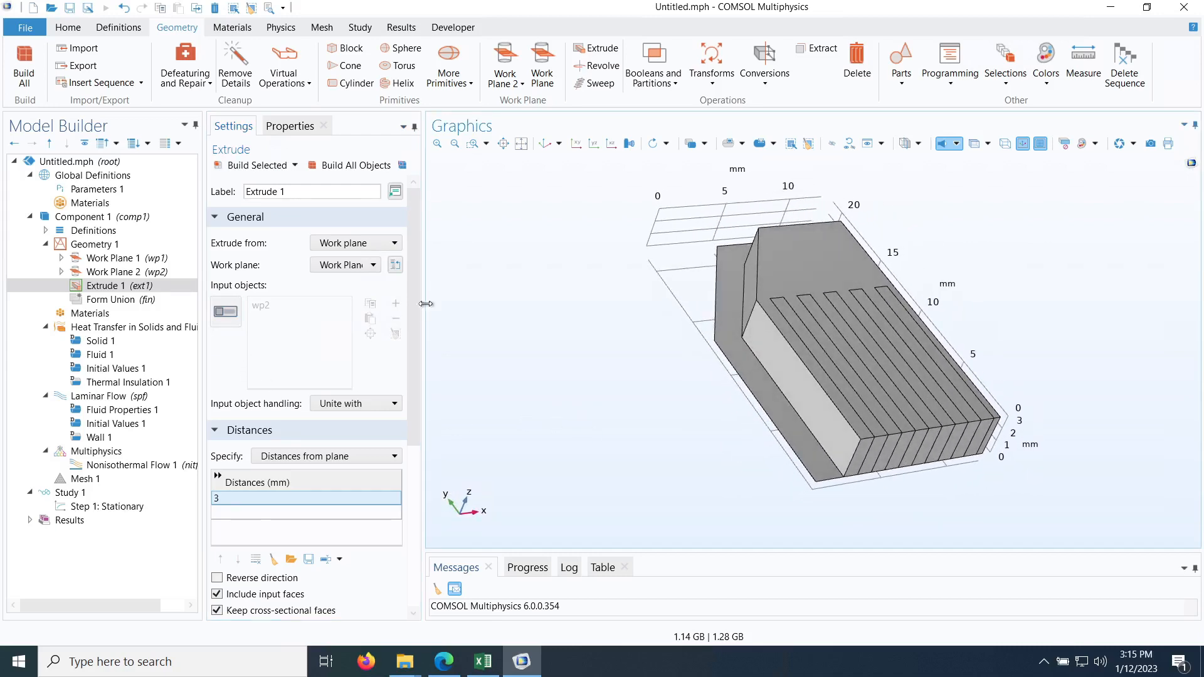
- Extrude the Work Plane 1 heat sink outline by 5 mm and build it
left_click(601, 51)
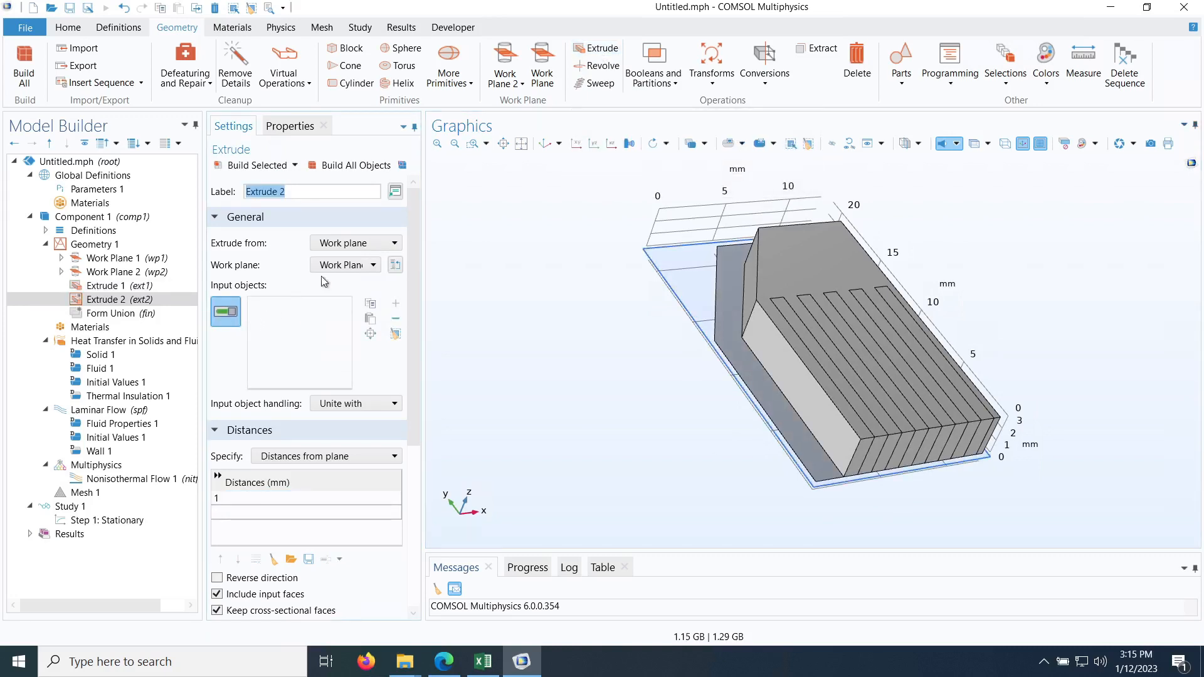
left_click(344, 265)
left_click(345, 288)
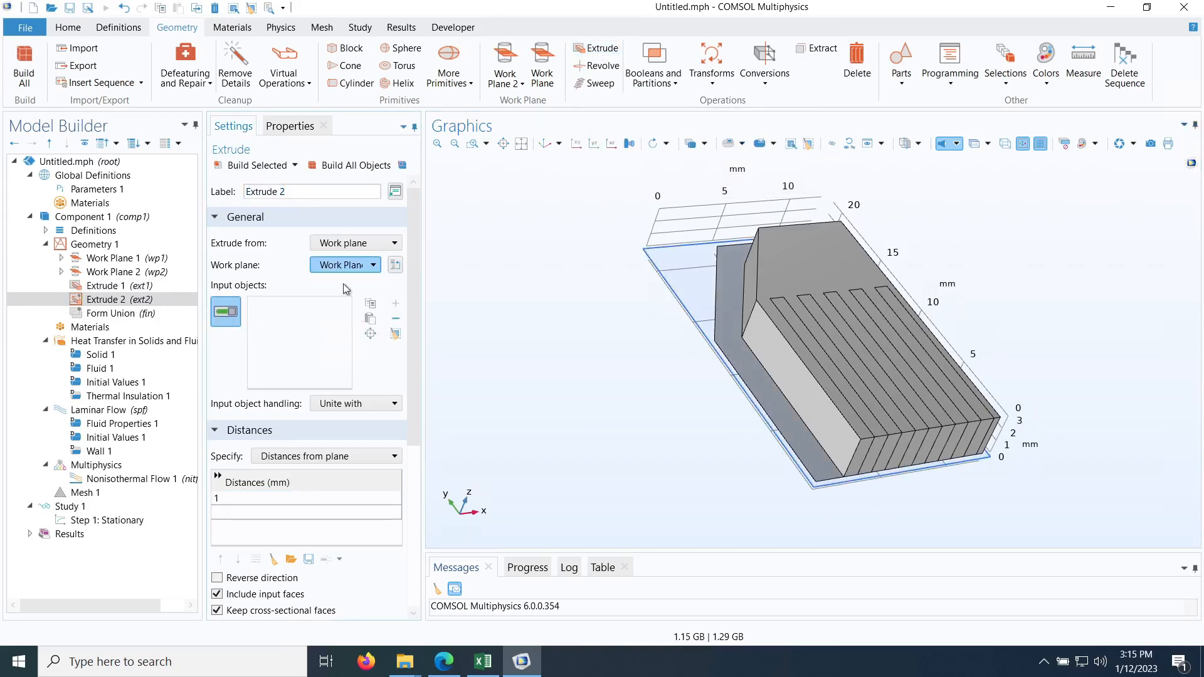
left_click(730, 325)
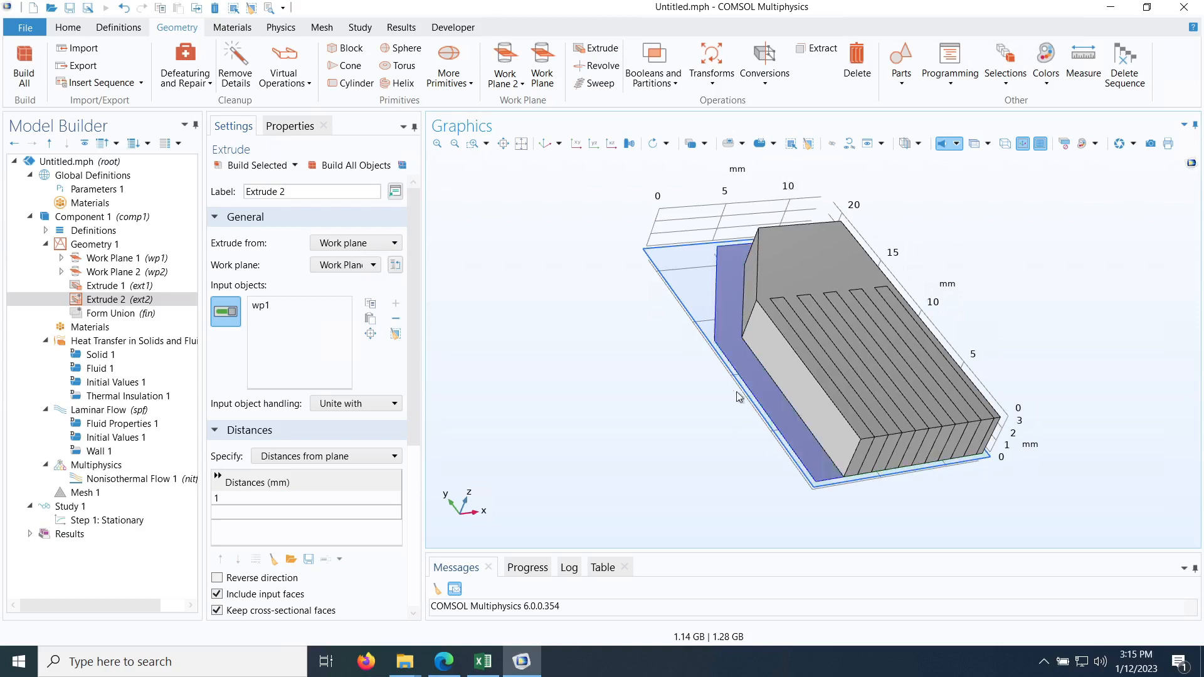
left_click(244, 500)
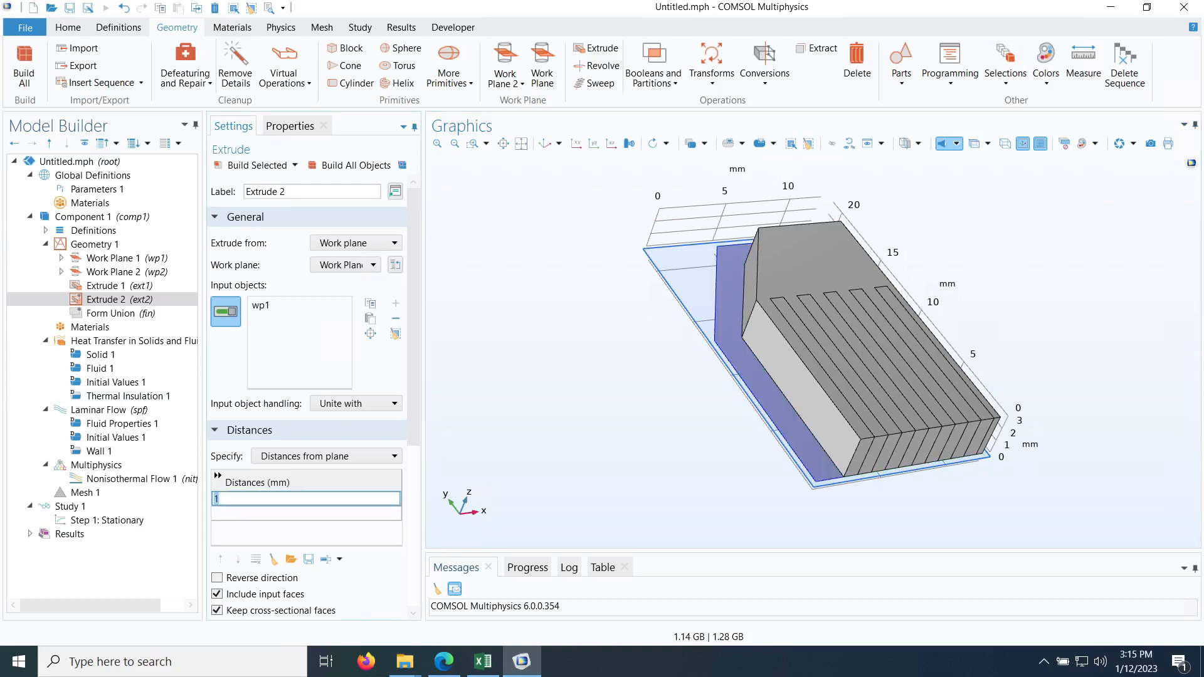
left_click(258, 165)
left_click_drag(618, 359, 577, 325)
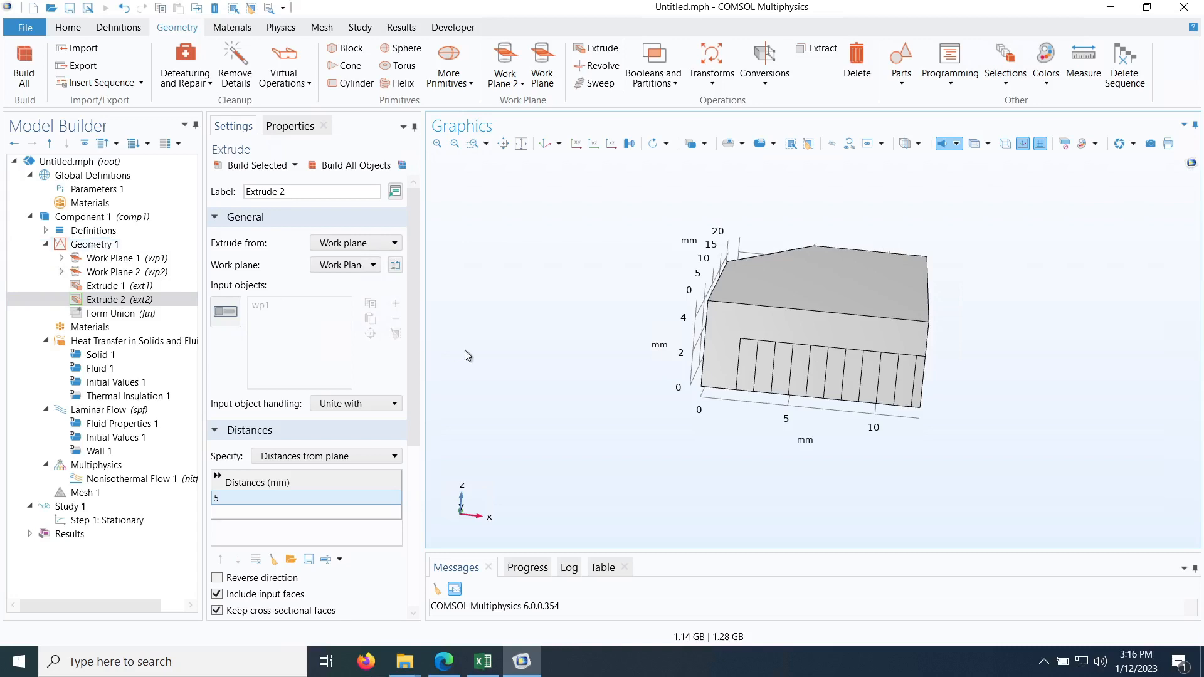
left_click_drag(616, 363, 620, 432)
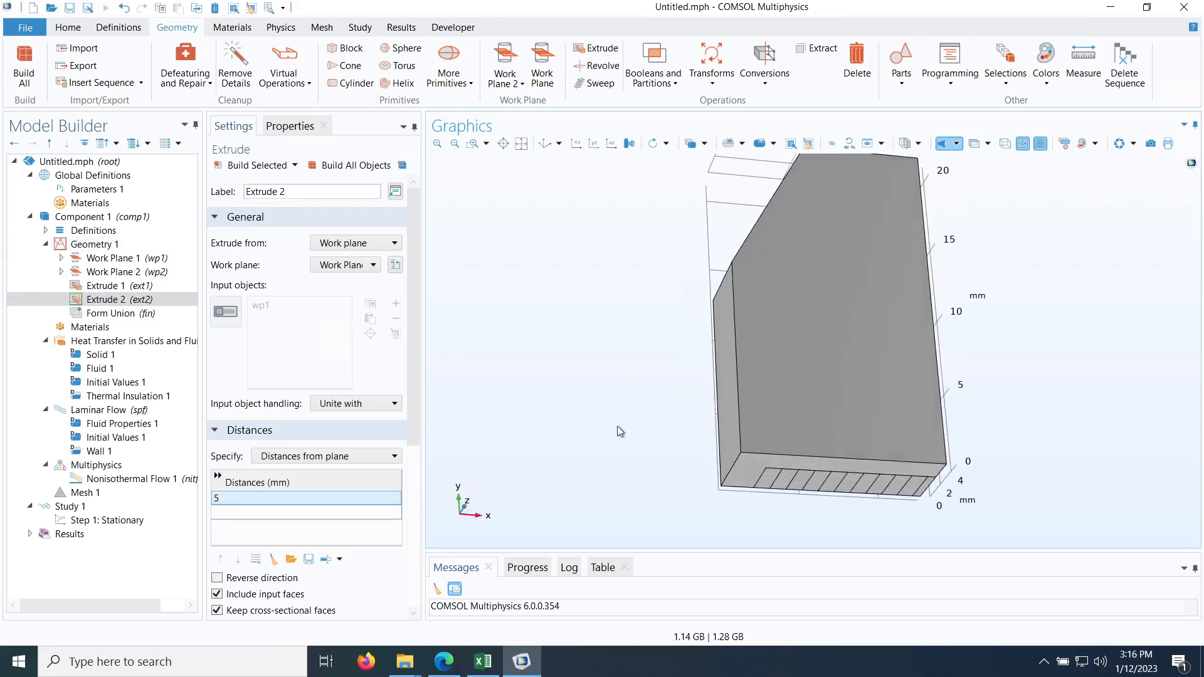
- Check the inlet and outlet dimensions in the PDF, then build a solid cylinder with radius 2.5 mm and height 5 mm in COMSOL
left_click(444, 661)
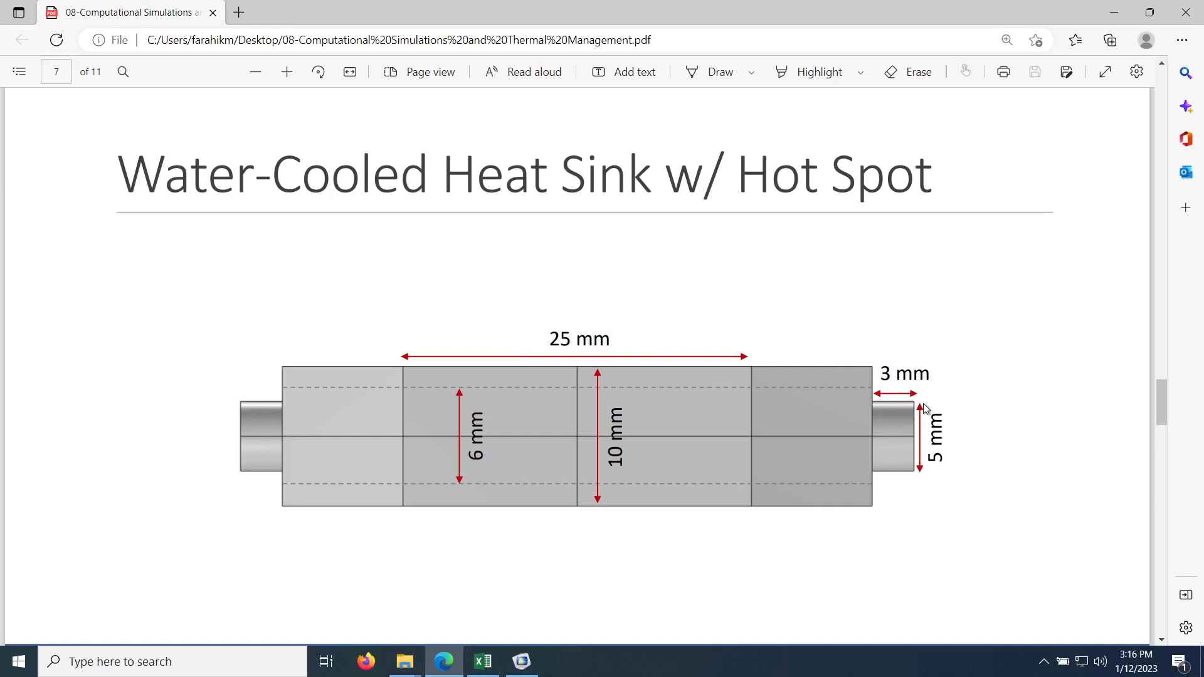
scroll(627, 376, "up", 5)
scroll(630, 378, "down", 4)
scroll(631, 378, "up", 5)
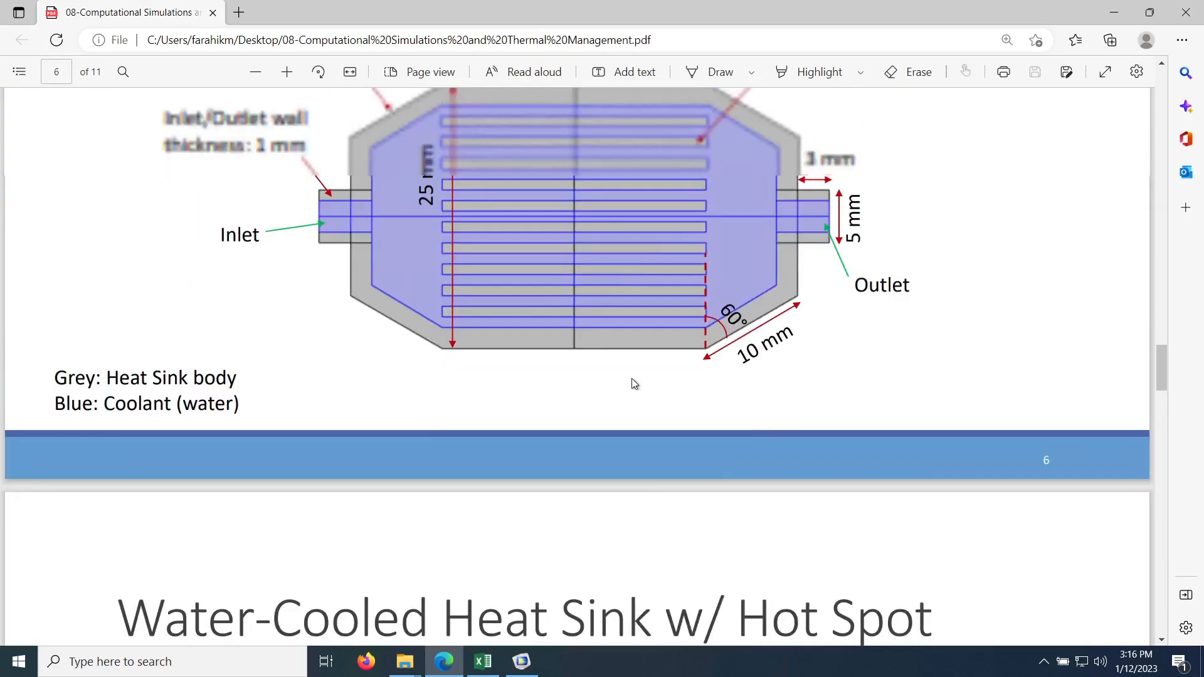
scroll(635, 384, "up", 2)
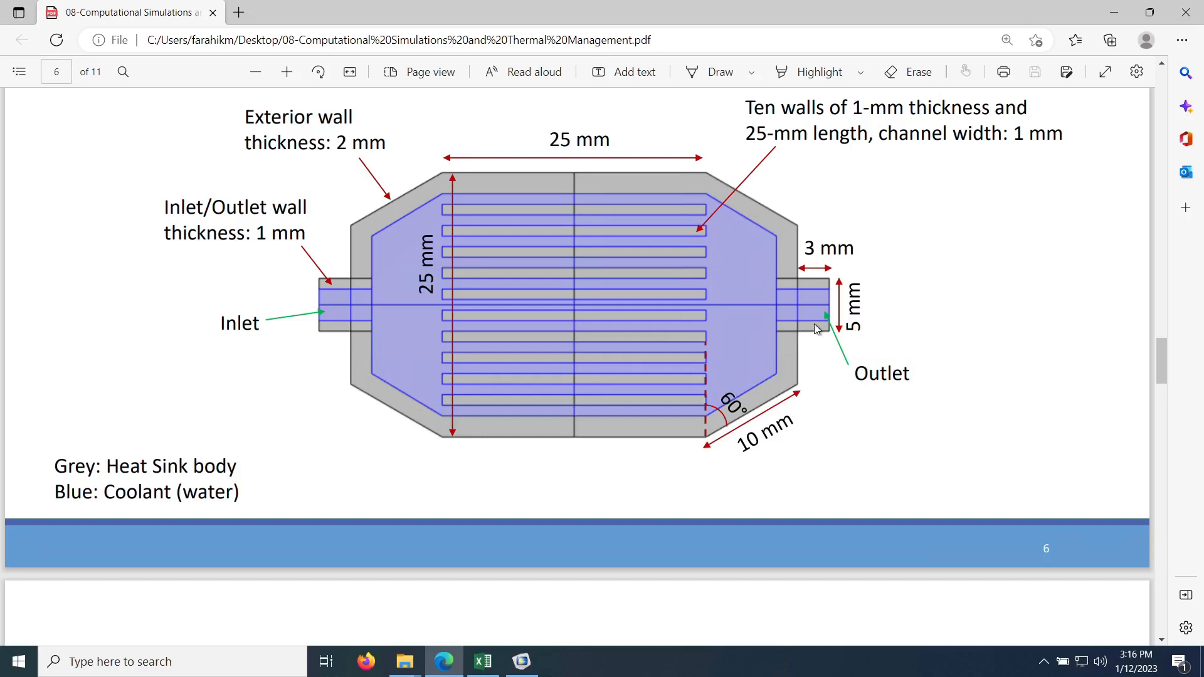
left_click(1118, 13)
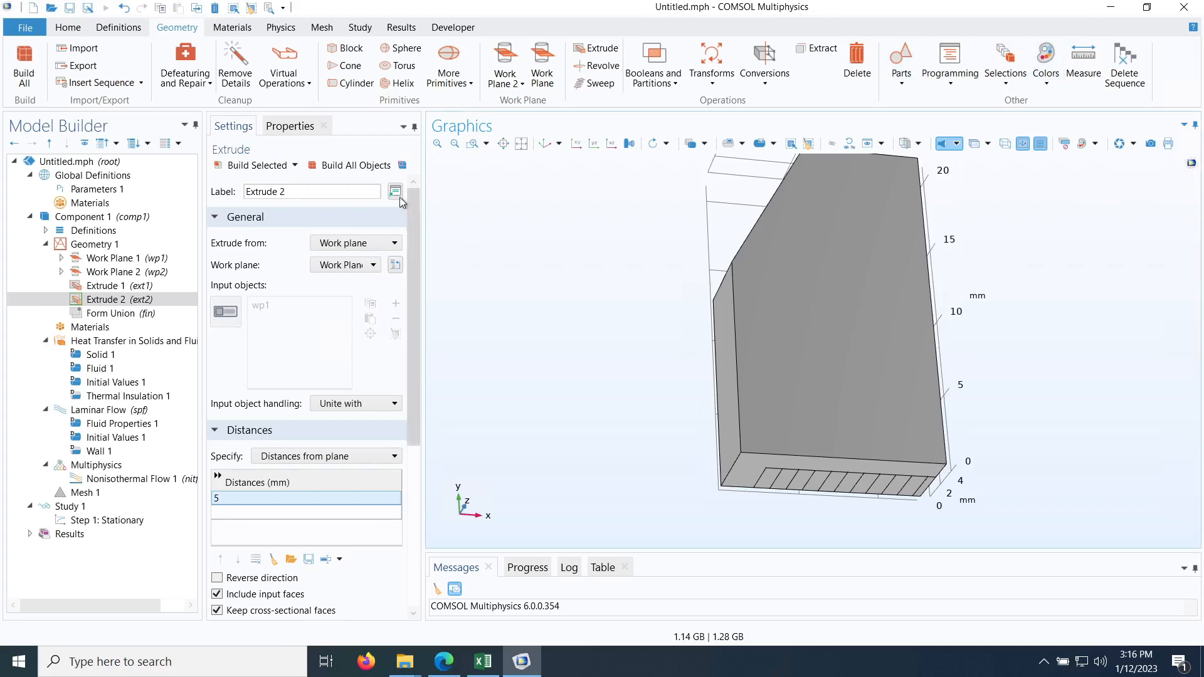
left_click(352, 85)
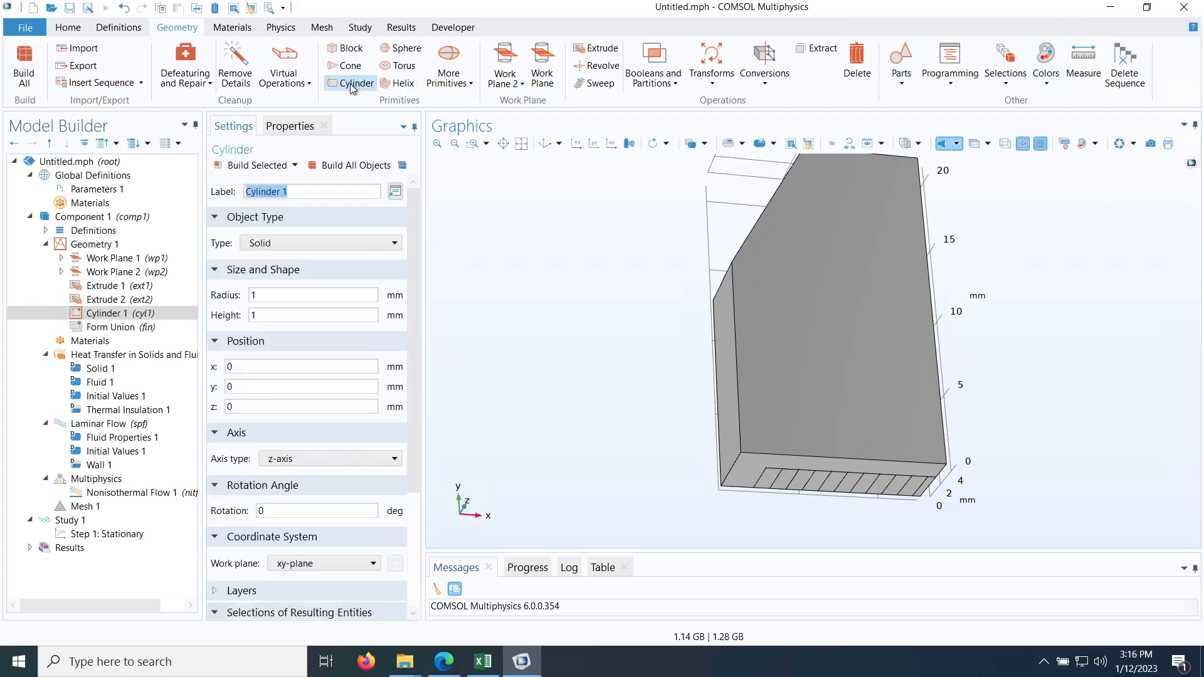
left_click_drag(623, 261, 510, 423)
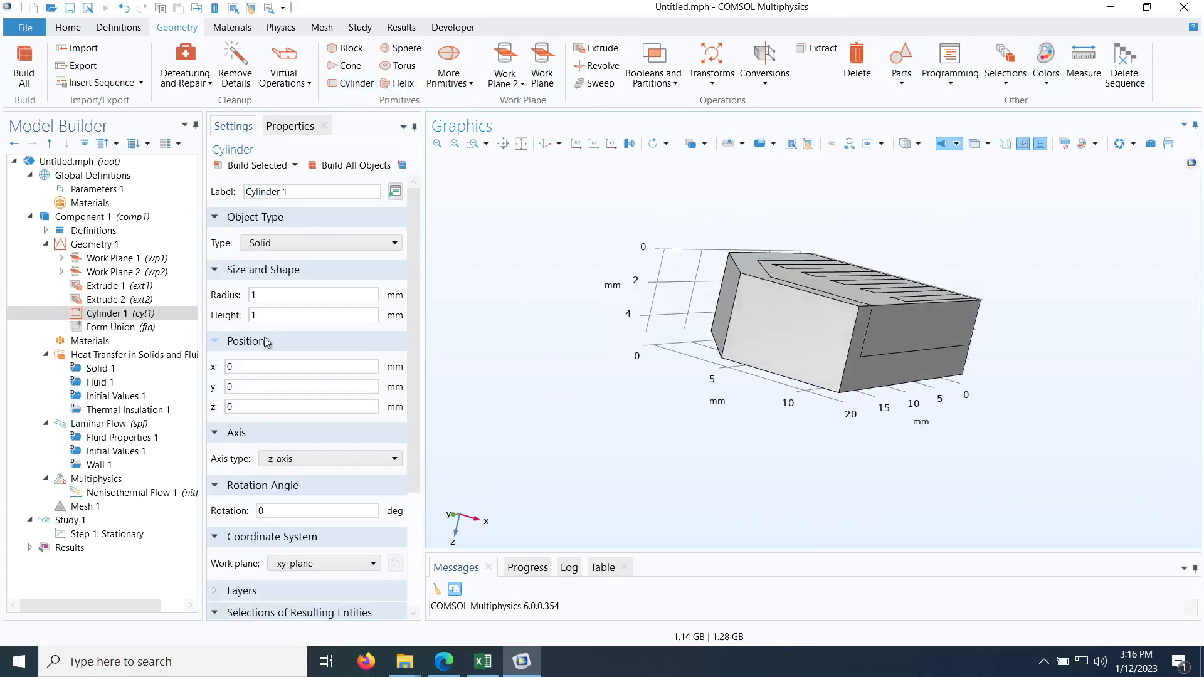
double_click(264, 295)
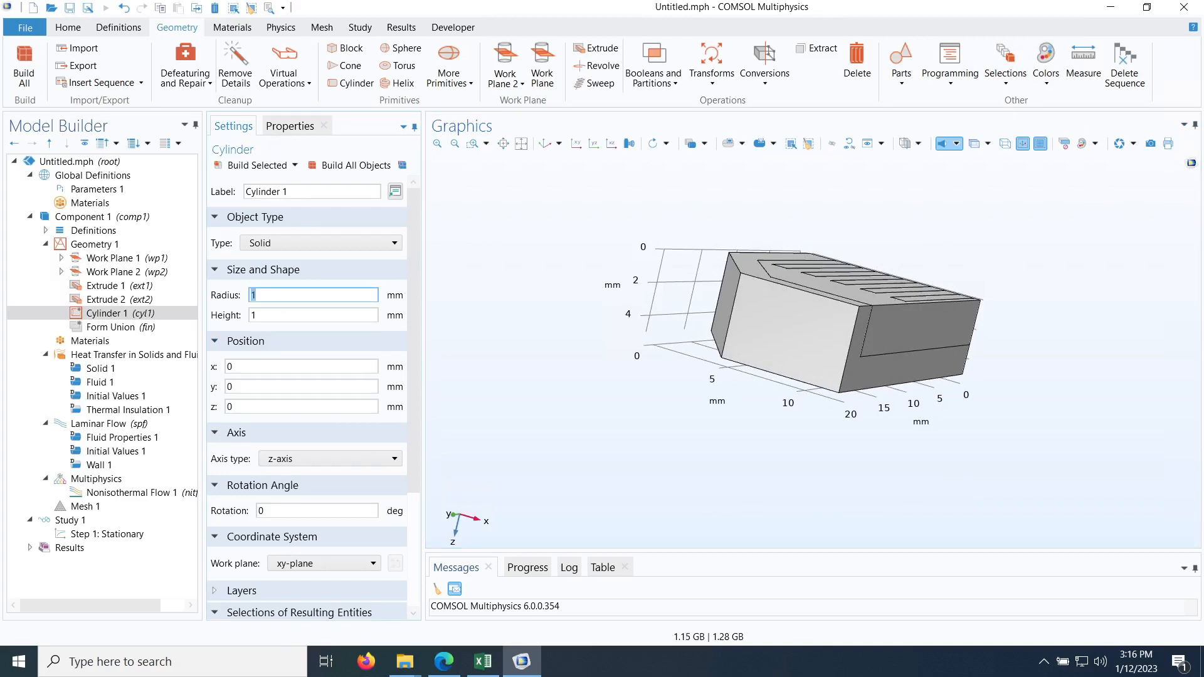
left_click(280, 314)
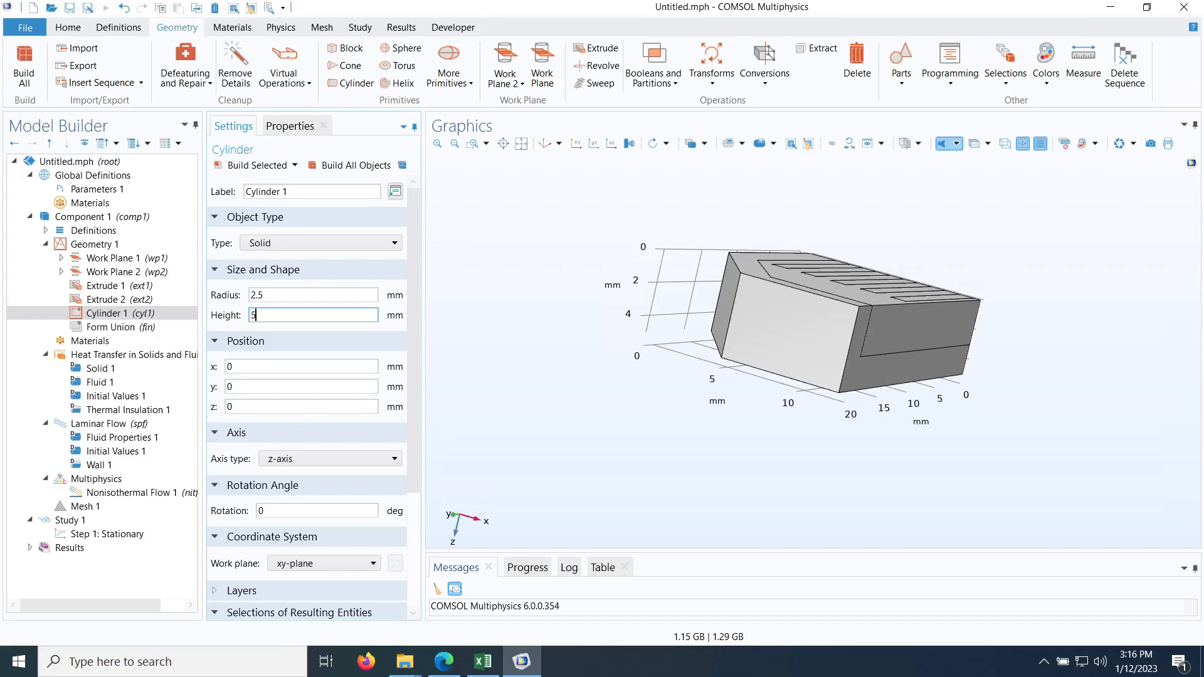
left_click(255, 166)
left_click_drag(917, 360, 1012, 332)
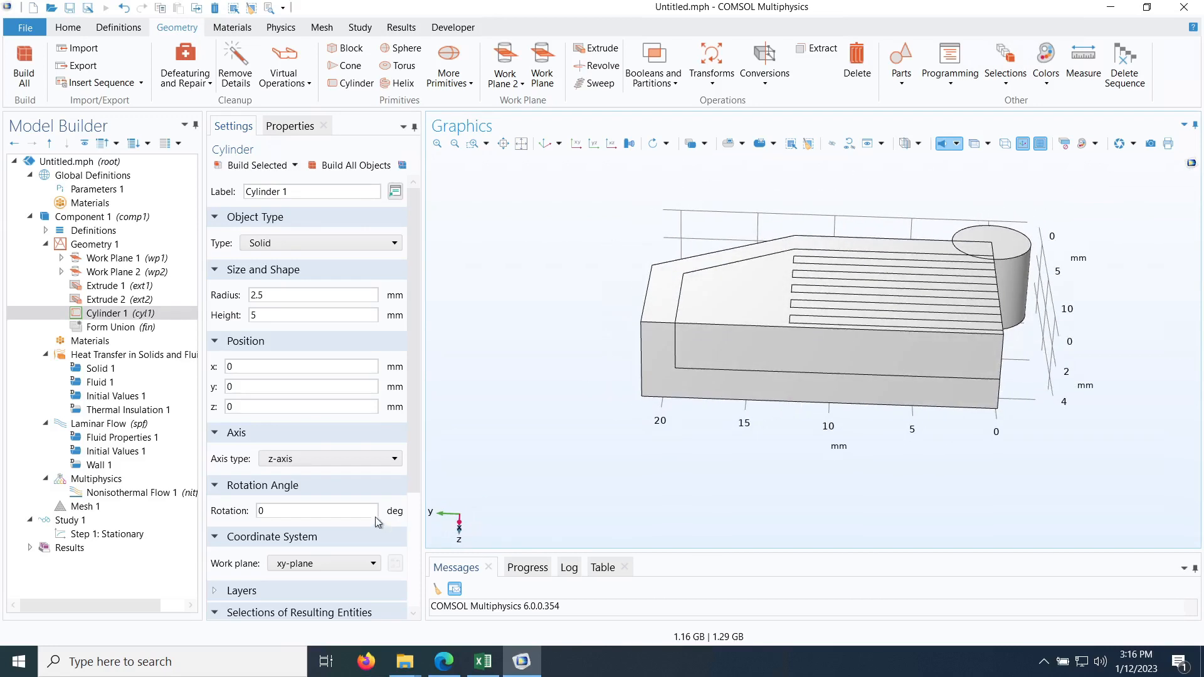
- Align the cylinder with the y-axis, set its x position to 12.5 mm and rebuild it
left_click(299, 460)
left_click(296, 492)
left_click(254, 165)
left_click_drag(958, 484, 902, 454)
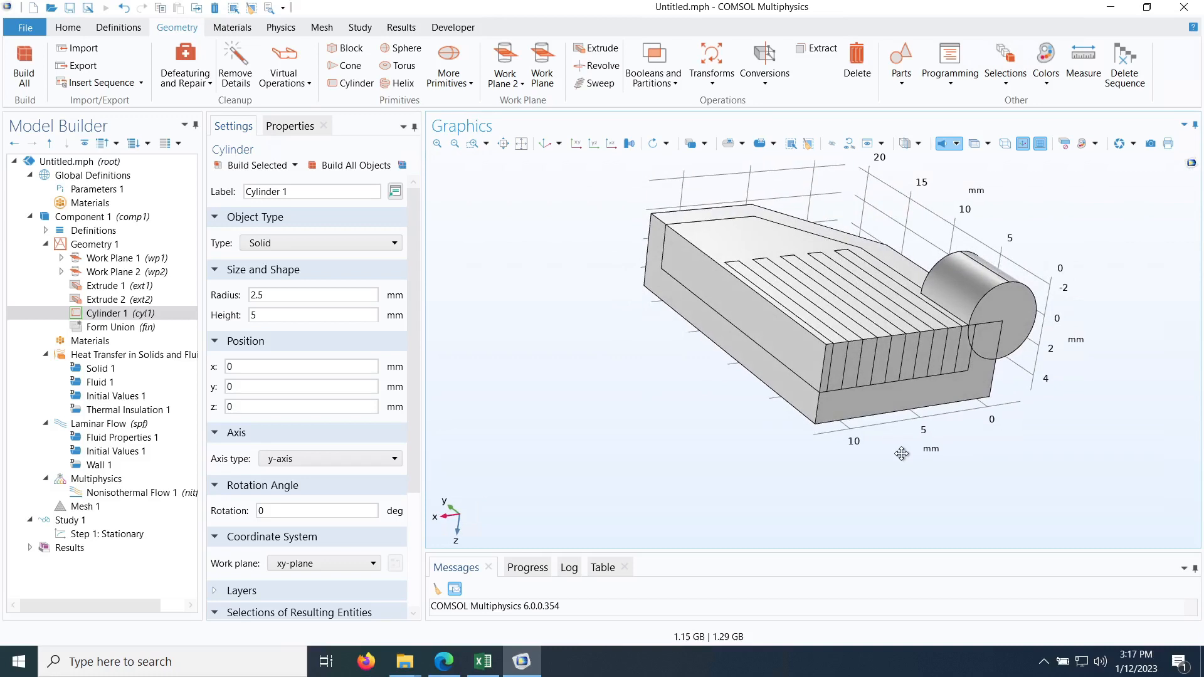
left_click(227, 366)
double_click(227, 366)
left_click(251, 165)
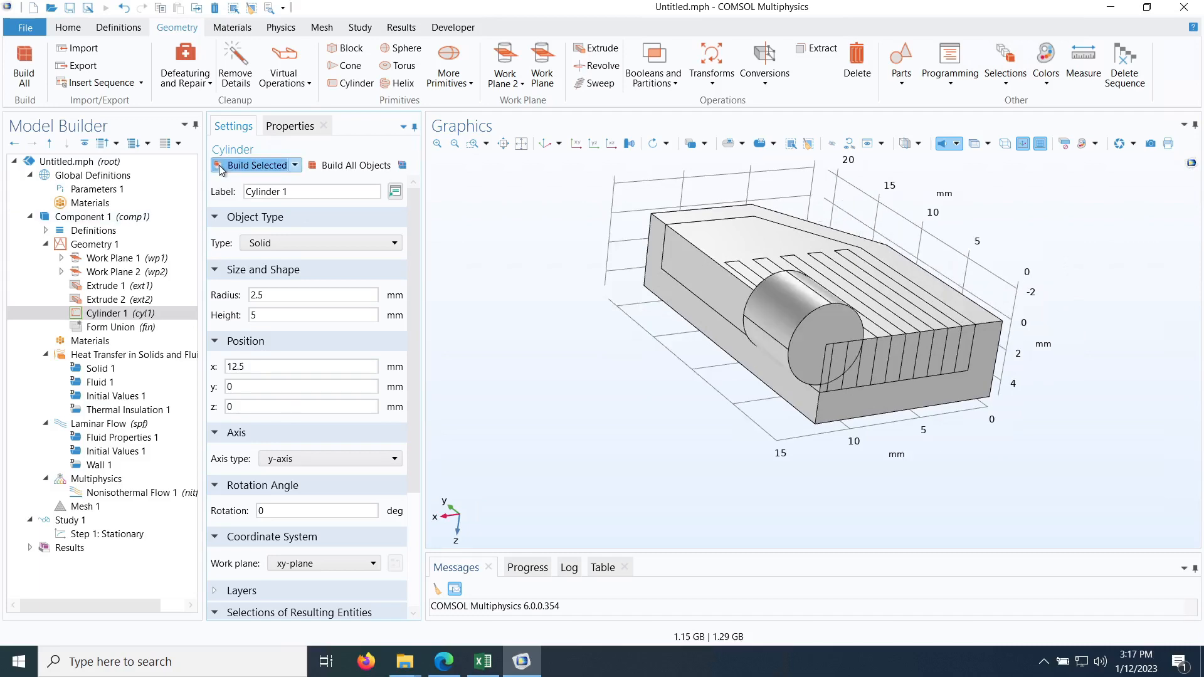
left_click_drag(637, 358, 662, 357)
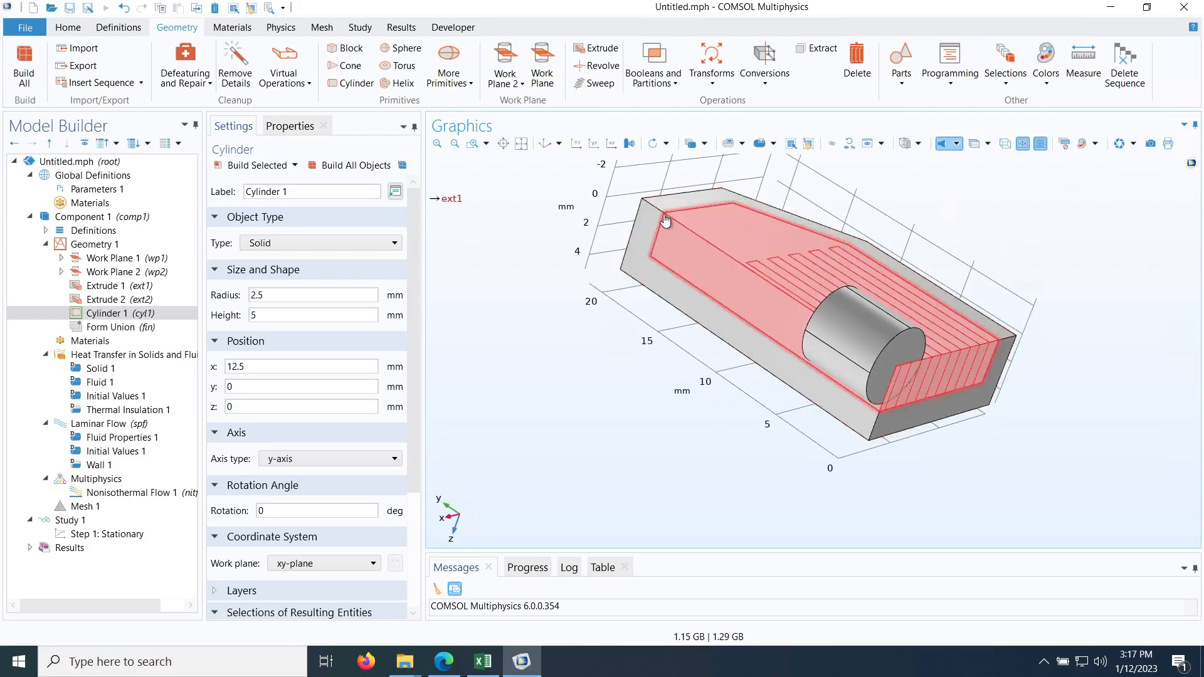
- Copy the yw expression 10.5+10*sin(pi/3) from Work Plane 2's Polygon 1 into the cylinder's y position and rebuild it
left_click(61, 272)
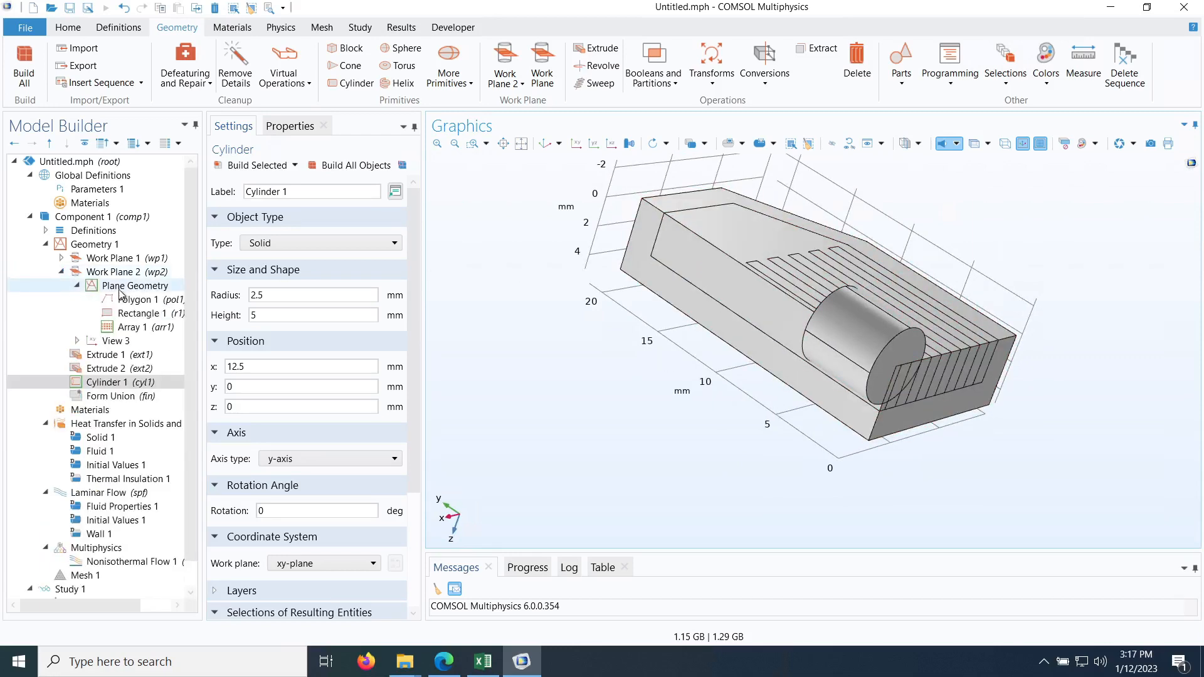
left_click(133, 299)
left_click(340, 368)
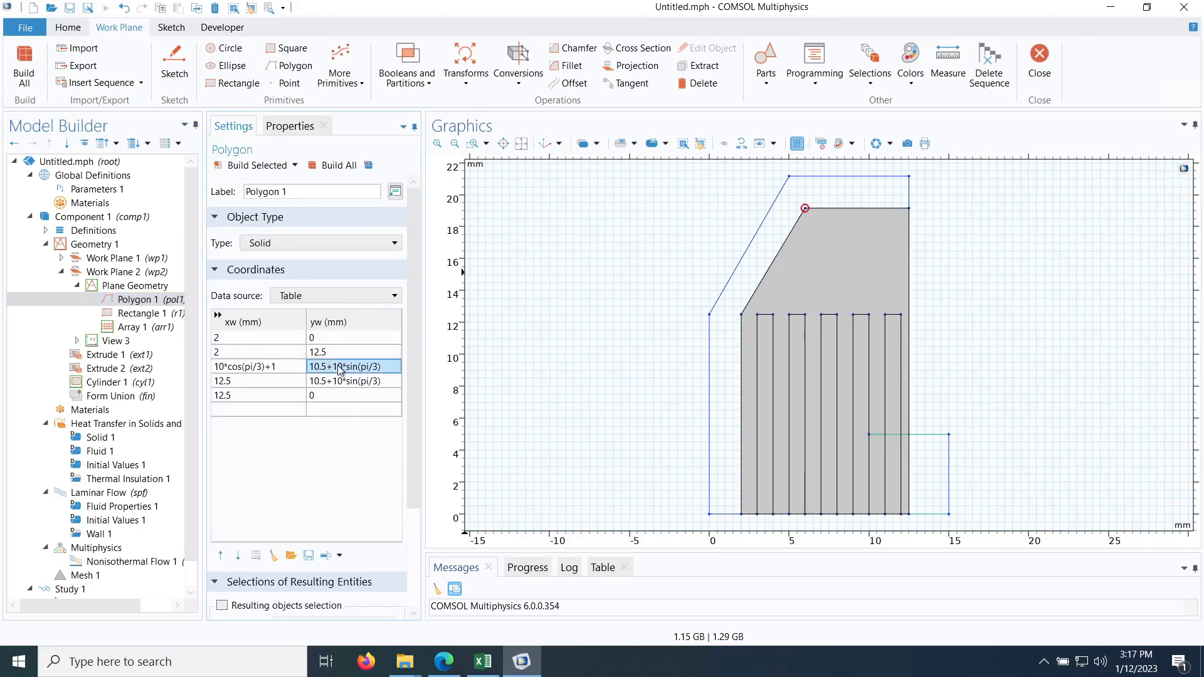
right_click(340, 368)
left_click(382, 461)
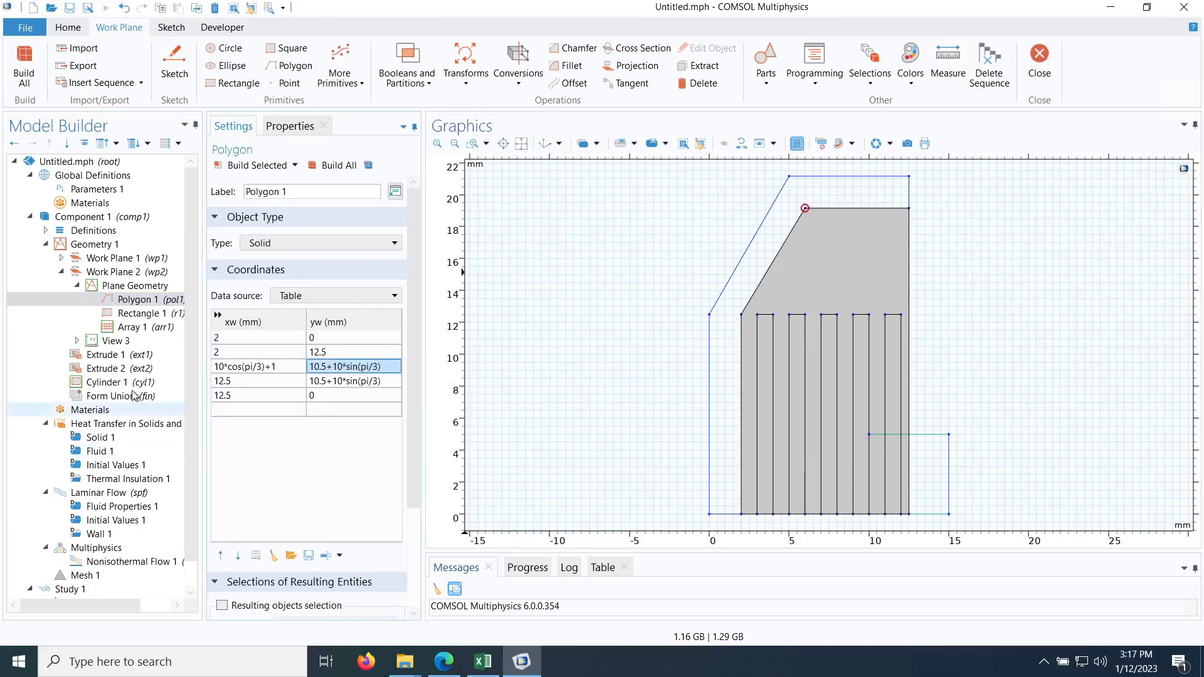
left_click(111, 387)
left_click(263, 386)
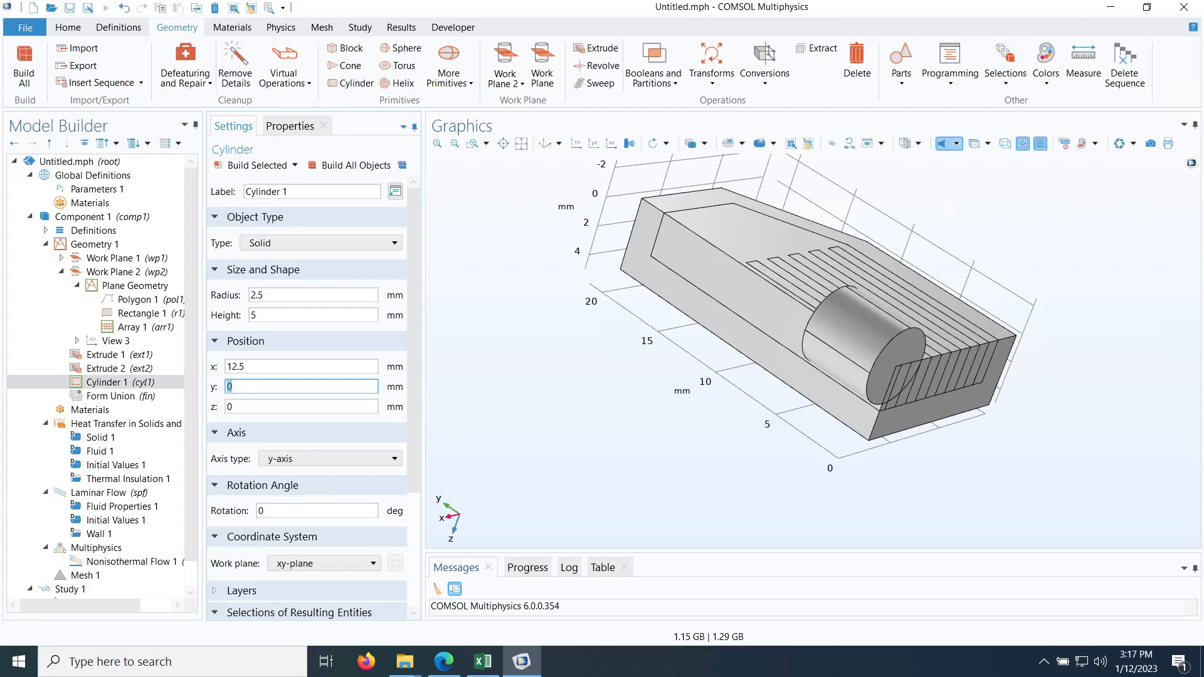
key("ctrl+v")
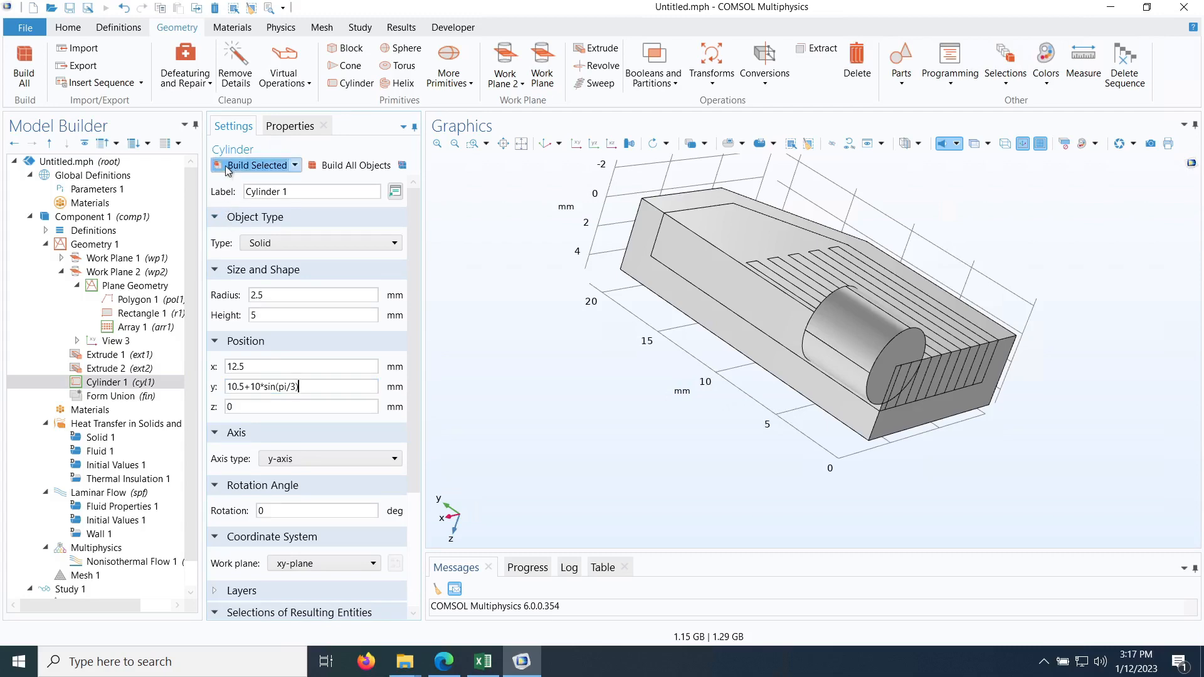
left_click(251, 165)
left_click_drag(709, 396, 765, 504)
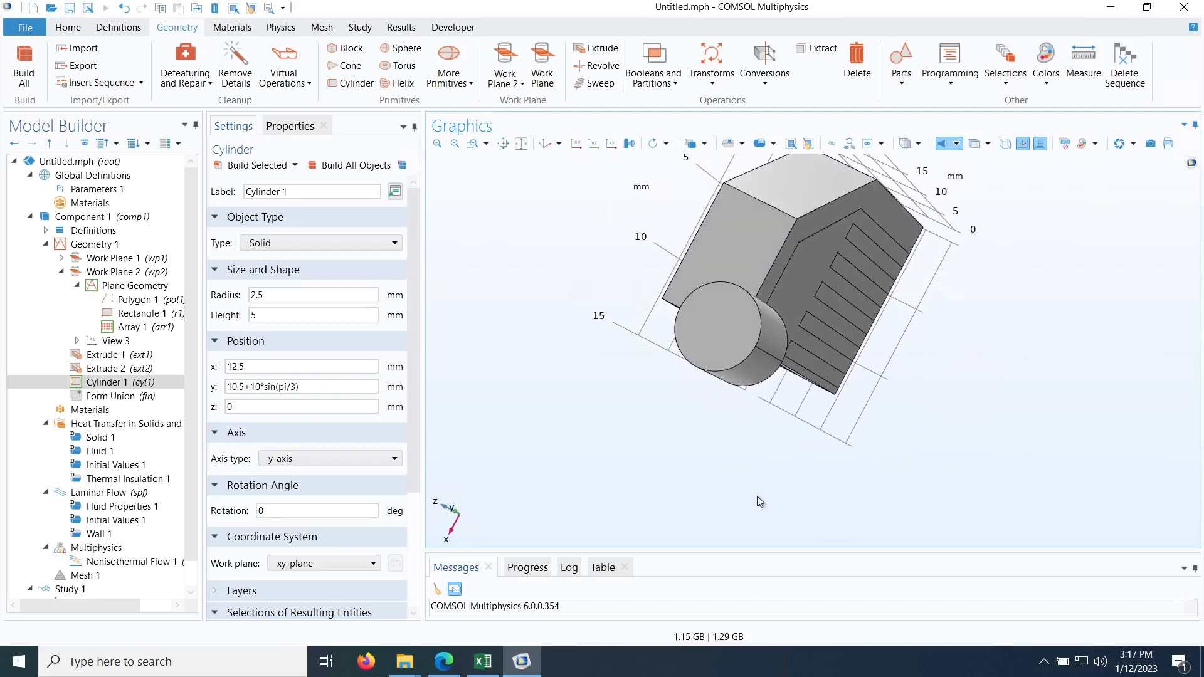
- Add a 1 mm thick side layer to Cylinder 1 and rebuild it
left_click(738, 359)
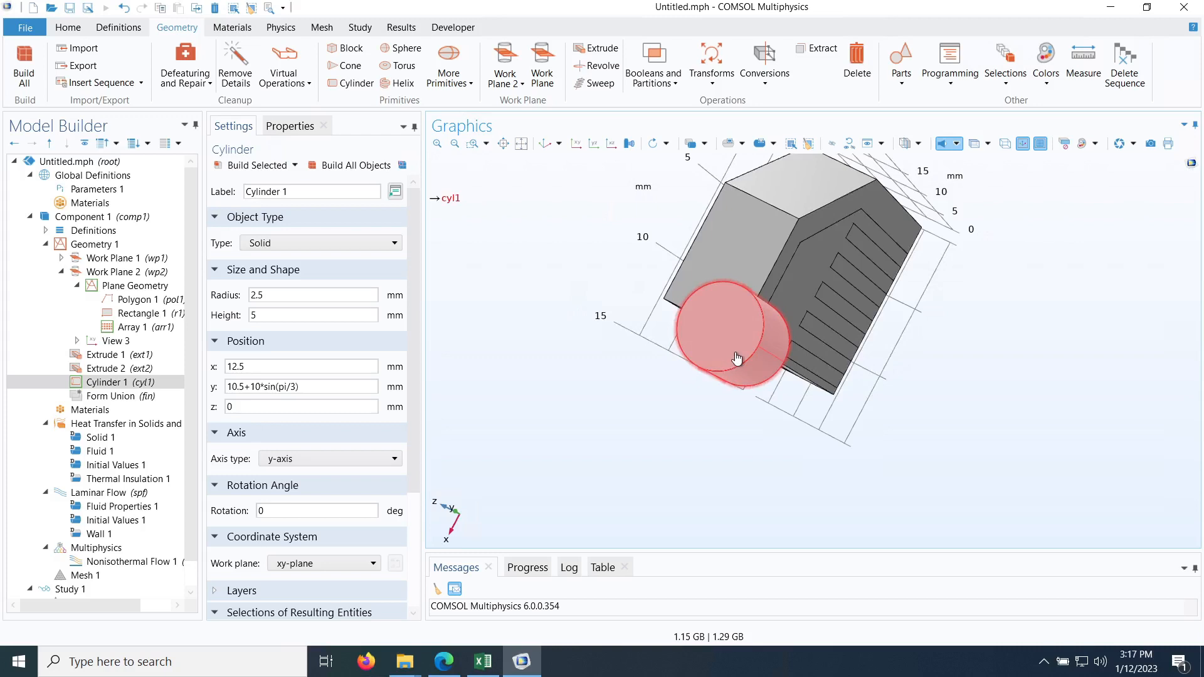
left_click_drag(419, 345, 417, 461)
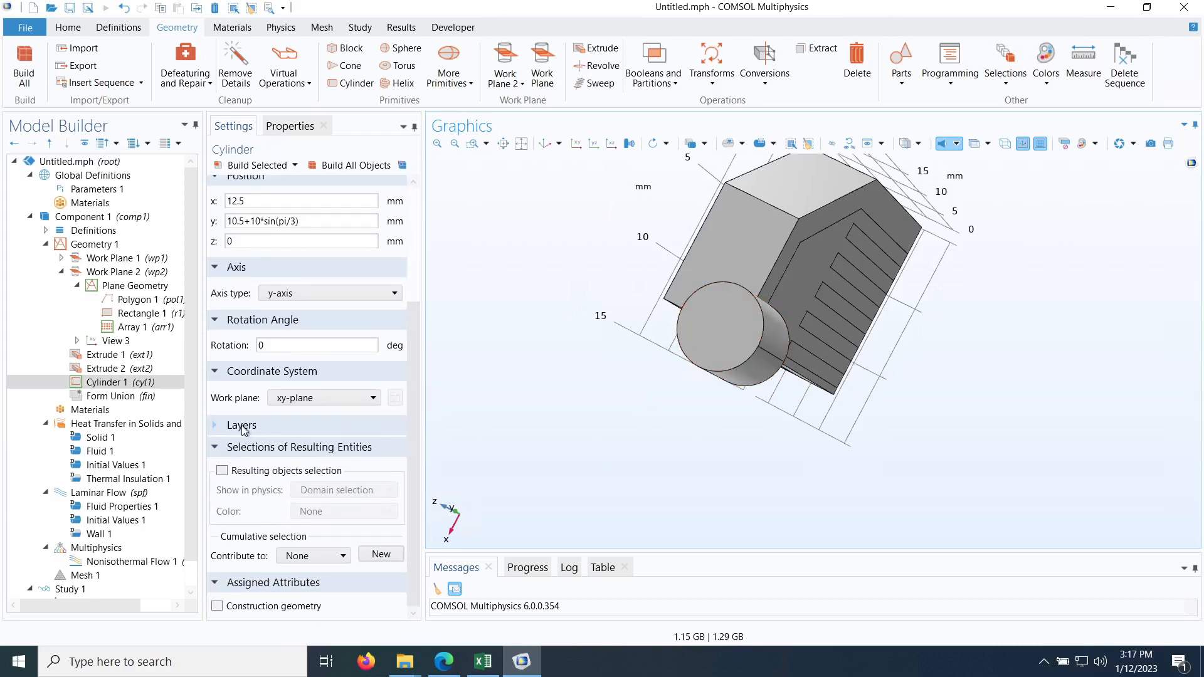
left_click(243, 426)
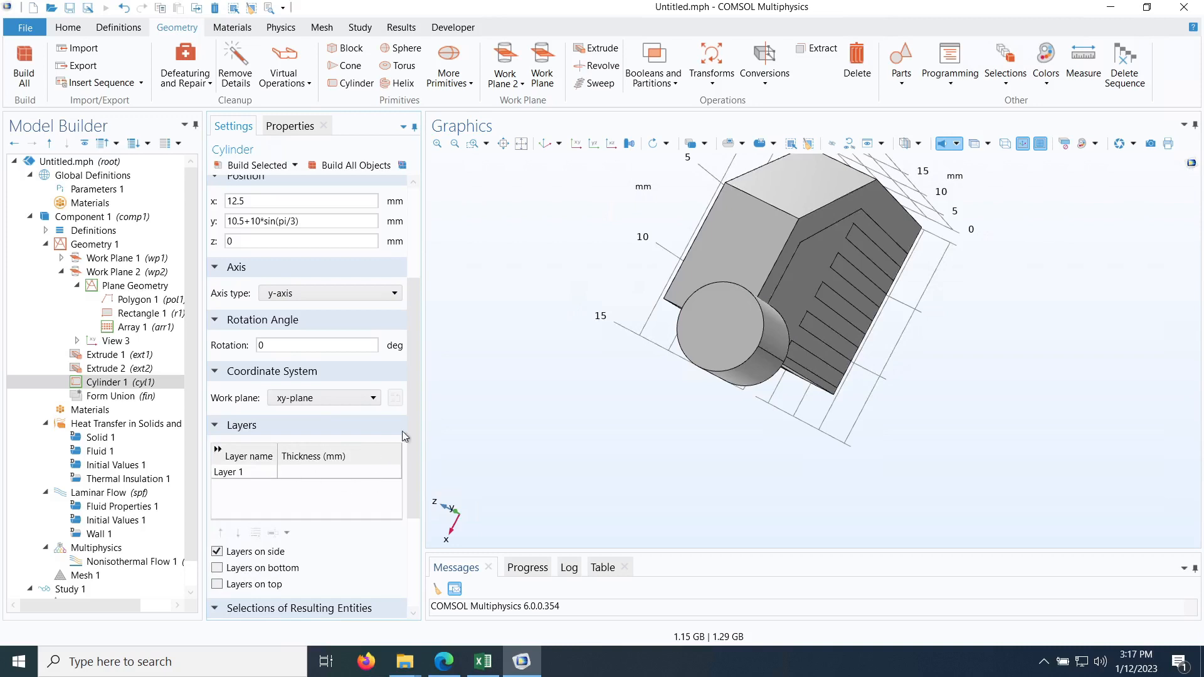
left_click_drag(414, 389, 414, 442)
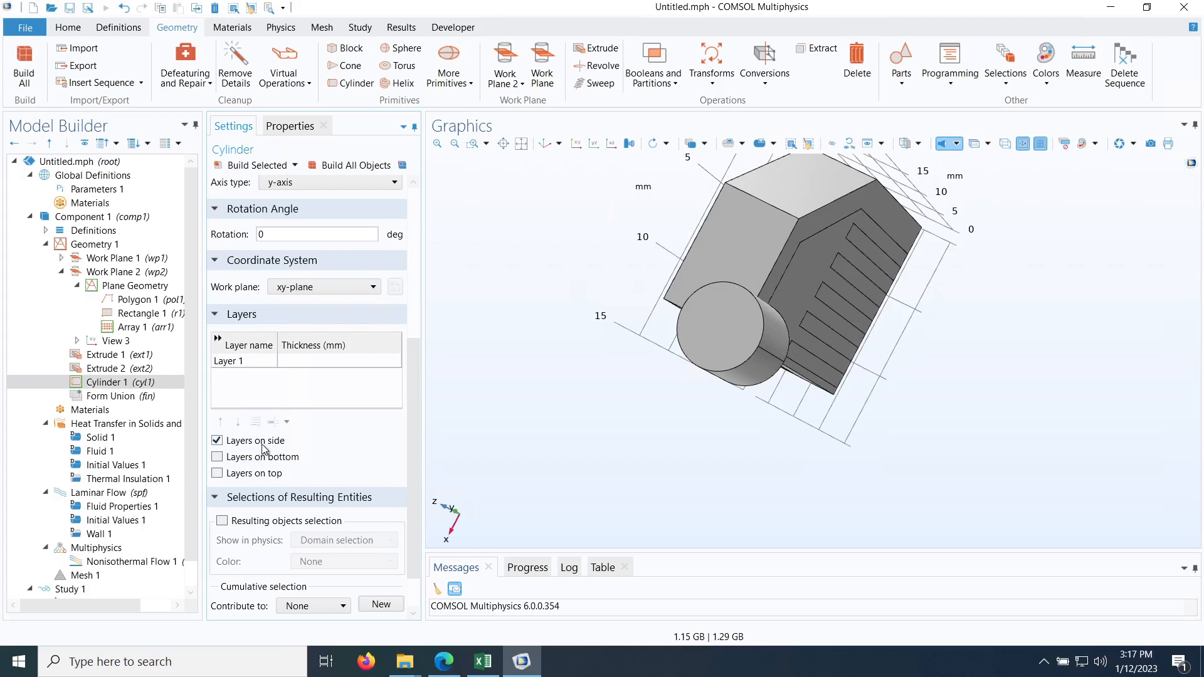
left_click(299, 362)
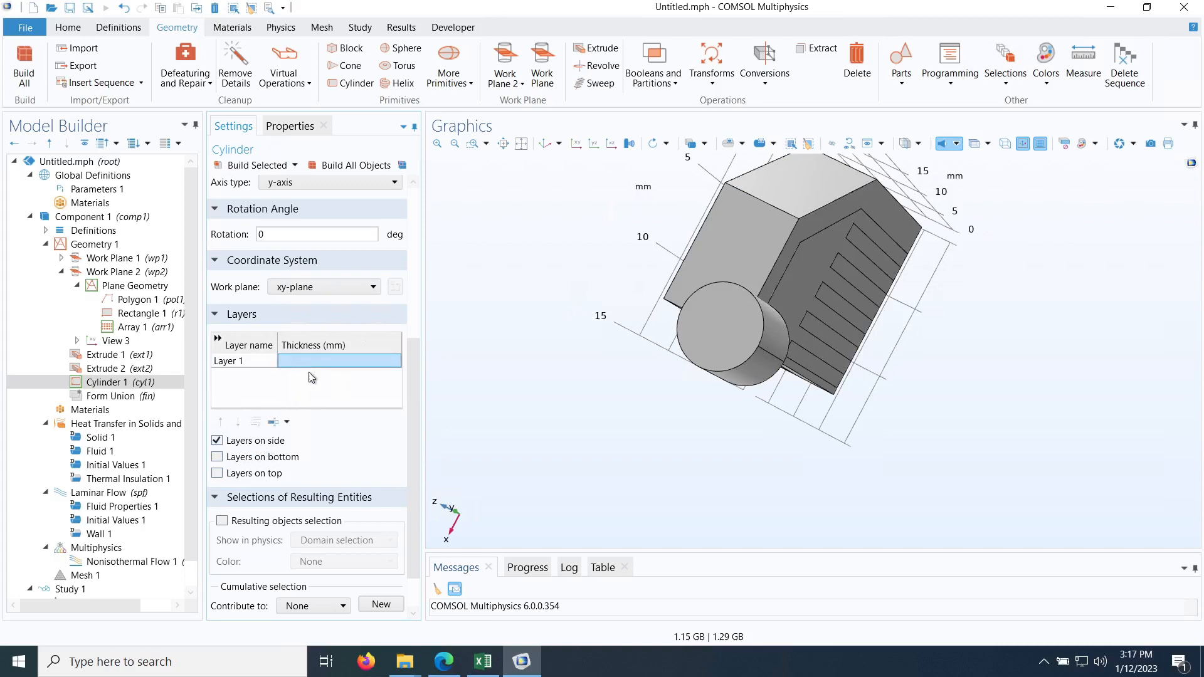
type("1")
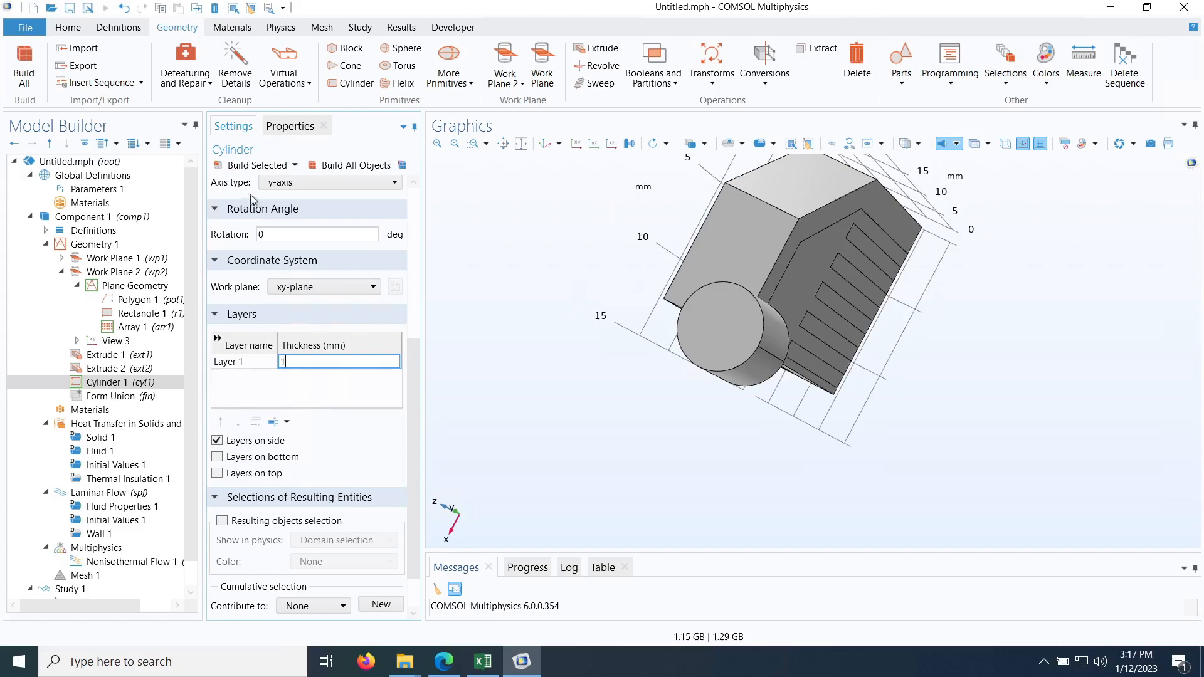
left_click(242, 165)
left_click_drag(872, 439, 855, 457)
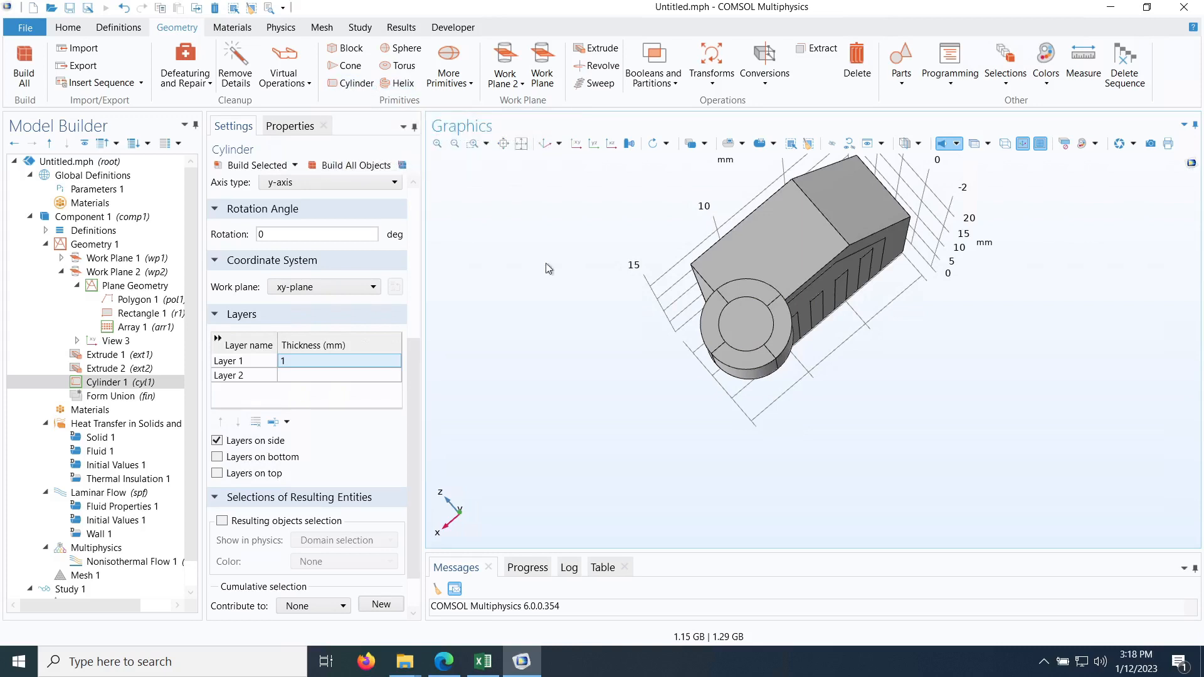
- Delete three of the four outer ring segments of the layered cylinder, domains 1, 4 and 5
left_click(707, 144)
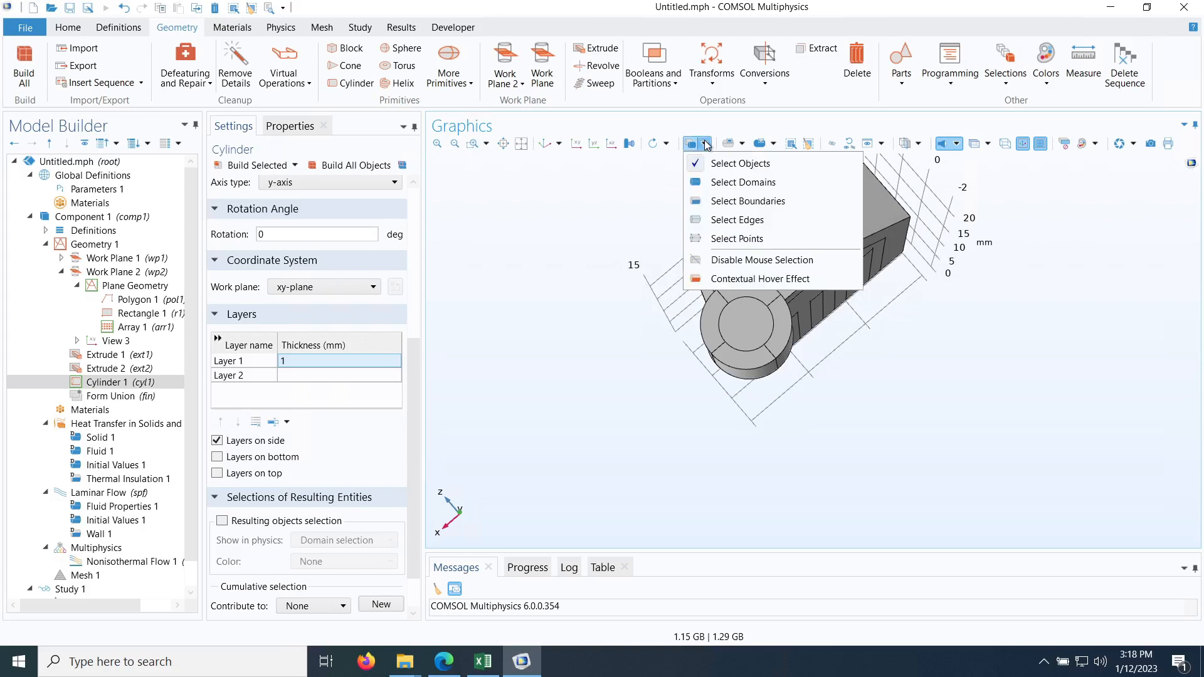
left_click(732, 183)
left_click(715, 331)
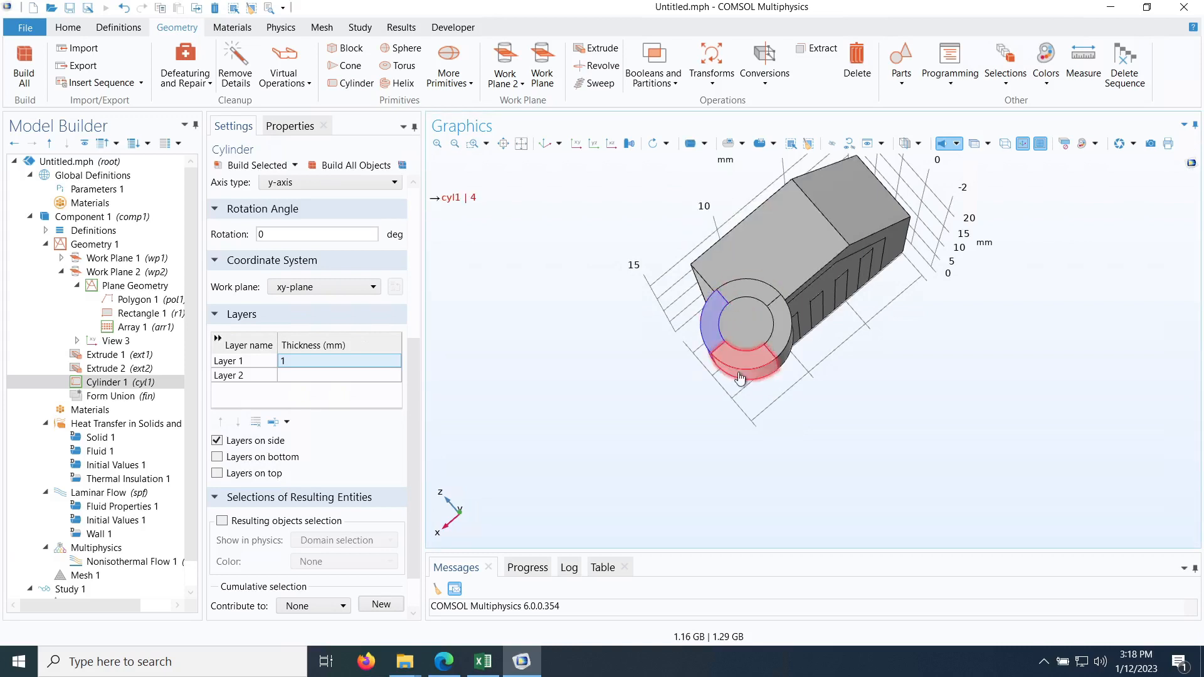
left_click(785, 347)
left_click(784, 340)
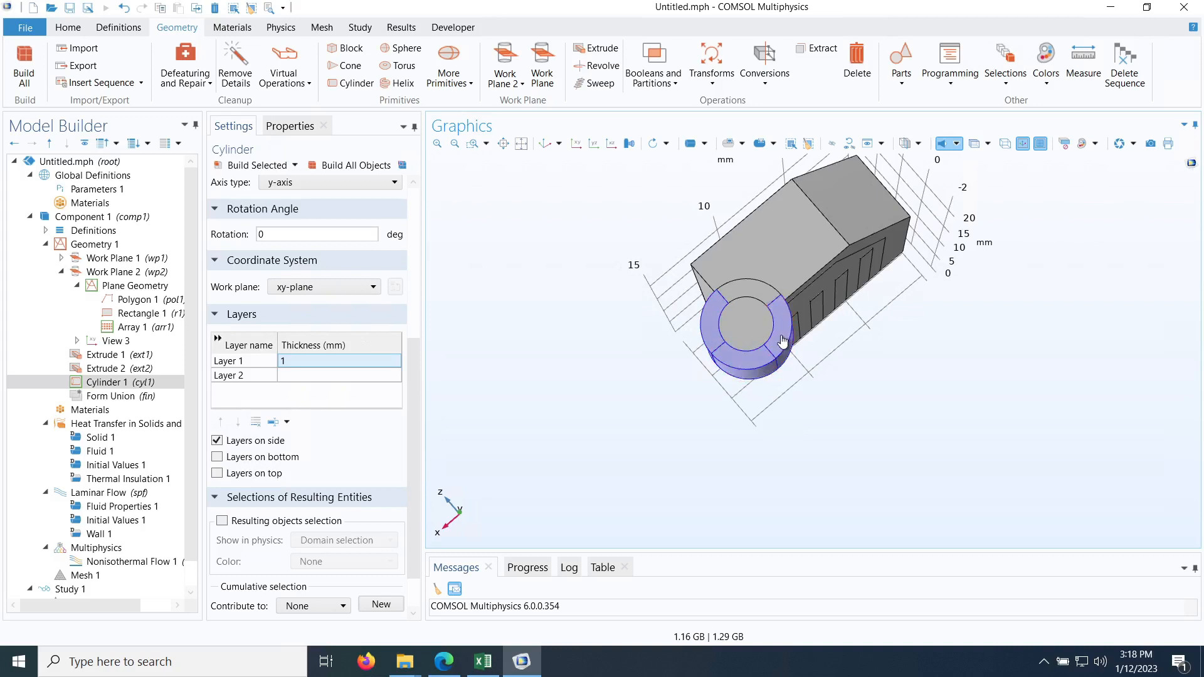
key("Delete")
left_click_drag(724, 384, 678, 301)
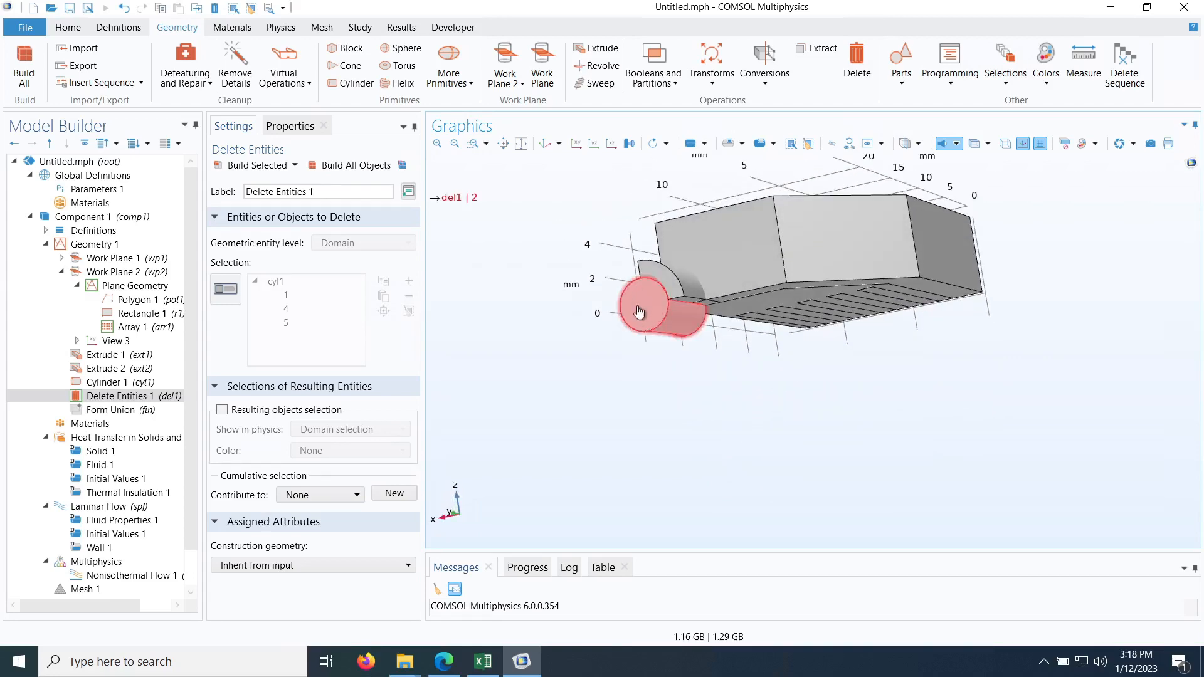
- Partition the cylinder's inner core domain with Work Plane 2 and build the partition
left_click(546, 144)
left_click_drag(720, 310, 670, 173)
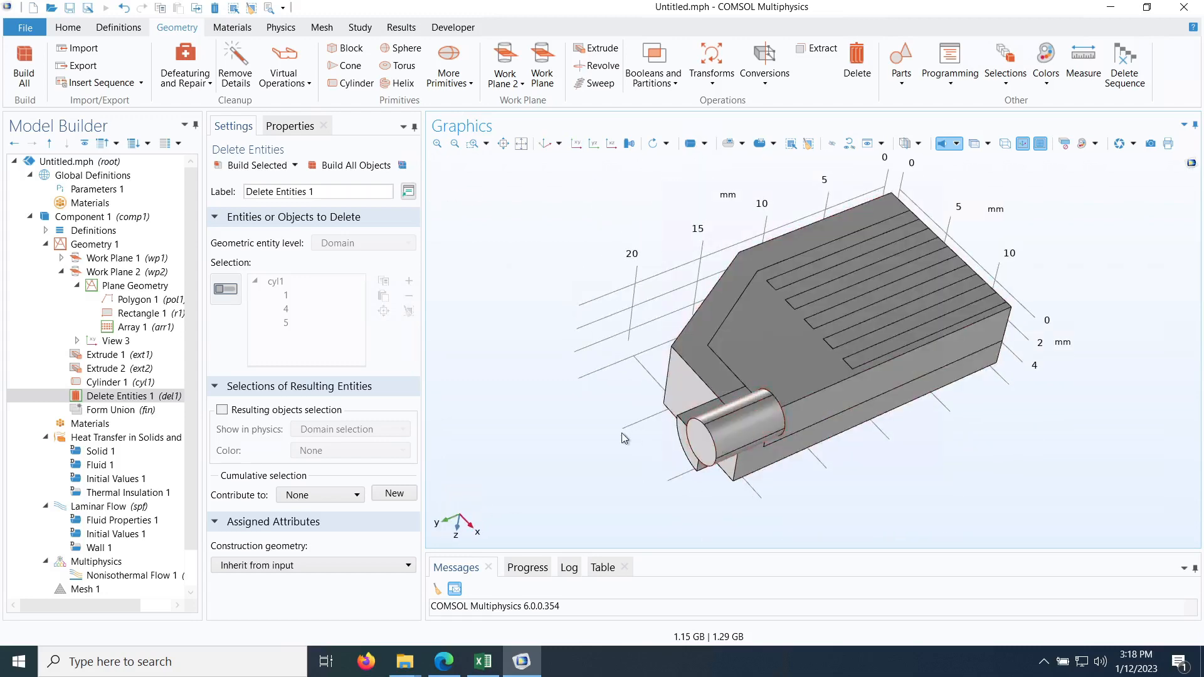
left_click_drag(621, 423, 621, 406)
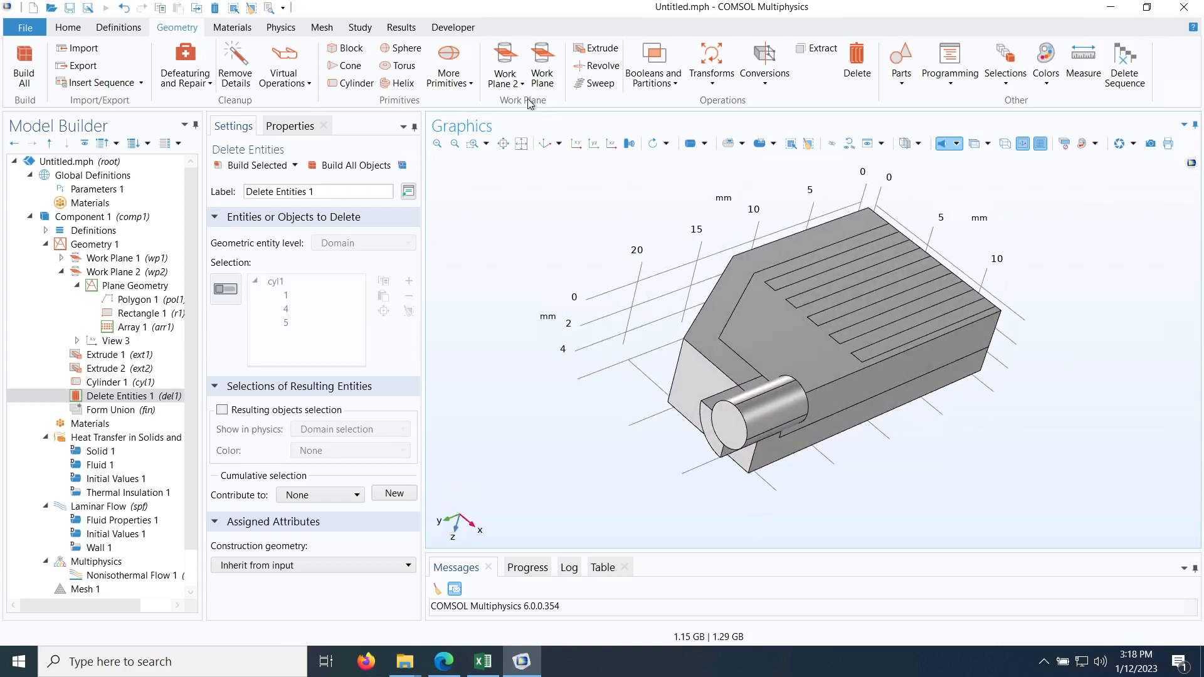
left_click(667, 83)
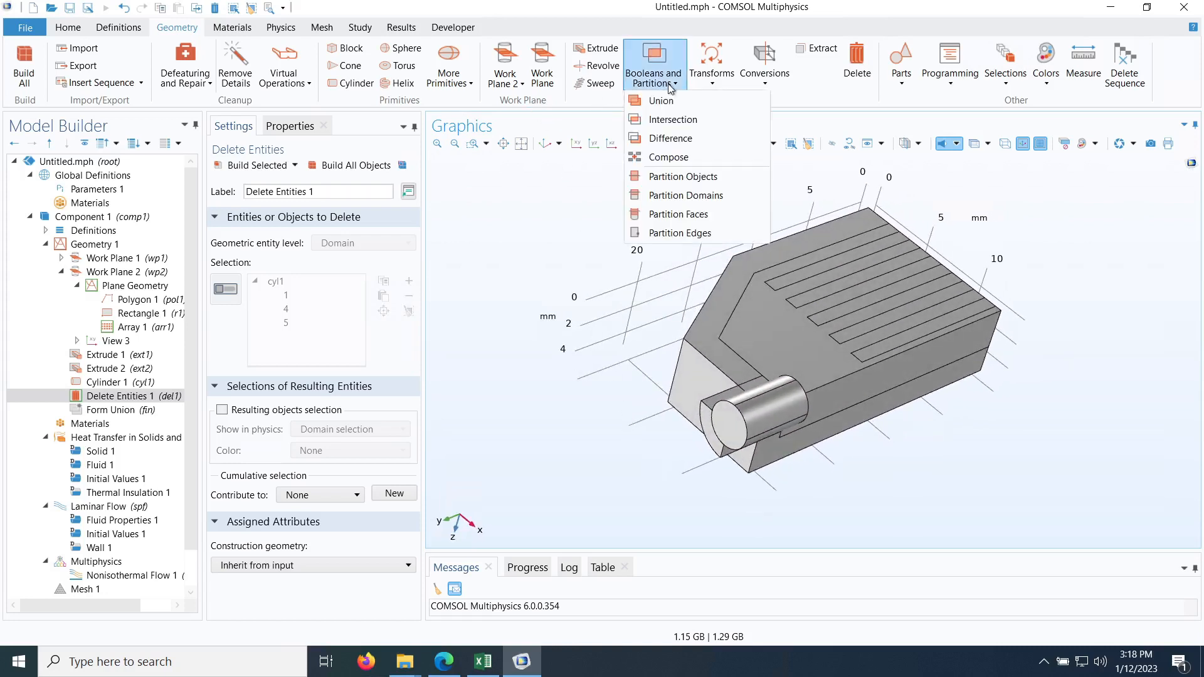
left_click(656, 196)
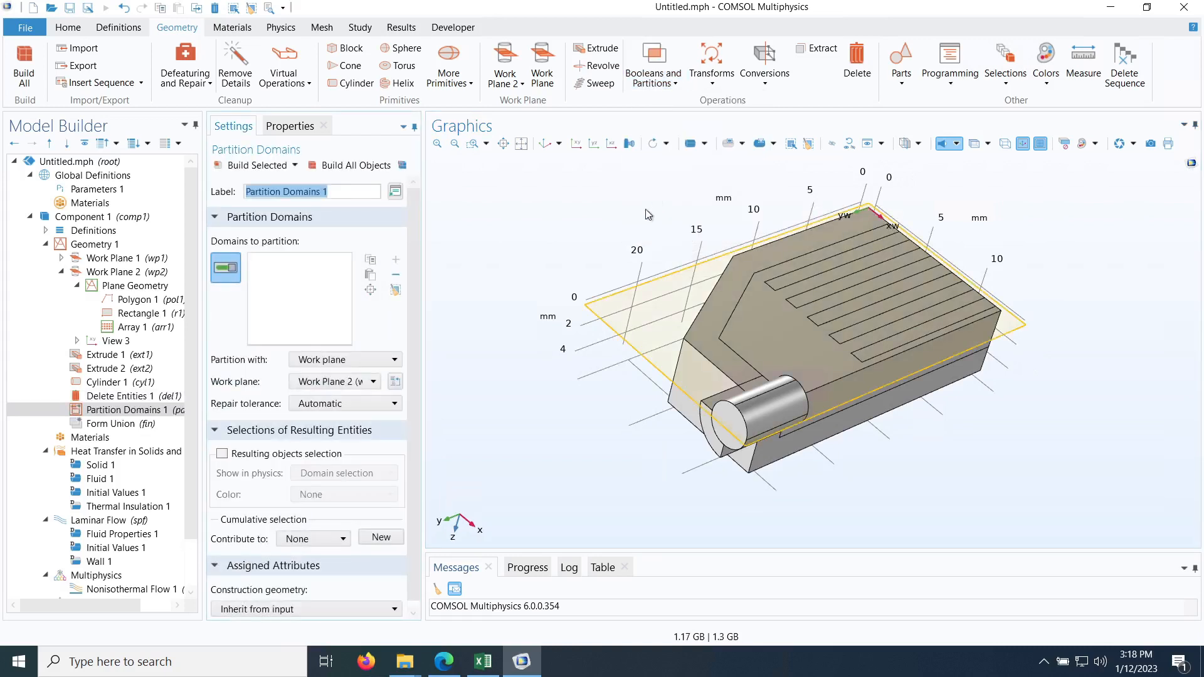
left_click(751, 416)
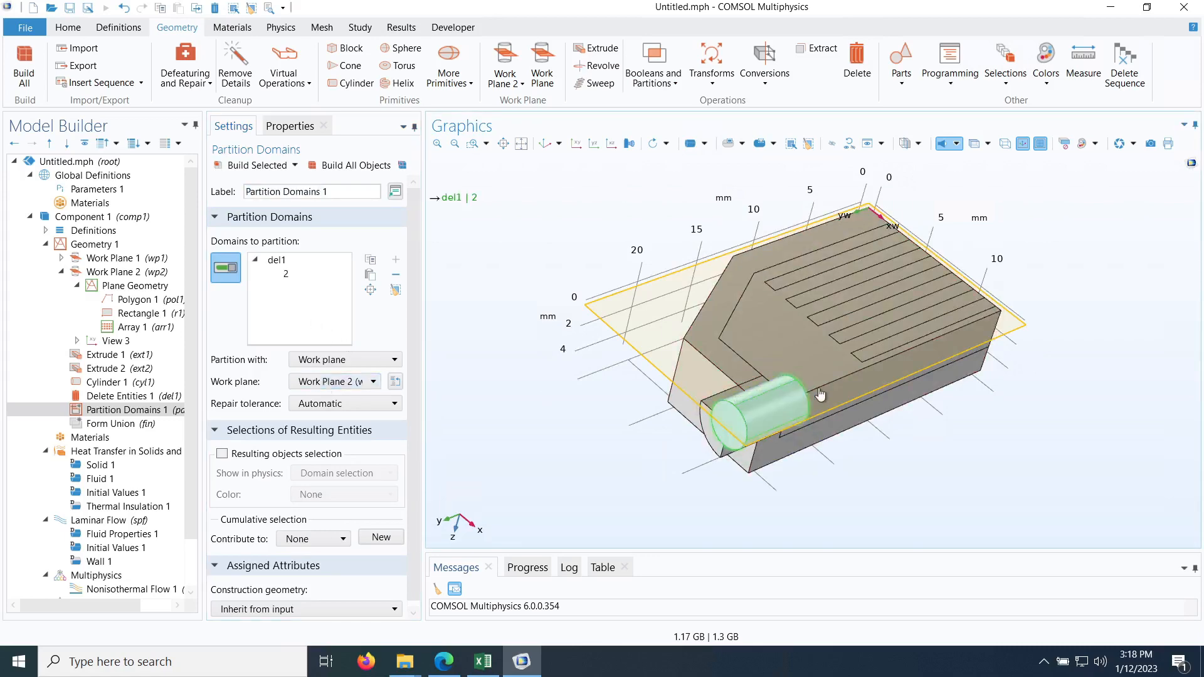
mouse_move(826, 470)
left_mouse_down()
mouse_move(827, 446)
mouse_move(814, 457)
left_mouse_up()
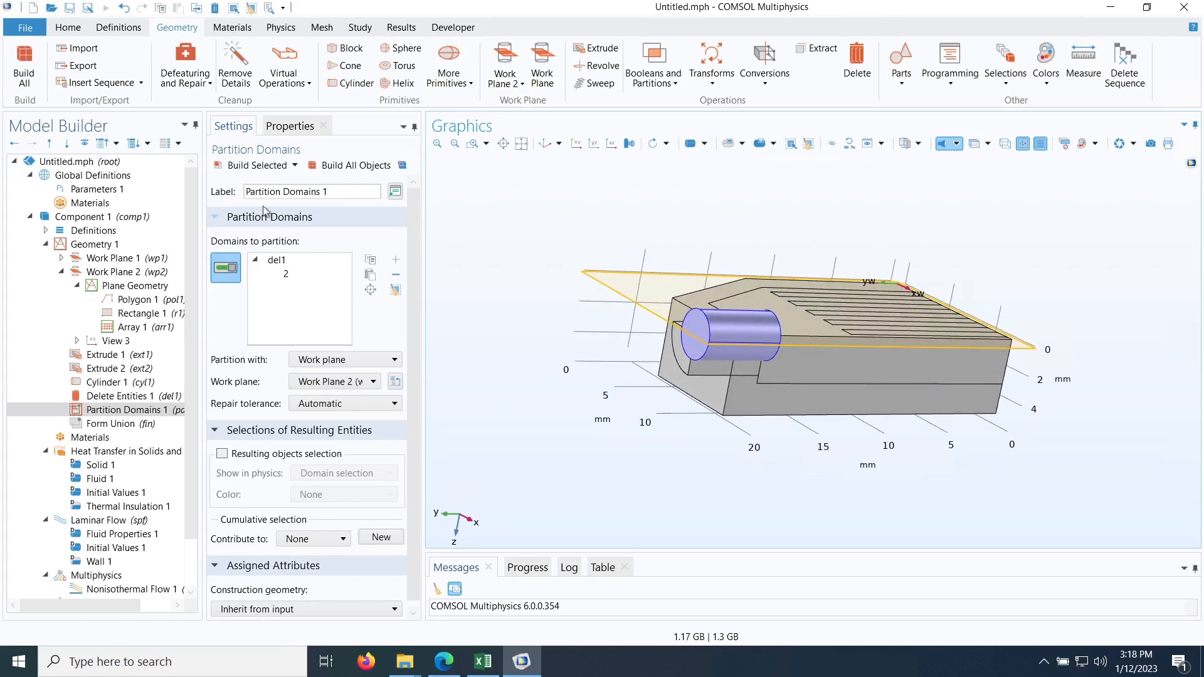
left_click(254, 165)
- Delete the half of the cylinder's inner core that protrudes beyond Work Plane 2, domain 2 of pard1
left_click_drag(545, 373, 749, 403)
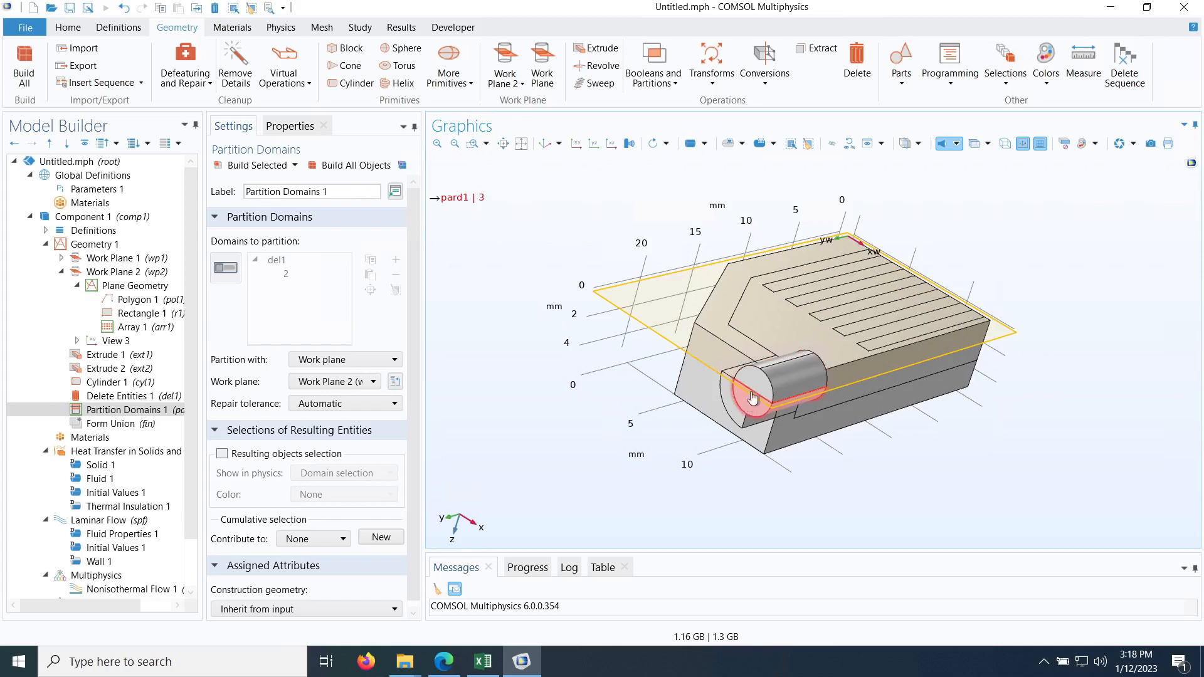
left_click(760, 384)
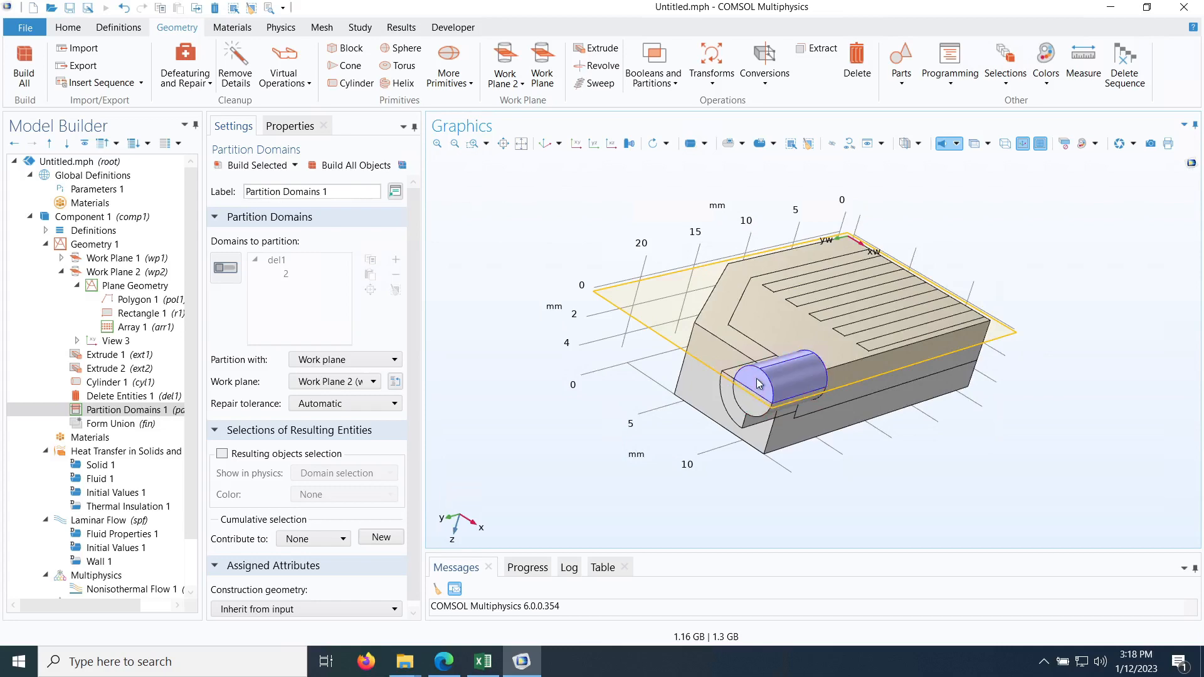
key("Delete")
left_click_drag(663, 424, 637, 427)
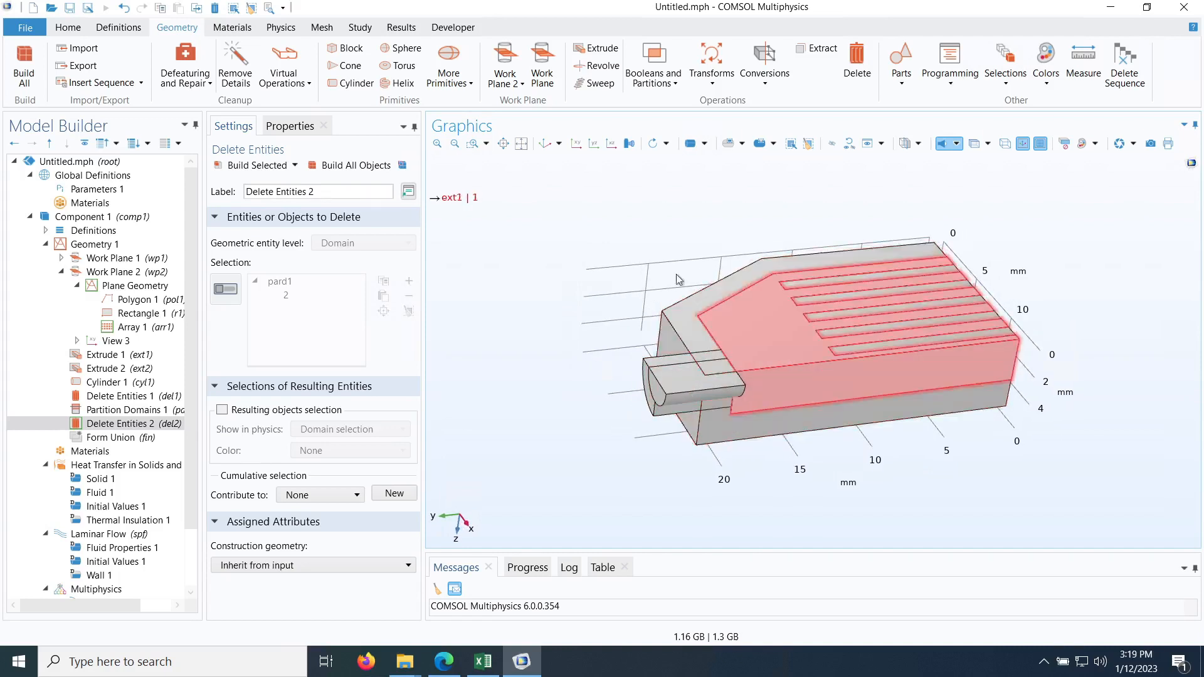
- Partition the remaining half of the inner core using the heat sink's long side face as an extended face, and build it
left_click(652, 78)
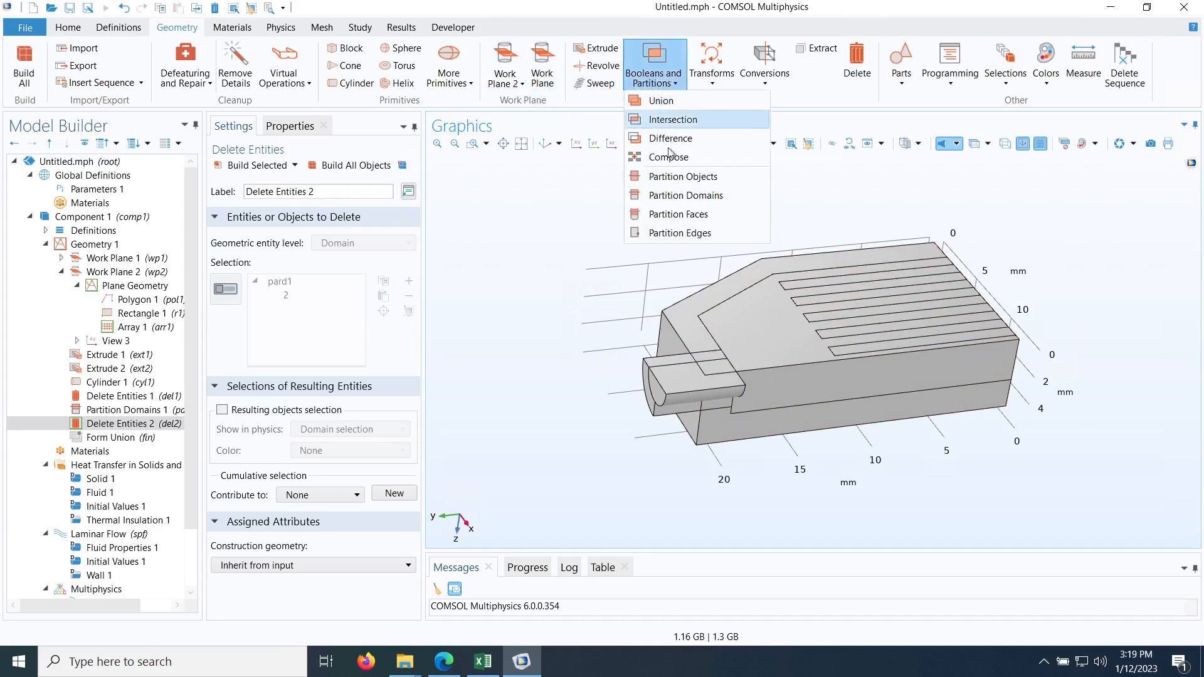
left_click(672, 196)
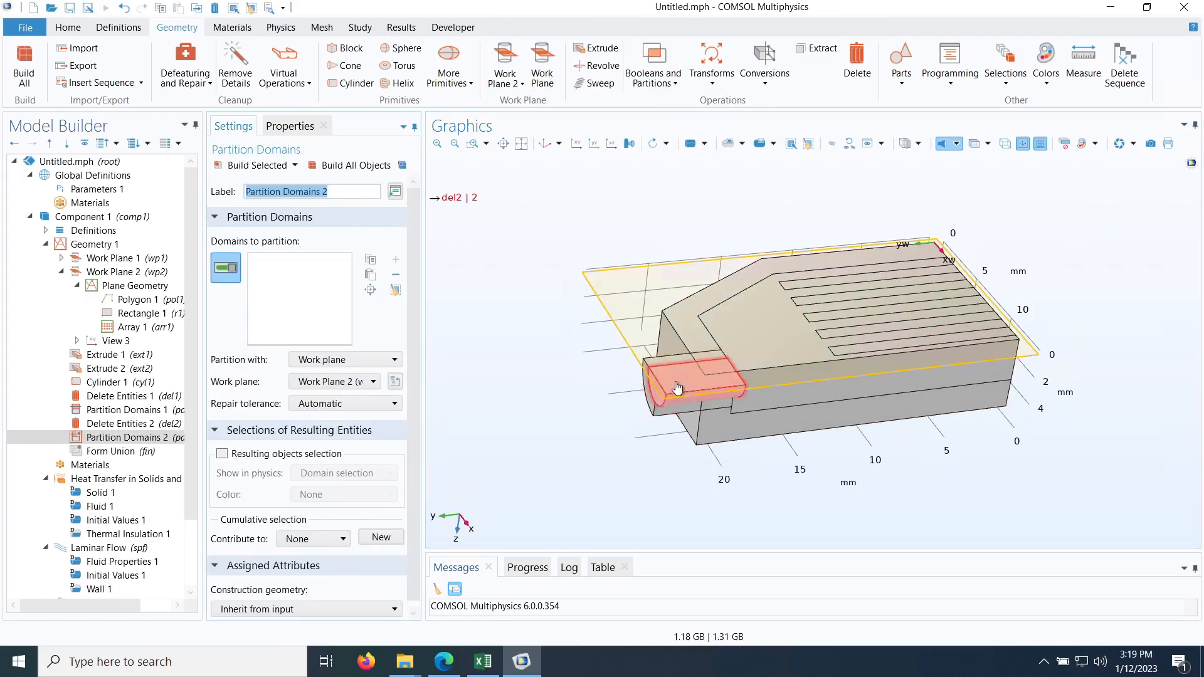
left_click(677, 388)
left_click(339, 361)
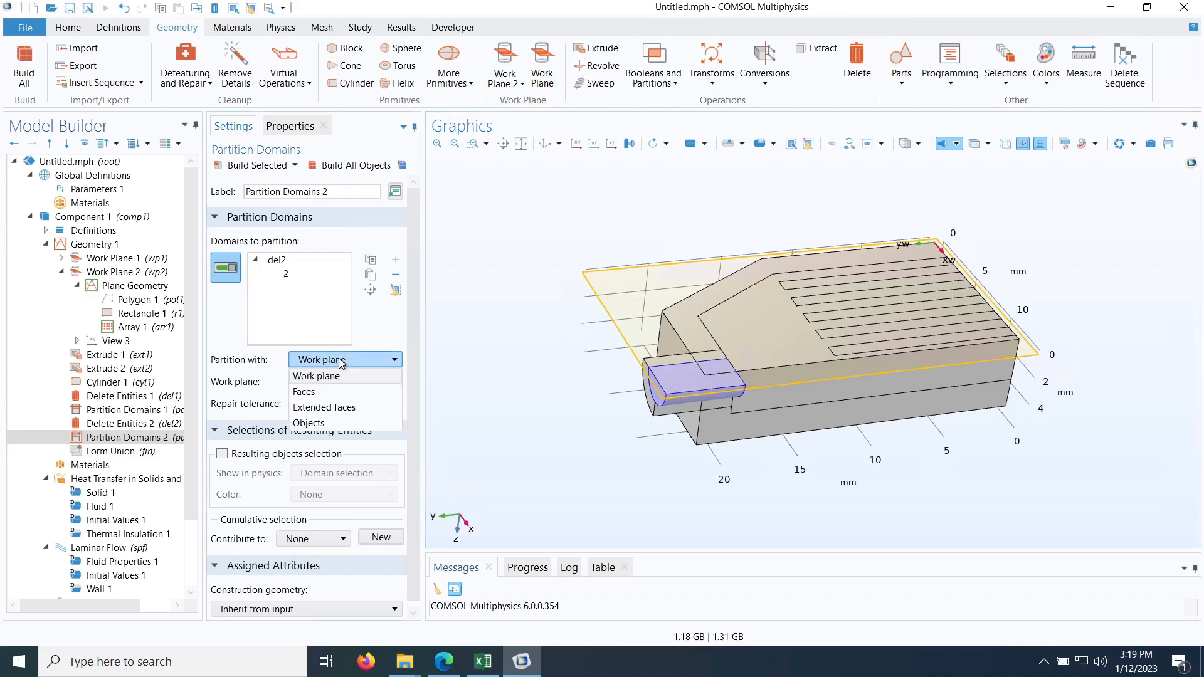
left_click(339, 408)
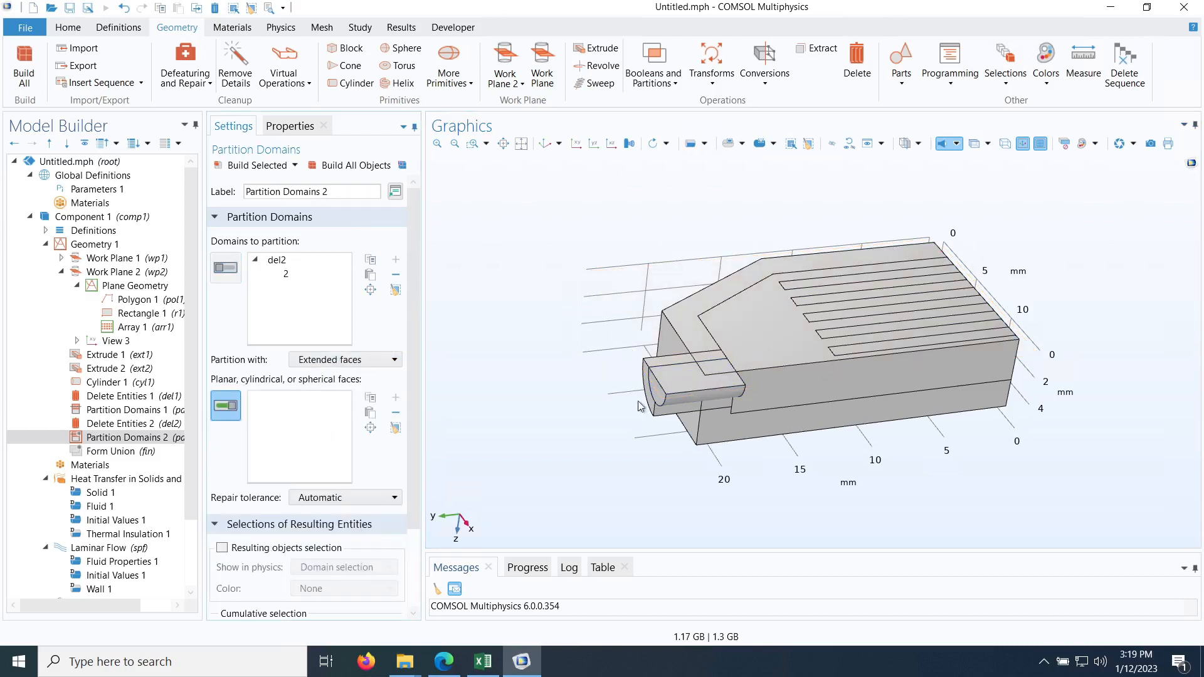
left_click(797, 393)
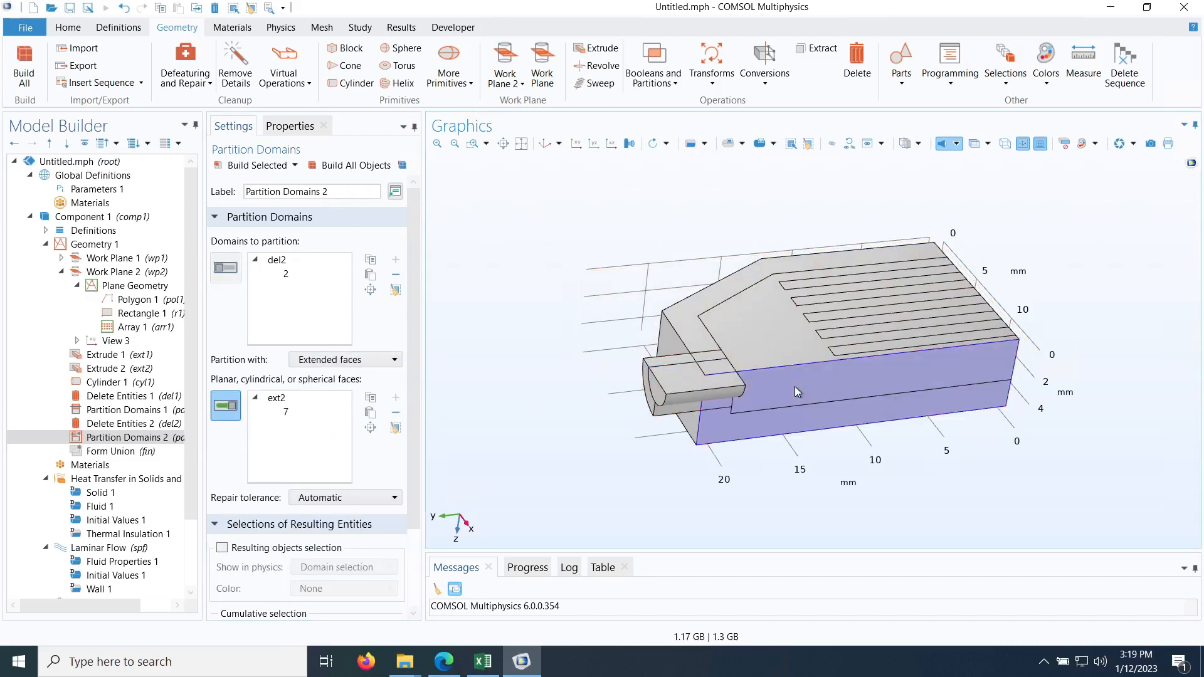
left_click(241, 165)
left_click(257, 166)
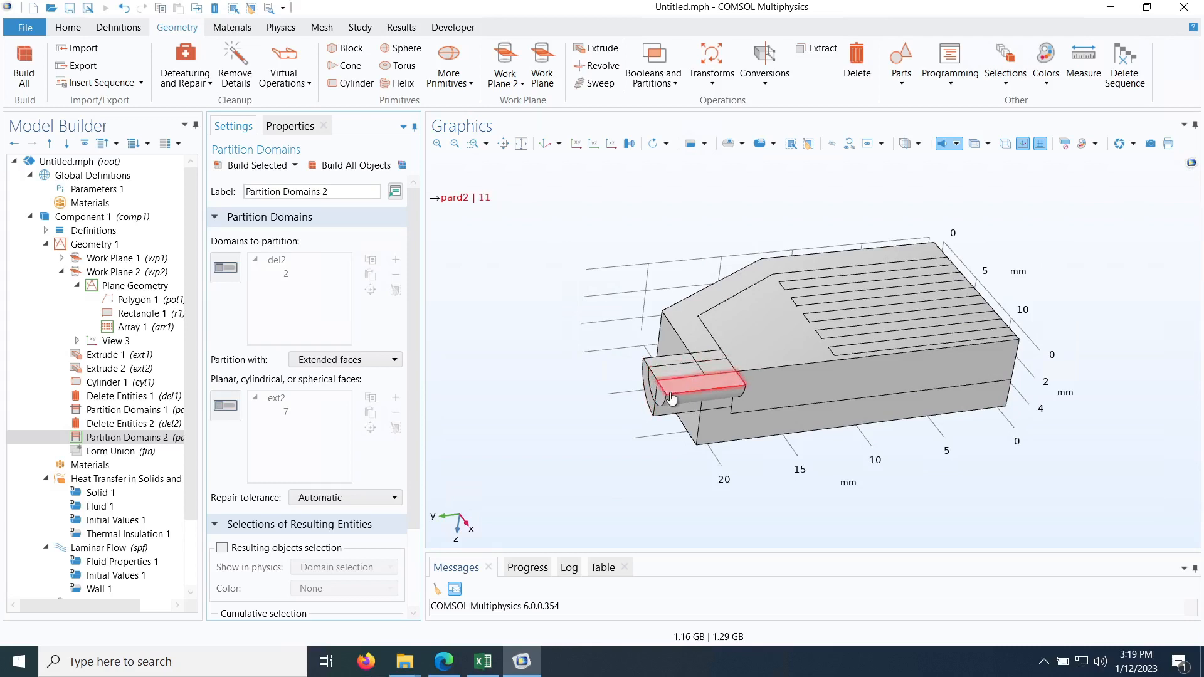
- Delete boundary 11 on the flat face of the core piece outside the heat sink's side face
left_click(671, 399)
key("Delete")
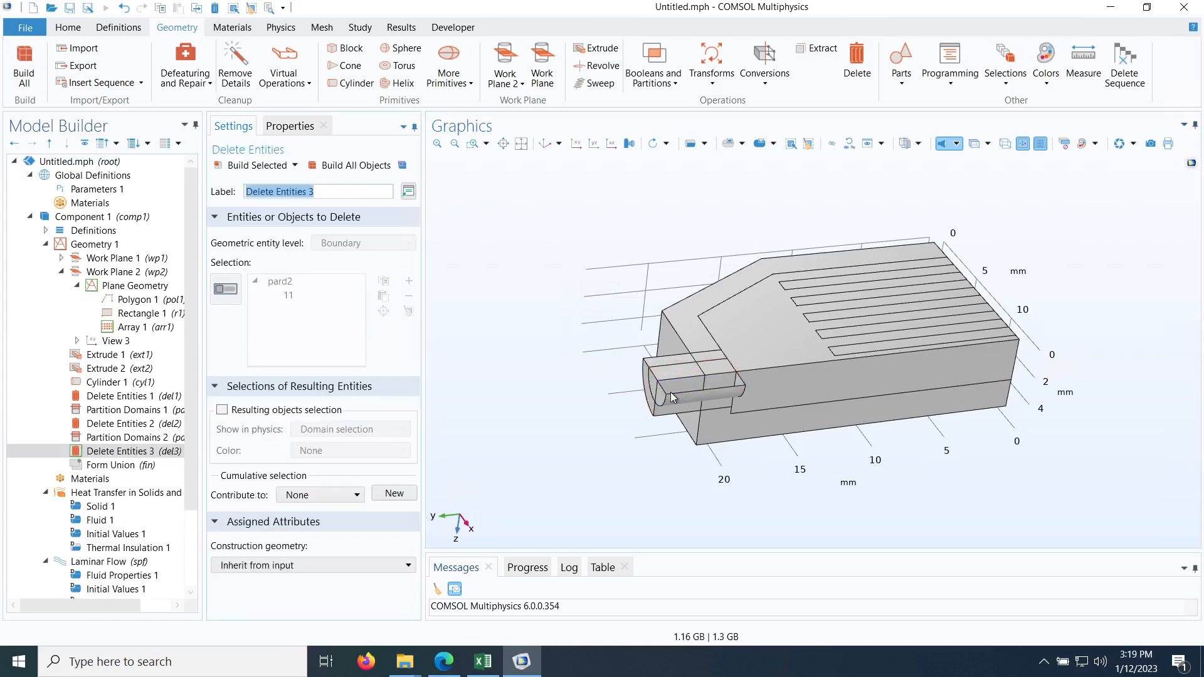
left_click_drag(690, 424, 718, 488)
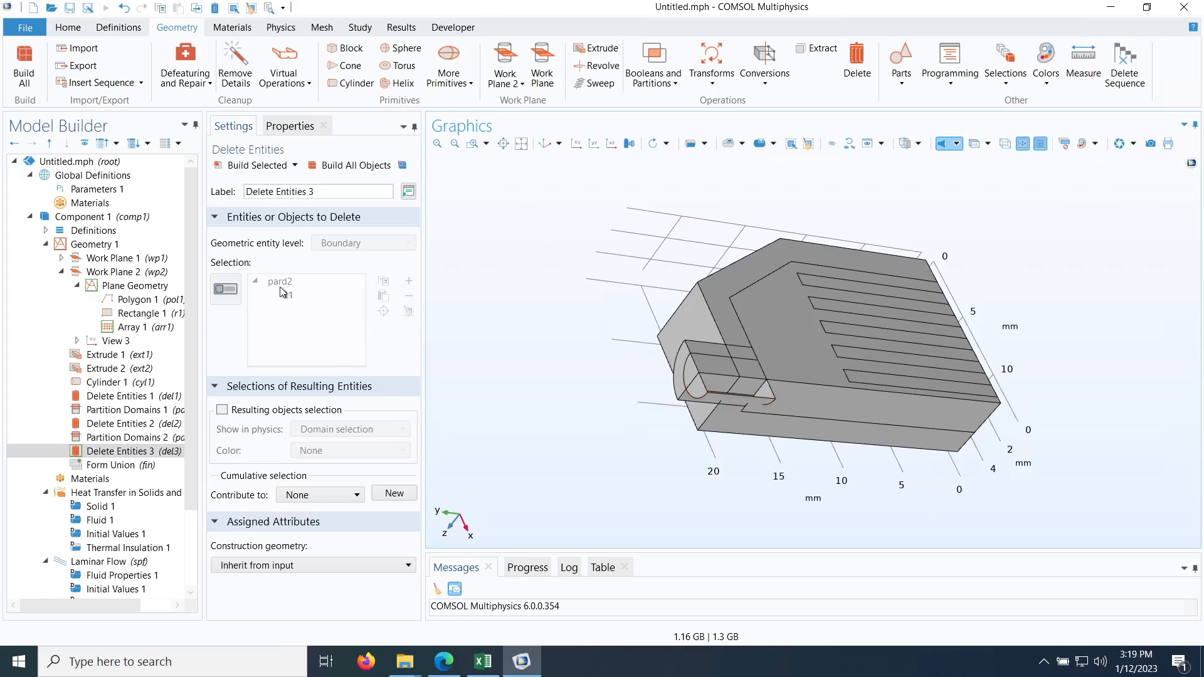
- Switch Delete Entities 3 to the Domain level, select core domain 3 outside the side face, and rebuild it
left_click(233, 289)
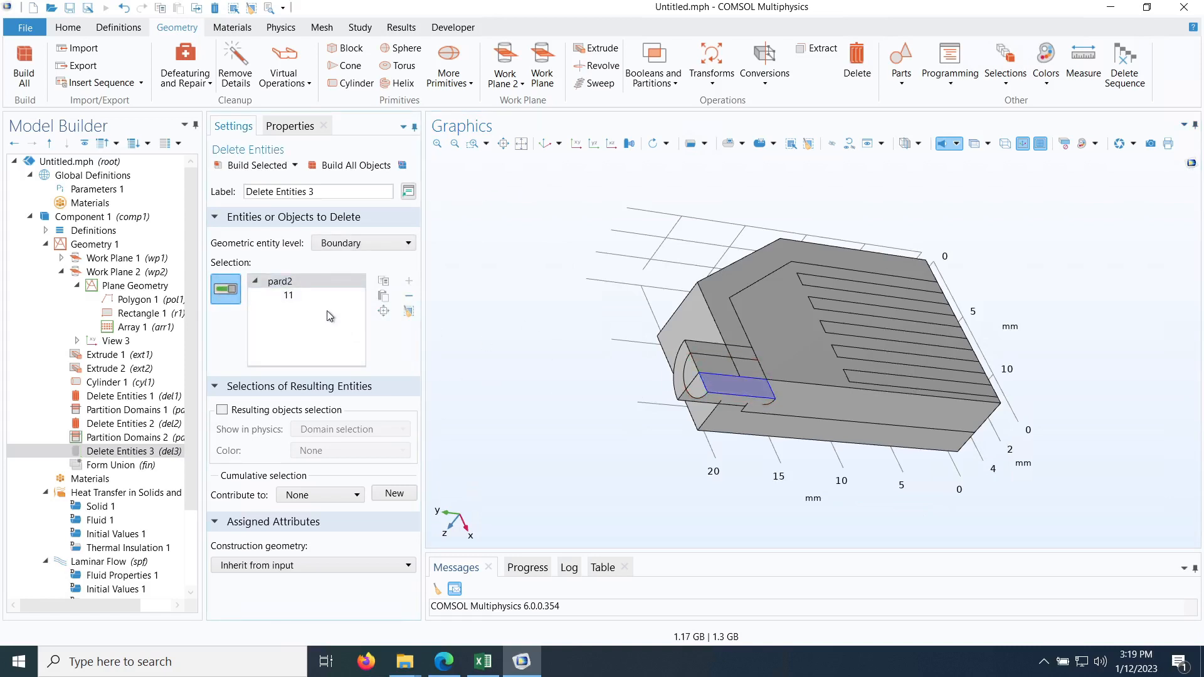
left_click(706, 145)
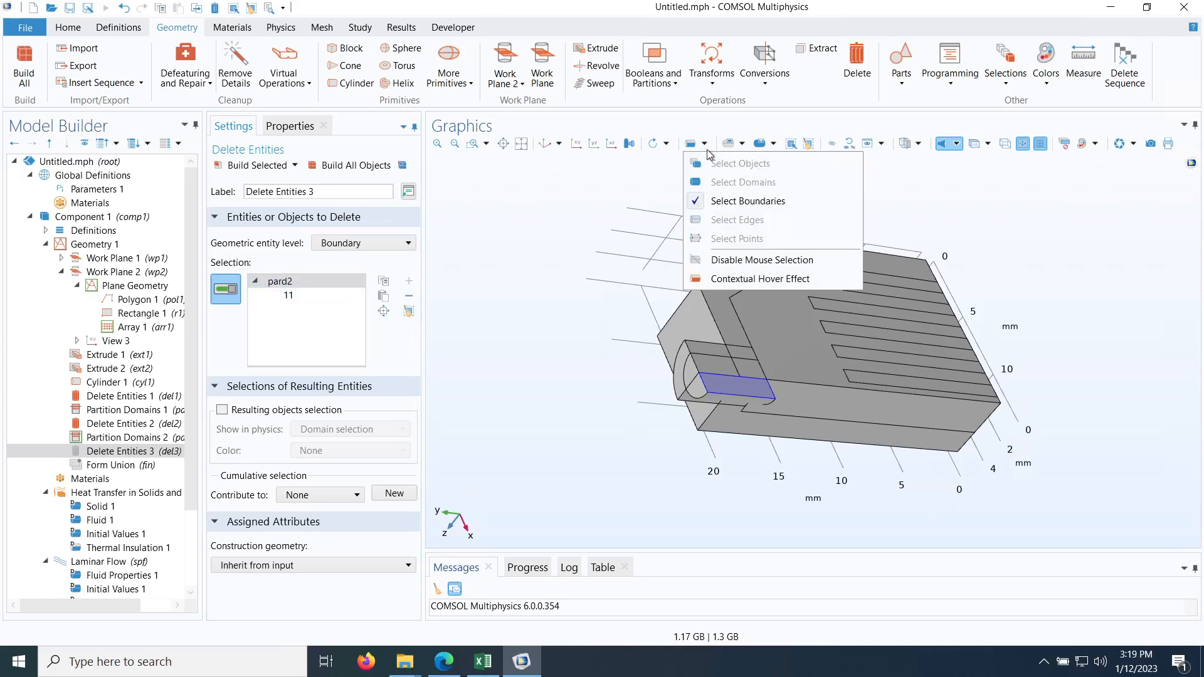
left_click(368, 244)
left_click(333, 271)
left_click(719, 390)
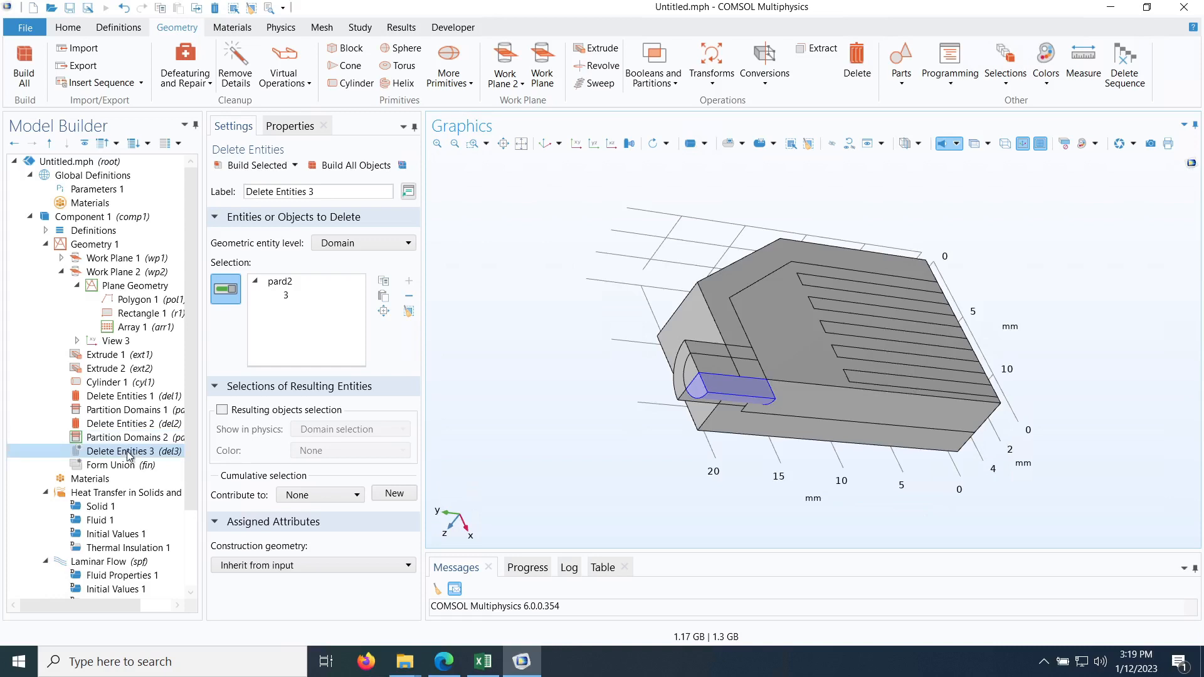
left_click(483, 209)
left_click(253, 165)
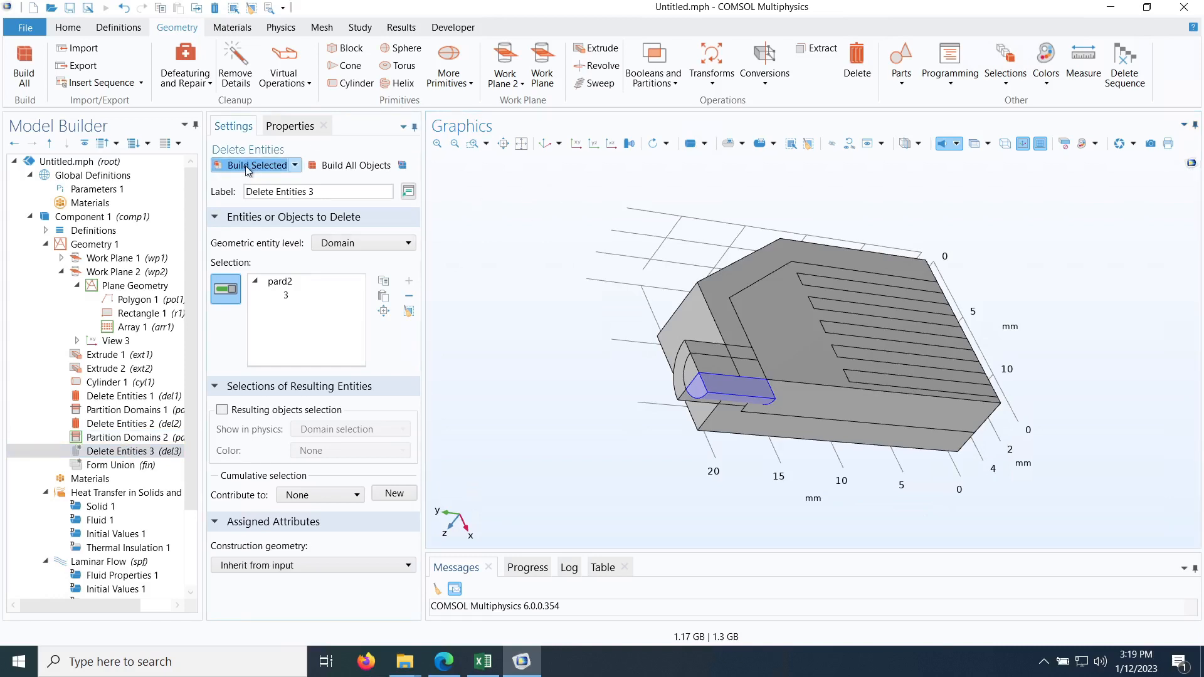
left_click_drag(600, 333, 565, 340)
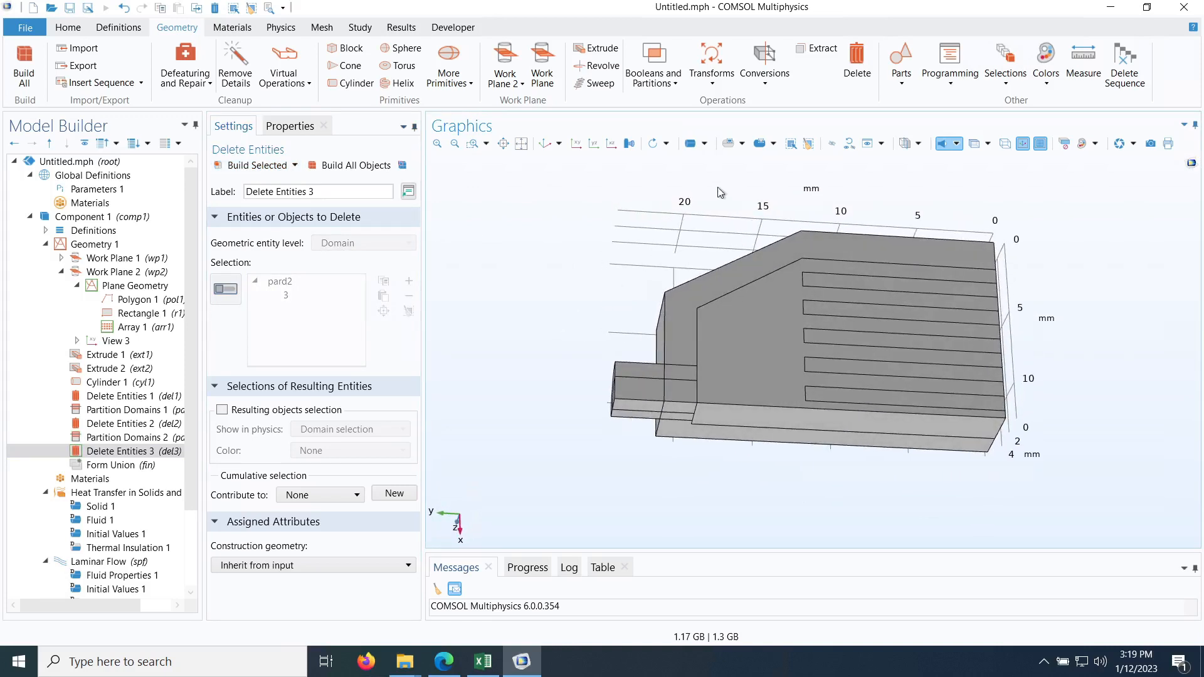
left_click(702, 145)
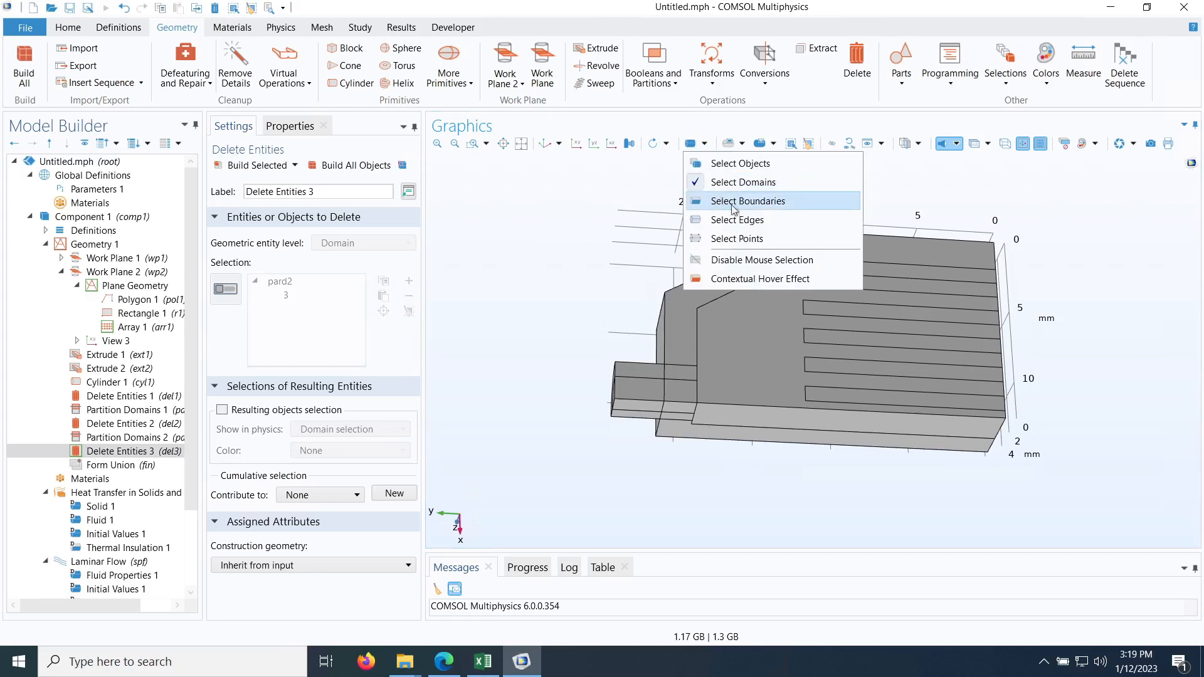
left_click(557, 287)
mouse_move(556, 270)
left_mouse_down()
mouse_move(577, 239)
mouse_move(527, 220)
mouse_move(520, 233)
mouse_move(534, 236)
left_mouse_up()
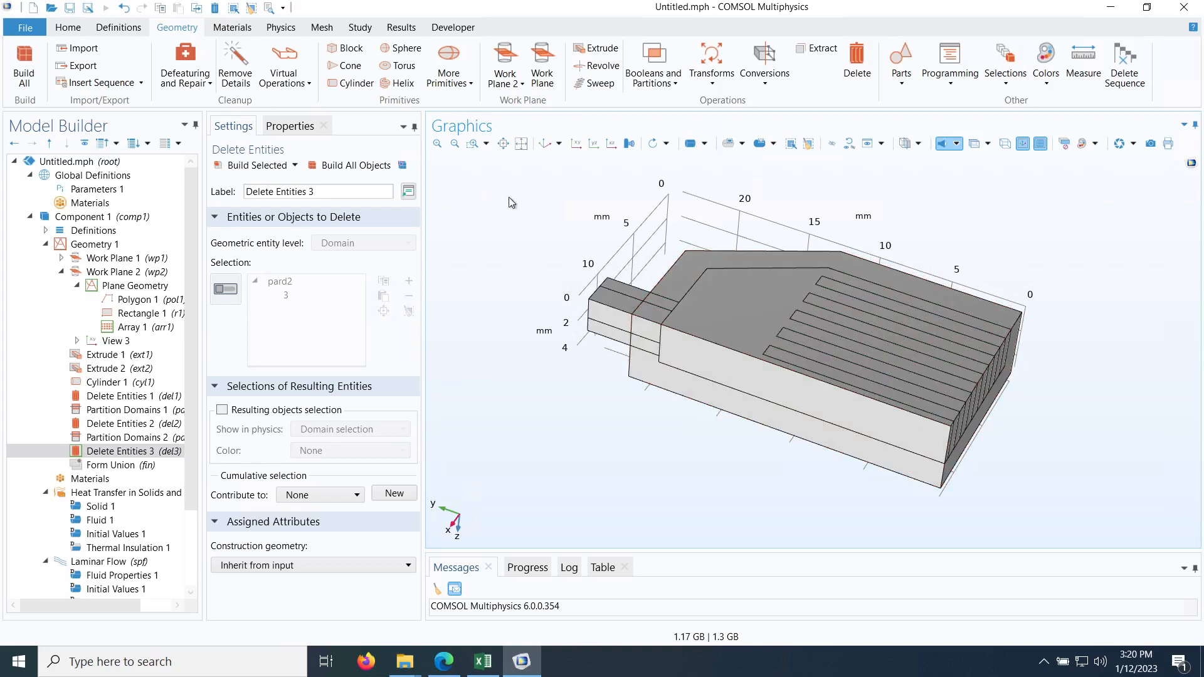
- Add a Mirror operation that keeps its input objects, with normal vector (0, 1, 0), and try to build it
left_click(713, 81)
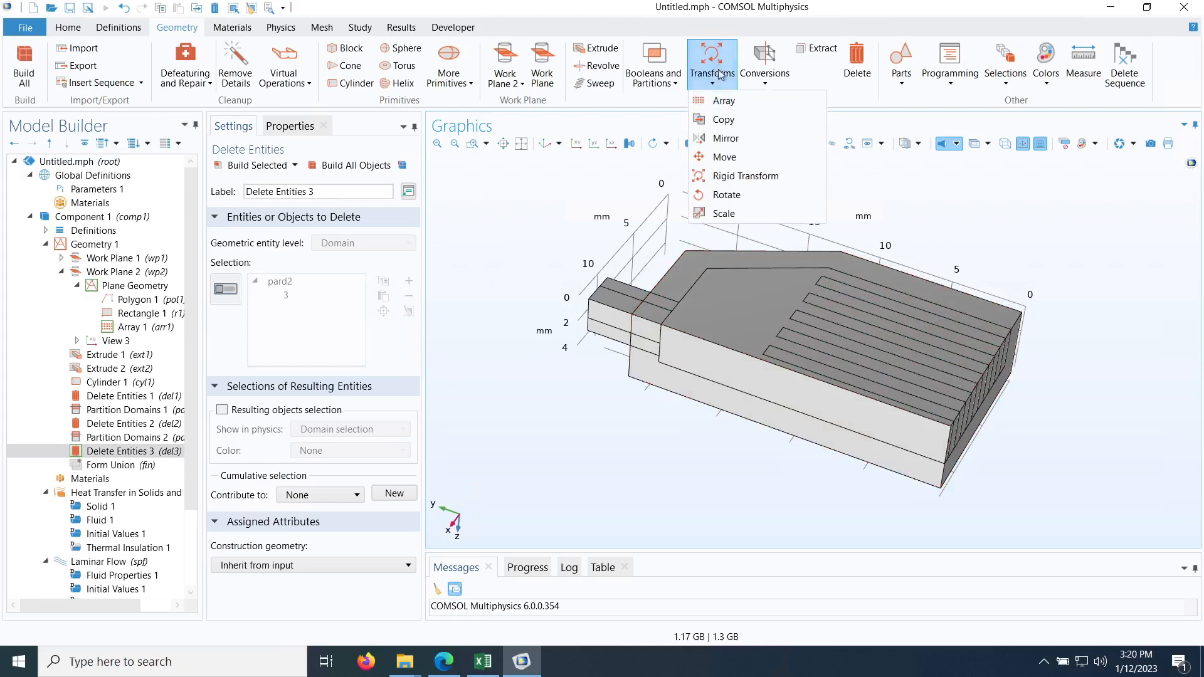
left_click(726, 138)
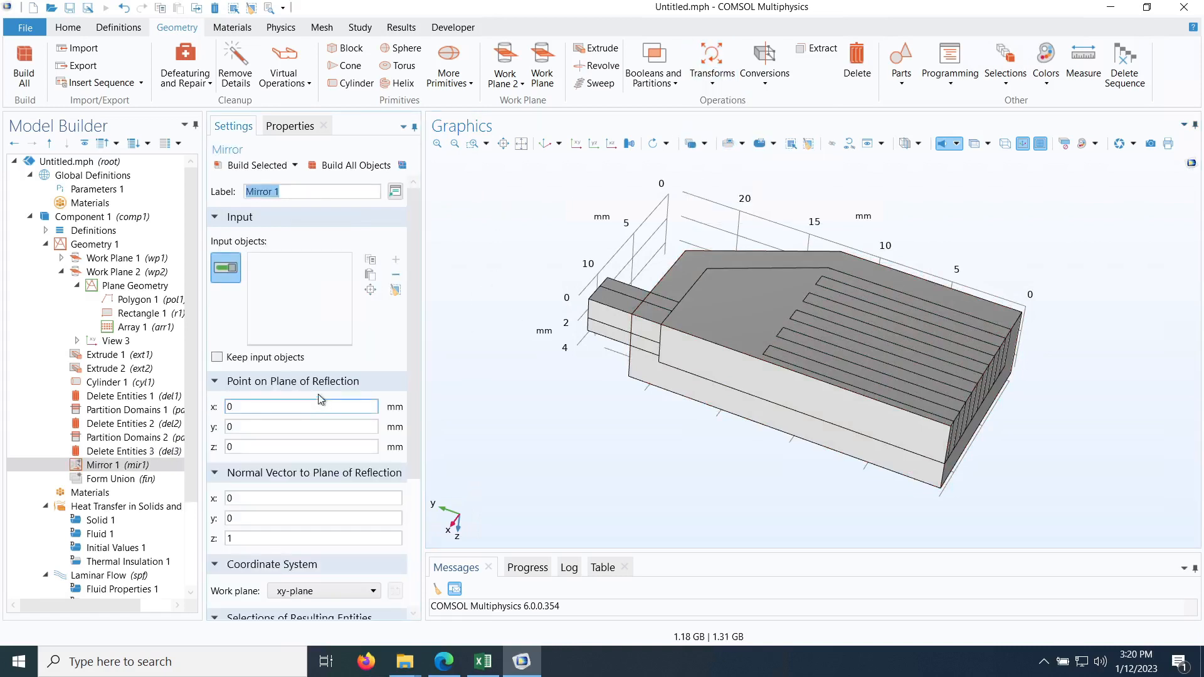
left_click(217, 357)
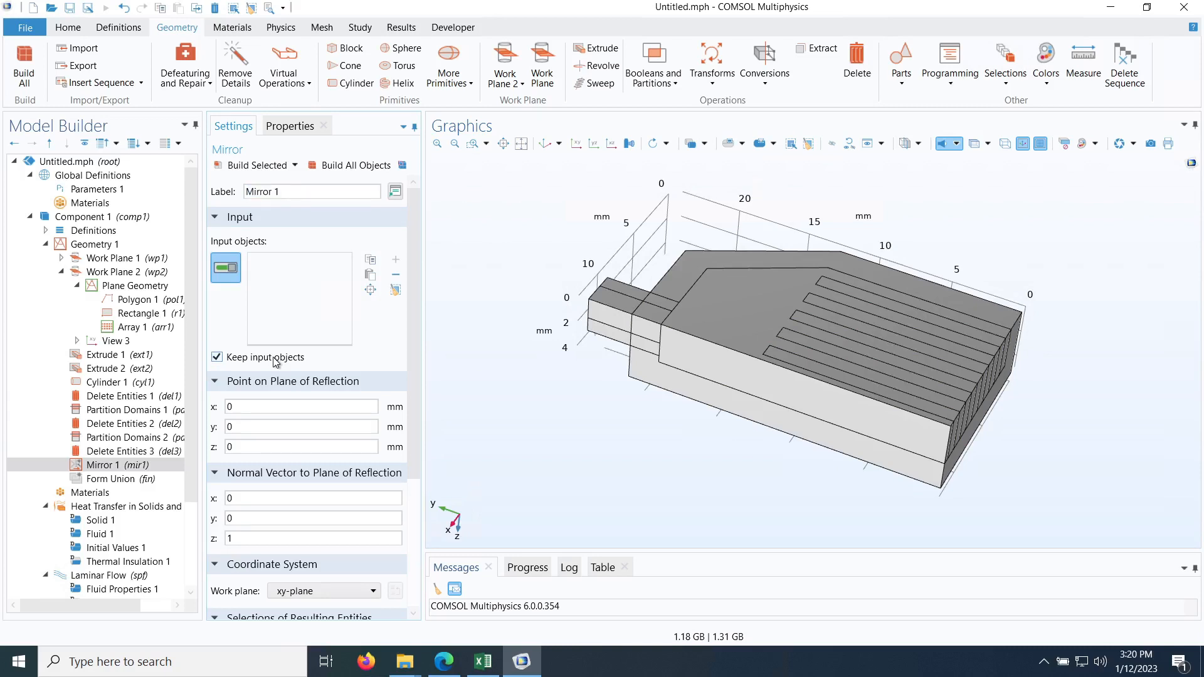
left_click(313, 518)
double_click(248, 521)
left_click(249, 535)
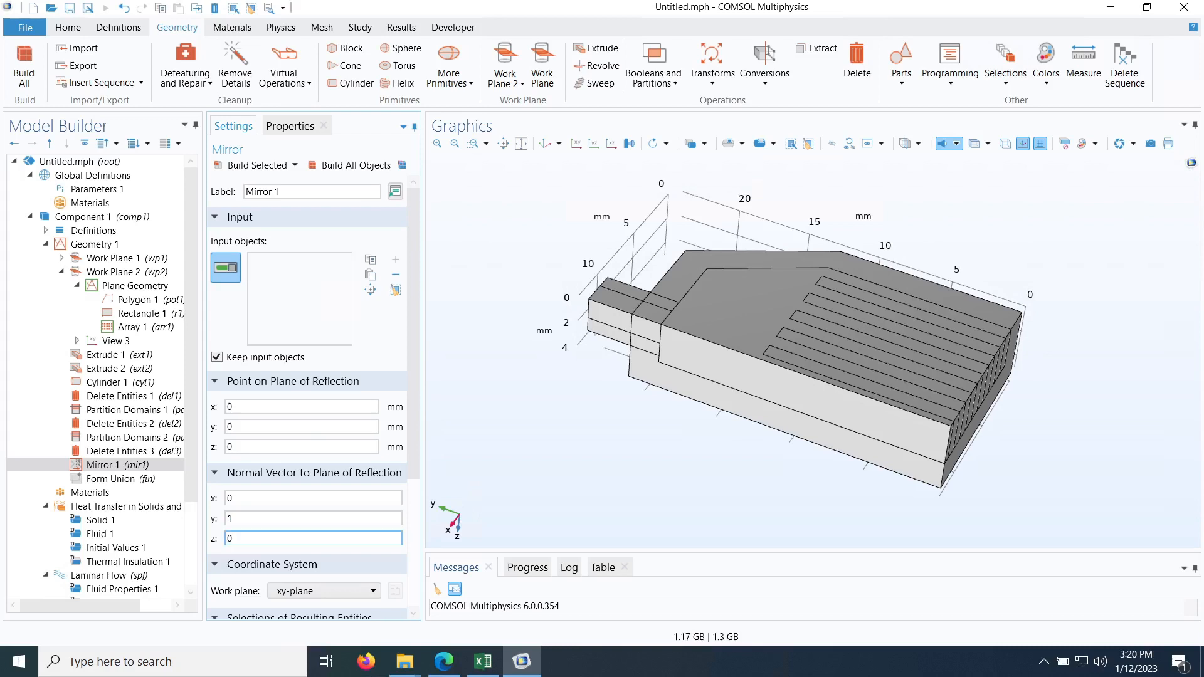
left_click(246, 165)
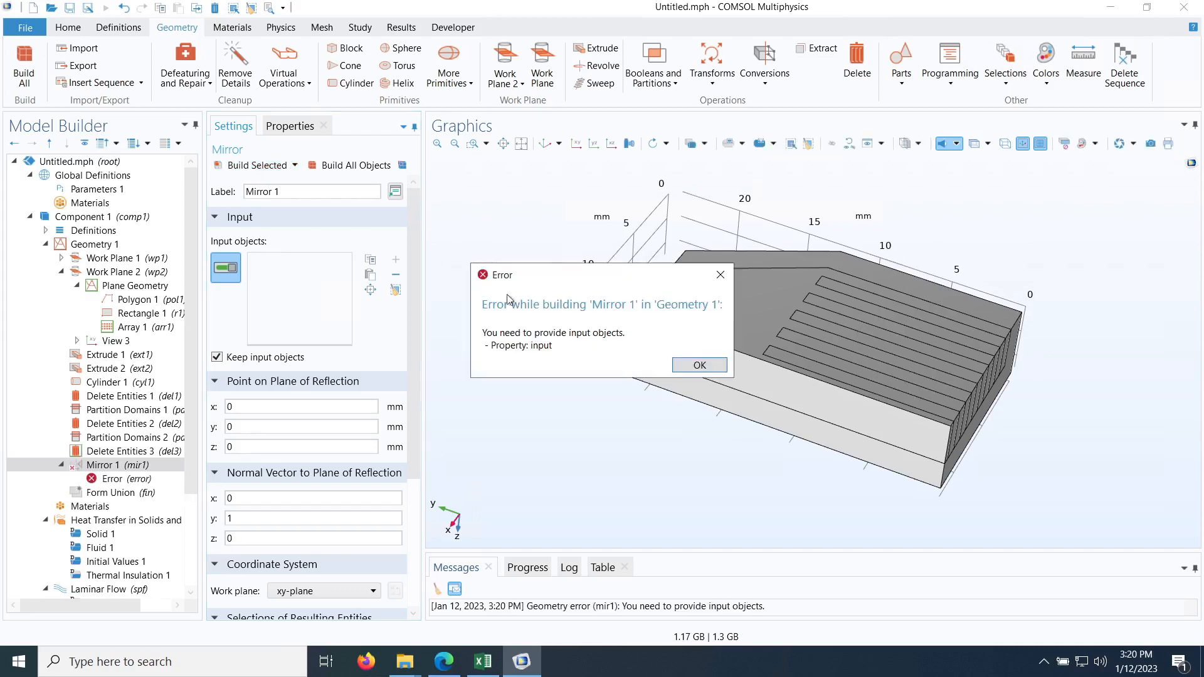
left_click(691, 366)
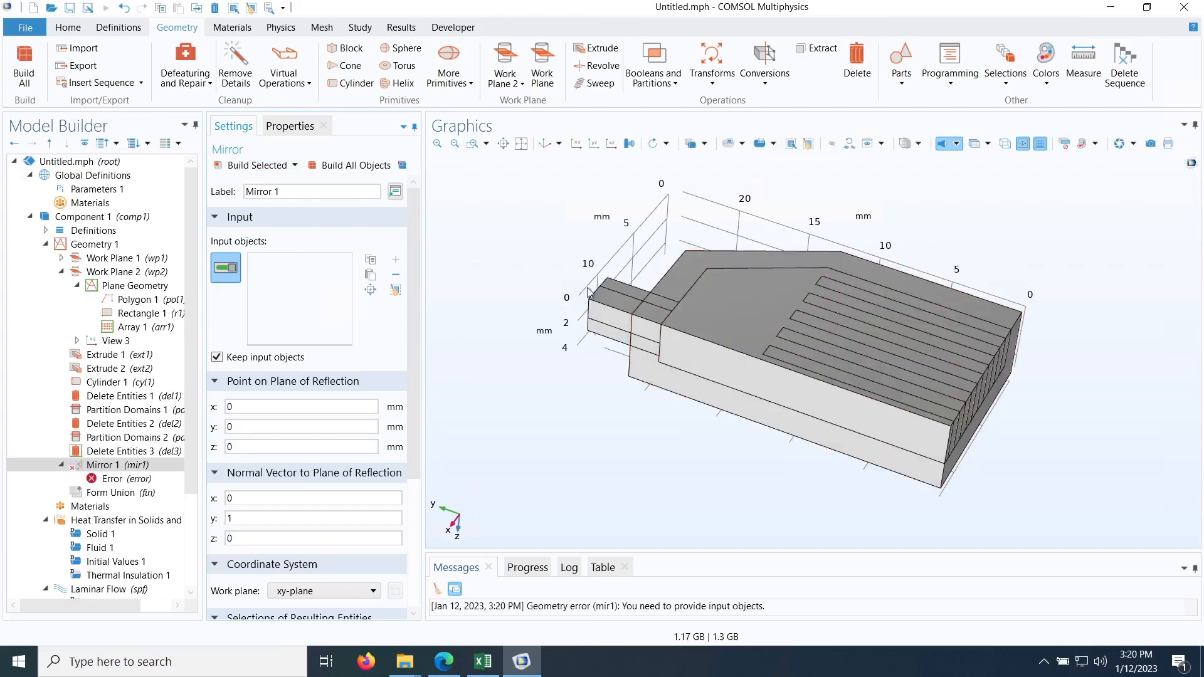
- Select all bodies, ext1, ext2 and del3, as the Mirror 1 input objects and build the mirror
left_click(729, 145)
left_click_drag(522, 177, 1107, 539)
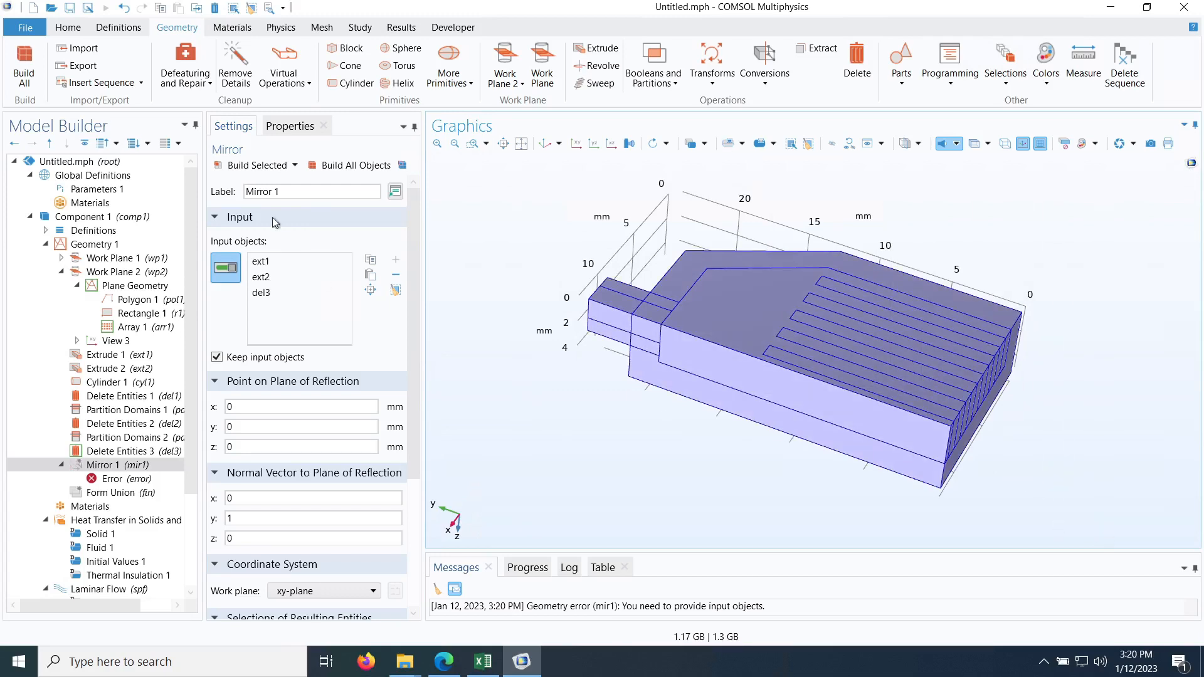
left_click(246, 166)
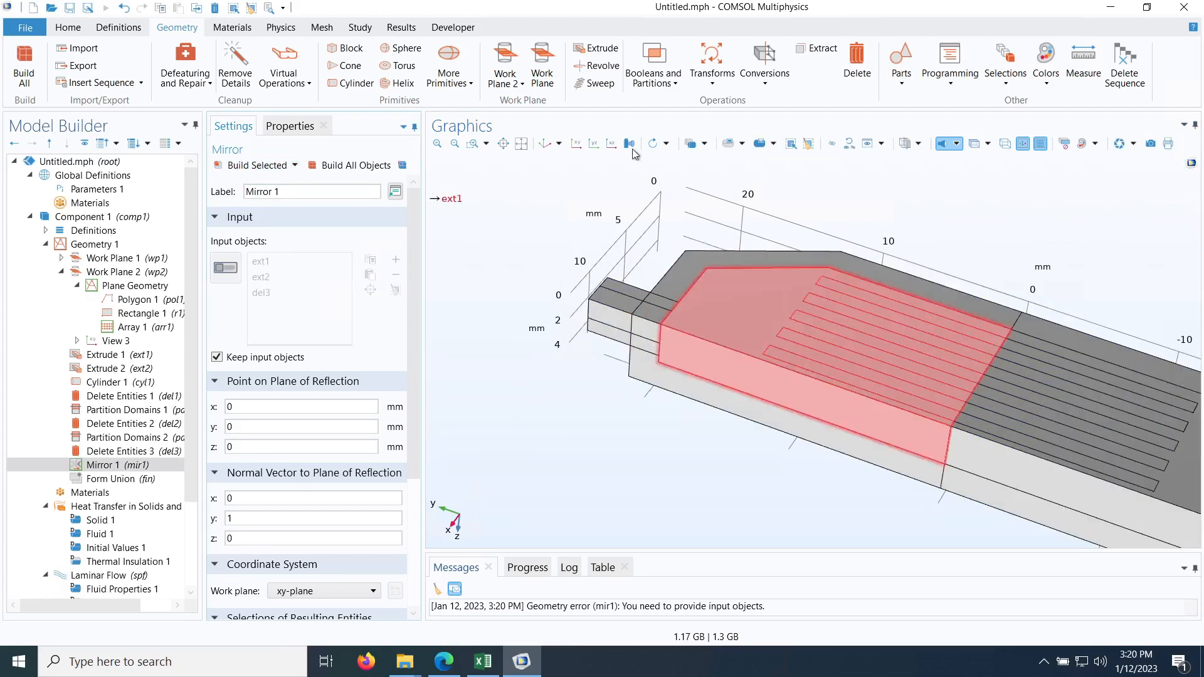
- Mirror all the bodies through the origin with normal vector (0, 0, 1), keep the input objects, and build it
left_click(541, 146)
left_click_drag(774, 464, 655, 463)
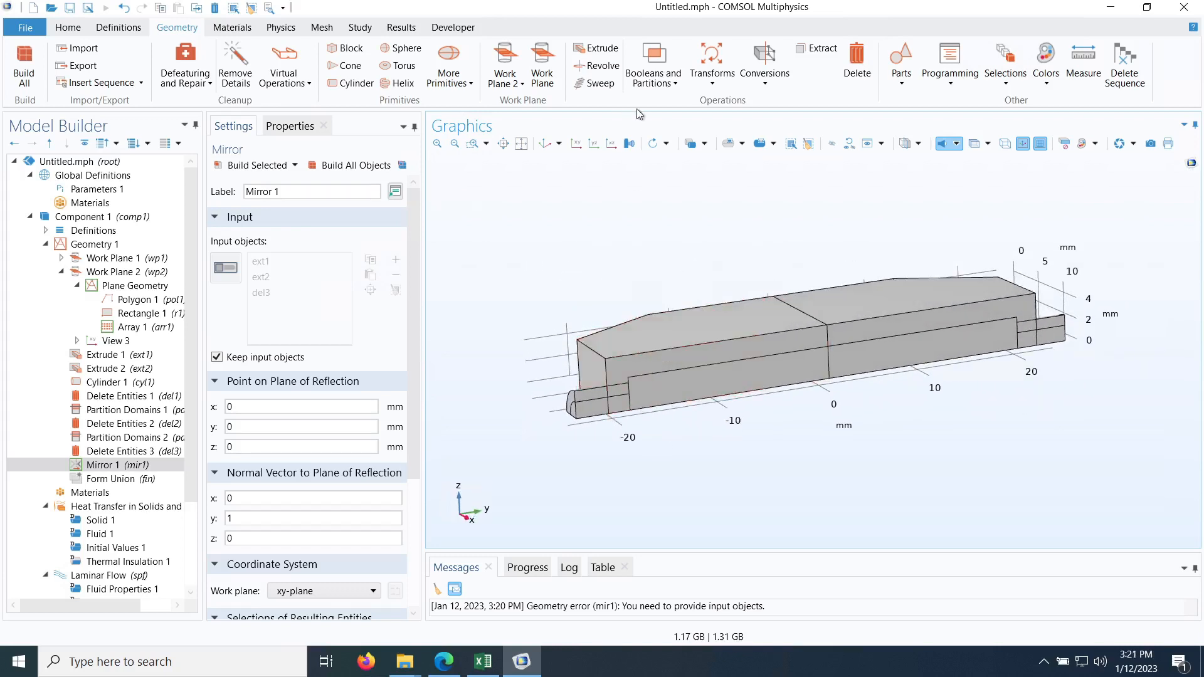
left_click(712, 80)
left_click(726, 138)
left_click(729, 143)
left_click_drag(1133, 224, 444, 504)
left_click(237, 539)
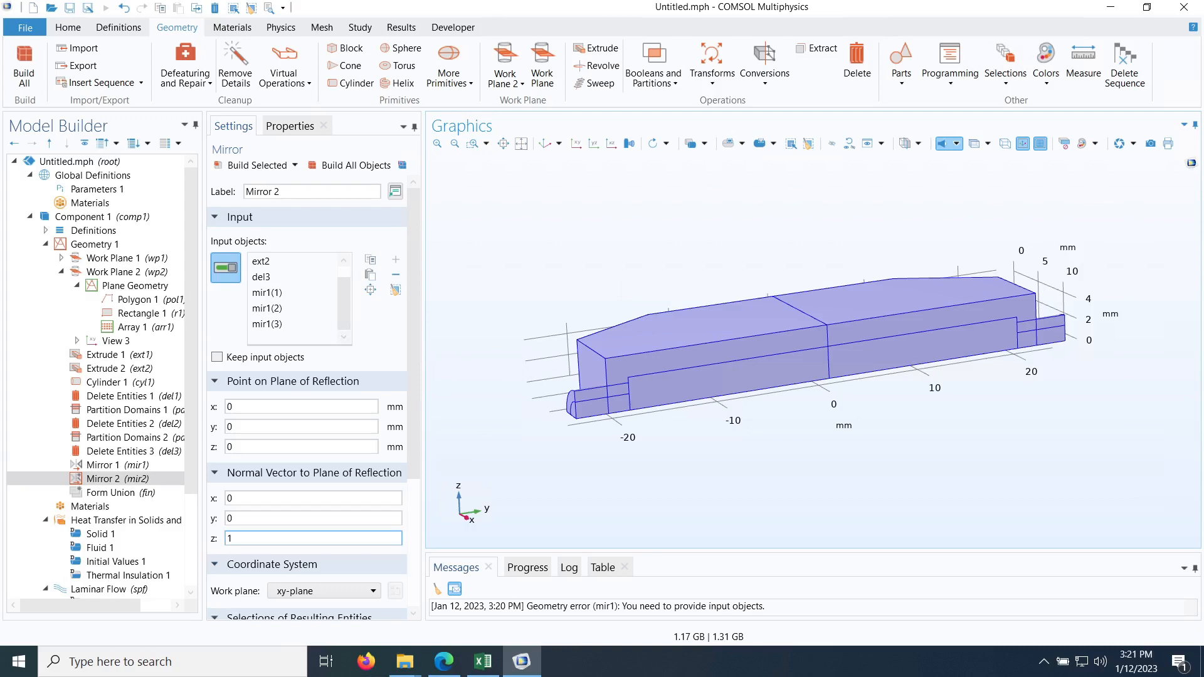
left_click(246, 166)
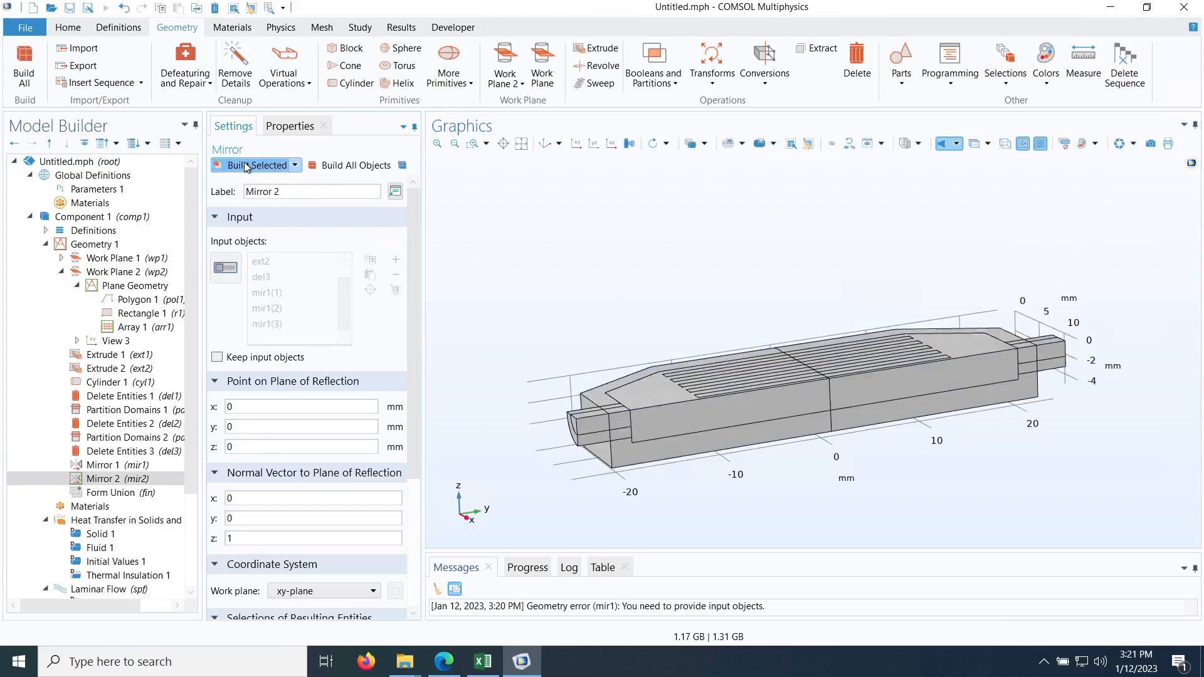
left_click(217, 357)
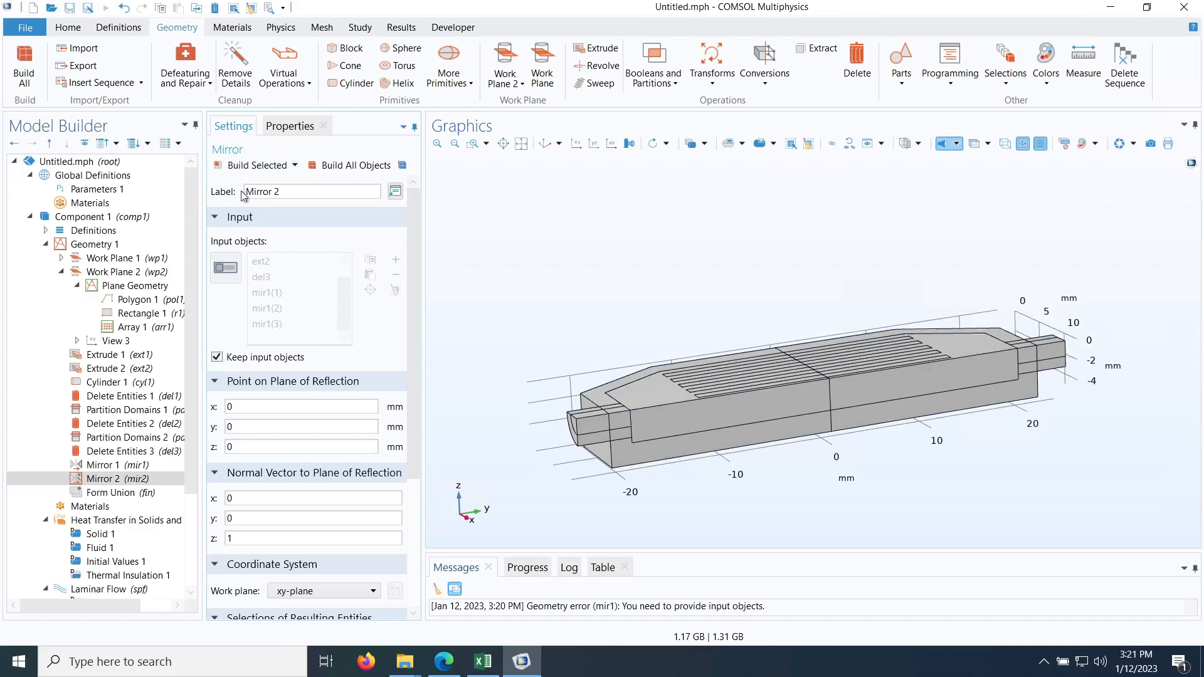
left_click(242, 167)
- Move all the bodies by a displacement of -12.5 mm in x and build the move
left_click_drag(467, 340, 561, 335)
left_click(576, 143)
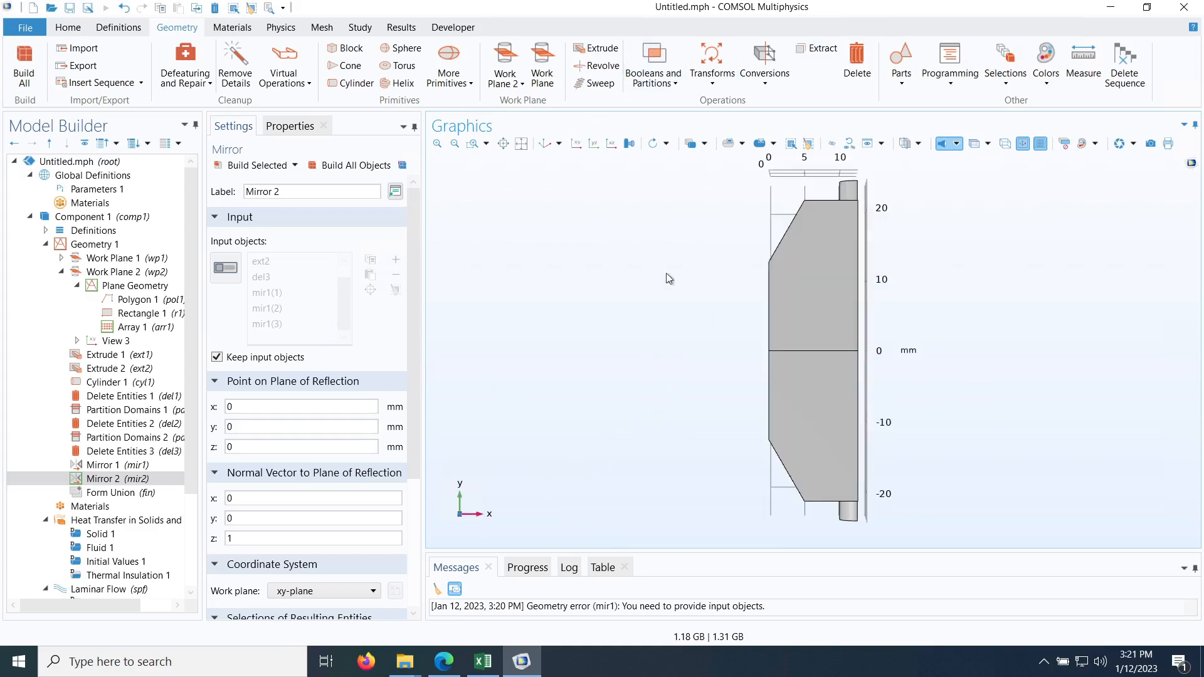
left_click(629, 144)
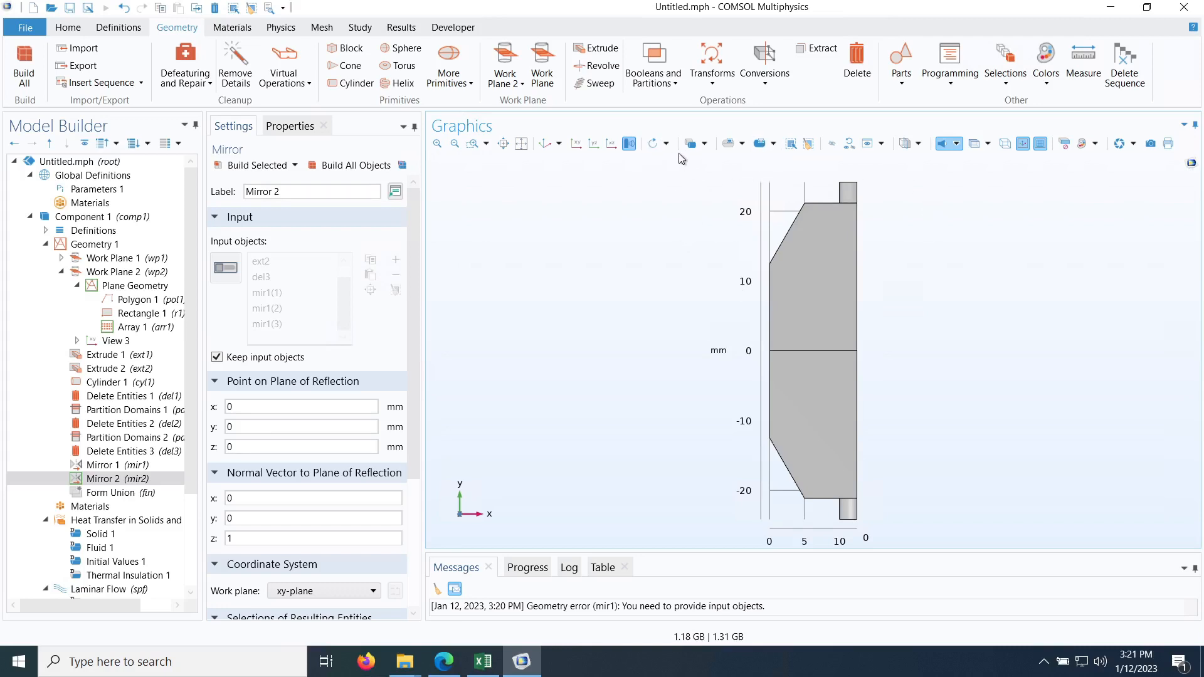
left_click(713, 69)
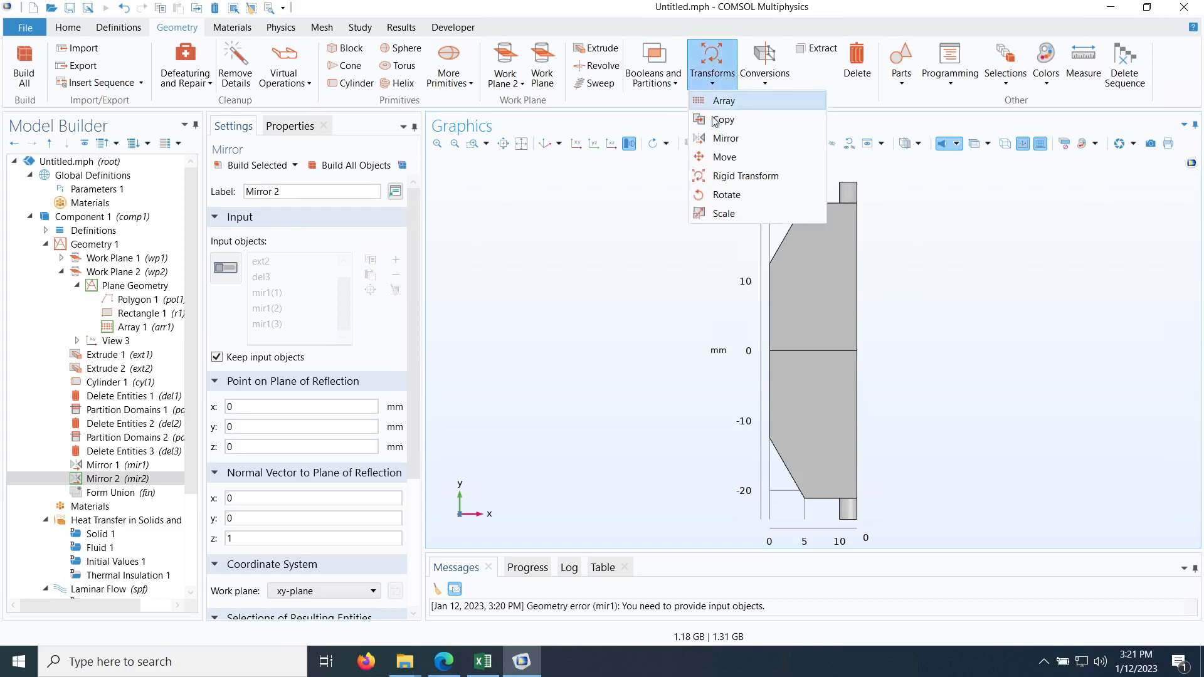
left_click(721, 158)
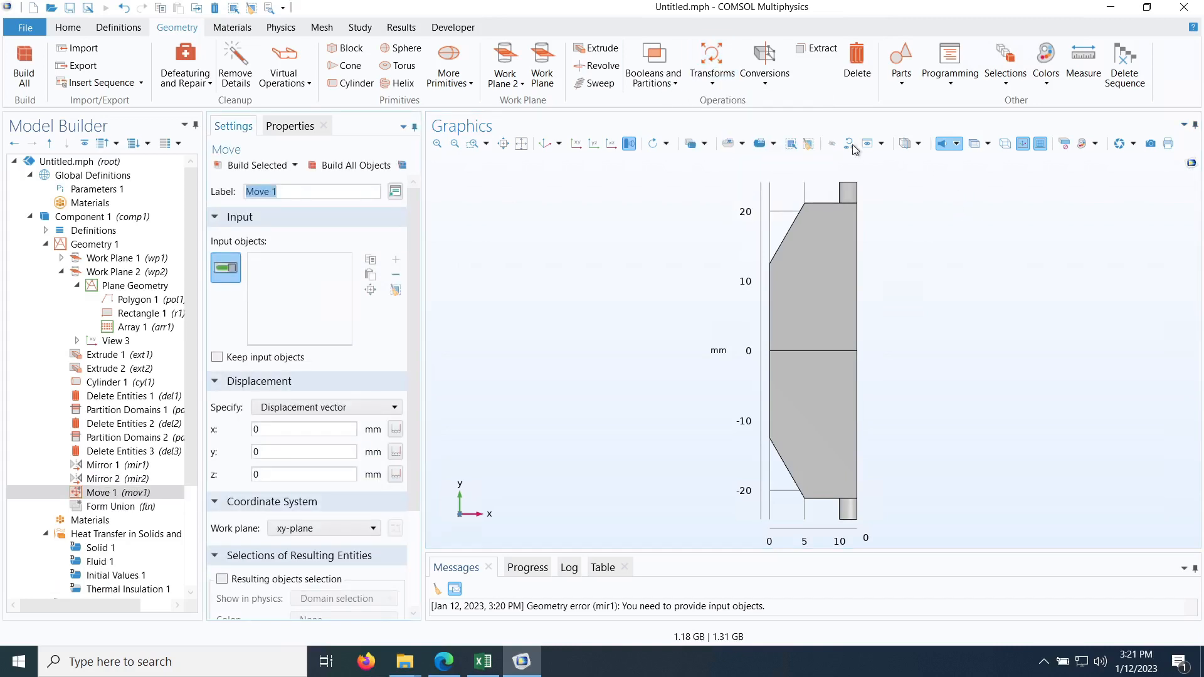
left_click(728, 147)
left_click_drag(691, 165, 980, 546)
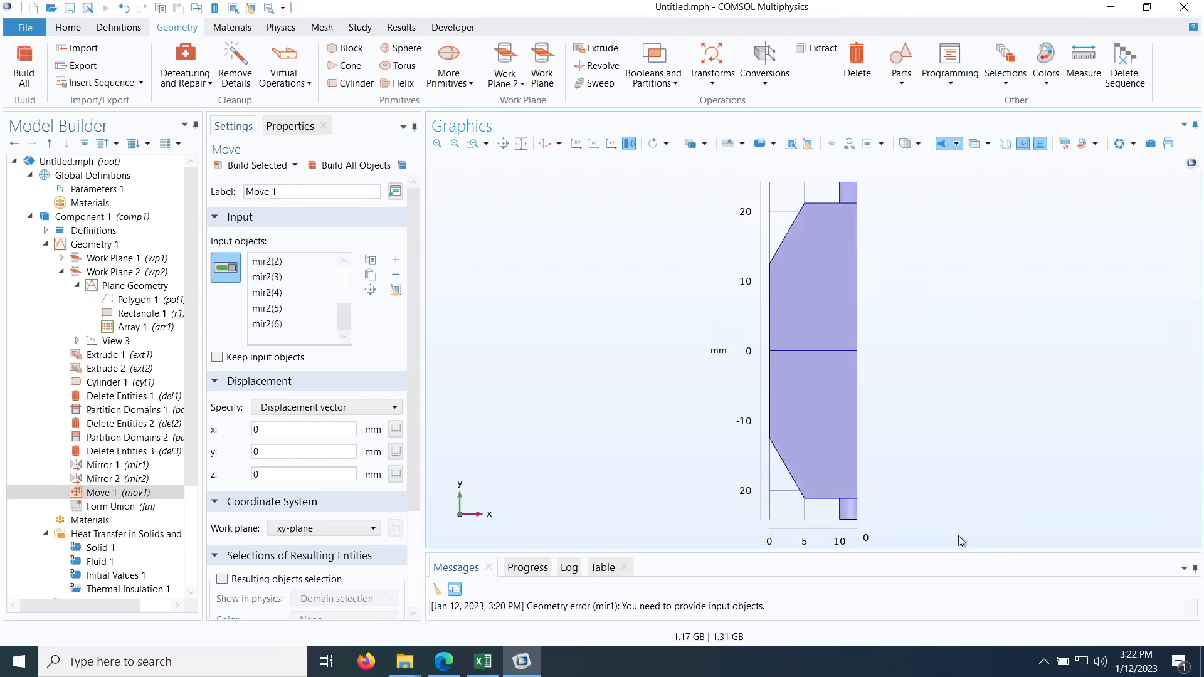
left_click(281, 430)
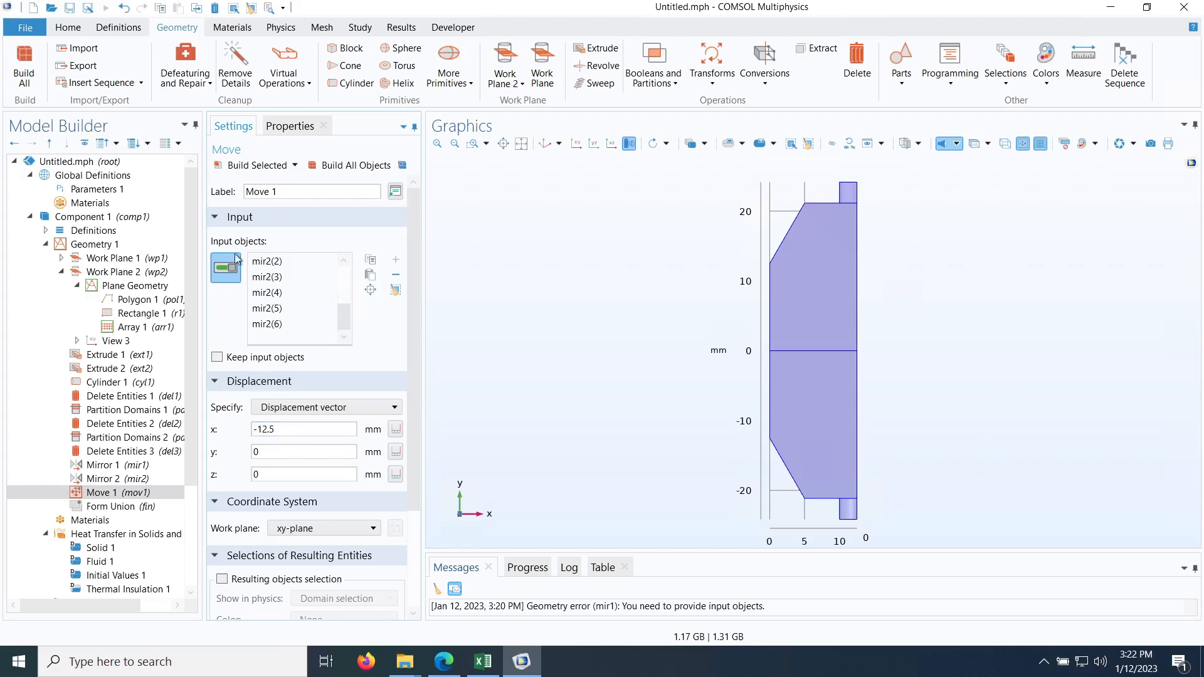
left_click(267, 165)
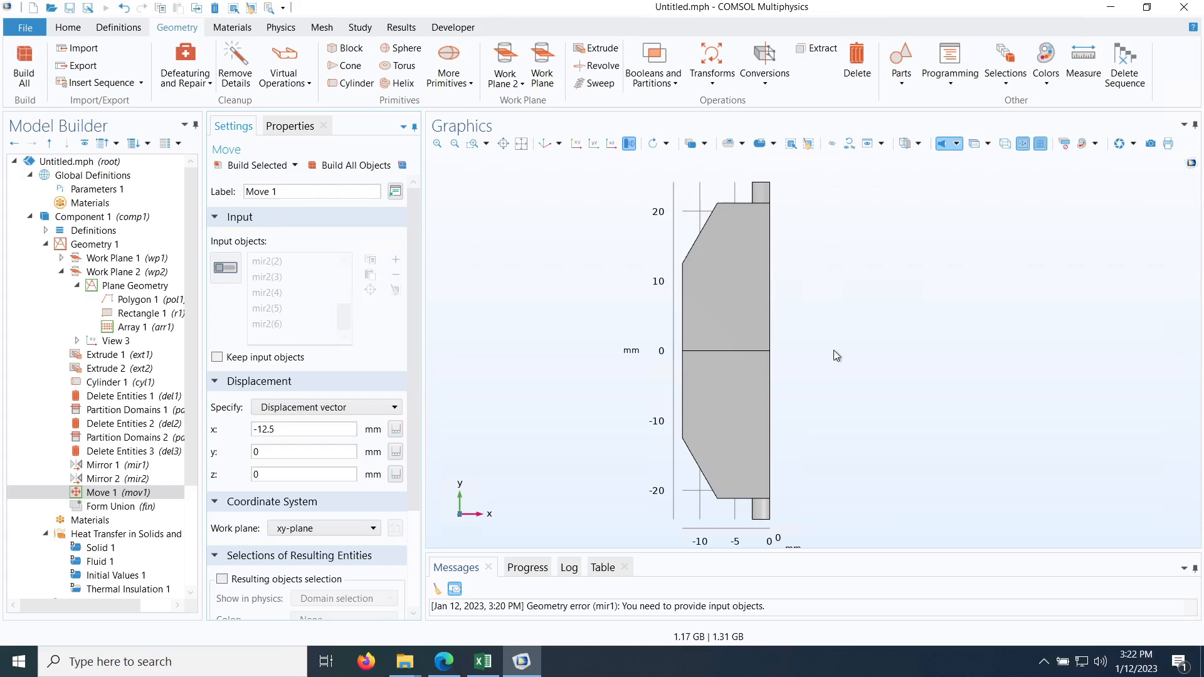
- Add a work plane parallel to the xy-plane at z-coordinate -5 mm and build it
left_click(546, 144)
left_click_drag(676, 382, 843, 331)
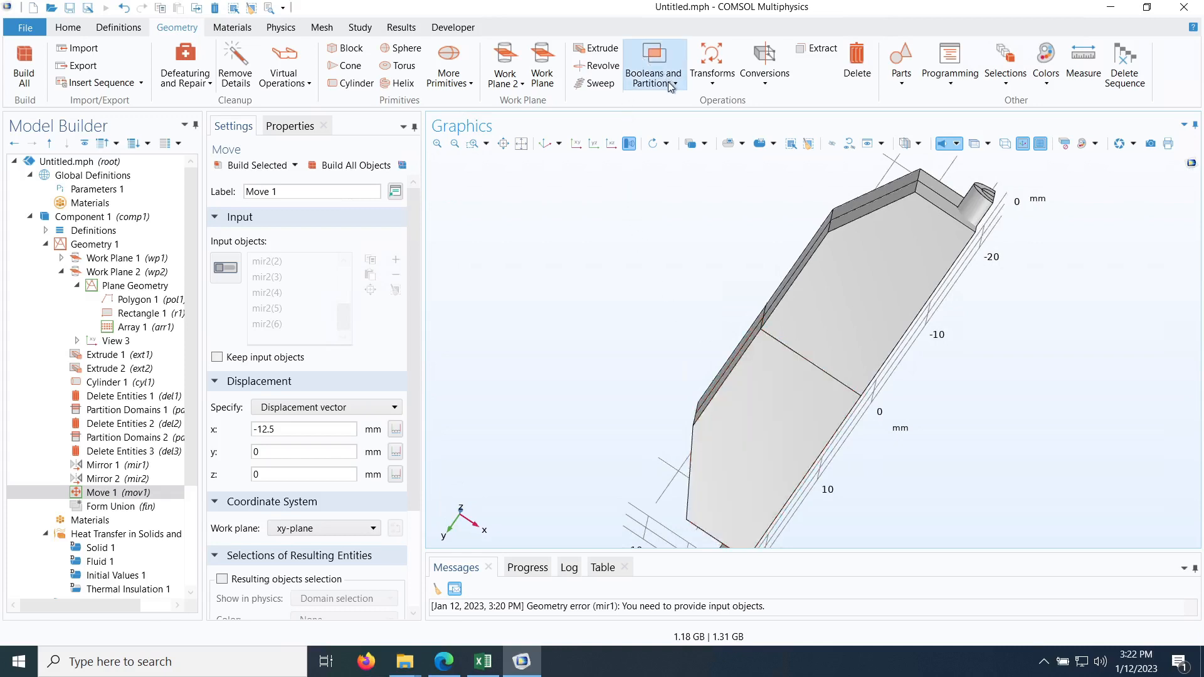
left_click(543, 77)
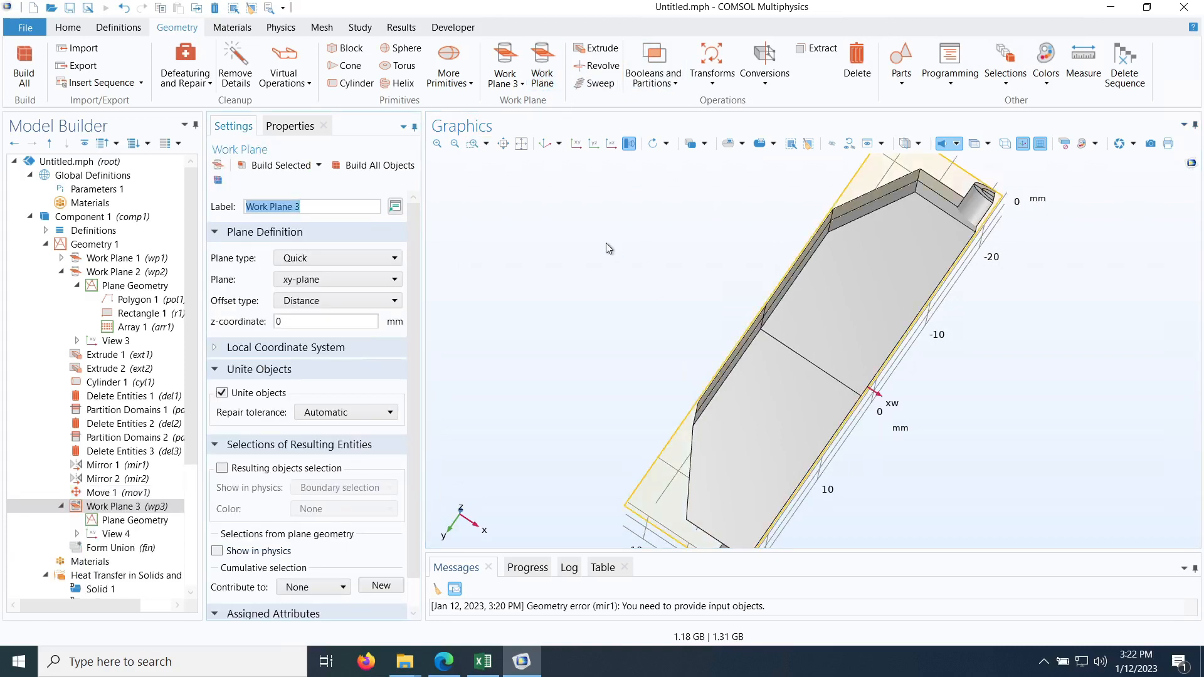
left_click_drag(603, 273, 621, 374)
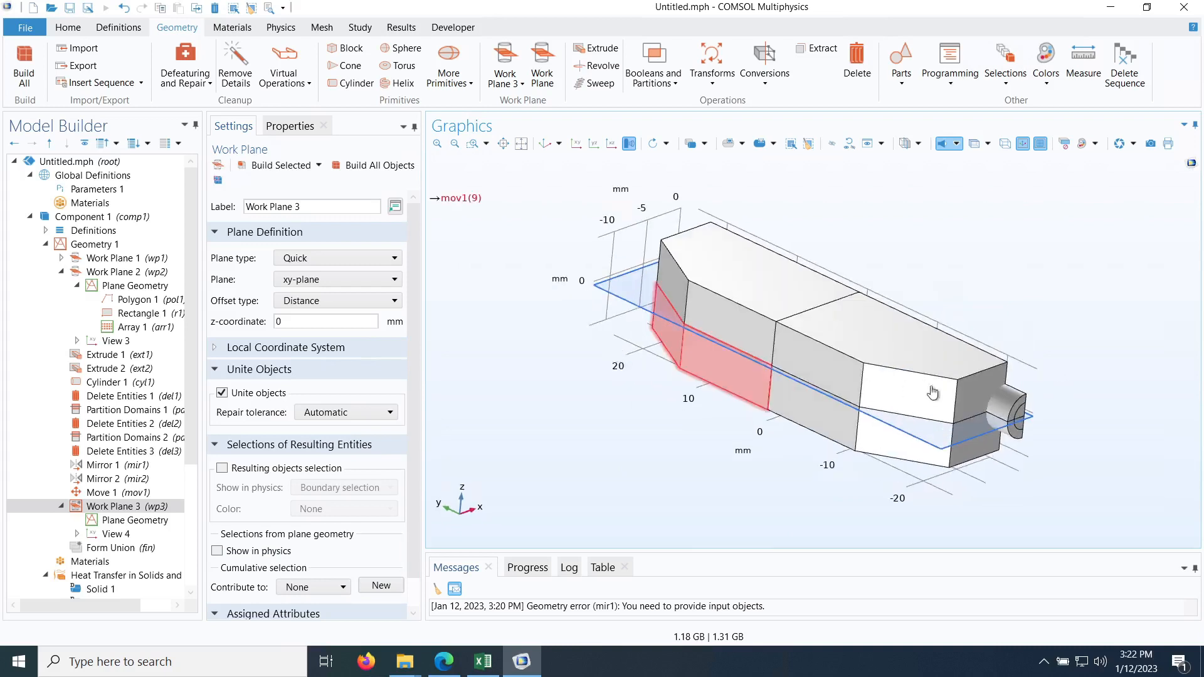
double_click(332, 321)
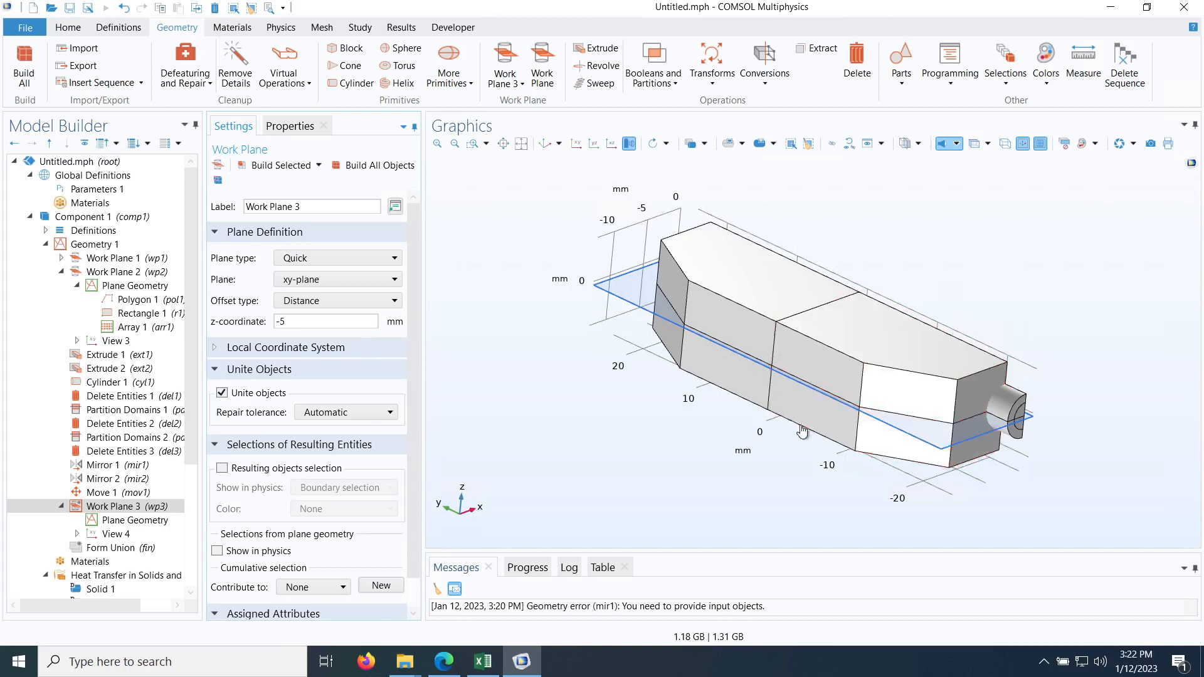
left_click(276, 165)
- In Work Plane 3's plane geometry, build a 12.5 by 25 mm rectangle with its corner at xw -12.5, yw -12.5 mm
left_click_drag(617, 476, 777, 421)
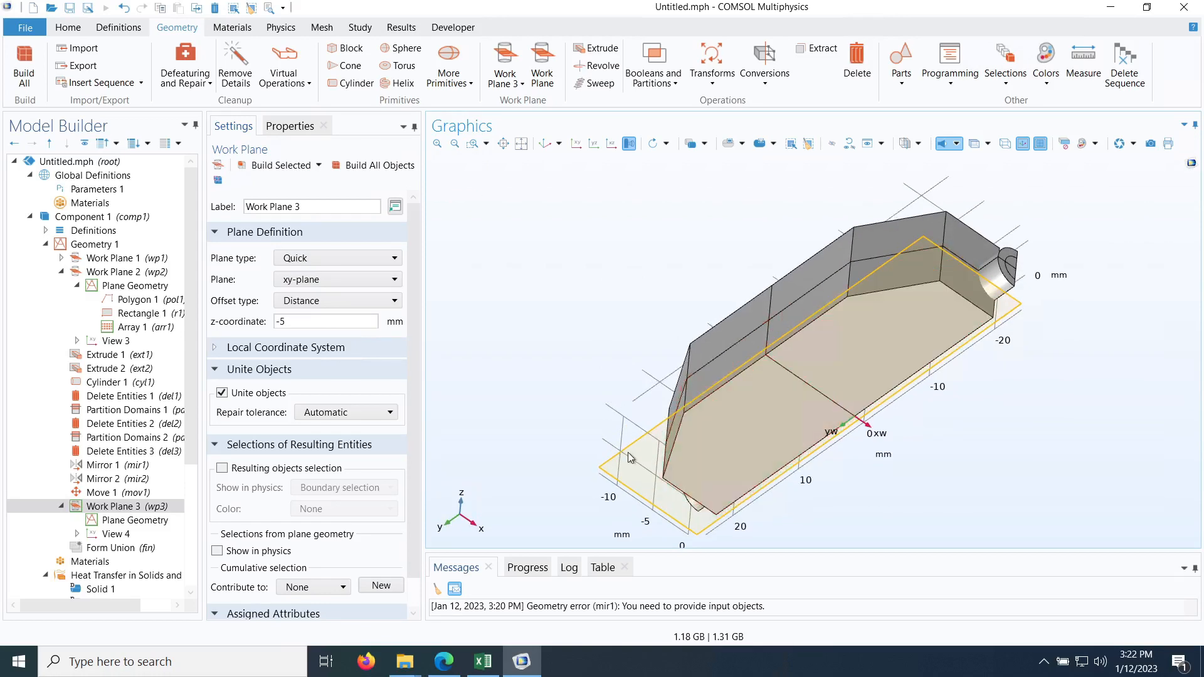
left_click(167, 525)
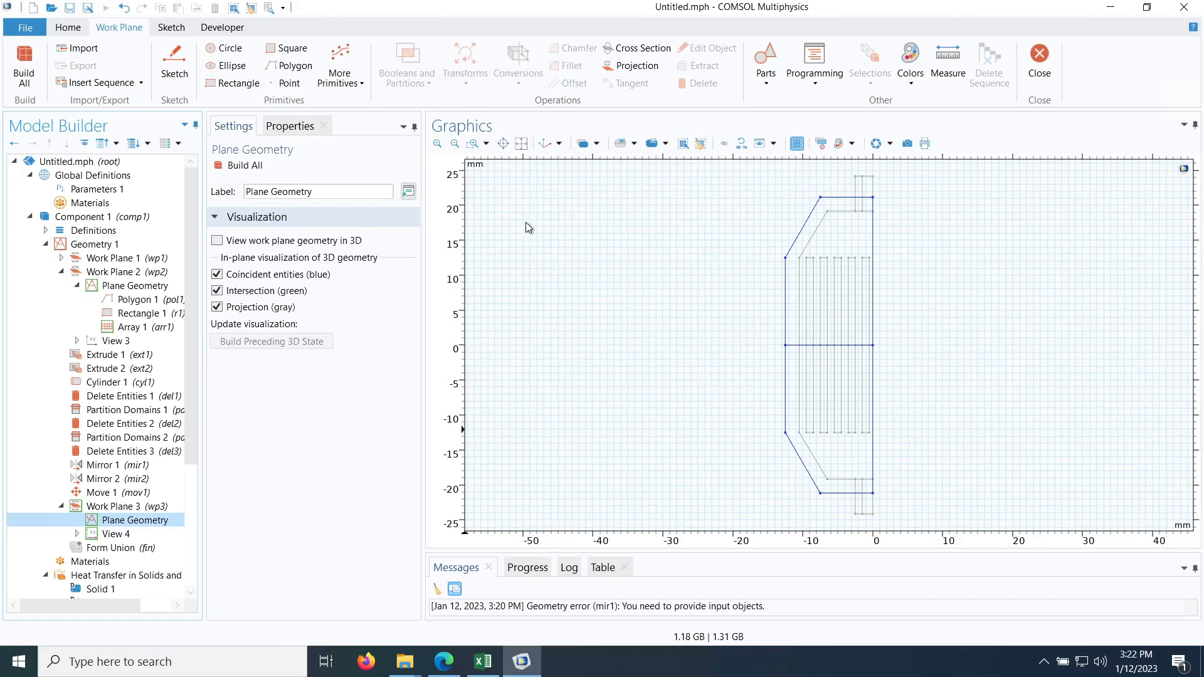
left_click(237, 83)
double_click(256, 295)
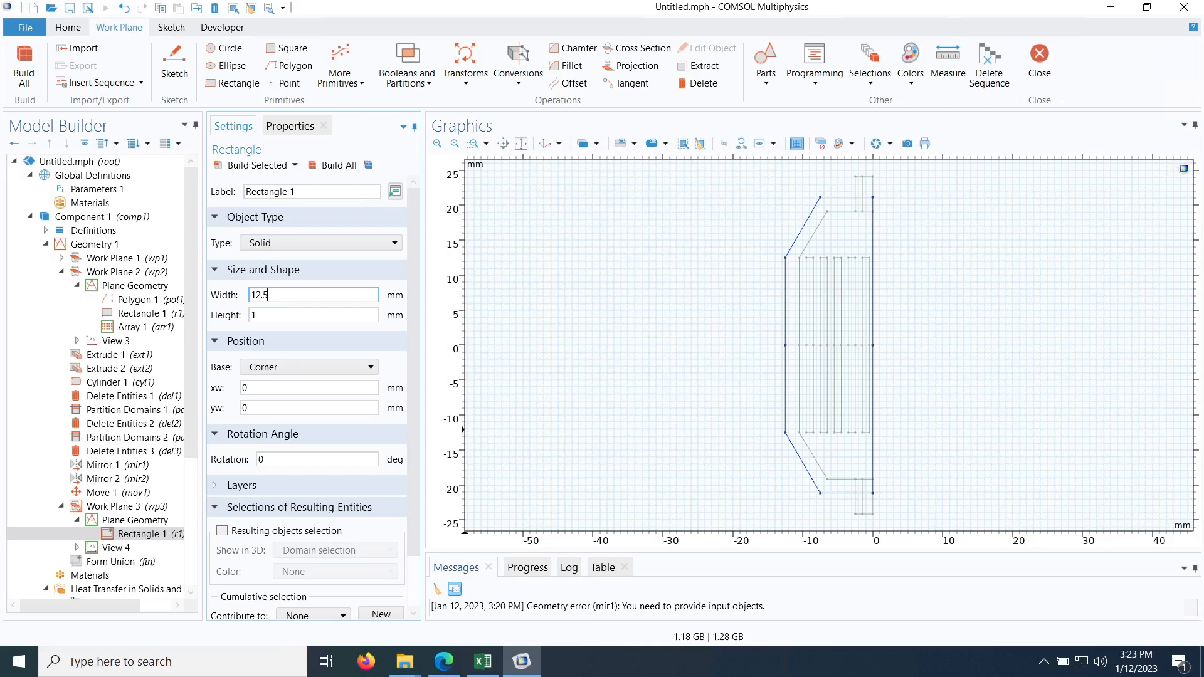
double_click(269, 314)
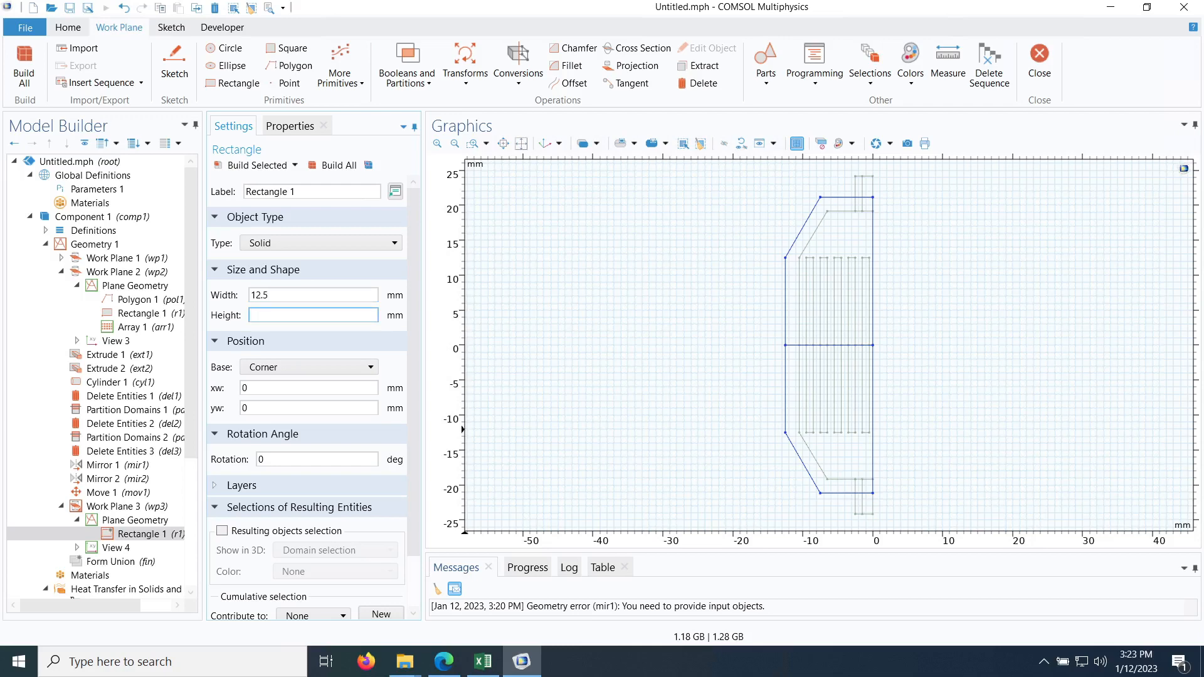
key("Tab")
key("Tab")
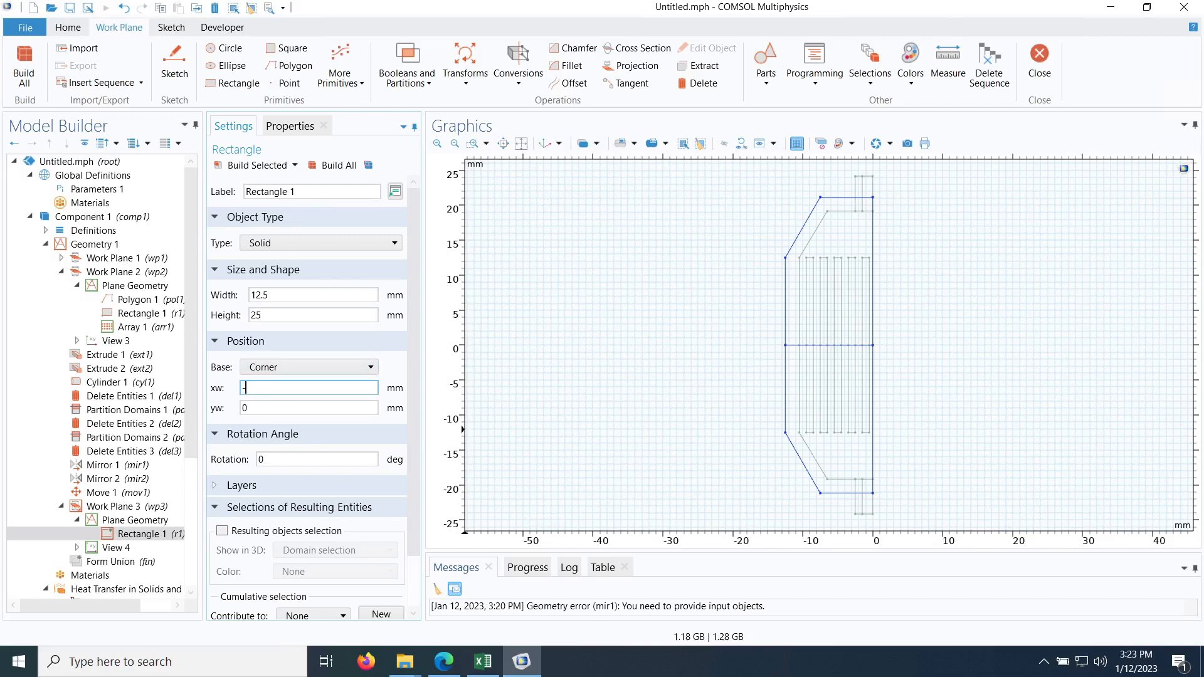
key("Tab")
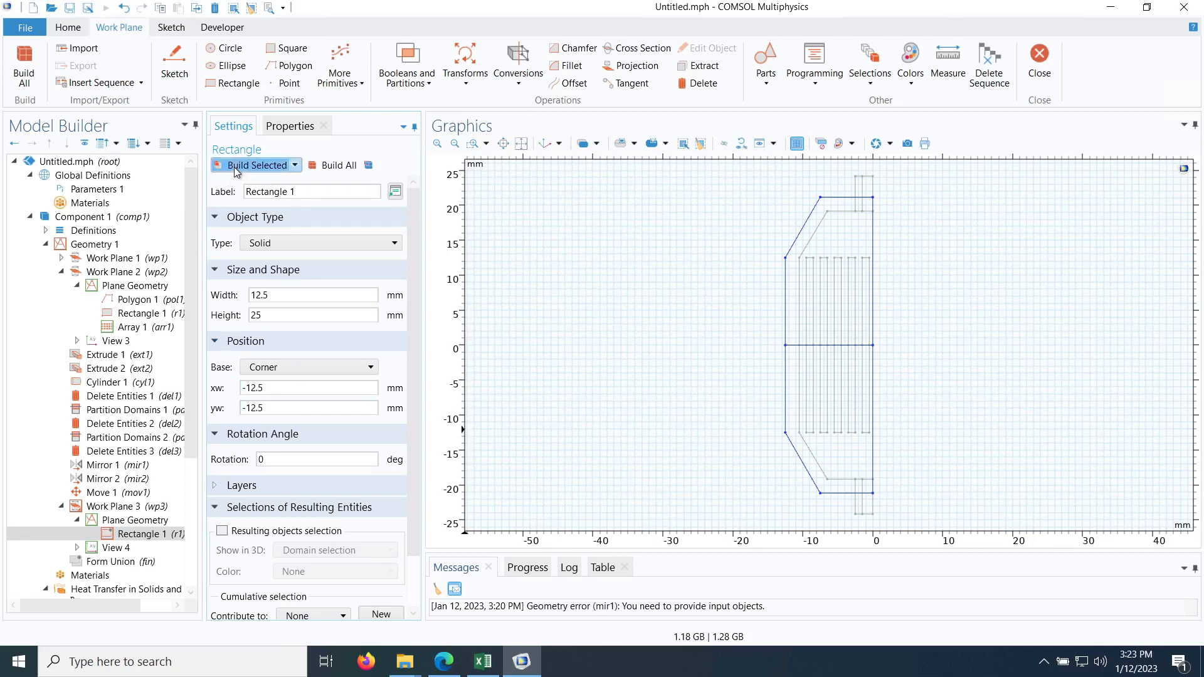
left_click(251, 165)
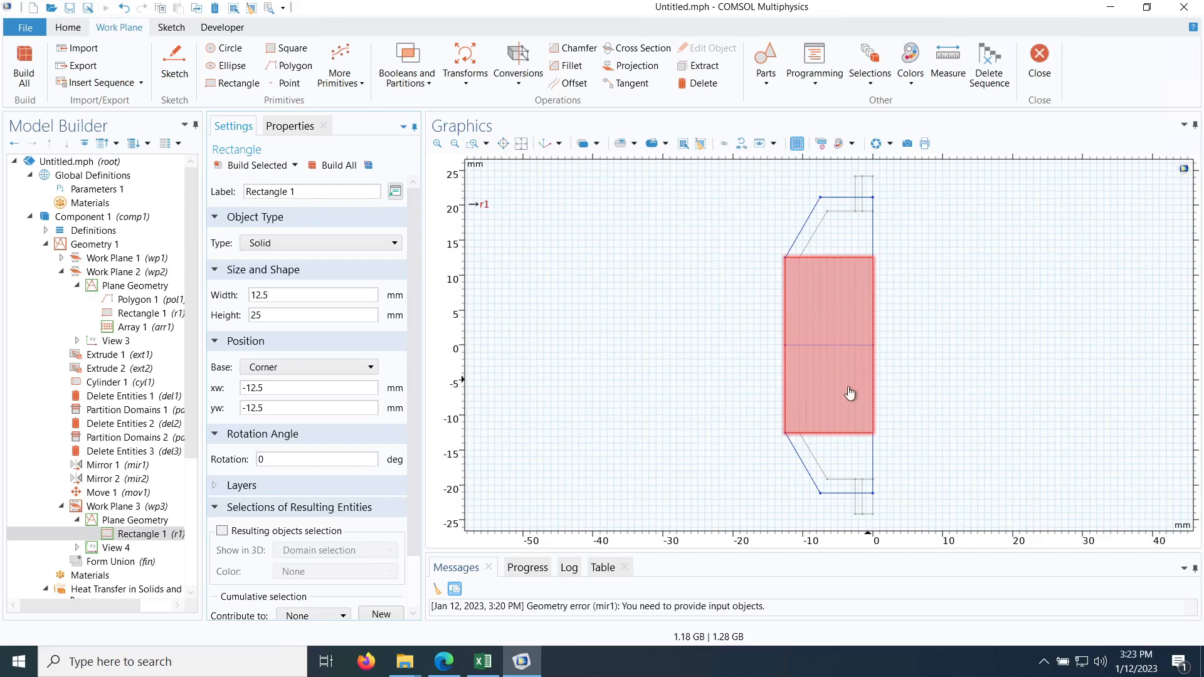
- Build a second rectangle, 5 mm wide and 10 mm high, with its corner at xw -5, yw -5 mm
left_click(232, 84)
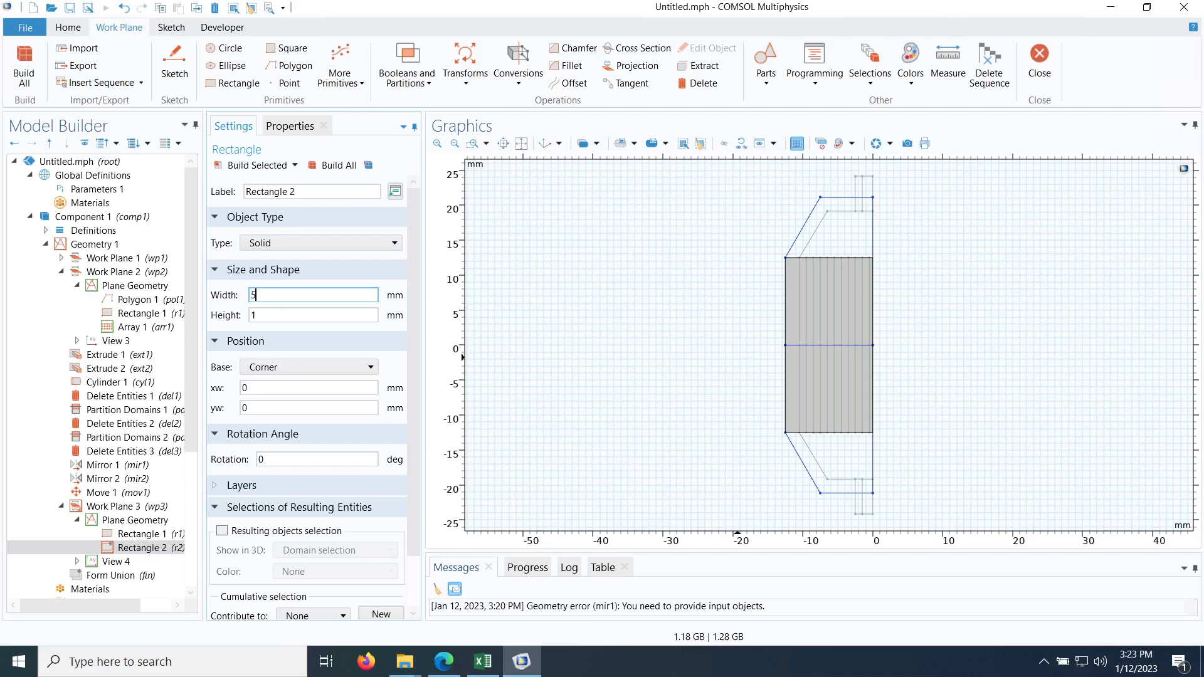
key("Tab")
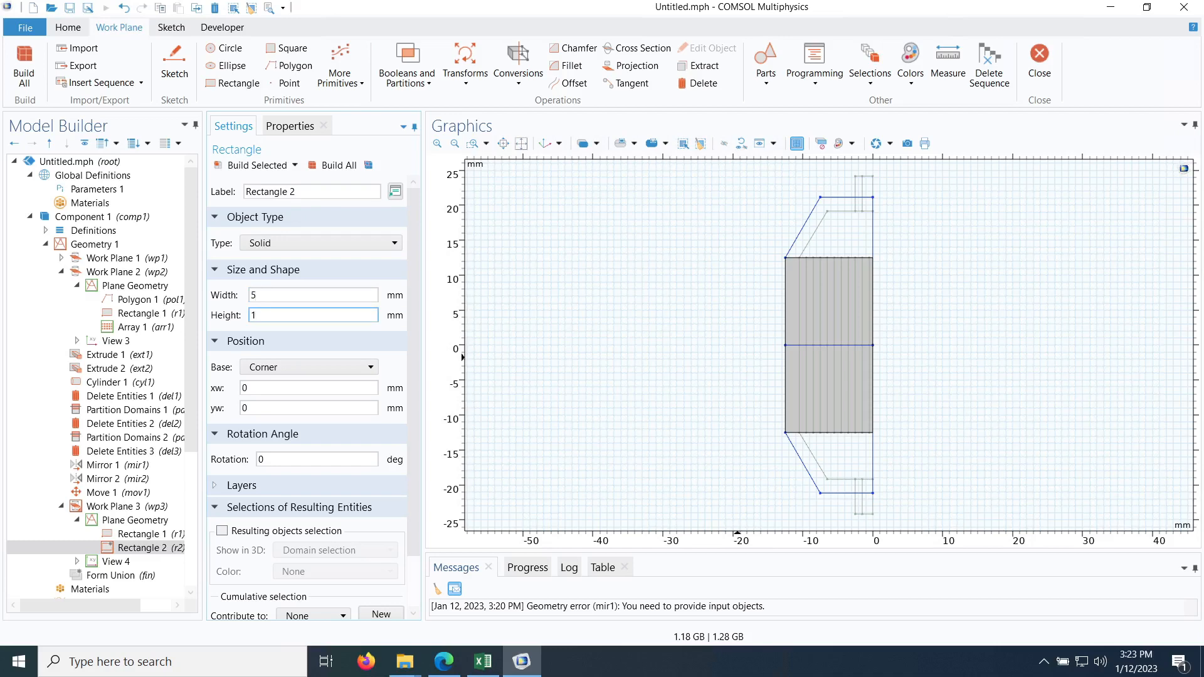
key("Tab")
key("Tab")
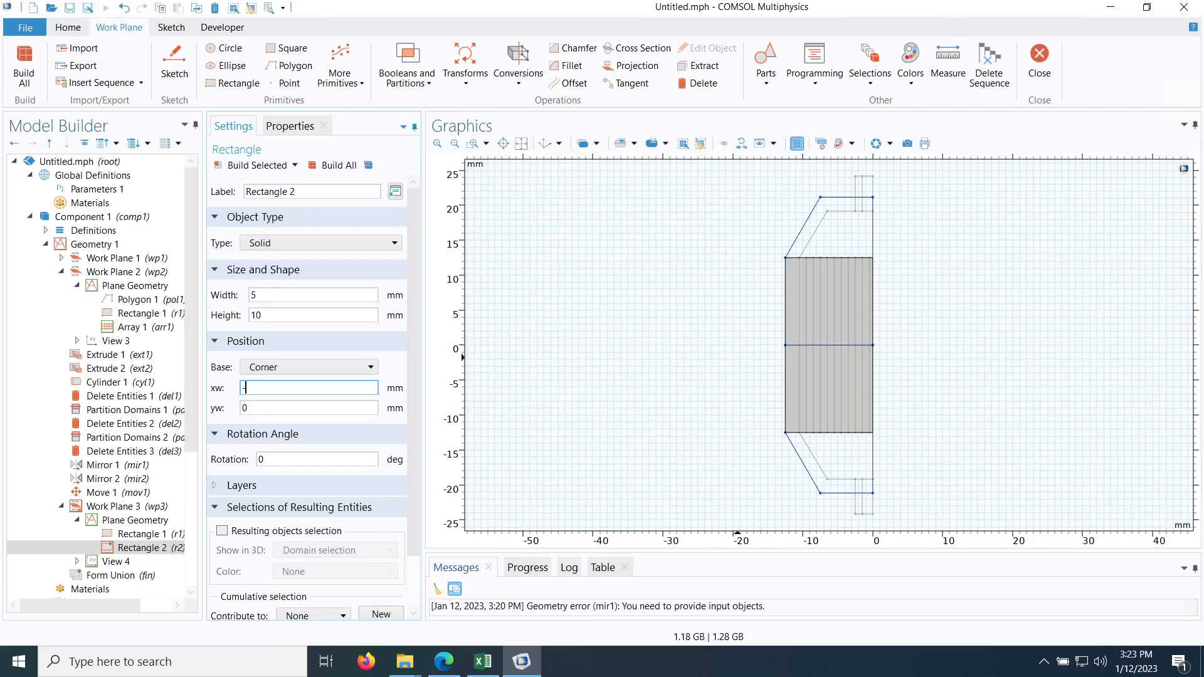
left_click(262, 407)
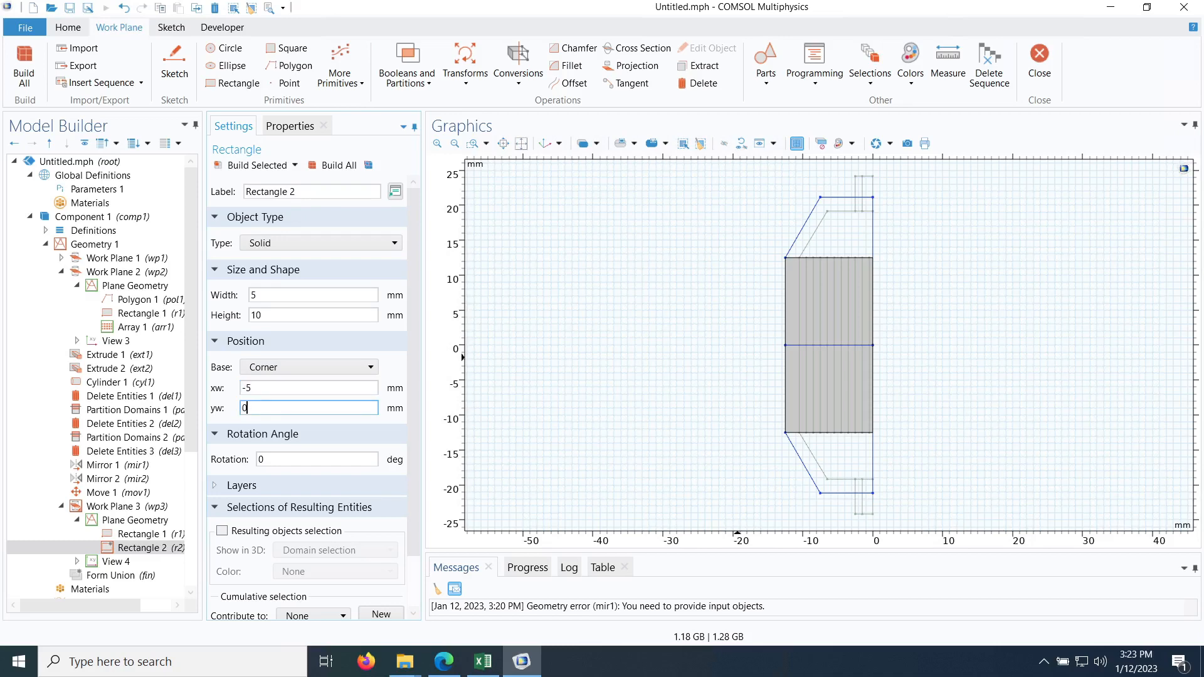
type("-5")
left_click(251, 165)
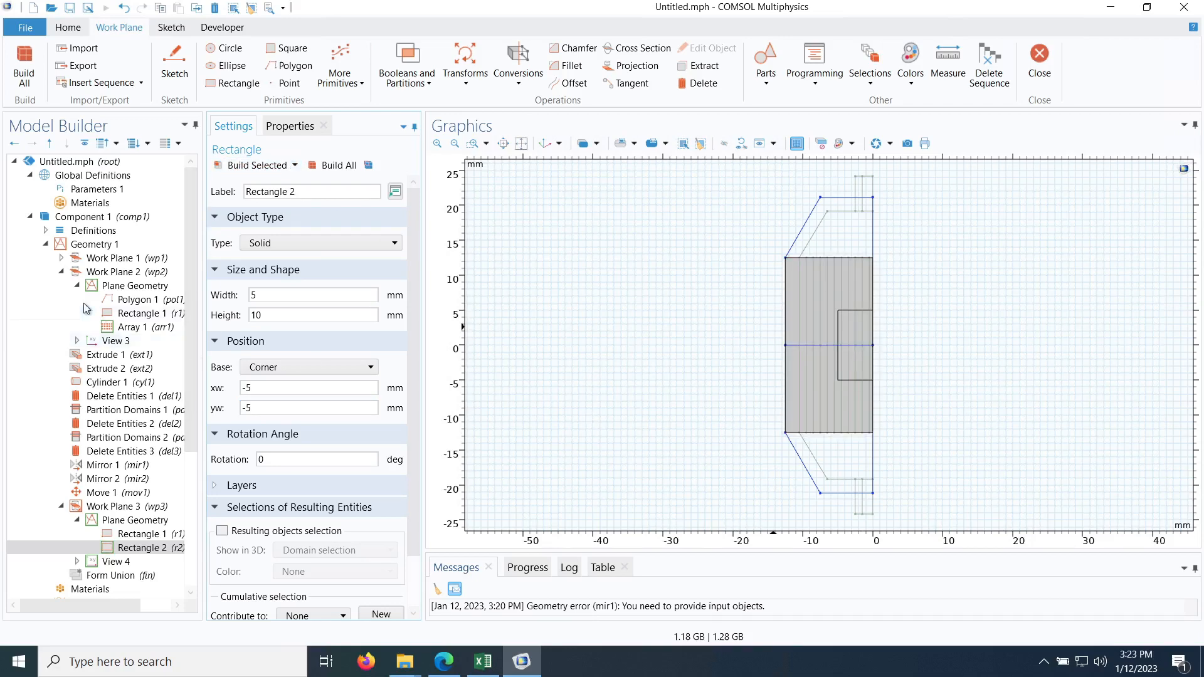
- Build the complete geometry through Form Union, including the chip and hot-spot rectangles of Work Plane 3
left_click(60, 271)
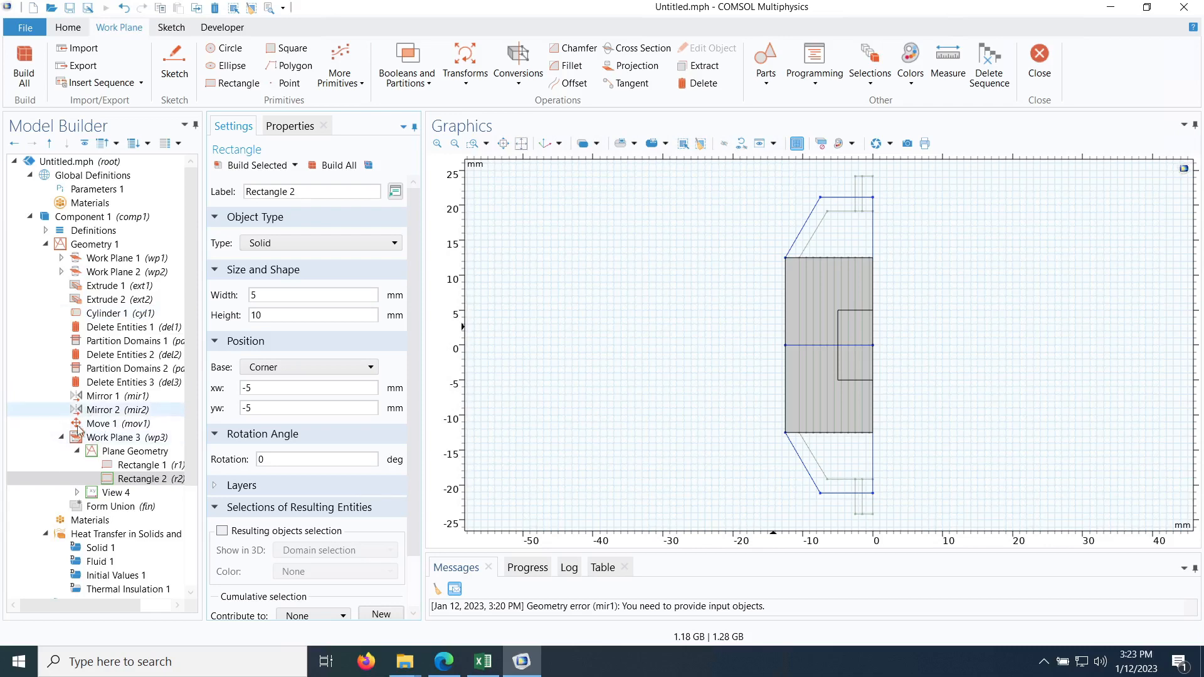
double_click(106, 439)
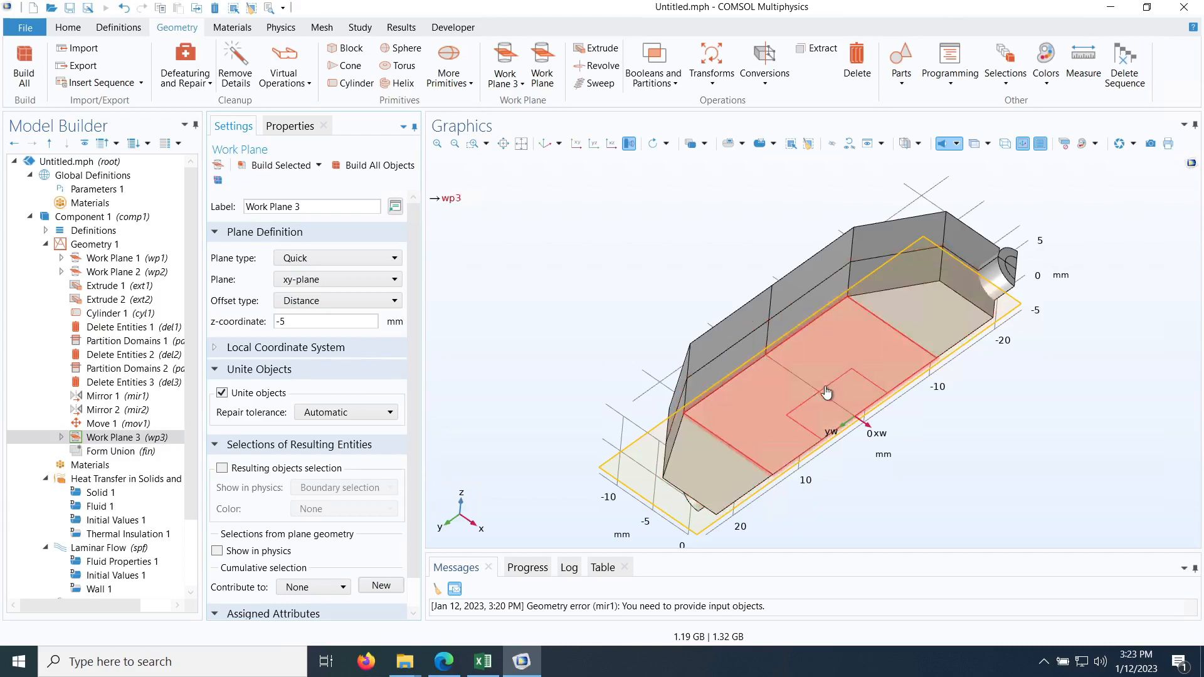
left_click(93, 244)
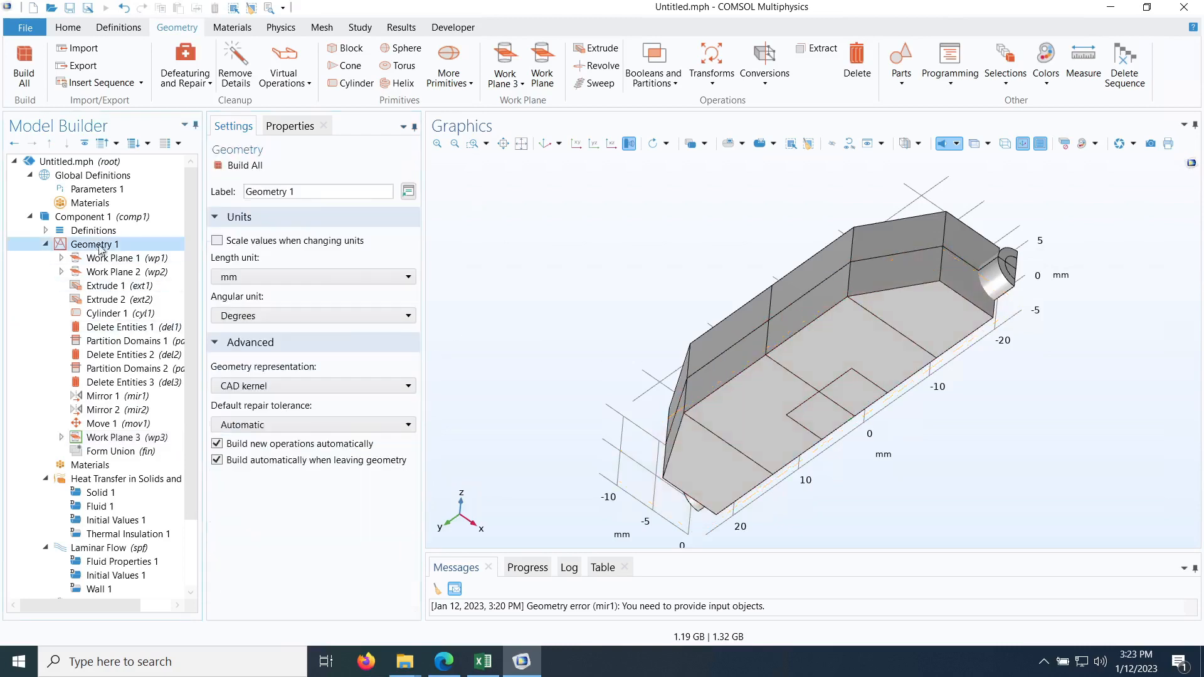
left_click(247, 165)
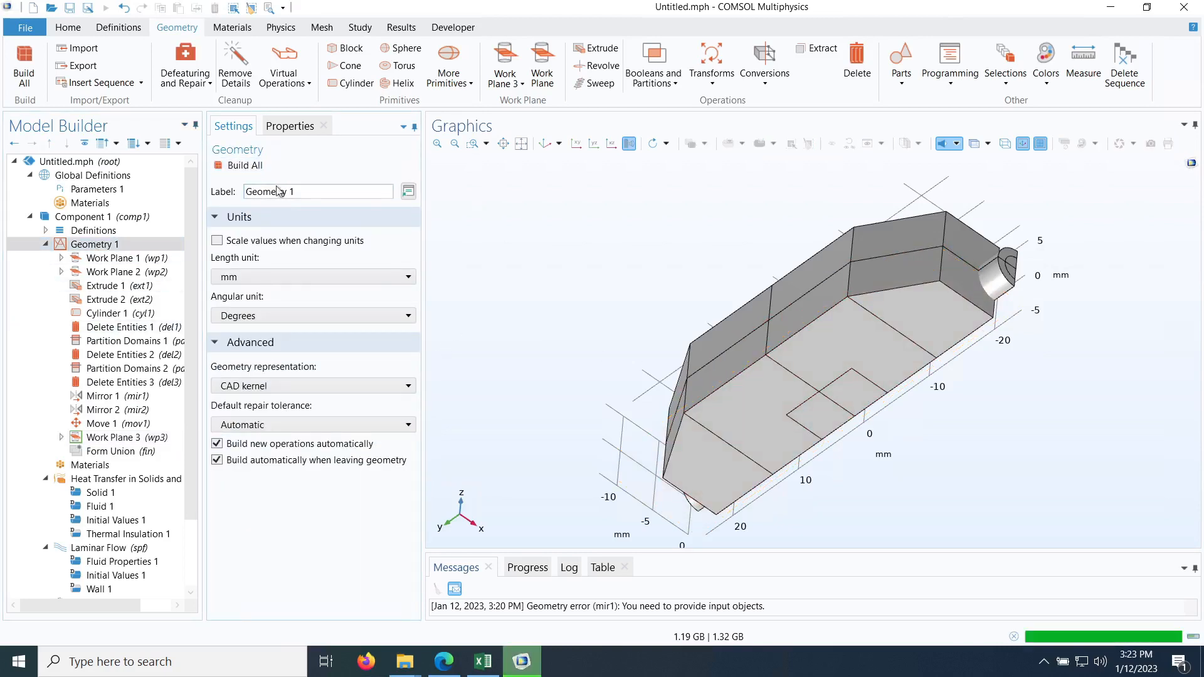
left_click_drag(1042, 369, 906, 391)
left_click(809, 337)
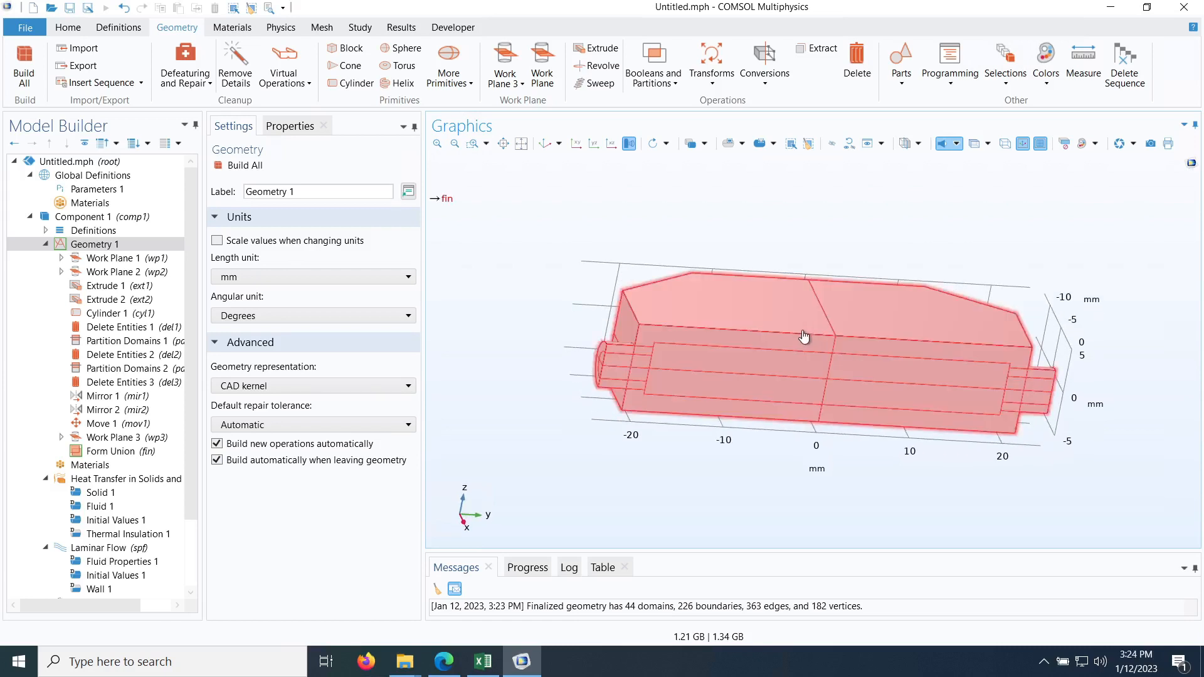
- Add an explicit selection to the component definitions with Domain as its geometric entity level
left_click(45, 246)
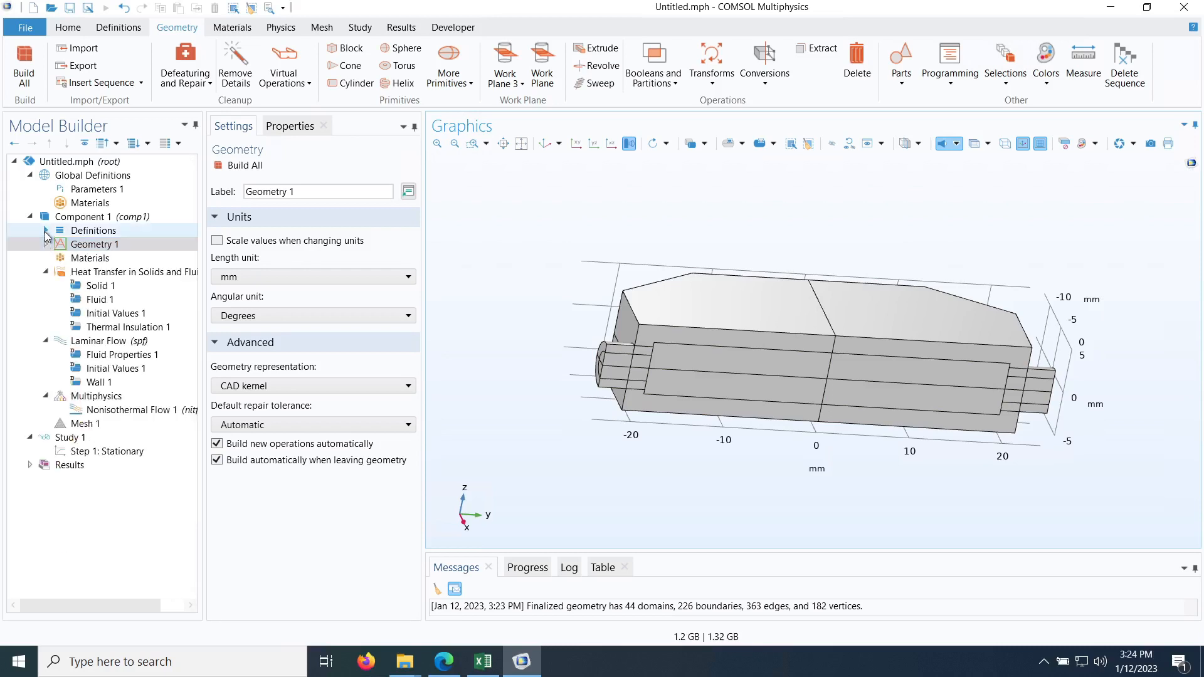
left_click(45, 232)
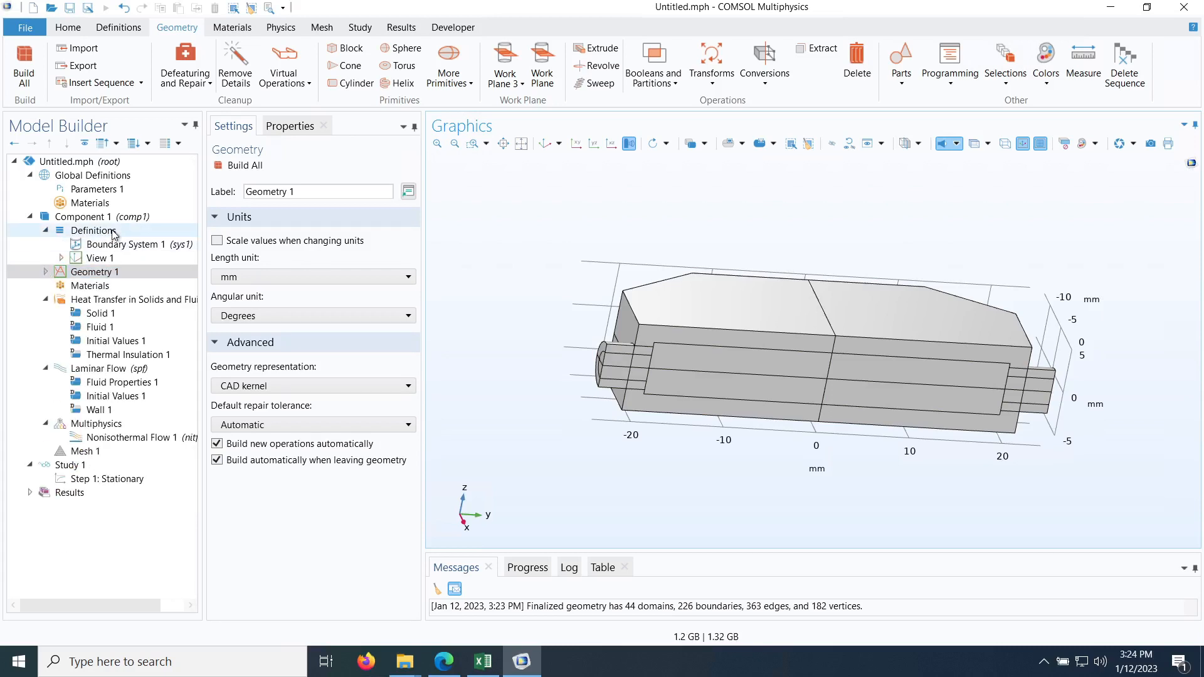
left_click(114, 29)
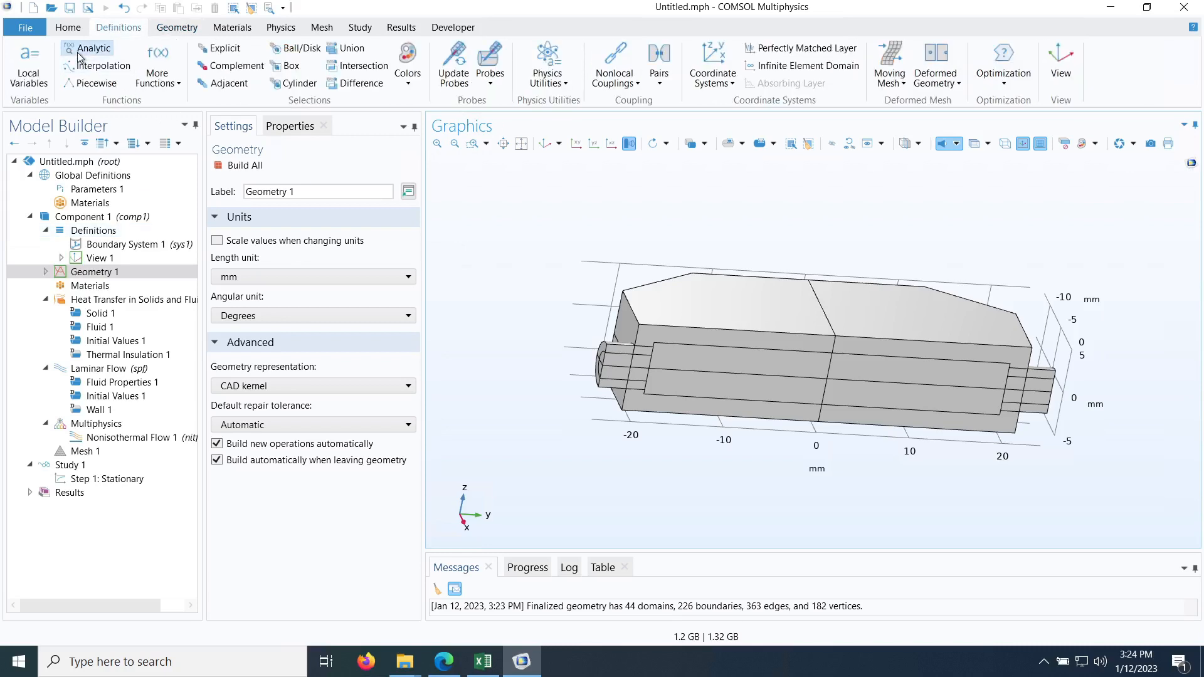
left_click(226, 53)
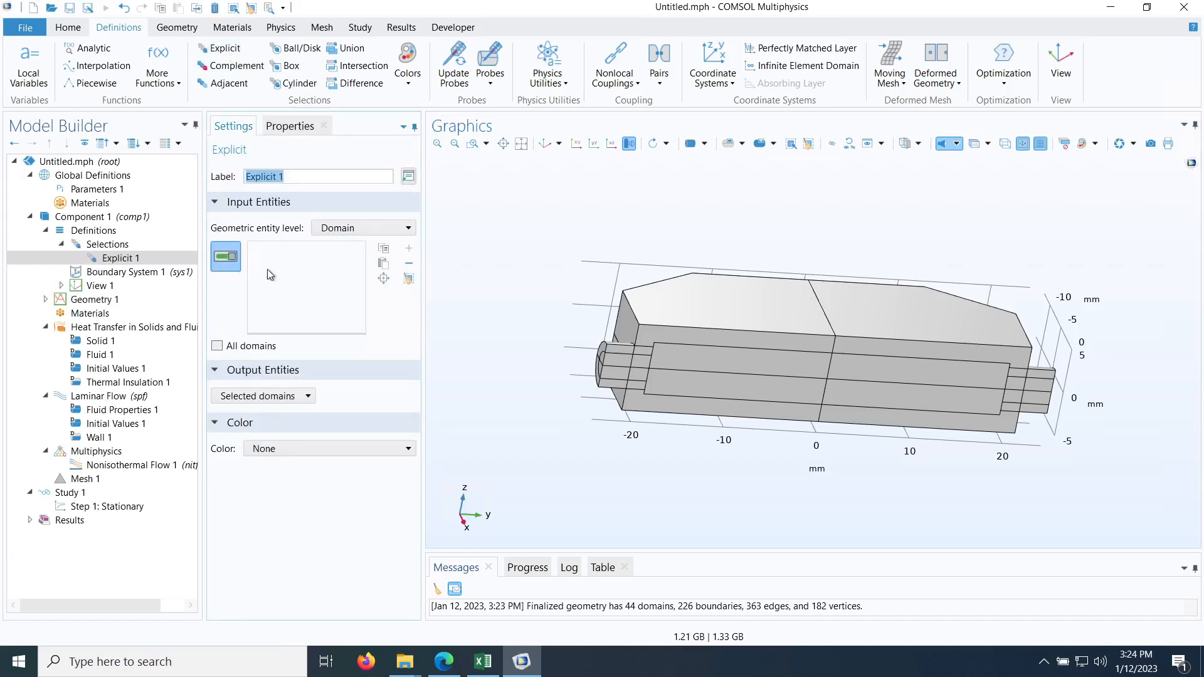
left_click(333, 229)
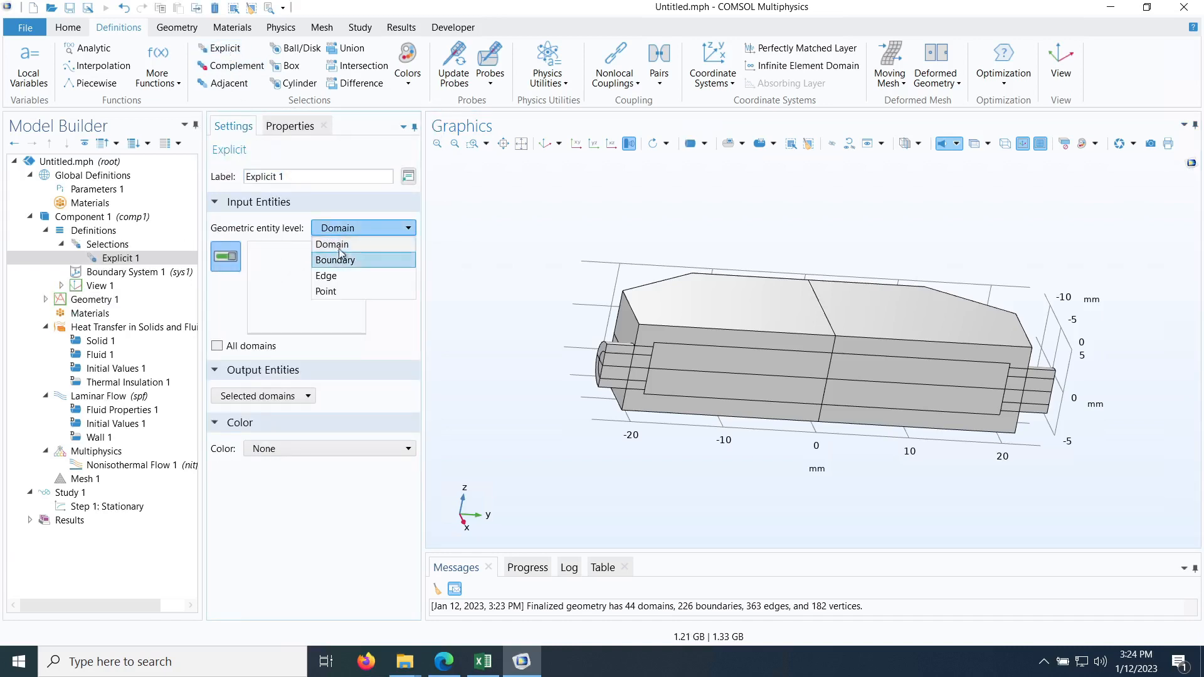
left_click(342, 242)
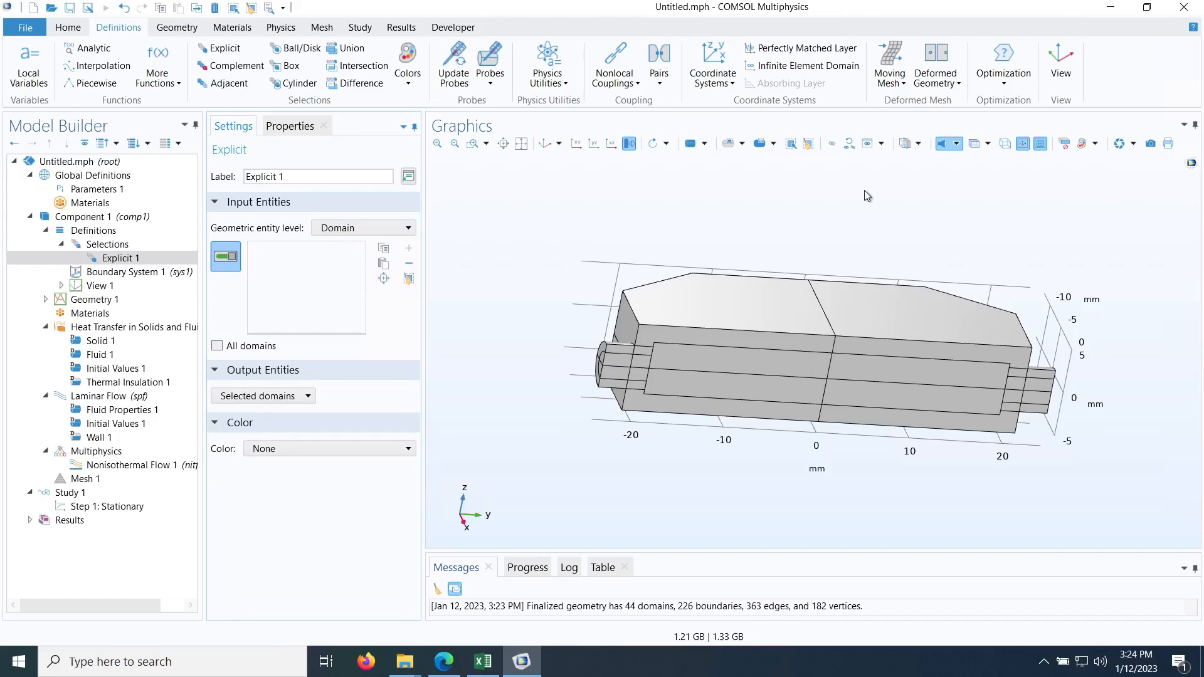
- Hide both upper cover halves and the upper pipe wall domains to expose the fluid region inside the heat sink
left_click_drag(709, 219, 713, 266)
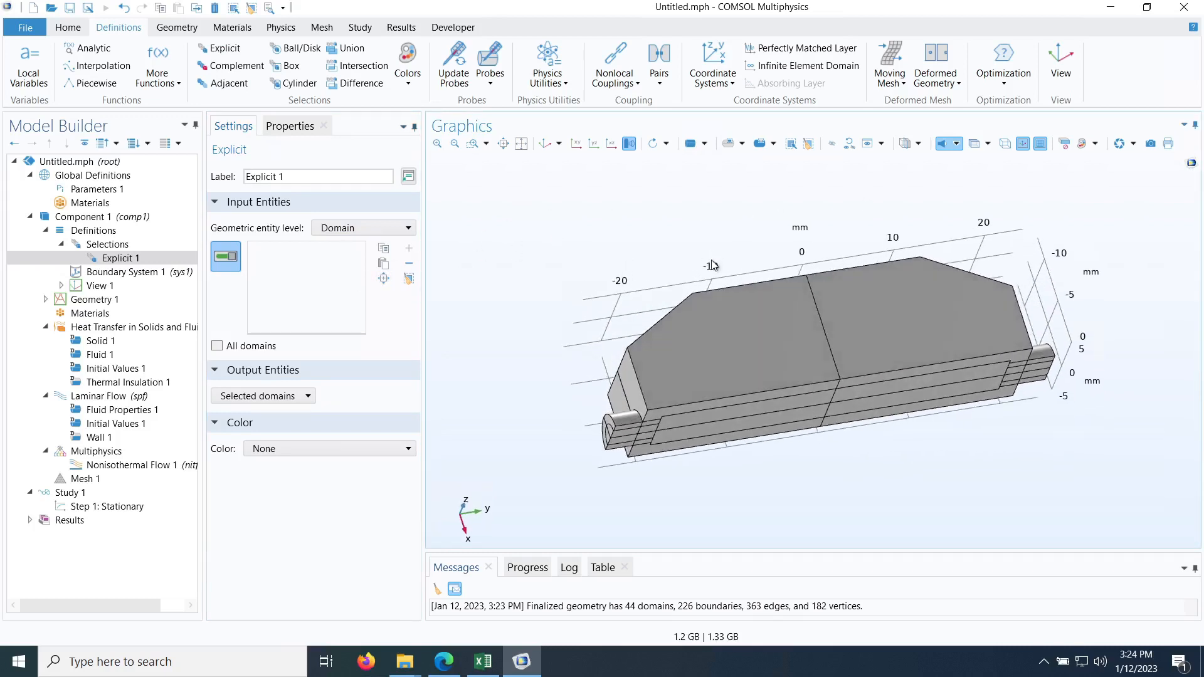
left_click(832, 149)
left_click(740, 342)
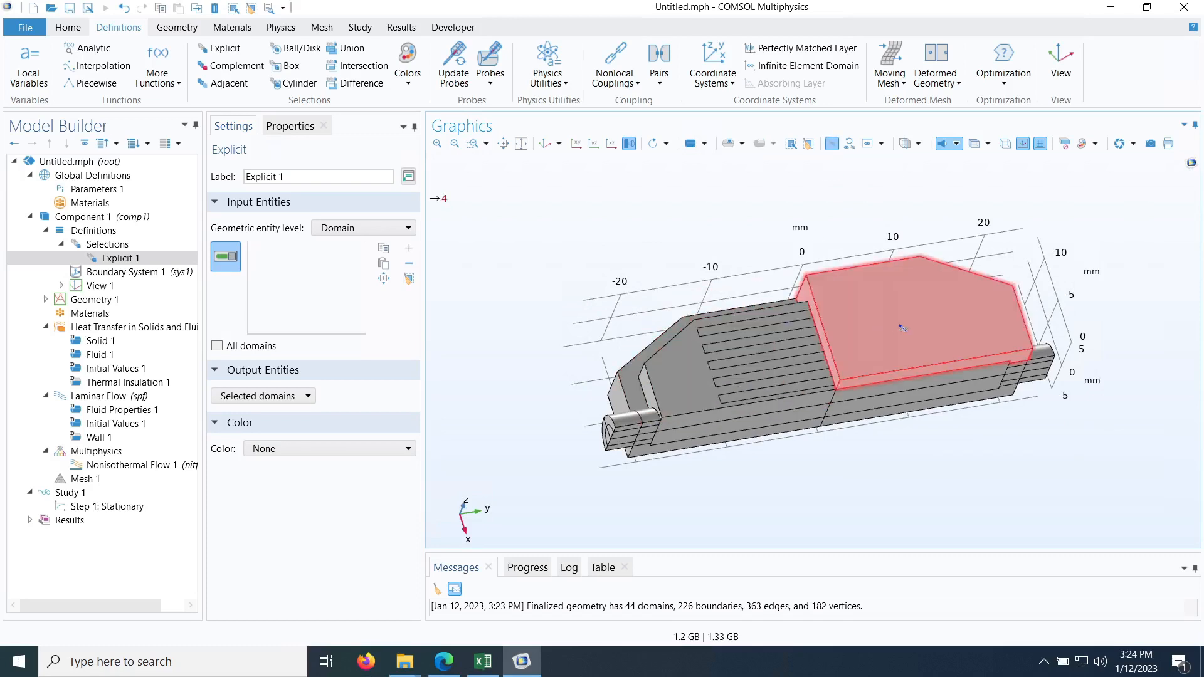
left_click(903, 327)
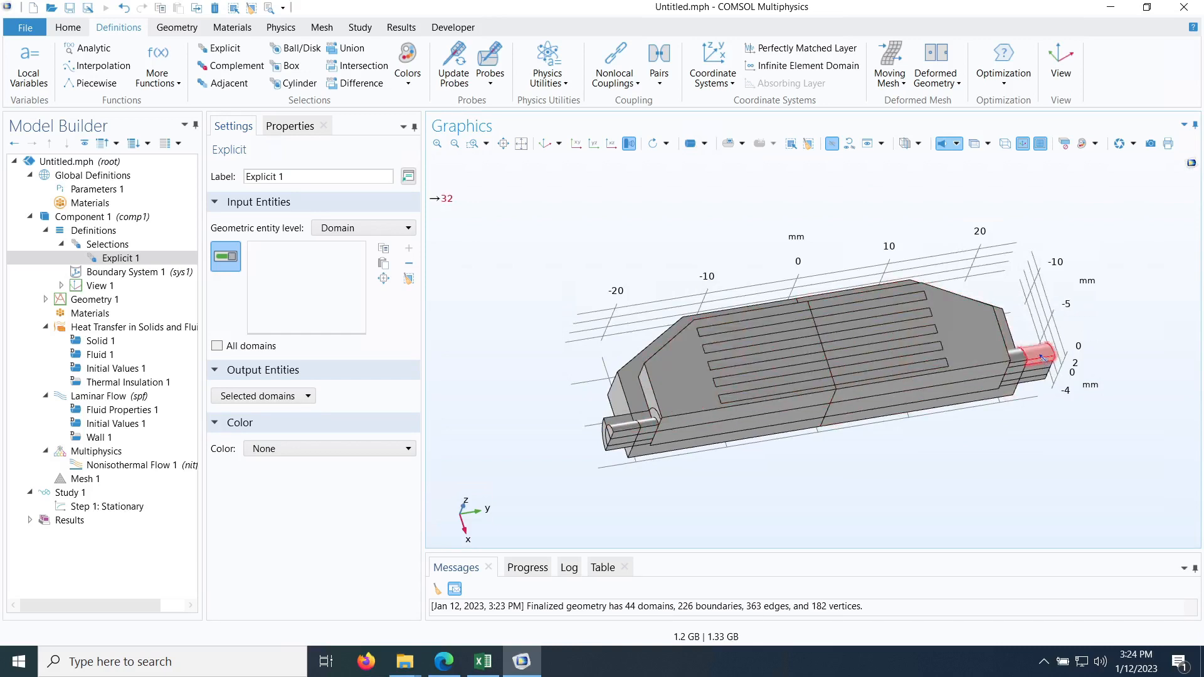
left_click(1040, 358)
left_click(835, 151)
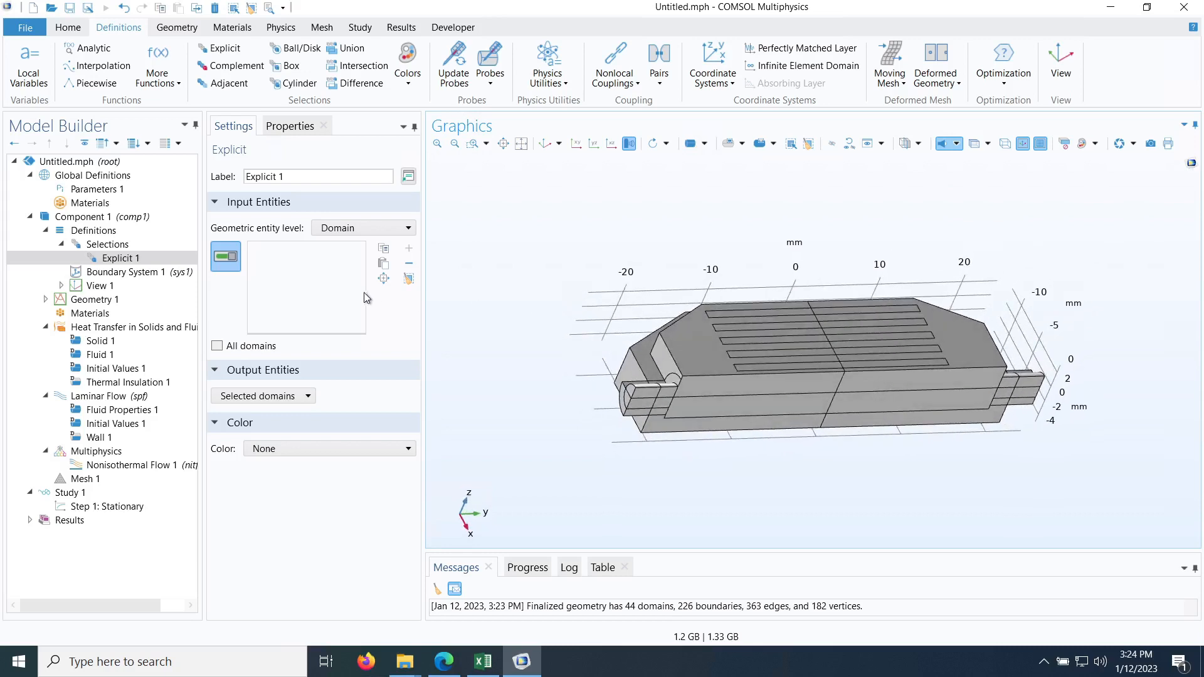
- Add the four fluid domains of the pipe at the negative-y end to the explicit selection
left_click(334, 229)
left_click(333, 244)
left_click(649, 396)
left_click(643, 406)
left_click(665, 393)
left_click(665, 406)
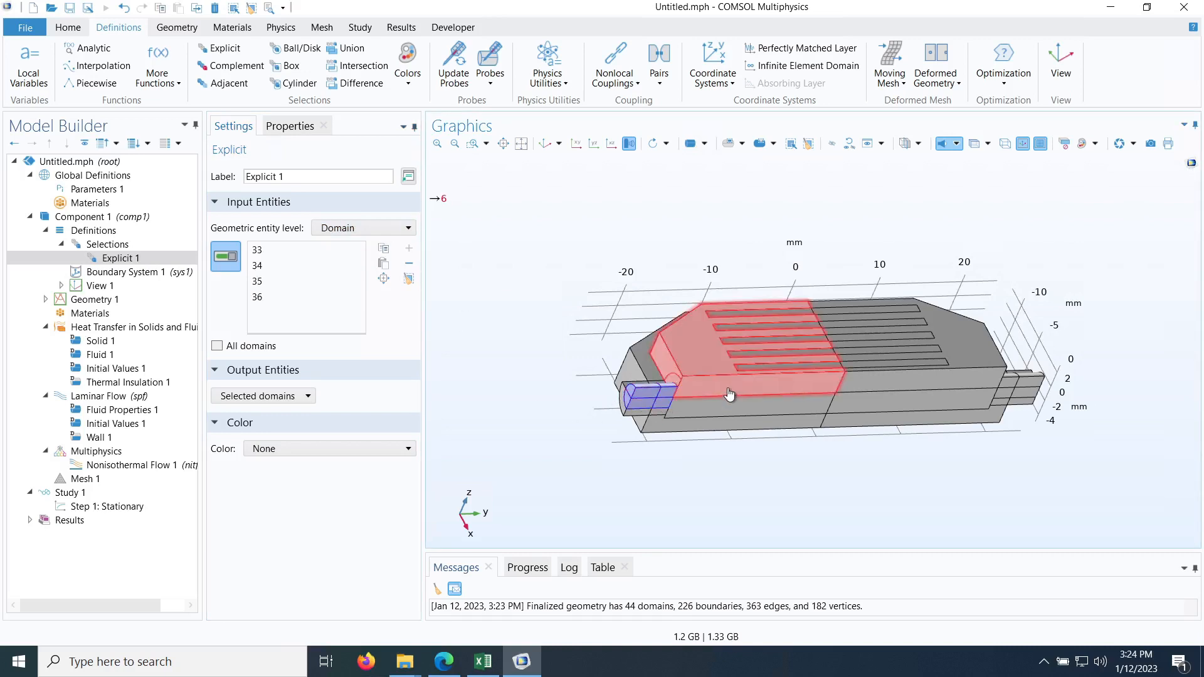
- Add the four fluid domains of the finned chamber and those of the pipe at the positive-y end to the selection
left_click(731, 398)
left_click(730, 412)
left_click(869, 388)
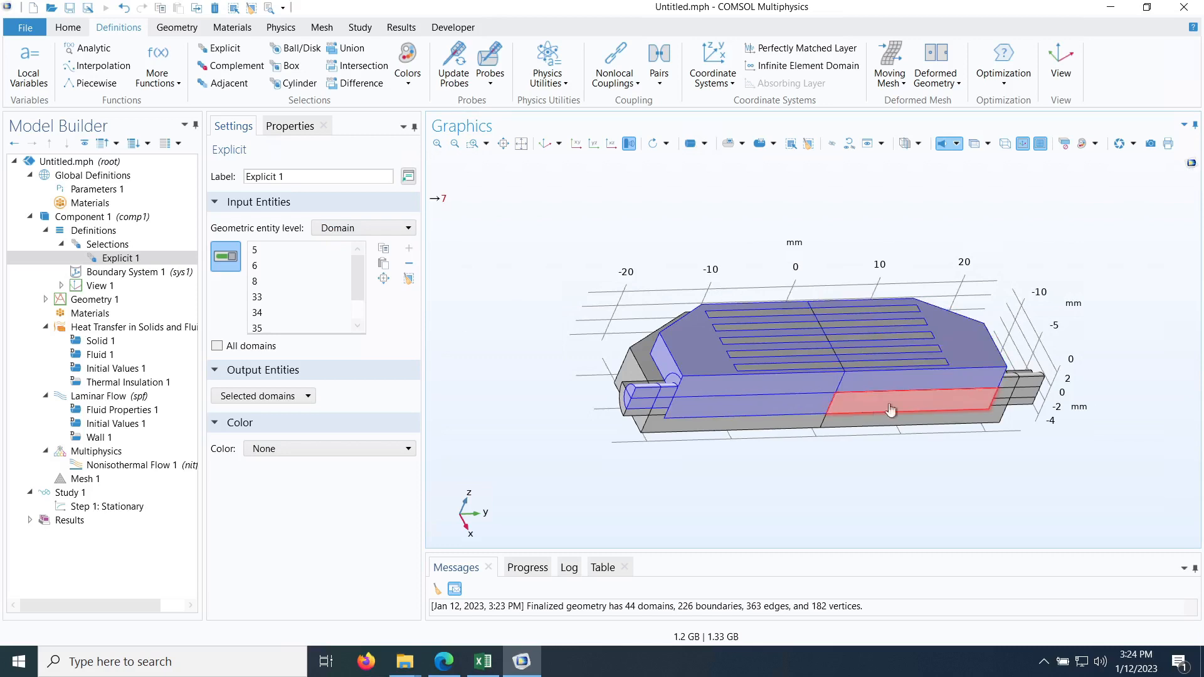
left_click(869, 404)
left_click(1016, 384)
left_click(1007, 402)
left_click(1029, 398)
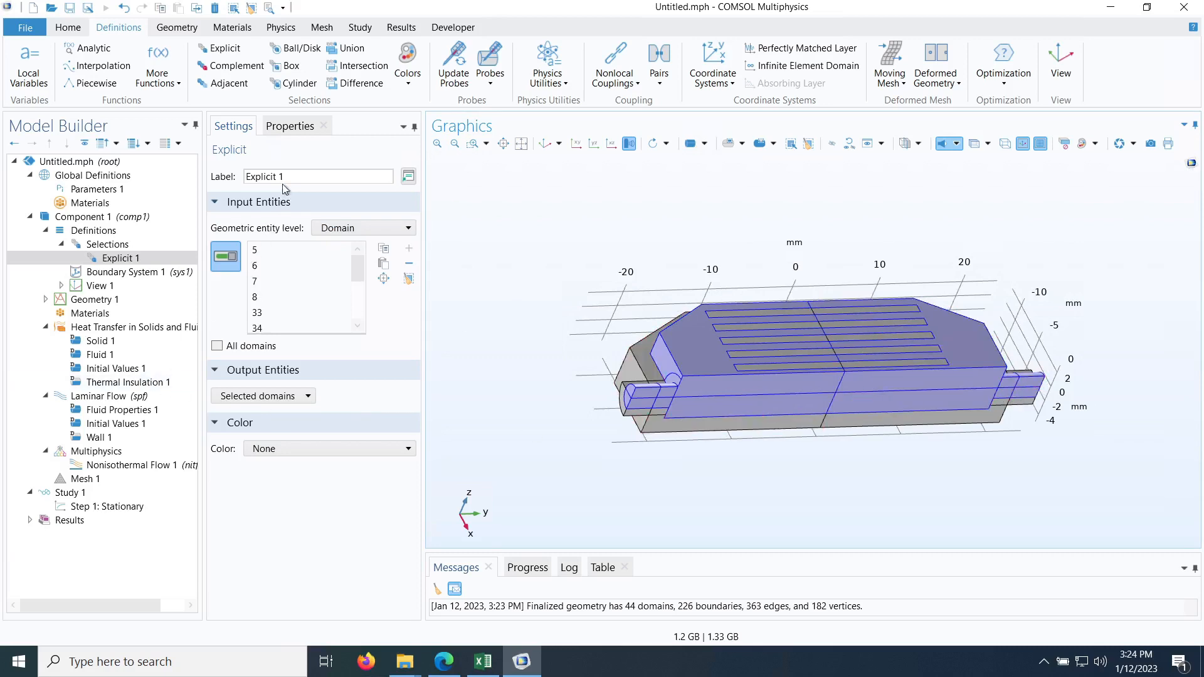
- Label the explicit selection of fluid domains water
left_click_drag(284, 178, 229, 175)
type("wat")
left_click(121, 247)
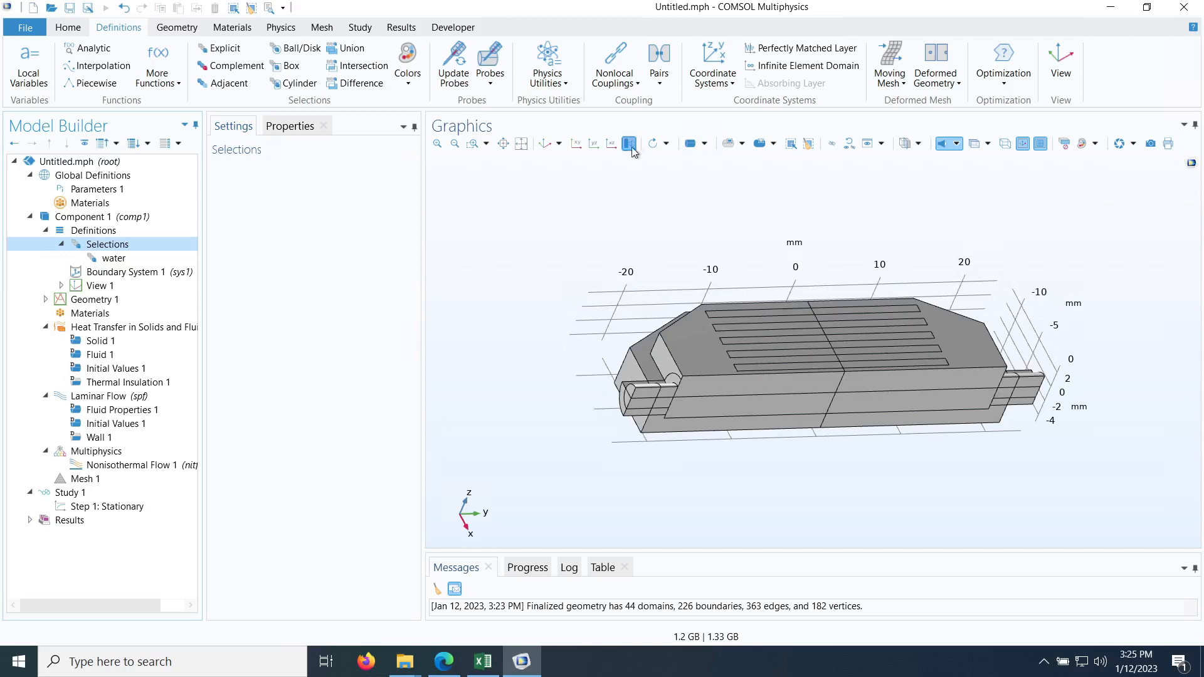
- Hide the fluid domains in the finned chamber and in the pipe at the positive-y end
left_click(834, 148)
left_click(700, 377)
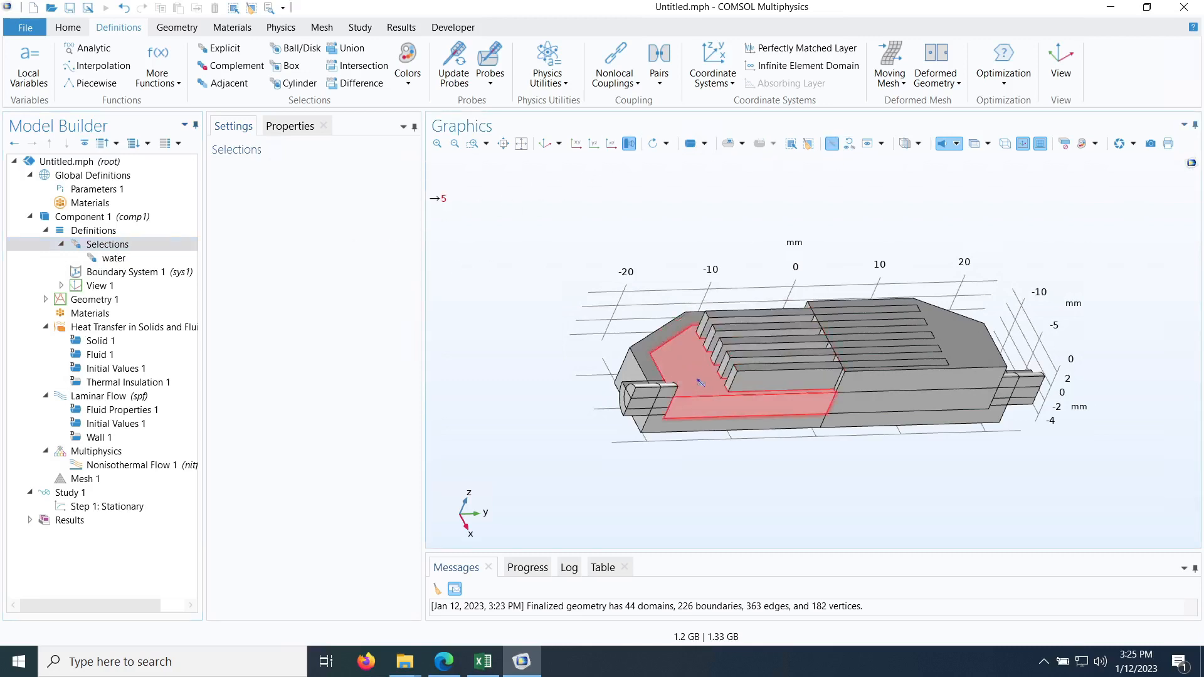
left_click(730, 409)
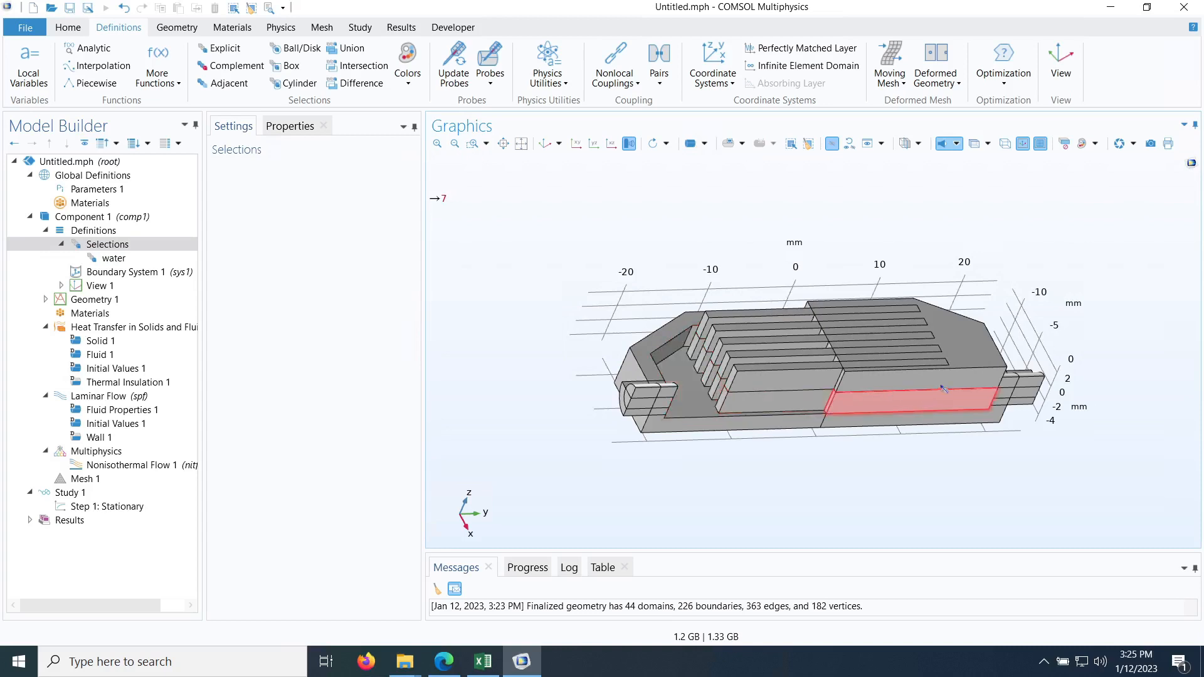
left_click(979, 399)
left_click(981, 379)
left_click(982, 382)
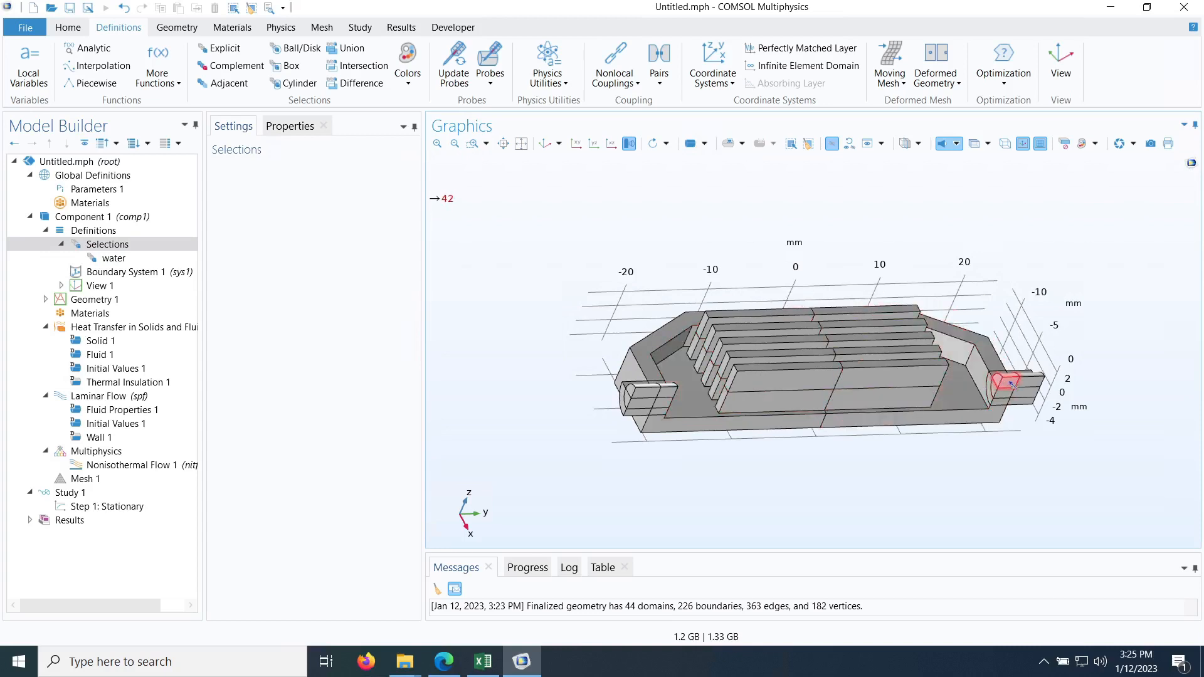
left_click(1033, 384)
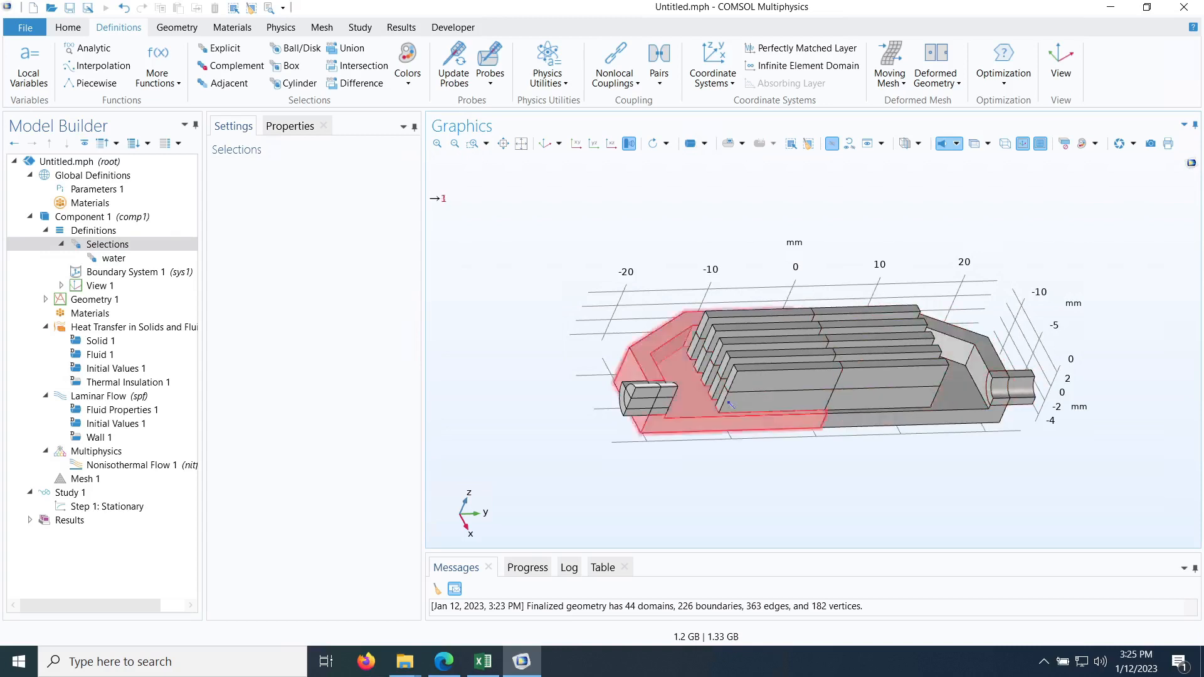
- Hide the fluid domains in the pipe at the negative-y end and turn off the hiding mode
left_click(643, 394)
left_click(664, 396)
left_click(661, 401)
left_click(646, 399)
left_click(649, 401)
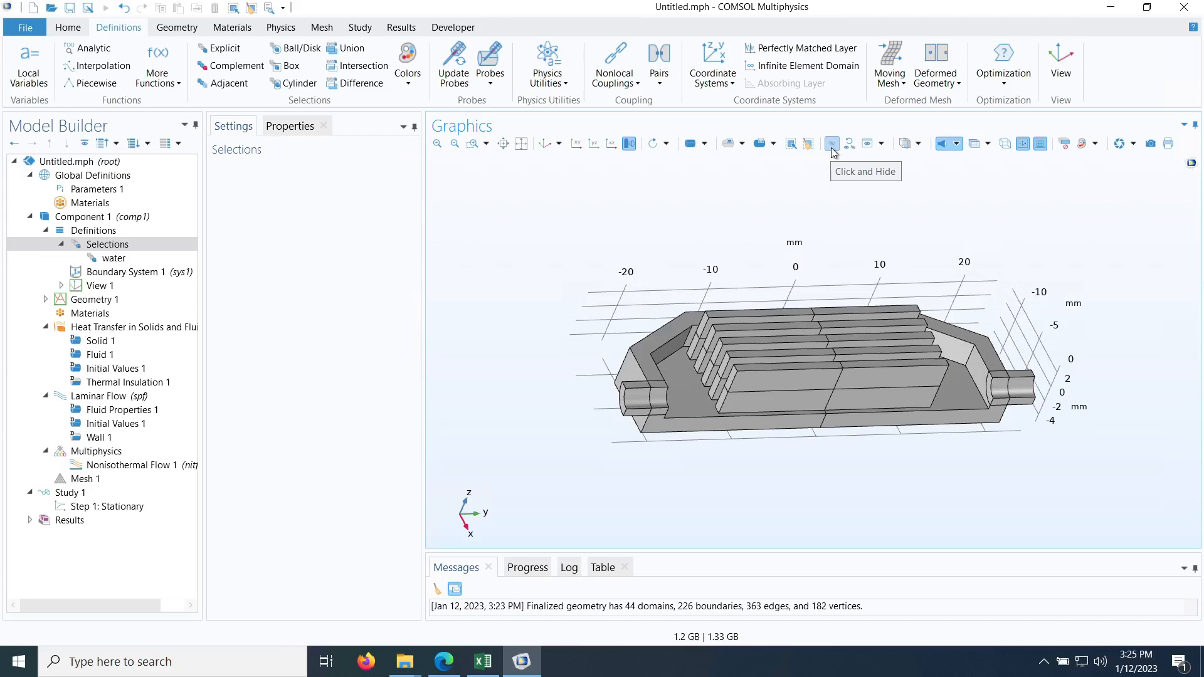
left_click(832, 143)
mouse_move(522, 254)
left_mouse_down()
mouse_move(516, 269)
mouse_move(530, 239)
mouse_move(533, 262)
left_mouse_up()
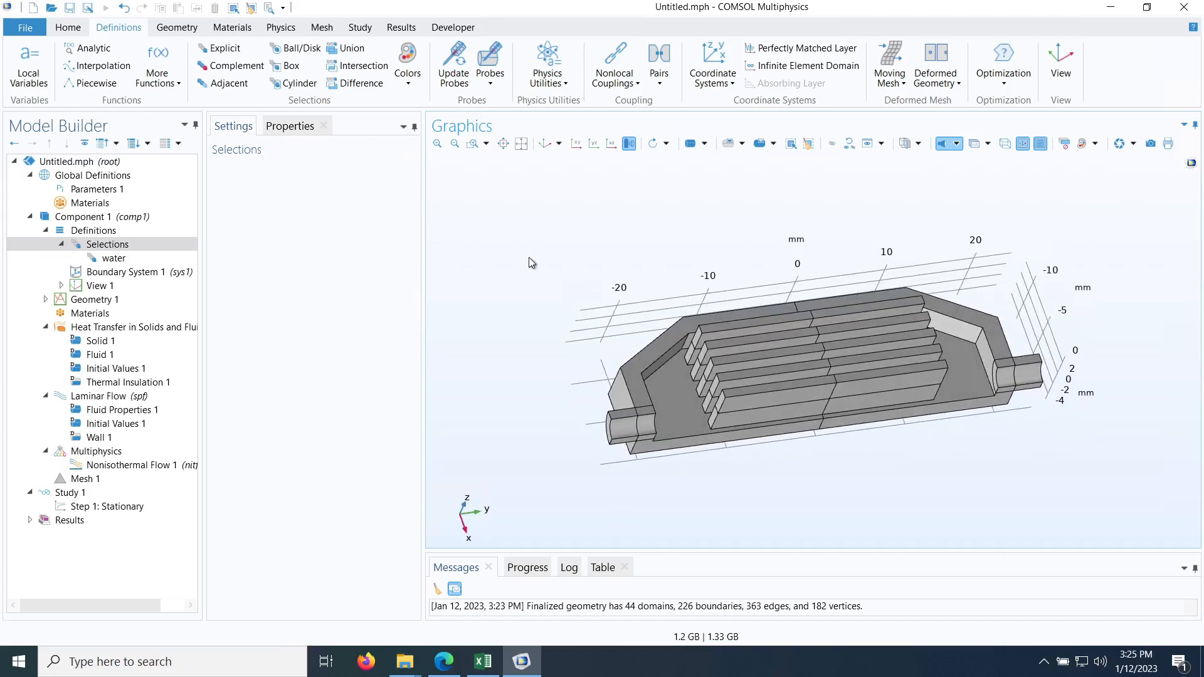
- Add a second explicit domain selection labelled heat sink and box-select all the visible solid domains for it
left_click(221, 48)
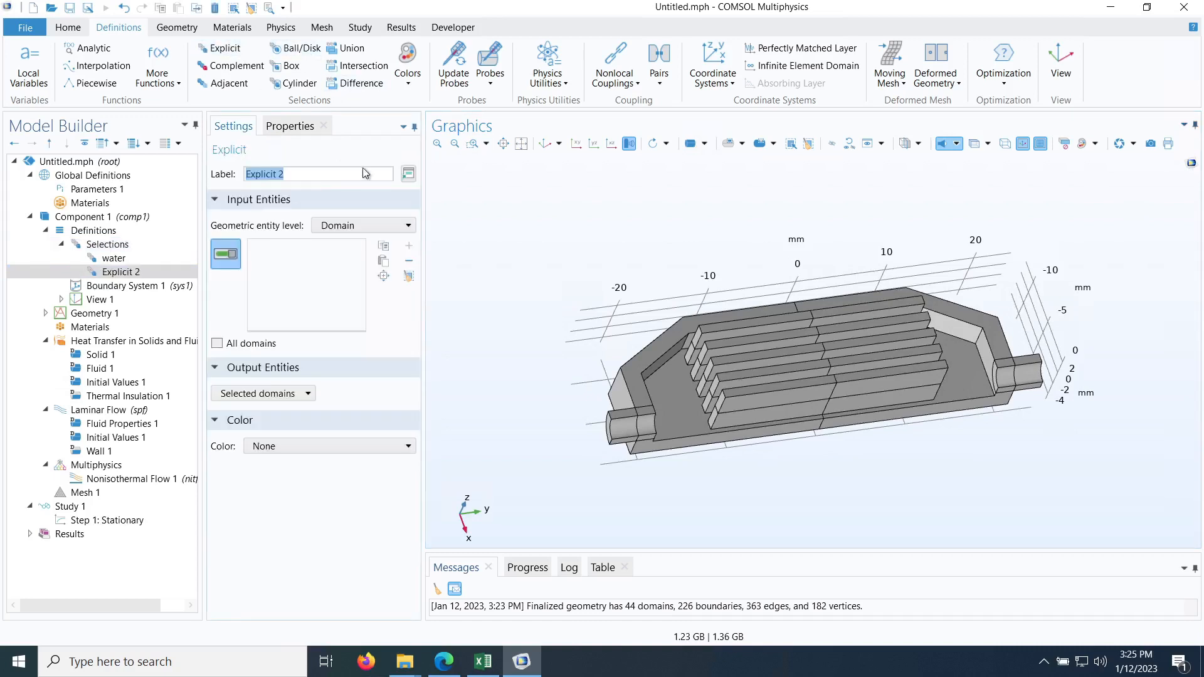
type("heat sink")
left_click(729, 147)
left_click_drag(1134, 258, 531, 510)
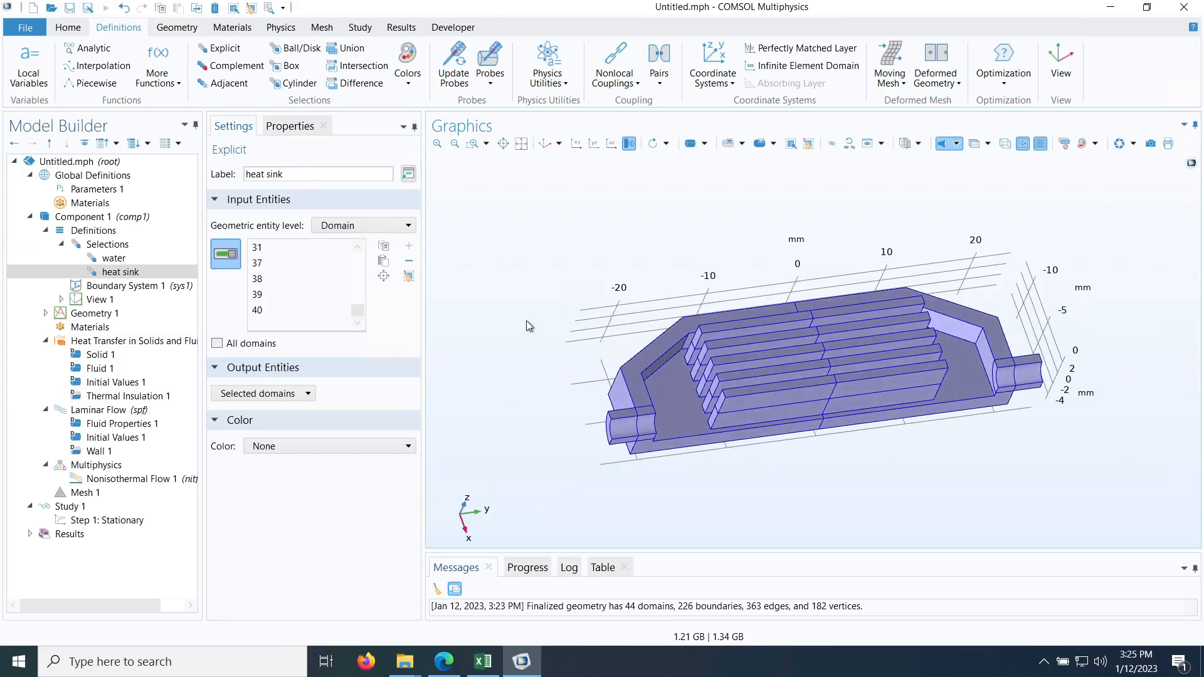
- Unhide all domains and add the upper pipe wall domains and upper cover half at the negative-y end to the heat sink selection
left_click_drag(653, 253, 656, 198)
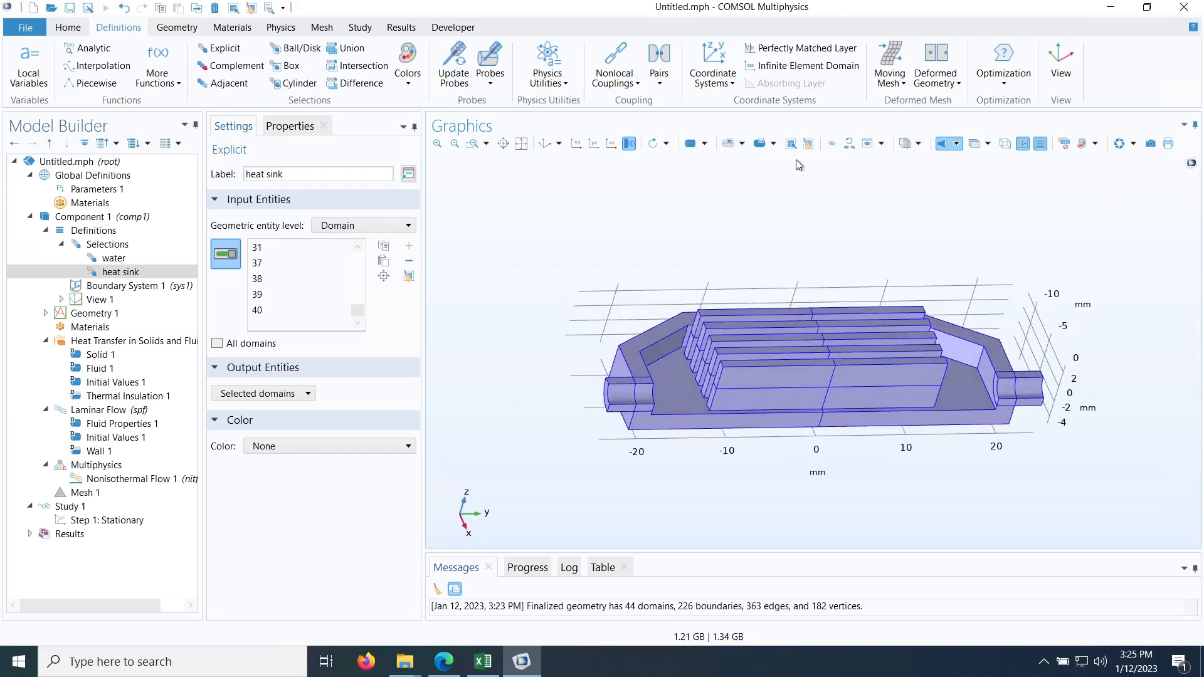
left_click(851, 145)
left_click(620, 389)
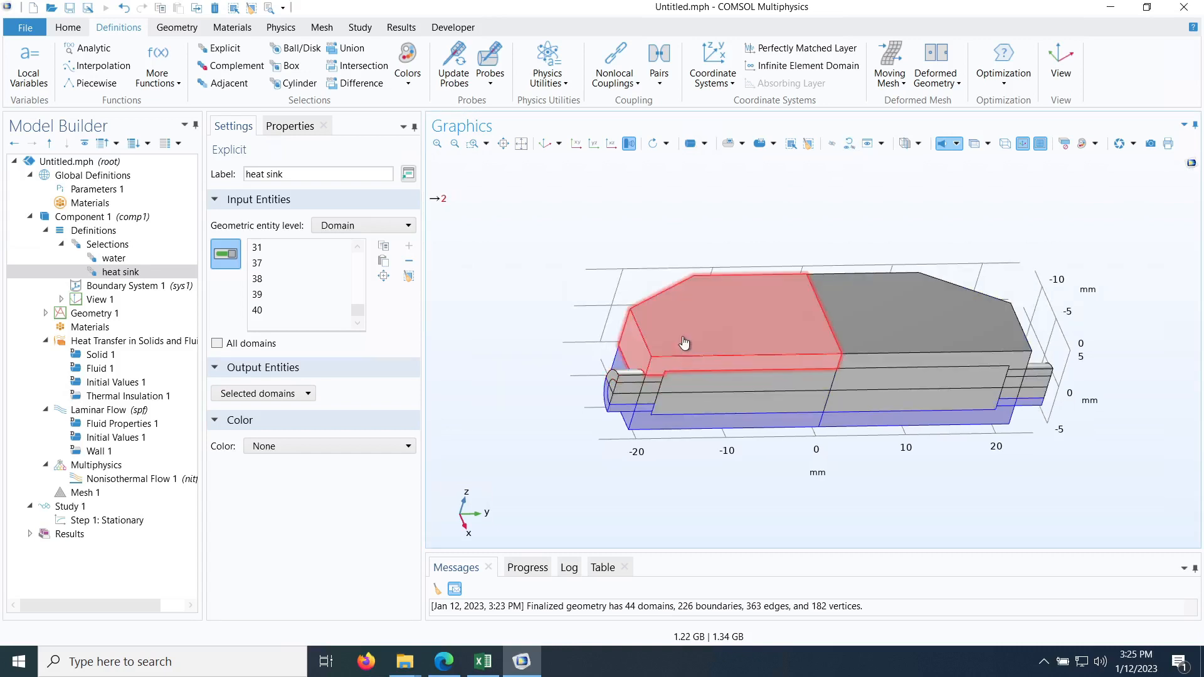
left_click(633, 378)
scroll(666, 317, "up", 5)
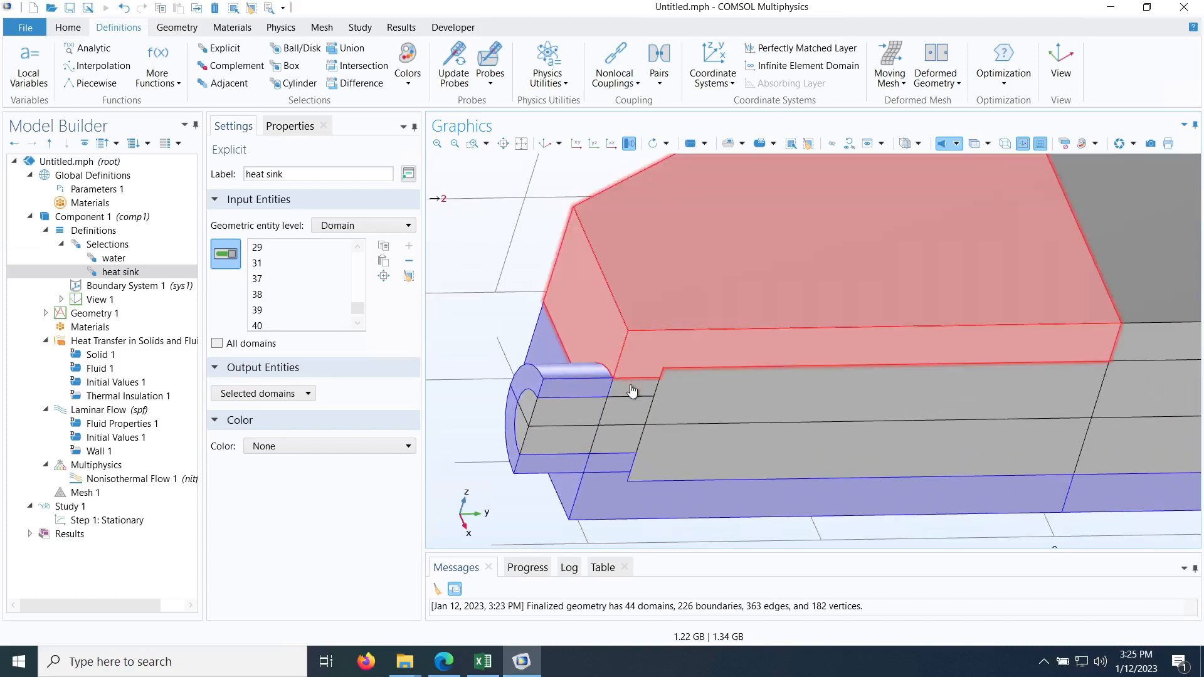
left_click(646, 384)
left_click(708, 307)
scroll(707, 307, "down", 5)
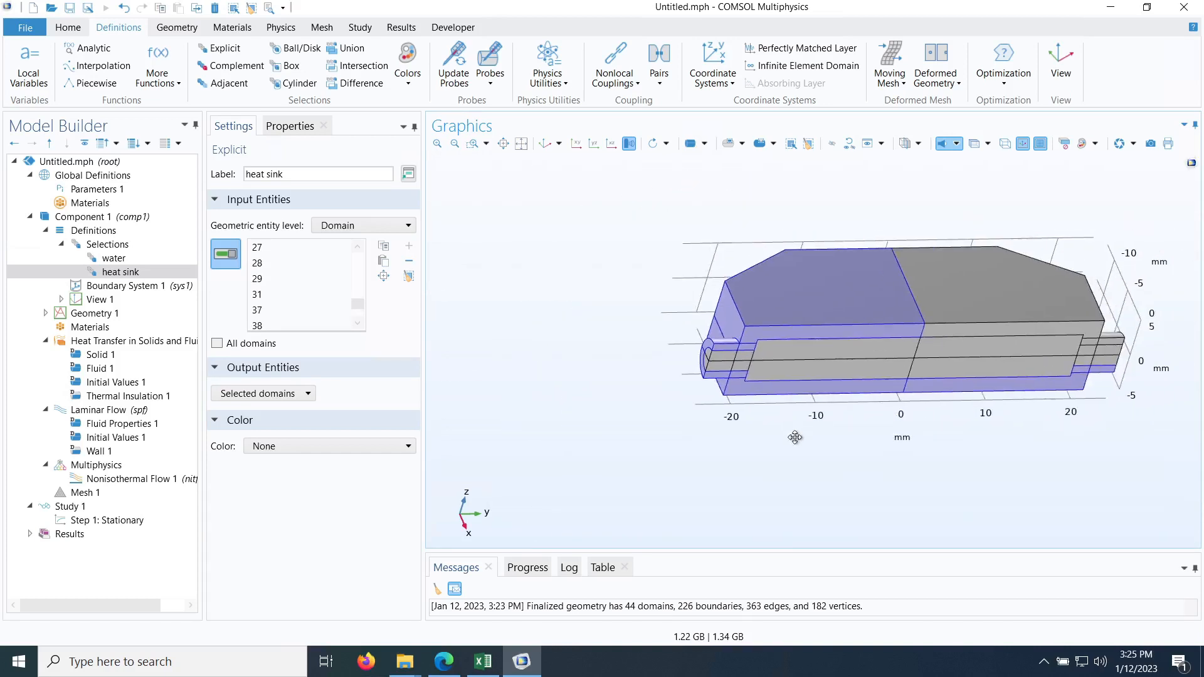
- Add the upper cover half and the upper pipe wall domains at the positive-y end to the heat sink selection
left_click(793, 343)
scroll(792, 343, "up", 5)
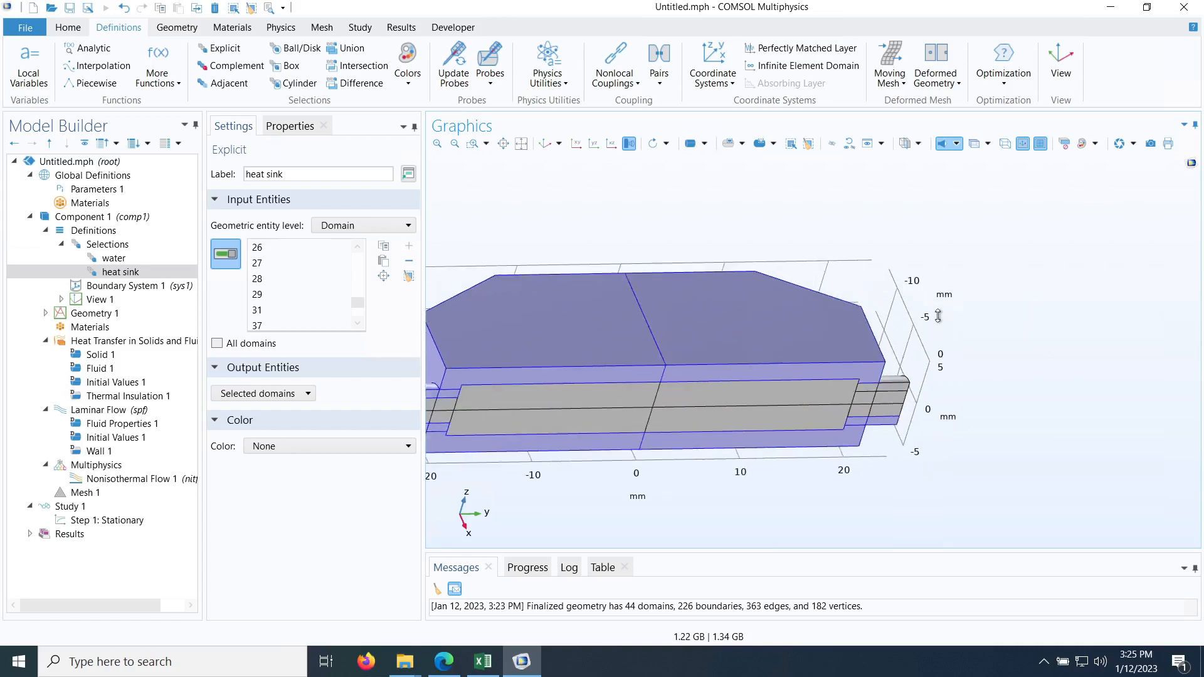
left_click(842, 342)
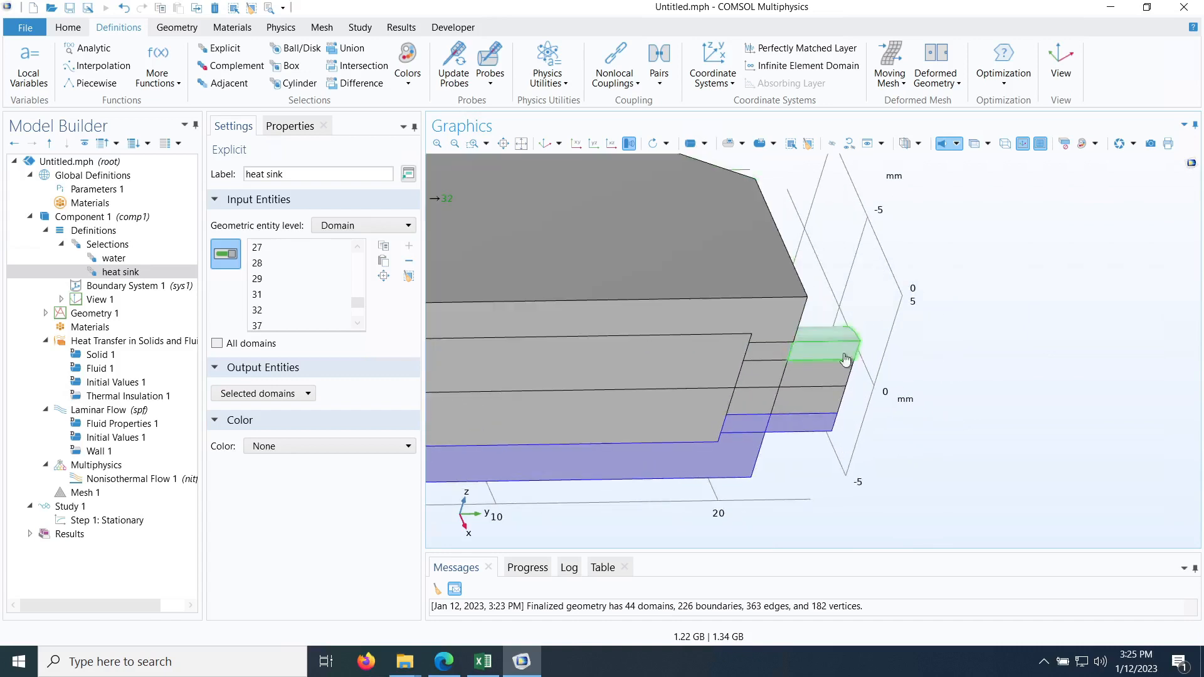
left_click(771, 358)
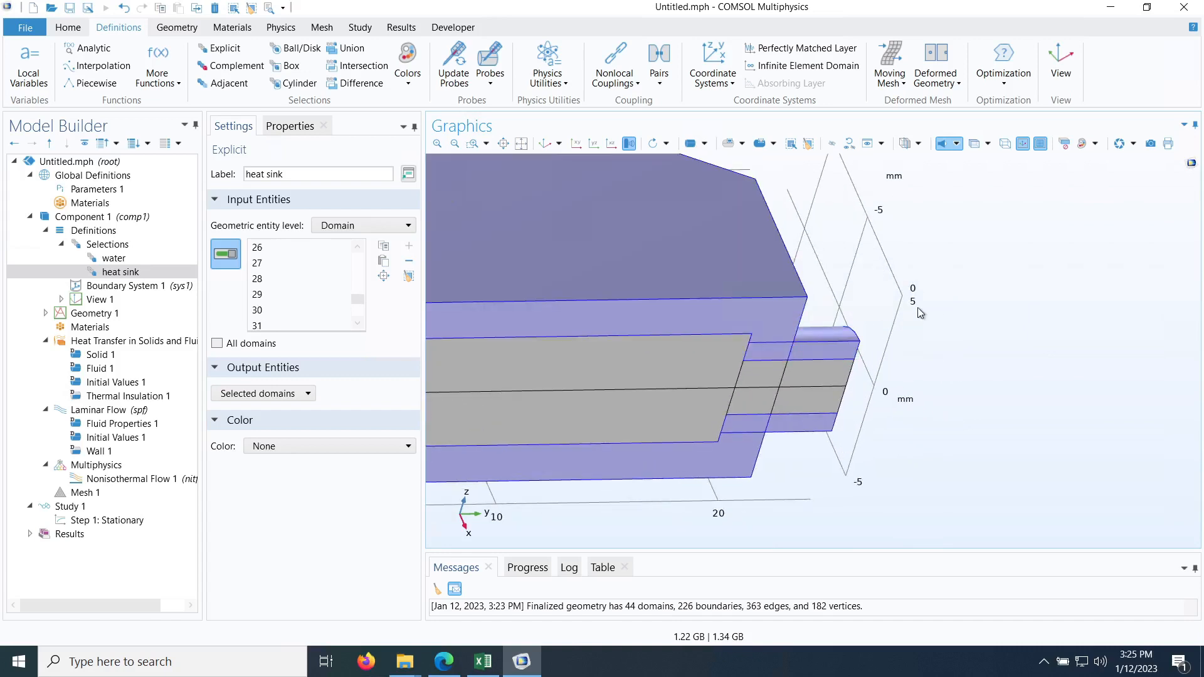
scroll(927, 356, "down", 5)
left_click_drag(723, 425, 826, 371)
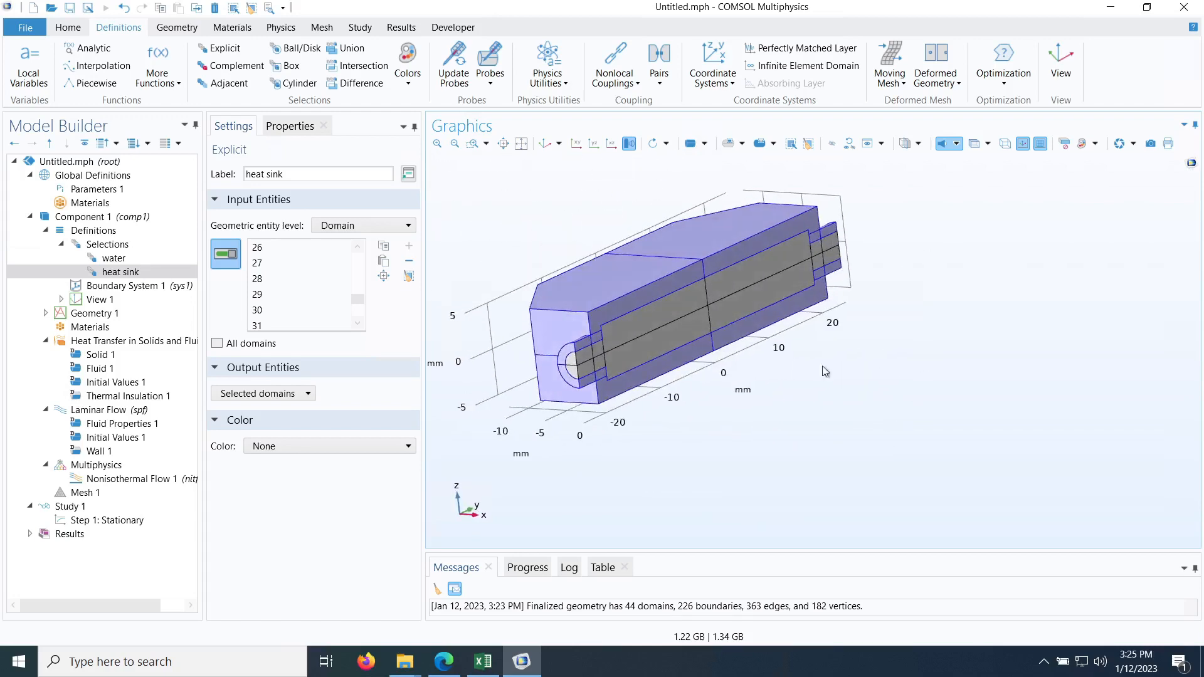
- Inspect the heat sink and water domain selections in wireframe rendering and turn wireframe off
left_click(1005, 144)
mouse_move(894, 390)
left_mouse_down()
mouse_move(828, 425)
mouse_move(886, 411)
left_mouse_up()
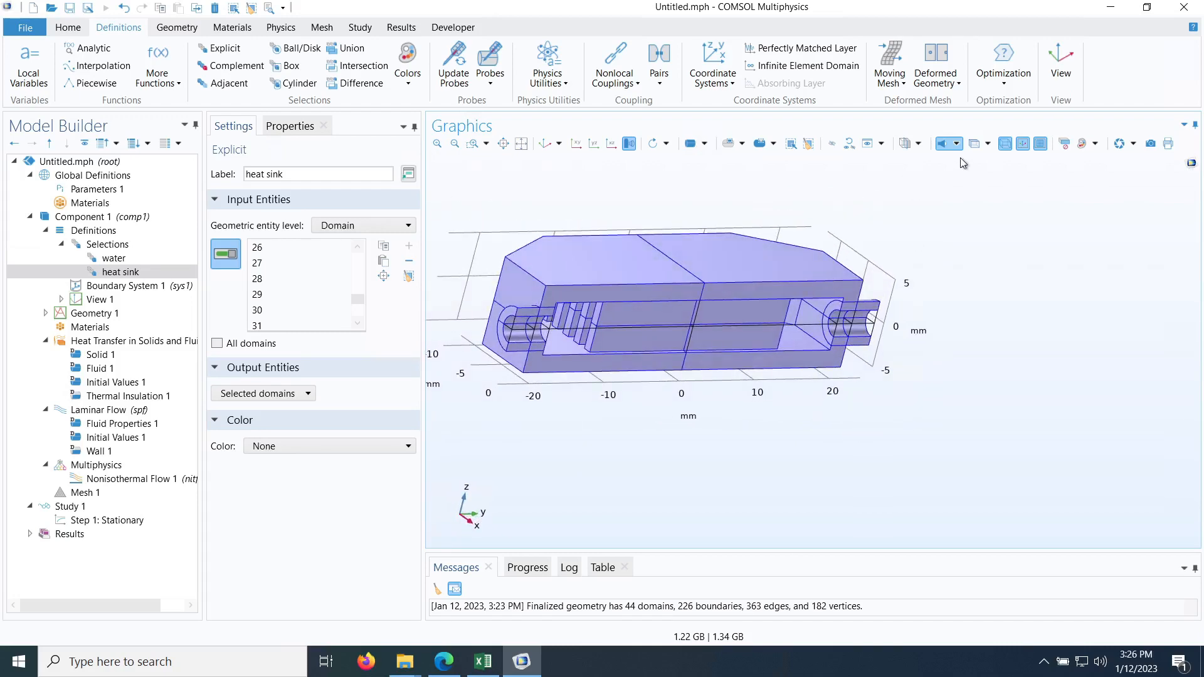
left_click(112, 259)
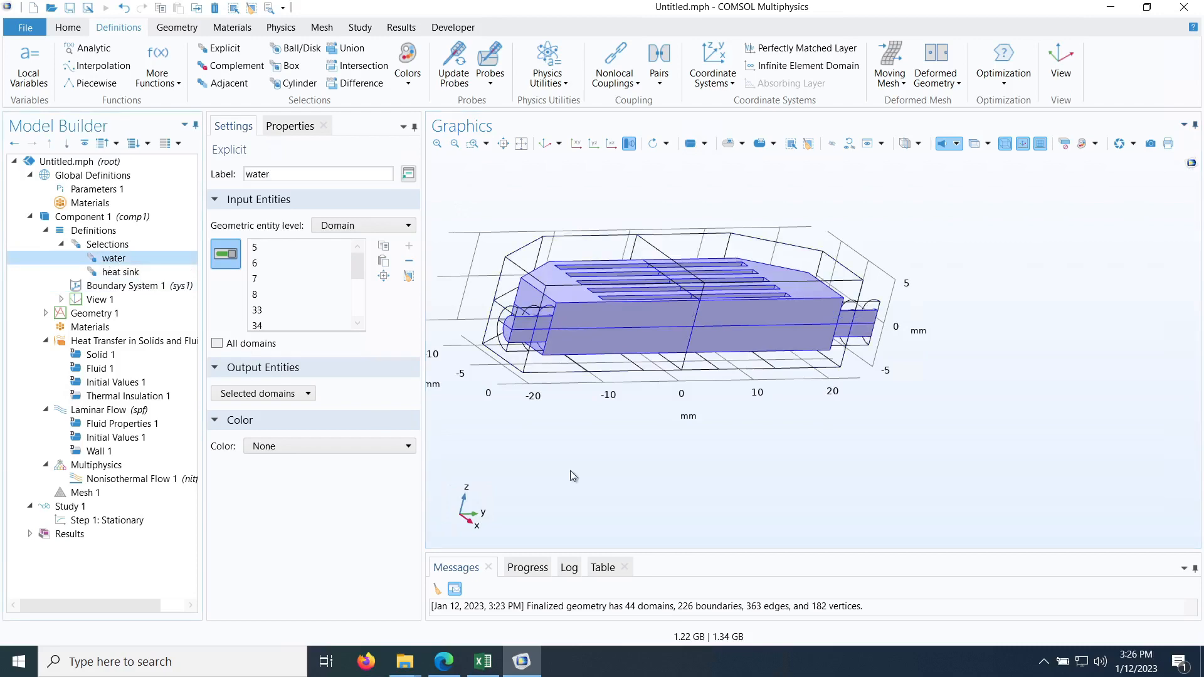
mouse_move(772, 477)
left_mouse_down()
mouse_move(763, 530)
mouse_move(752, 480)
left_mouse_up()
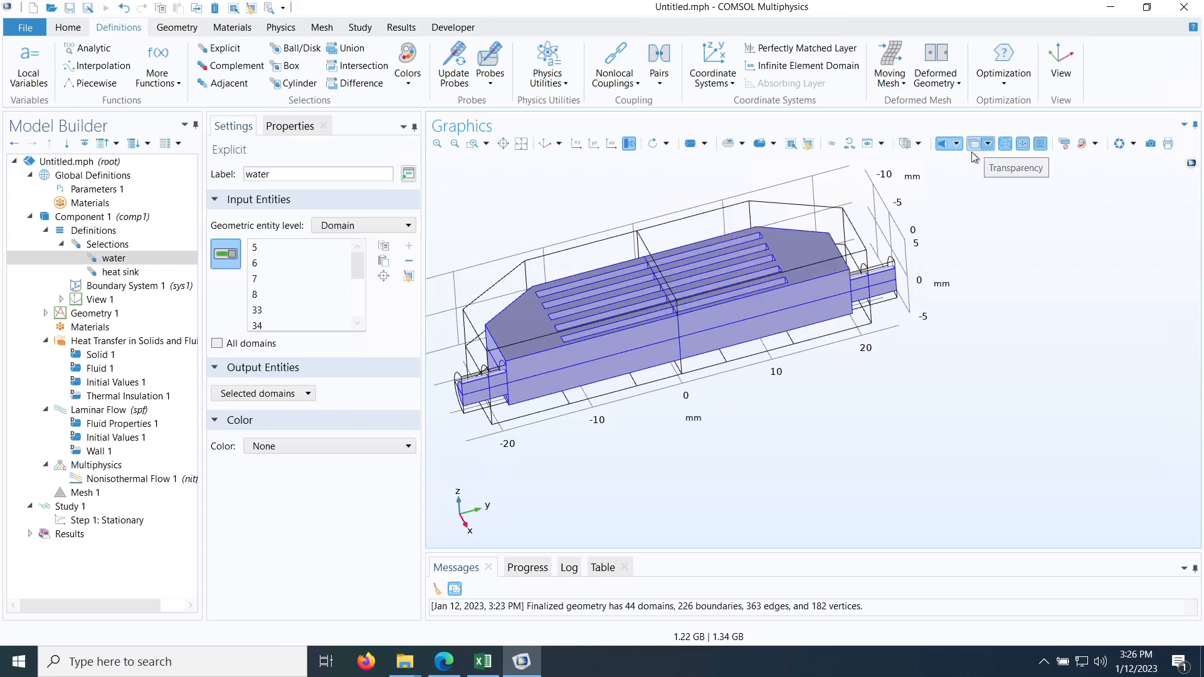
left_click(1005, 145)
left_click_drag(956, 355, 1029, 407)
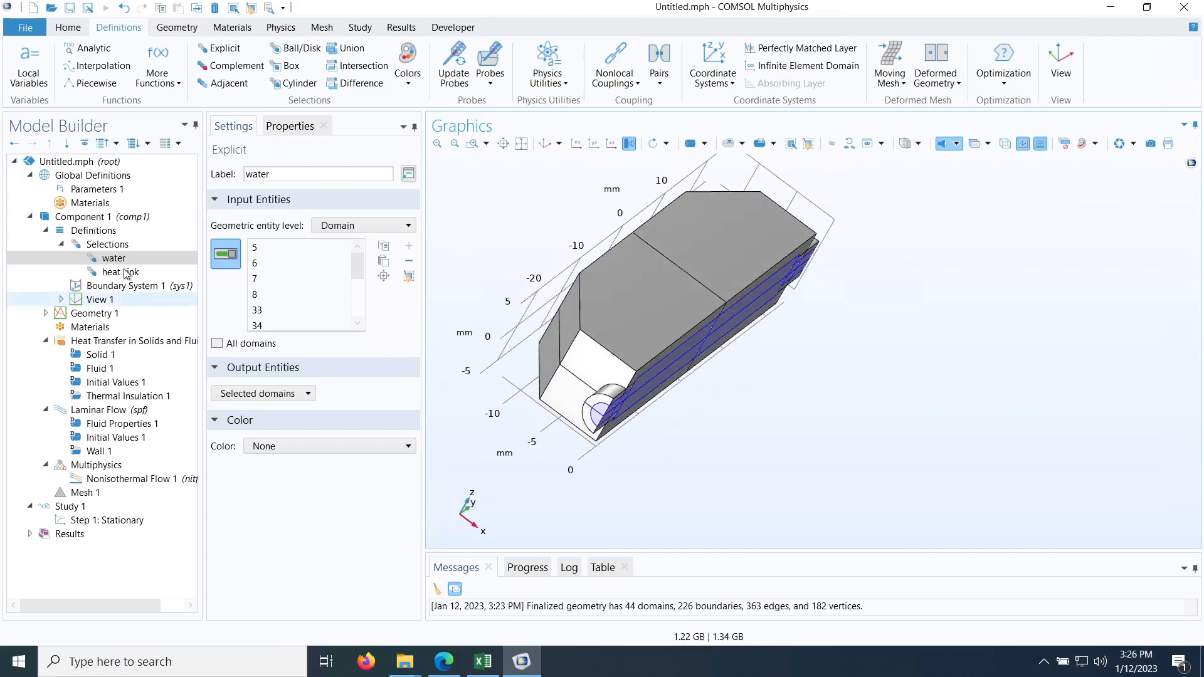
- Add an explicit boundary selection labelled inlet containing the two water faces at the negative-y pipe end
left_click(103, 244)
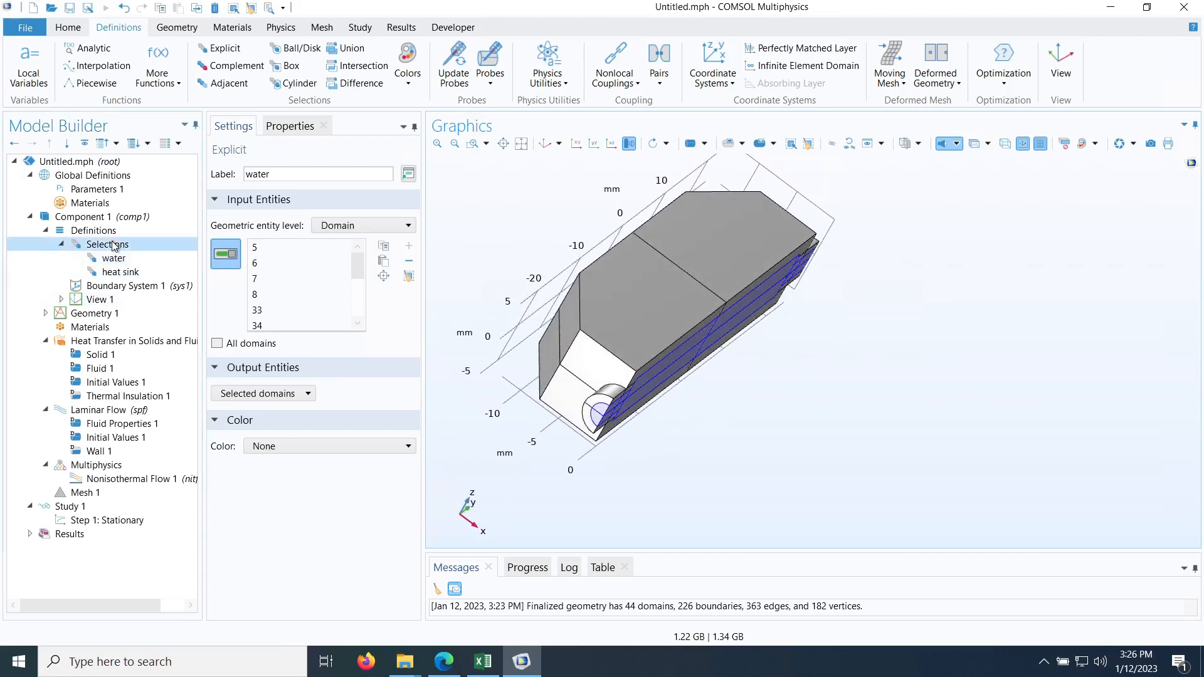
left_click(220, 48)
type("inlet")
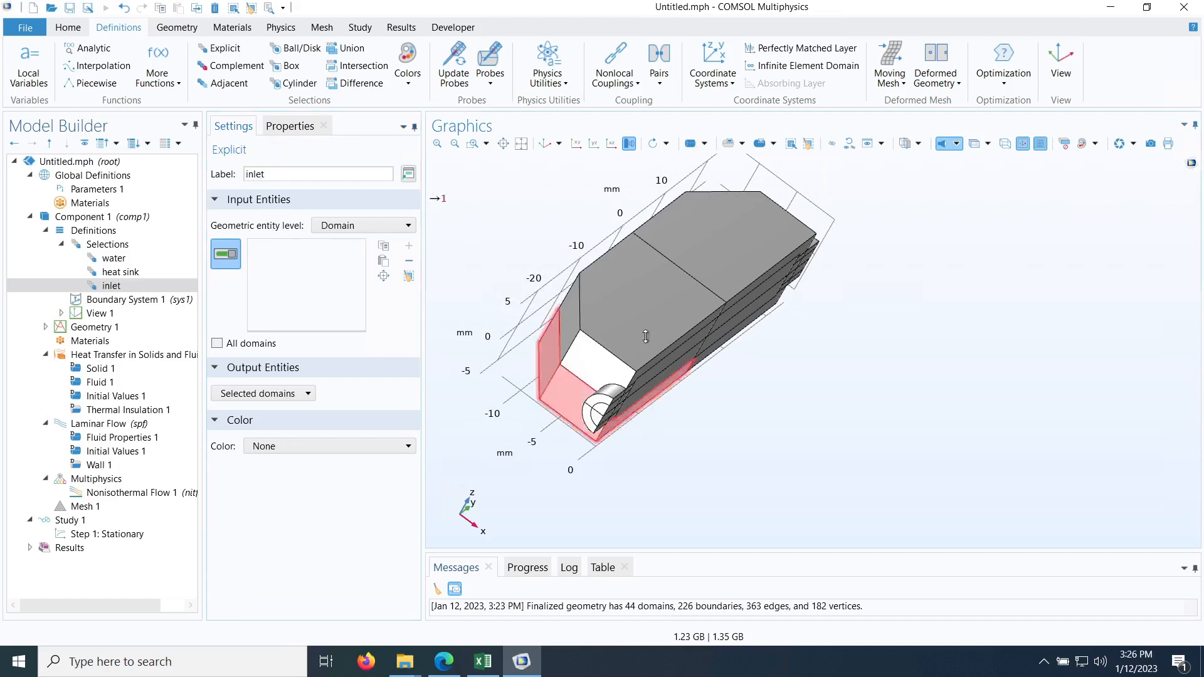
key("Return")
scroll(542, 430, "up", 5)
left_click(541, 433)
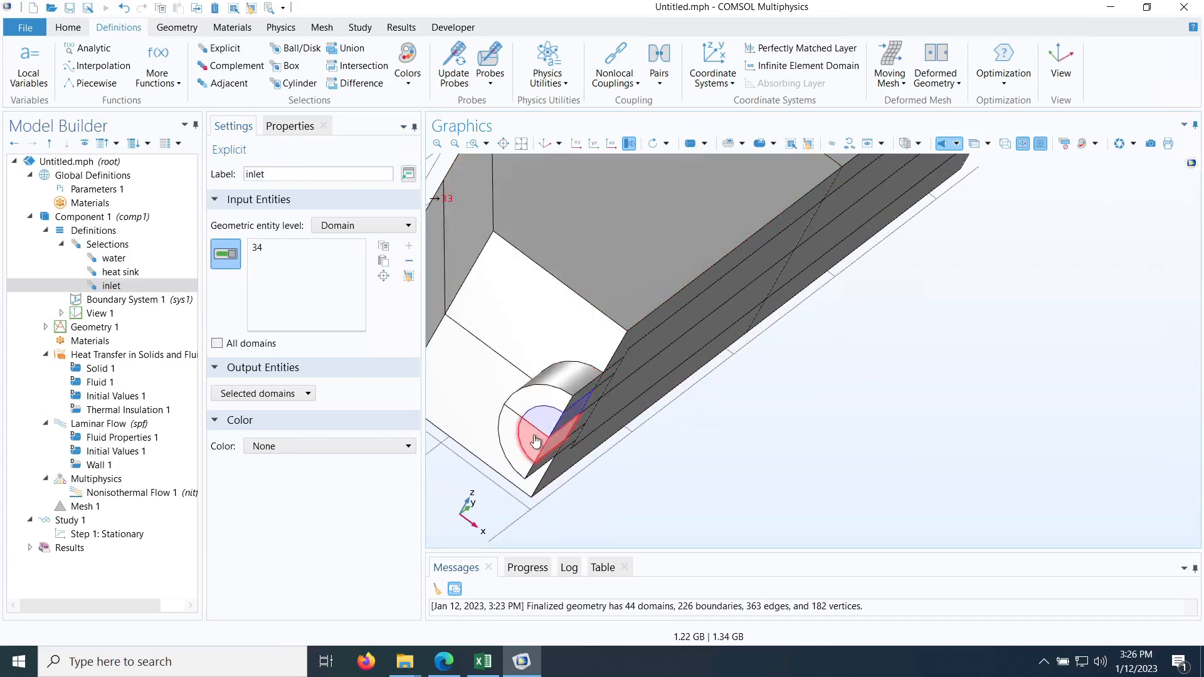
left_click(360, 226)
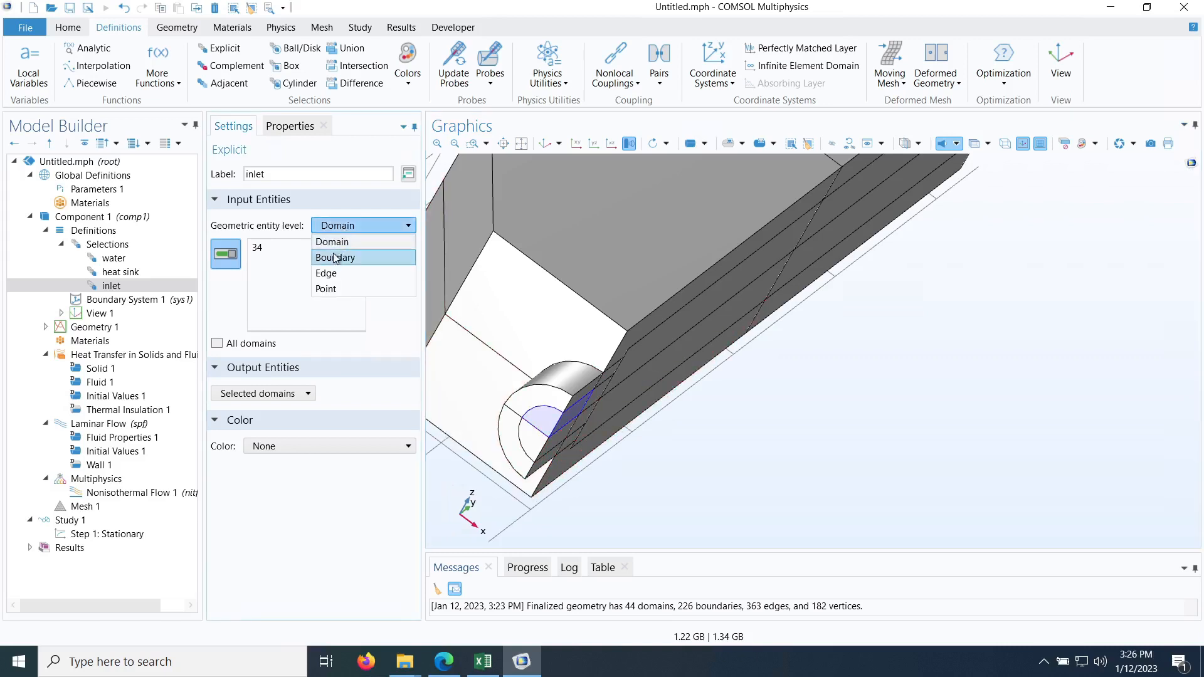
left_click(333, 262)
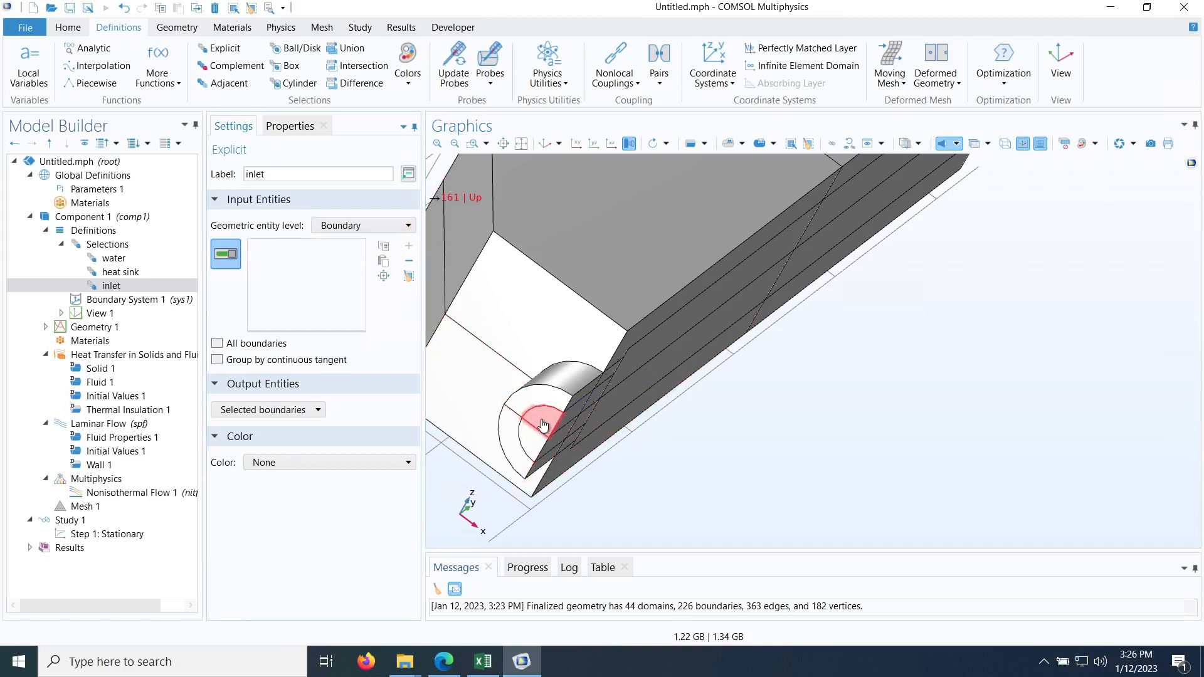
left_click(535, 439)
left_click(531, 447)
- Add another explicit selection labelled outlet and pick the two water domains at the positive-y pipe end
scroll(892, 385, "down", 3)
right_click_drag(893, 386, 859, 402)
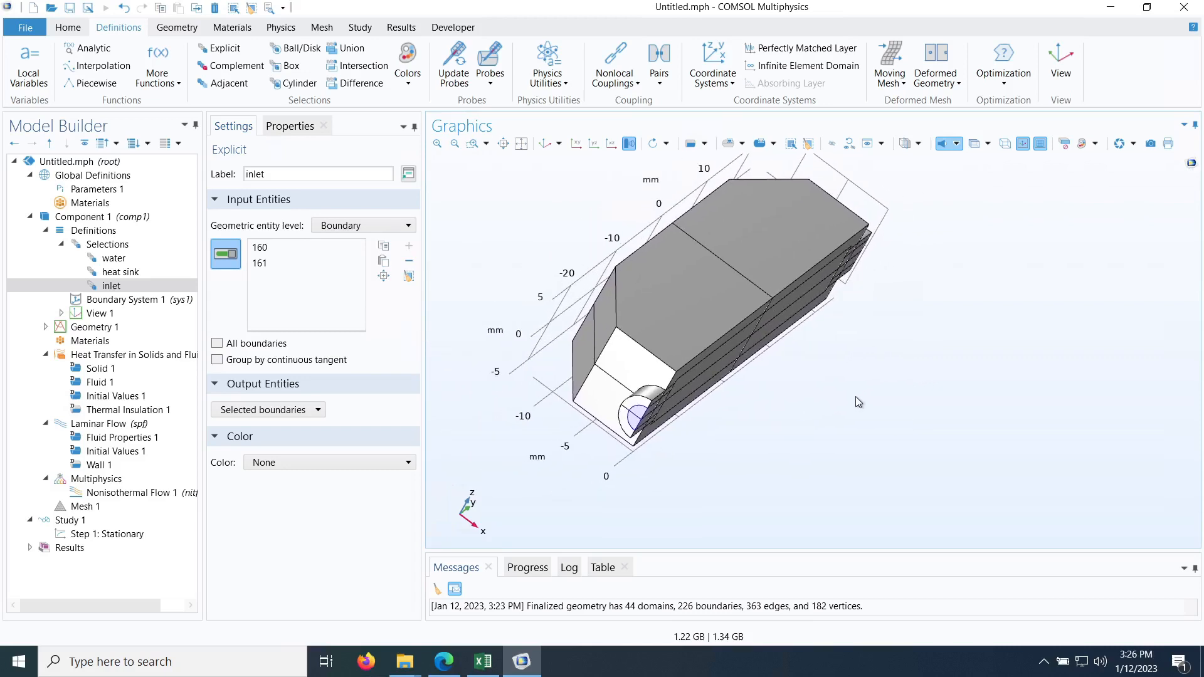
left_click_drag(896, 341, 836, 408)
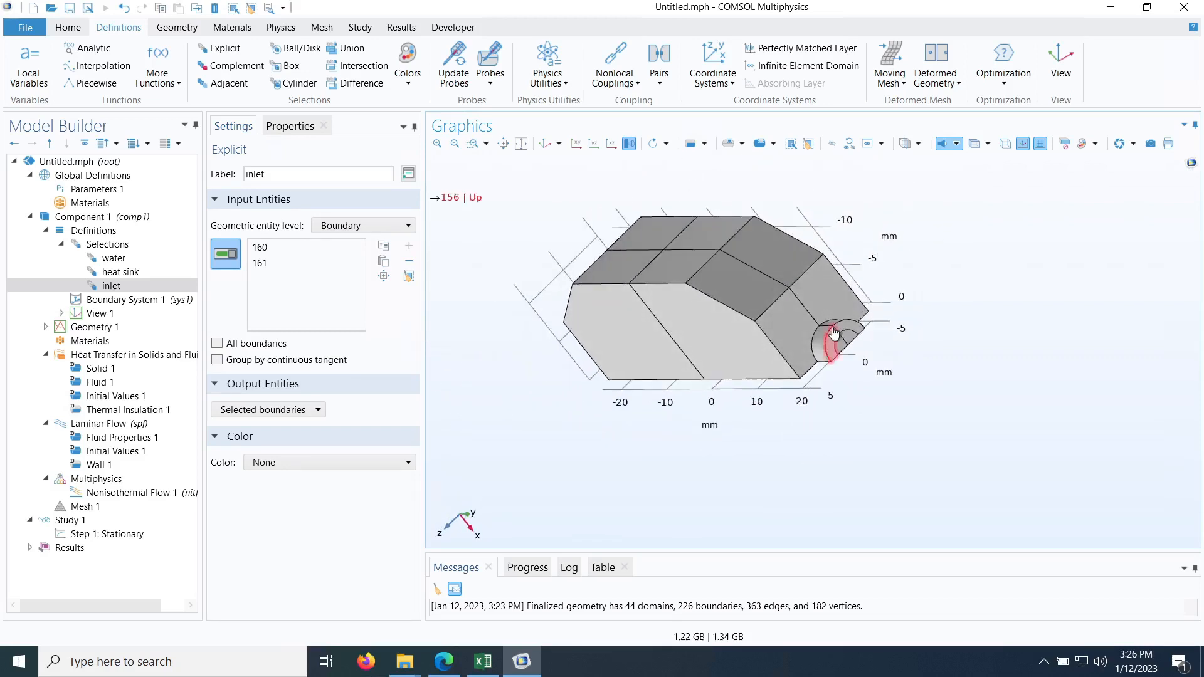
scroll(844, 342, "up", 3)
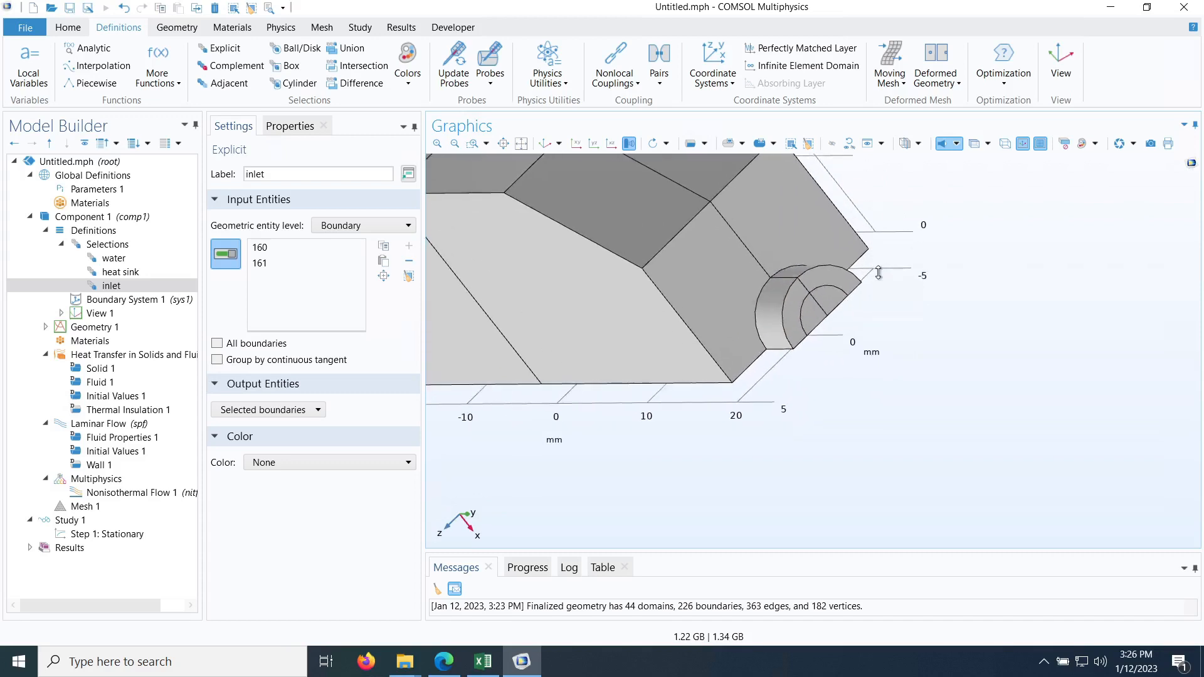
left_click(228, 50)
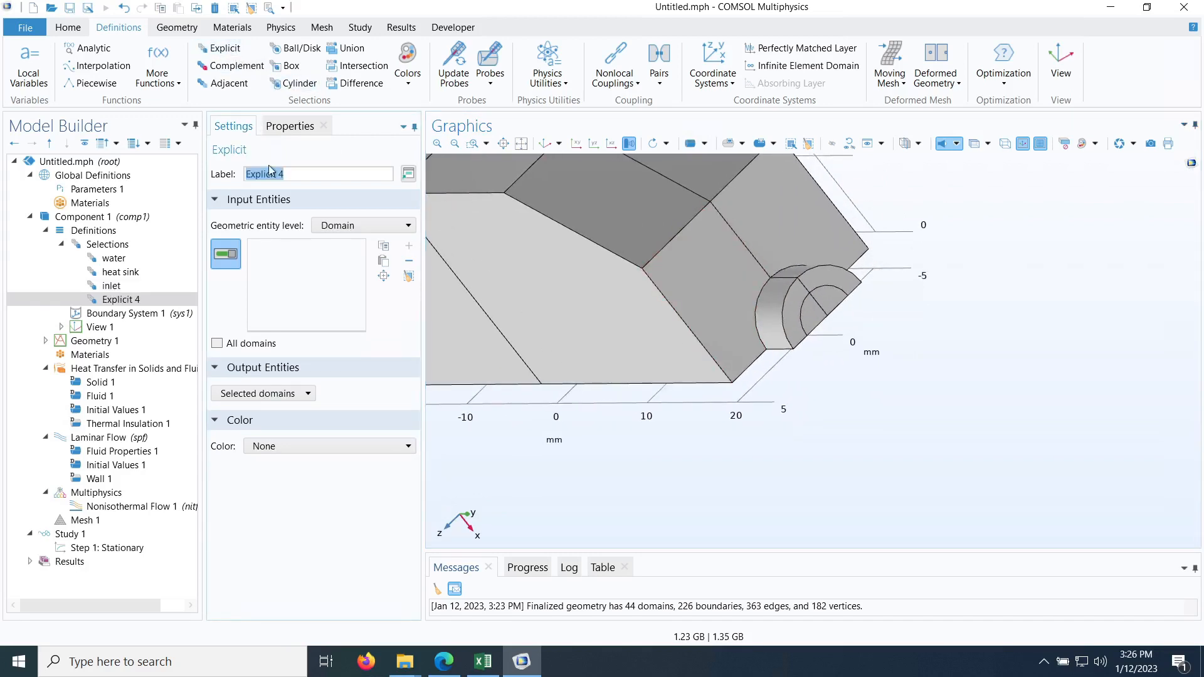
type("outlet")
left_click(816, 318)
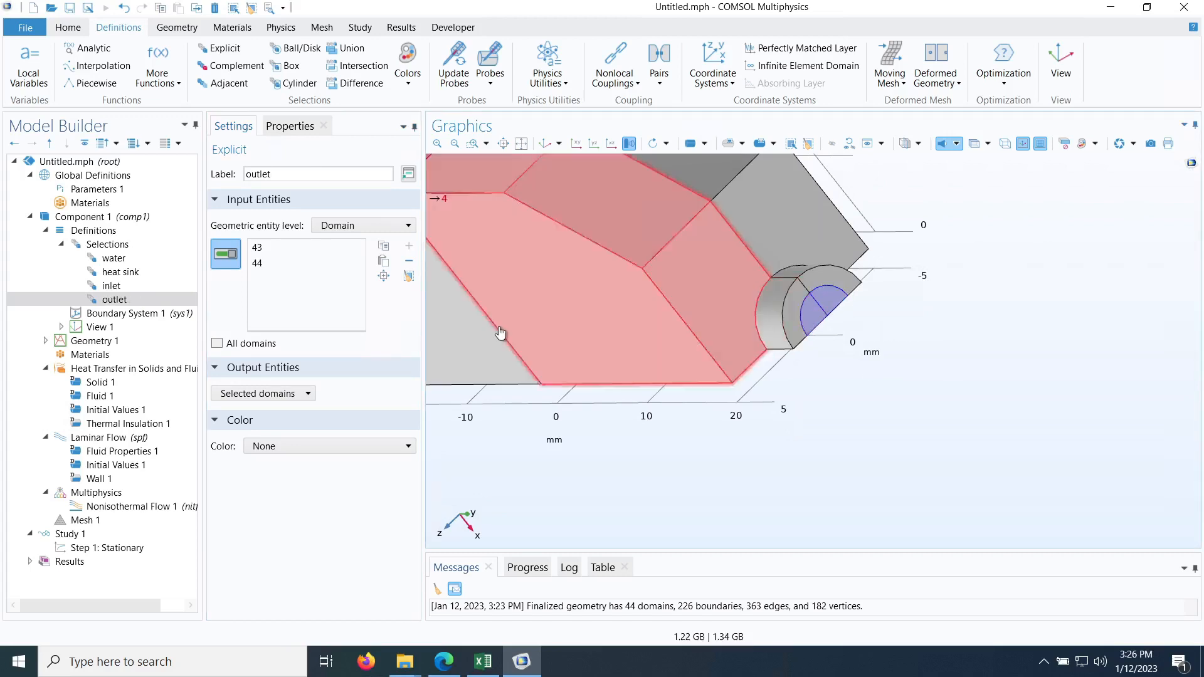
left_click(499, 331)
- Switch the outlet selection to boundary level and select the two water faces at the positive-y pipe end
scroll(854, 379, "down", 3)
left_click_drag(668, 405, 589, 505)
left_click_drag(821, 411, 661, 272)
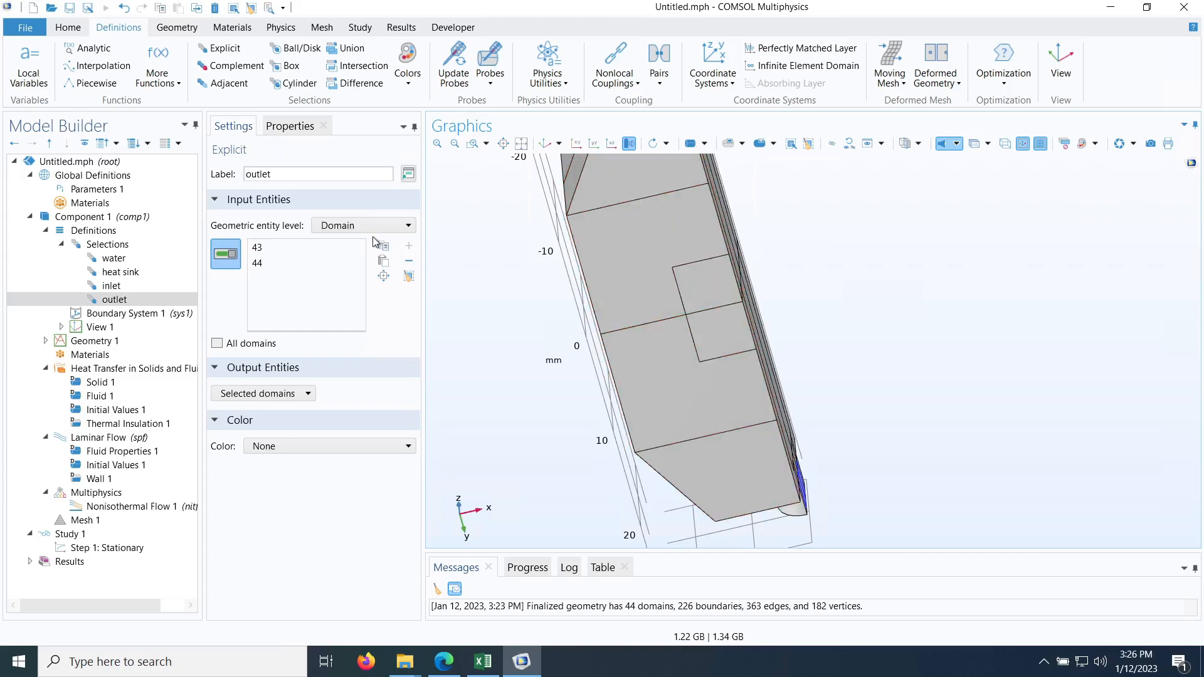
left_click(341, 226)
key("Escape")
key("Down")
left_click_drag(994, 427, 995, 518)
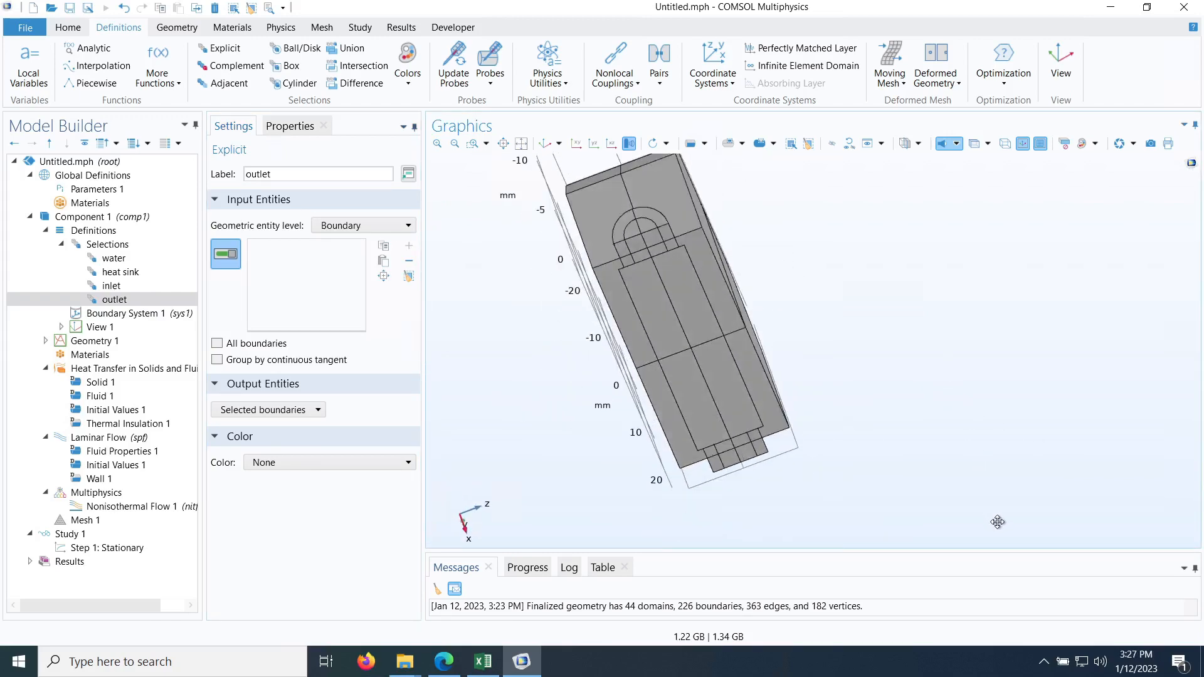
left_click(123, 286)
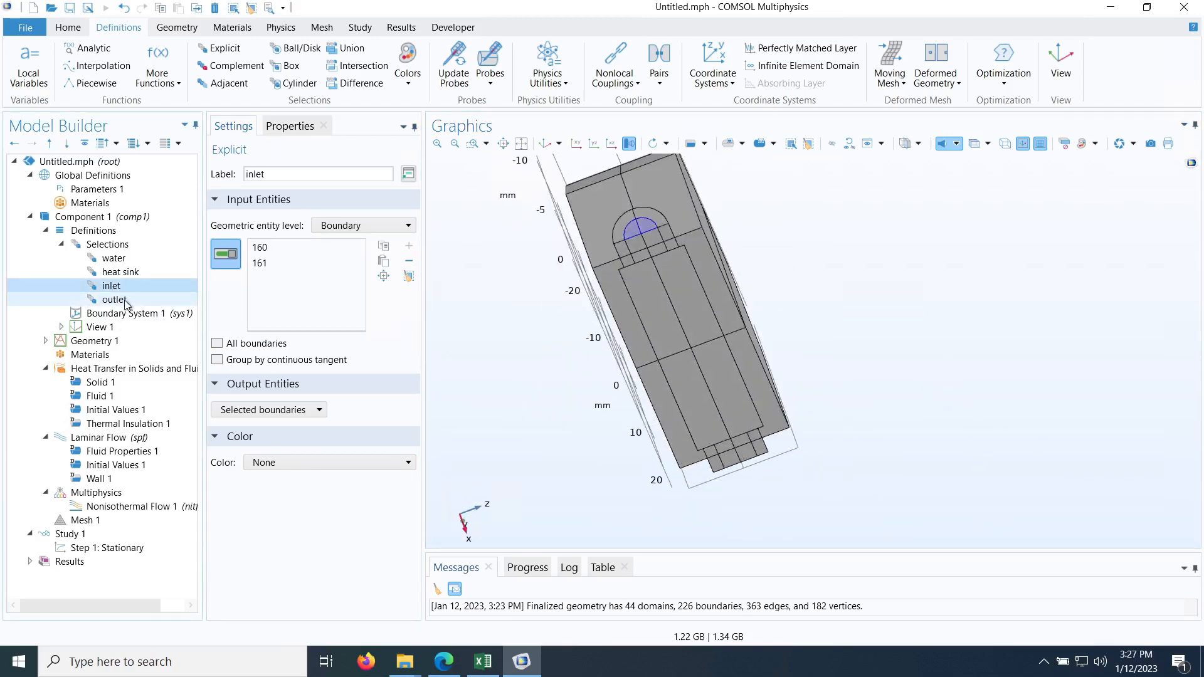
left_click(125, 299)
left_click_drag(952, 416, 549, 273)
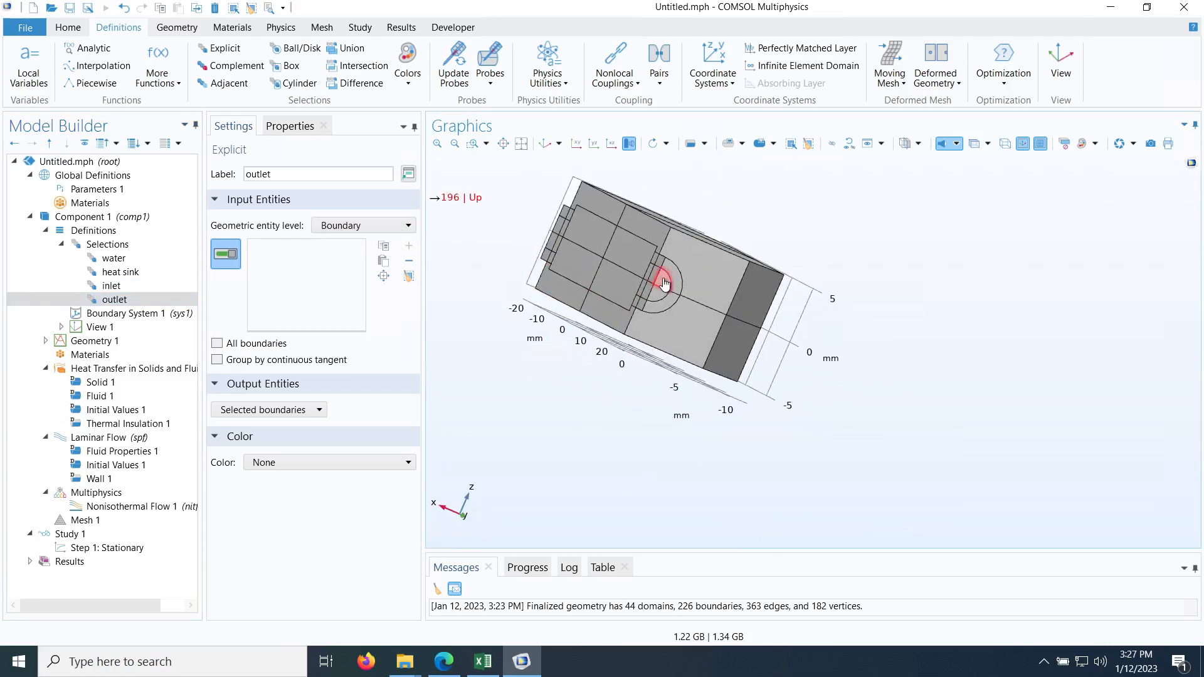
left_click(663, 280)
left_click(655, 295)
- Add an explicit boundary selection labelled hot spot containing the two small central rectangular faces on the heat sink's underside
left_click_drag(546, 388, 623, 325)
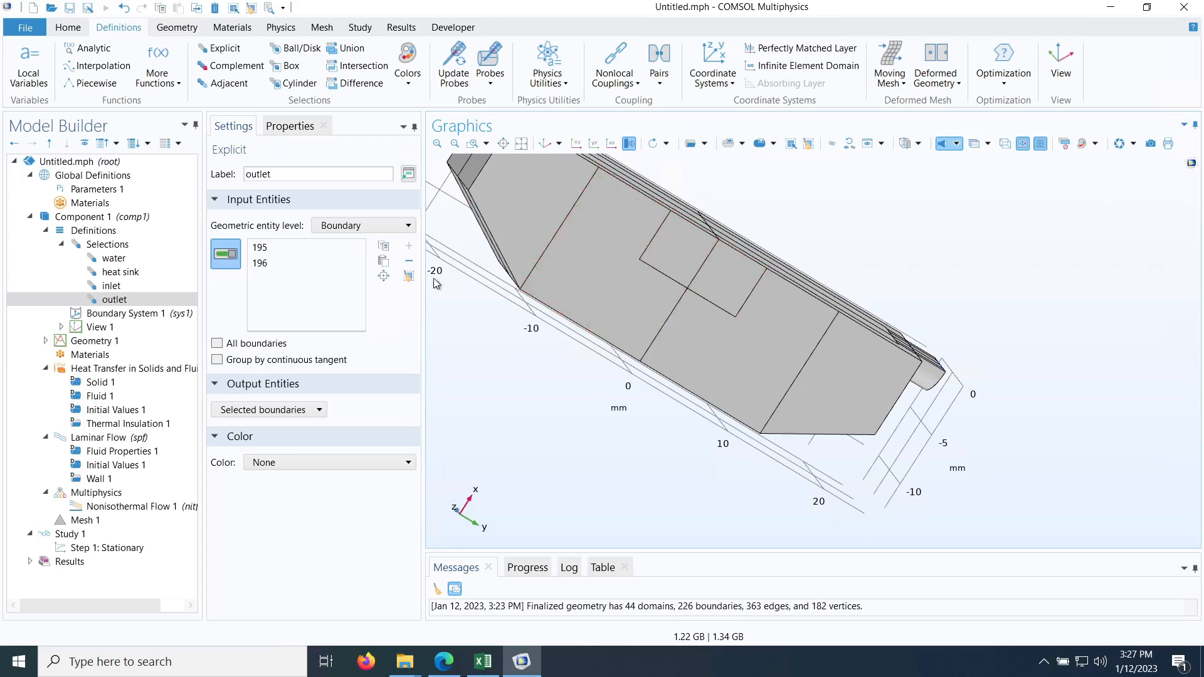
left_click(221, 48)
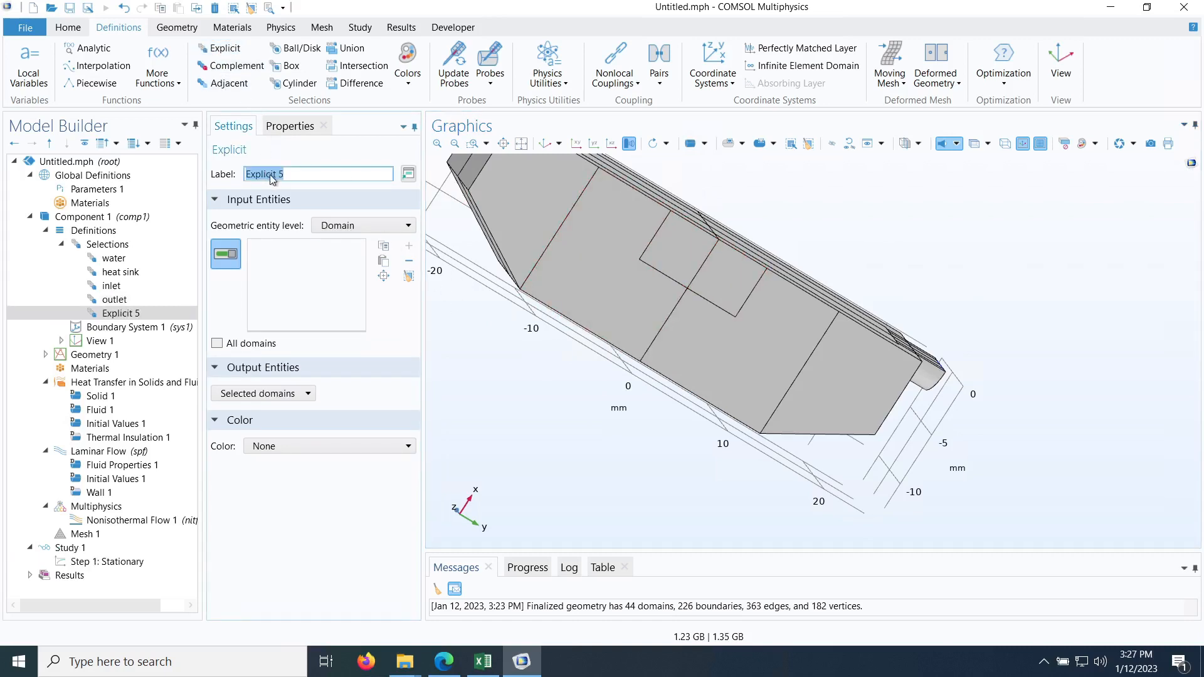
type("hot spot")
left_click(570, 261)
left_click(377, 224)
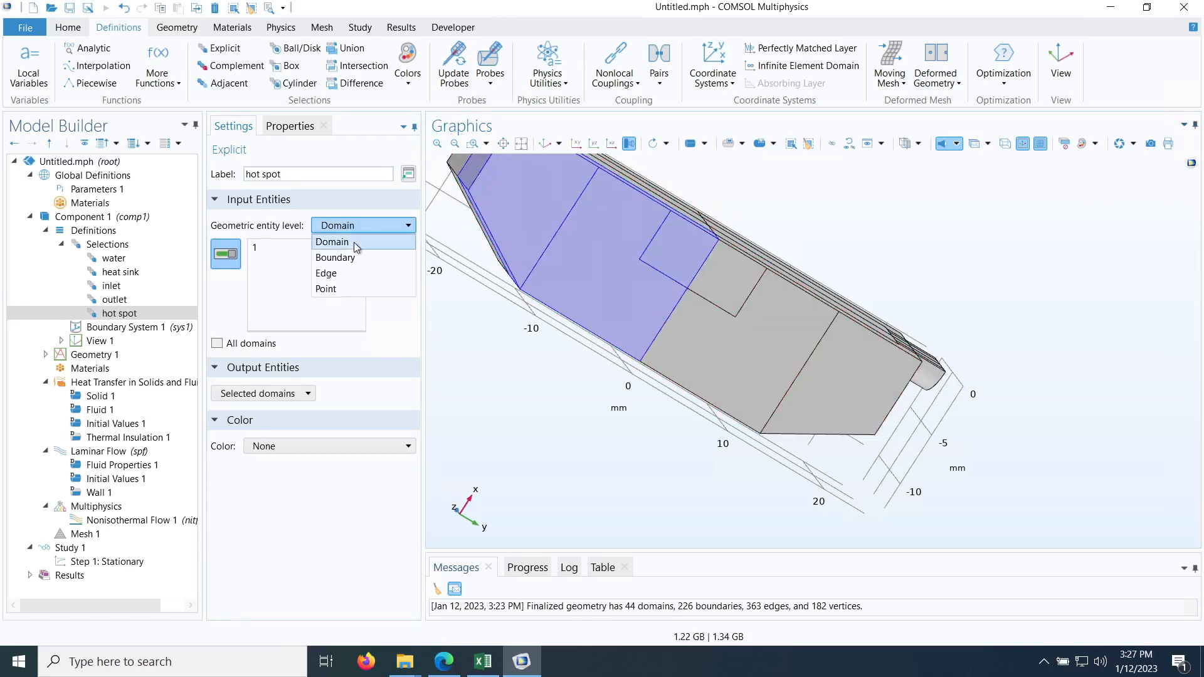
left_click(352, 256)
left_click(700, 255)
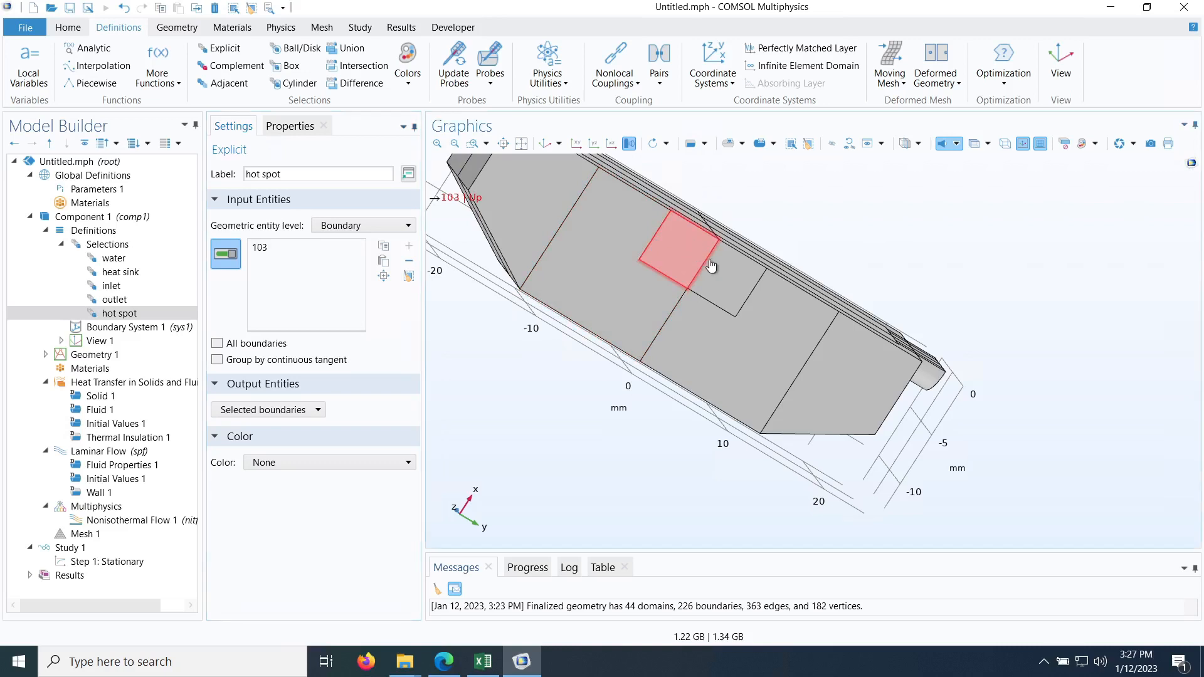
left_click(715, 270)
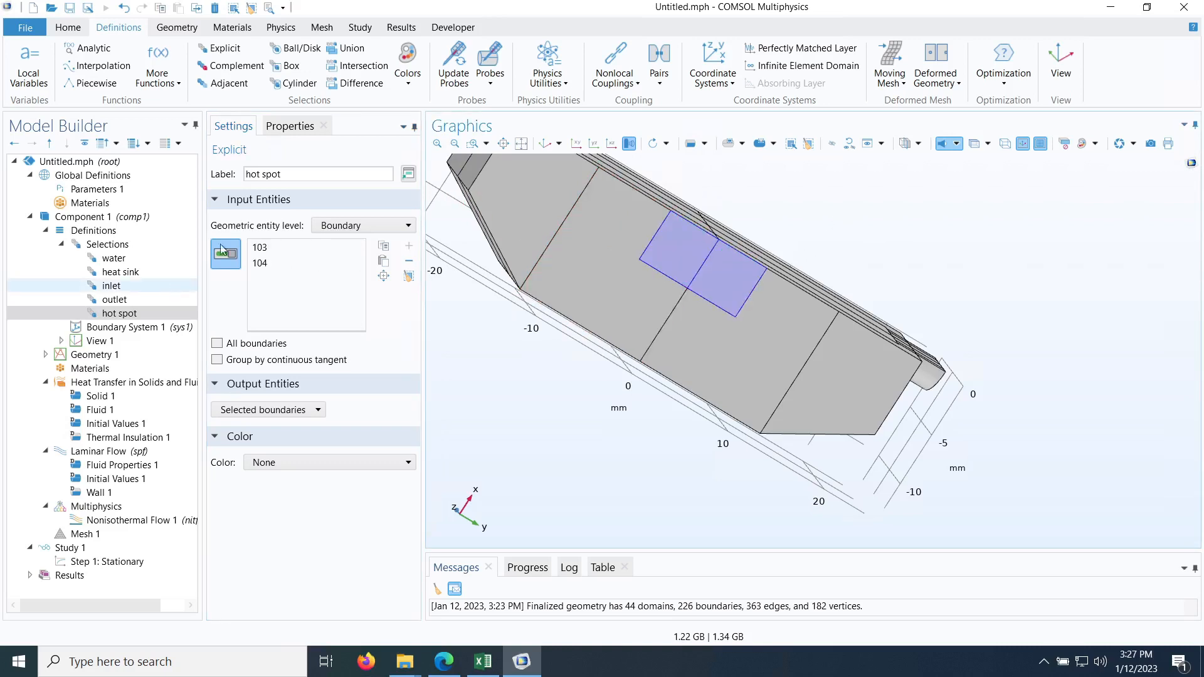
- Add an explicit boundary selection labelled background containing the two underside faces surrounding the hot spot
left_click(217, 54)
left_click(363, 225)
left_click(352, 255)
key("ctrl+a")
type("b")
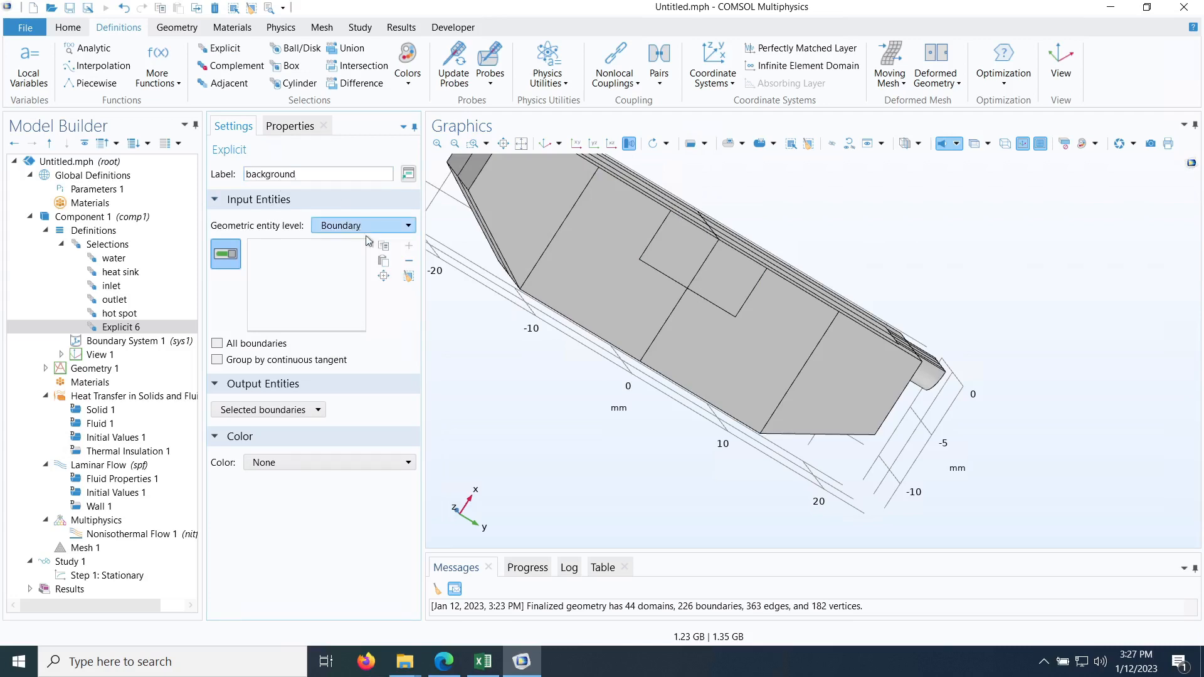
left_click(593, 262)
left_click(739, 338)
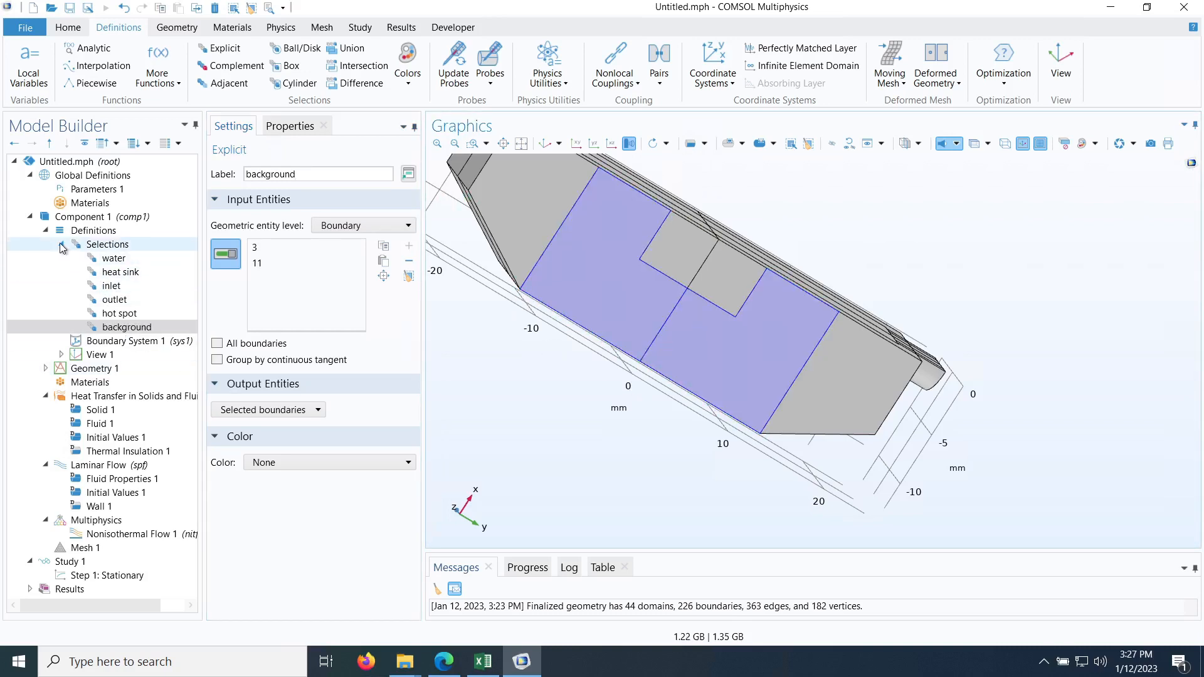
- Save the model in the Examples folder as water-cooled-heat sink with hot spot
left_click(70, 8)
type("watre")
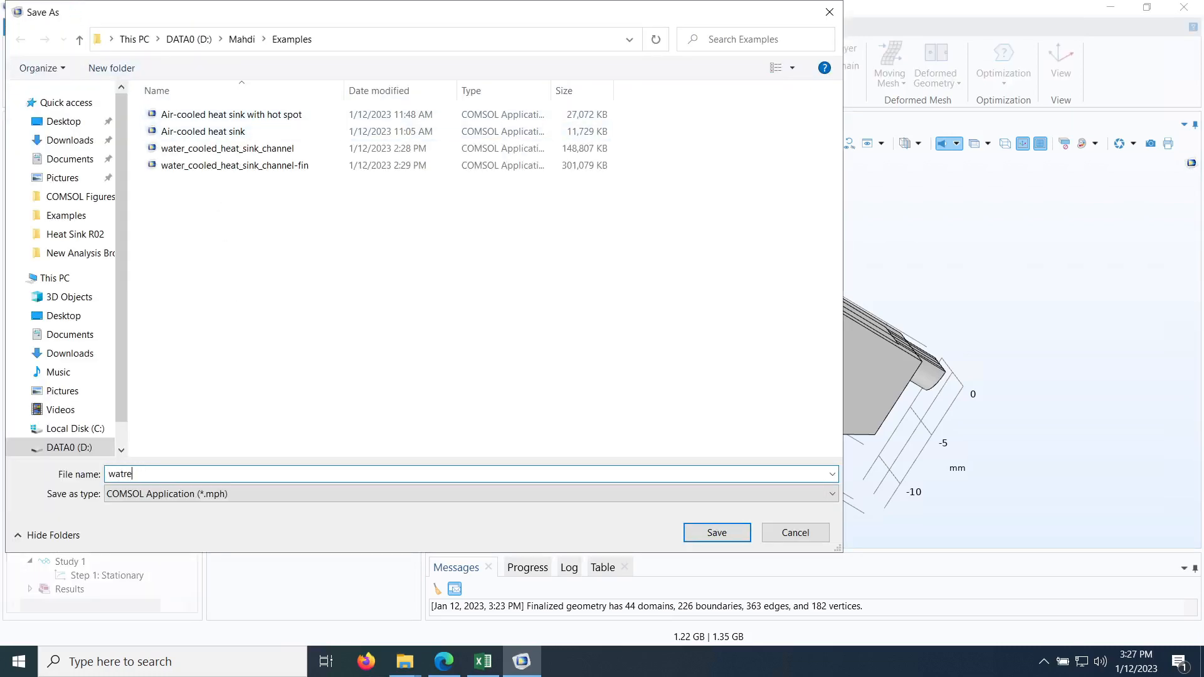
key("BackSpace")
key("BackSpace")
type("er-")
key("Return")
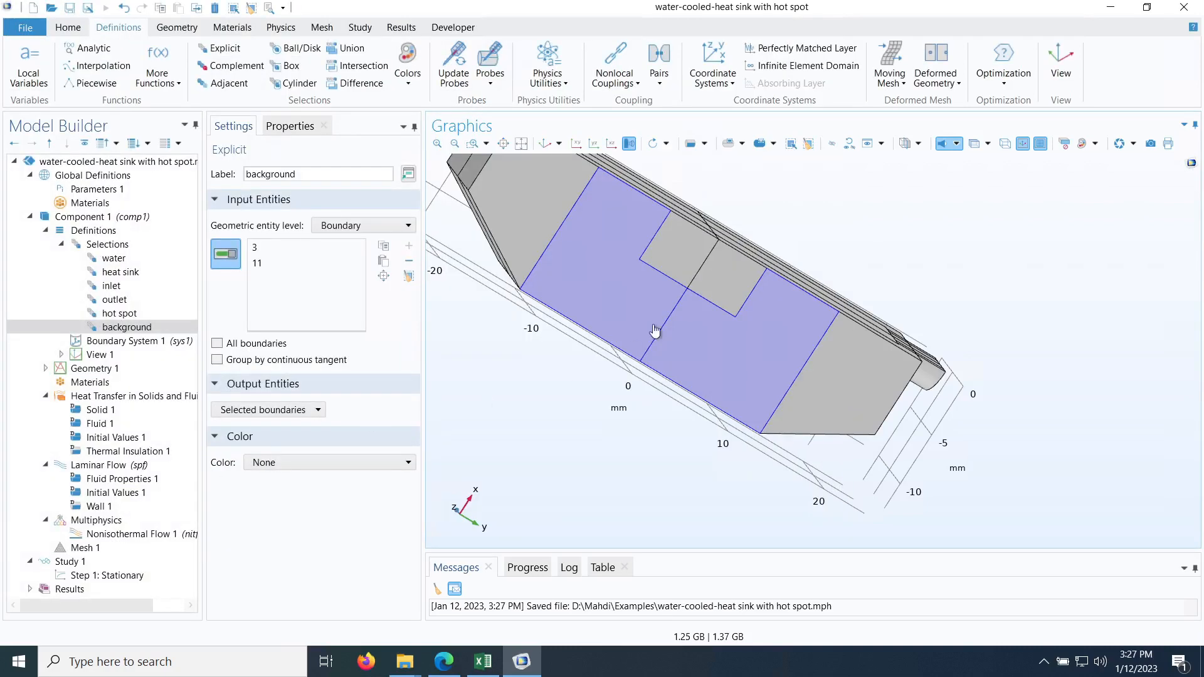
- Define a global parameter Tin with the expression 293.15 [K] and the description inlet temperature
left_click_drag(933, 246, 935, 356)
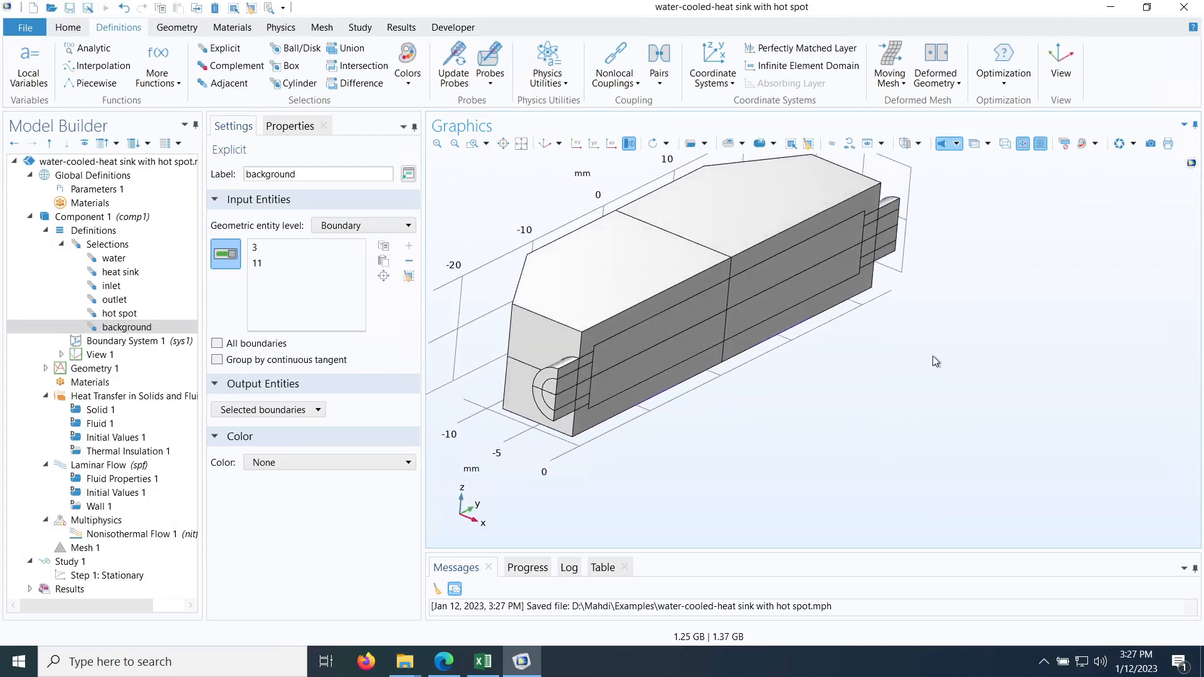
left_click(92, 190)
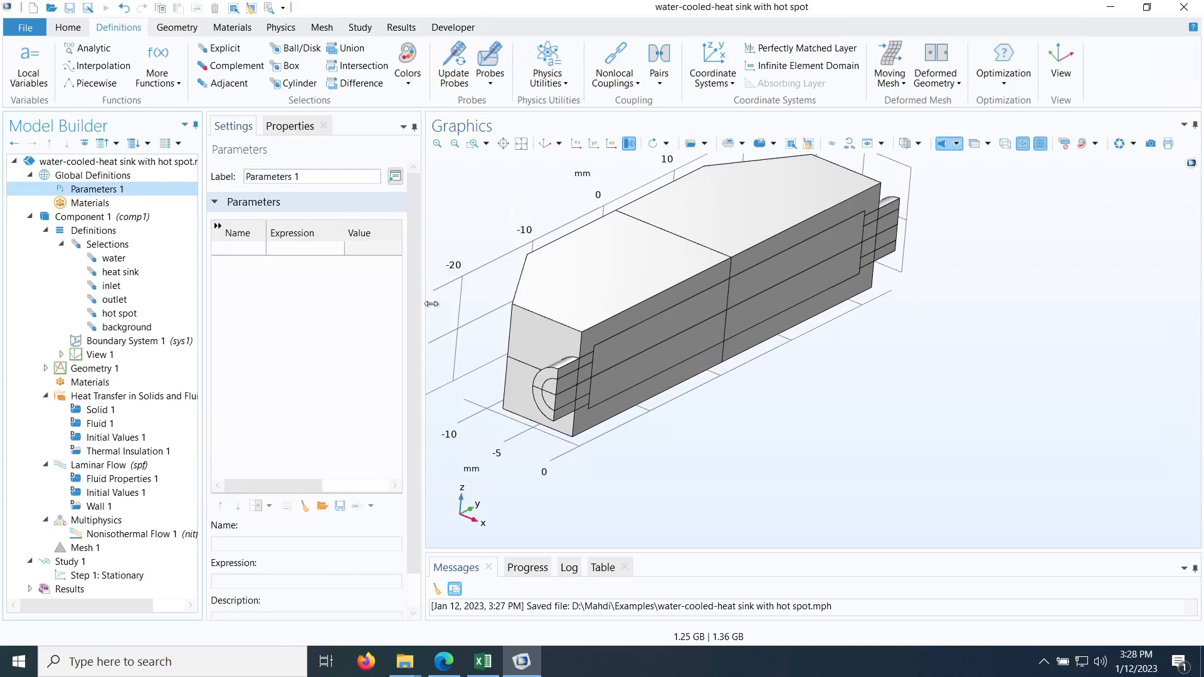
left_click_drag(423, 296, 505, 304)
left_click(244, 249)
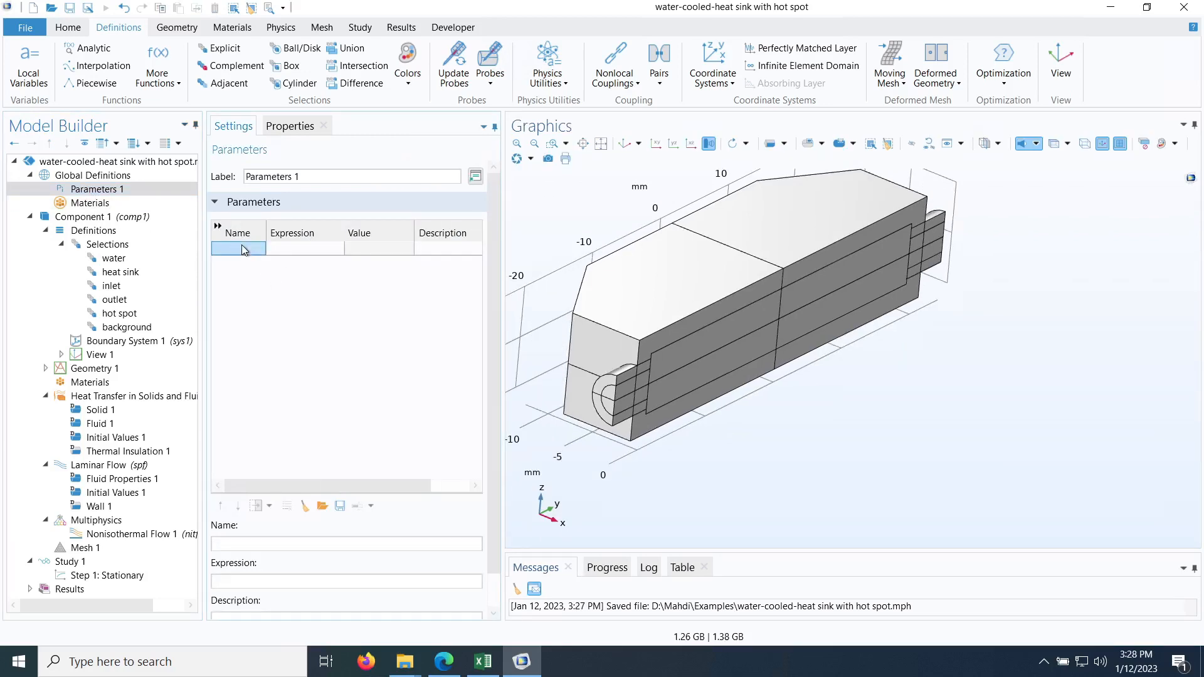
type("Tin")
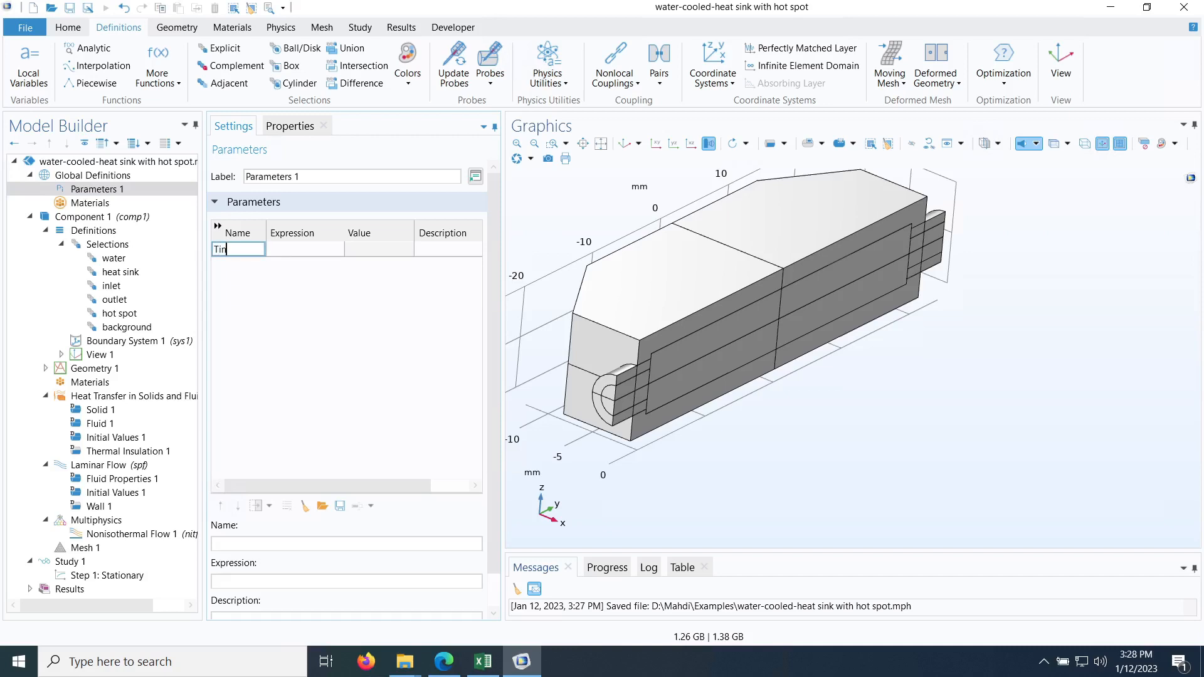
left_click(295, 251)
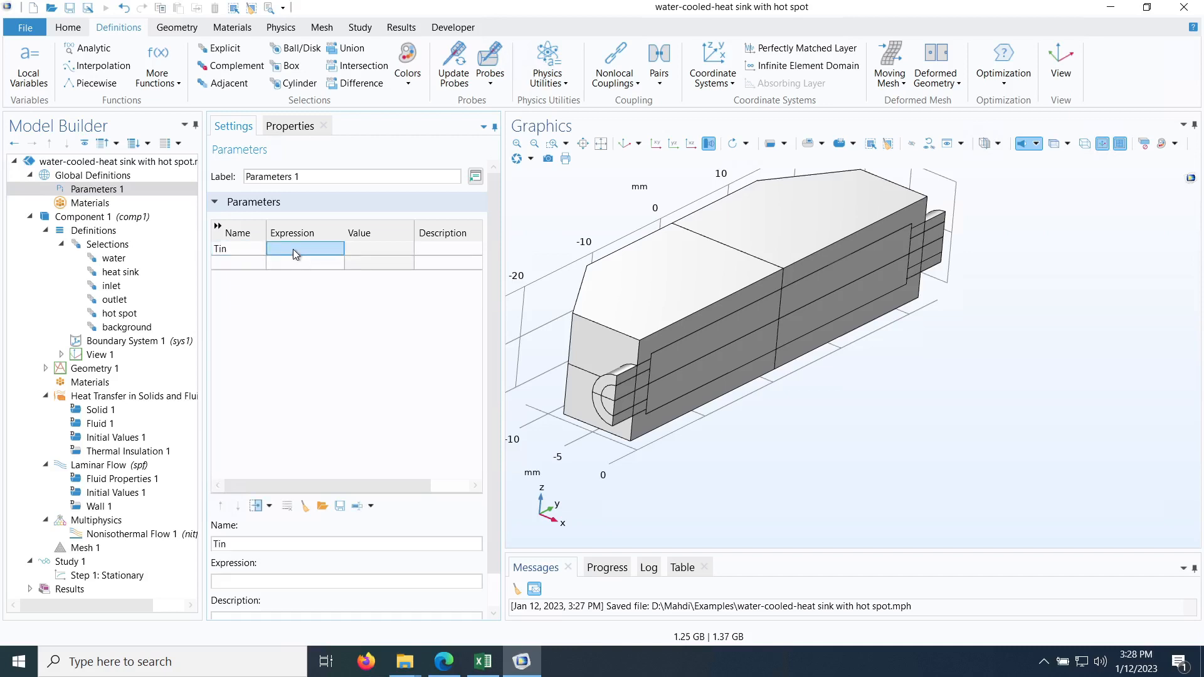
type("293.15")
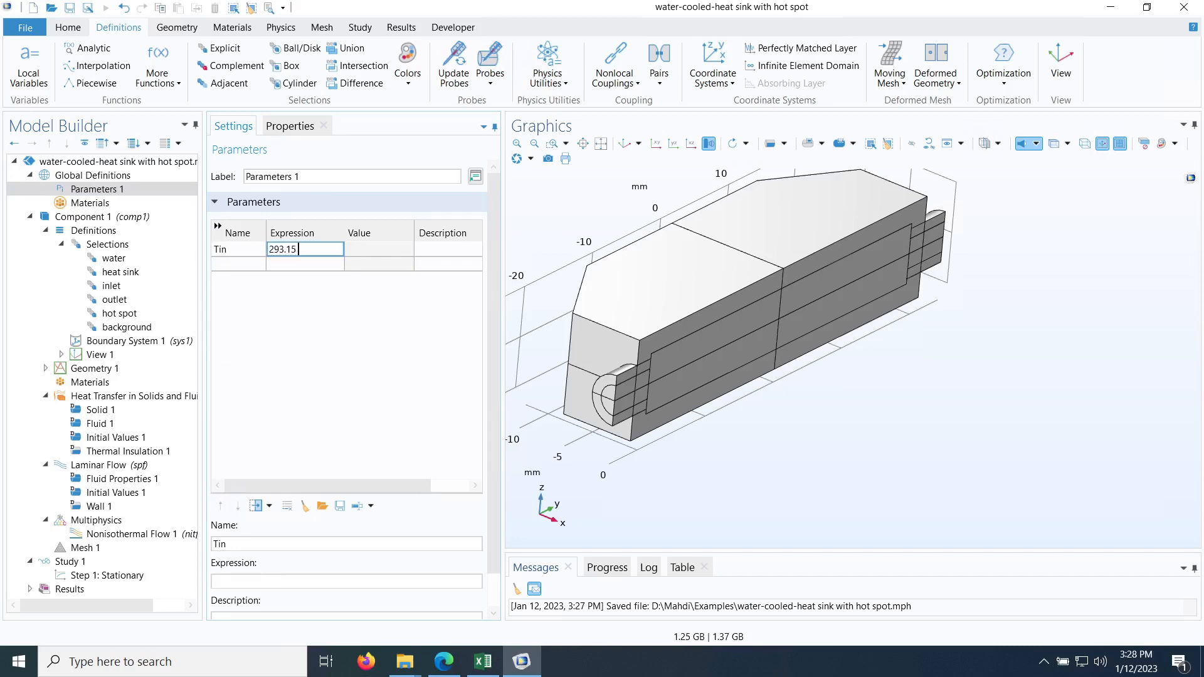
type(" [K]")
left_click(448, 251)
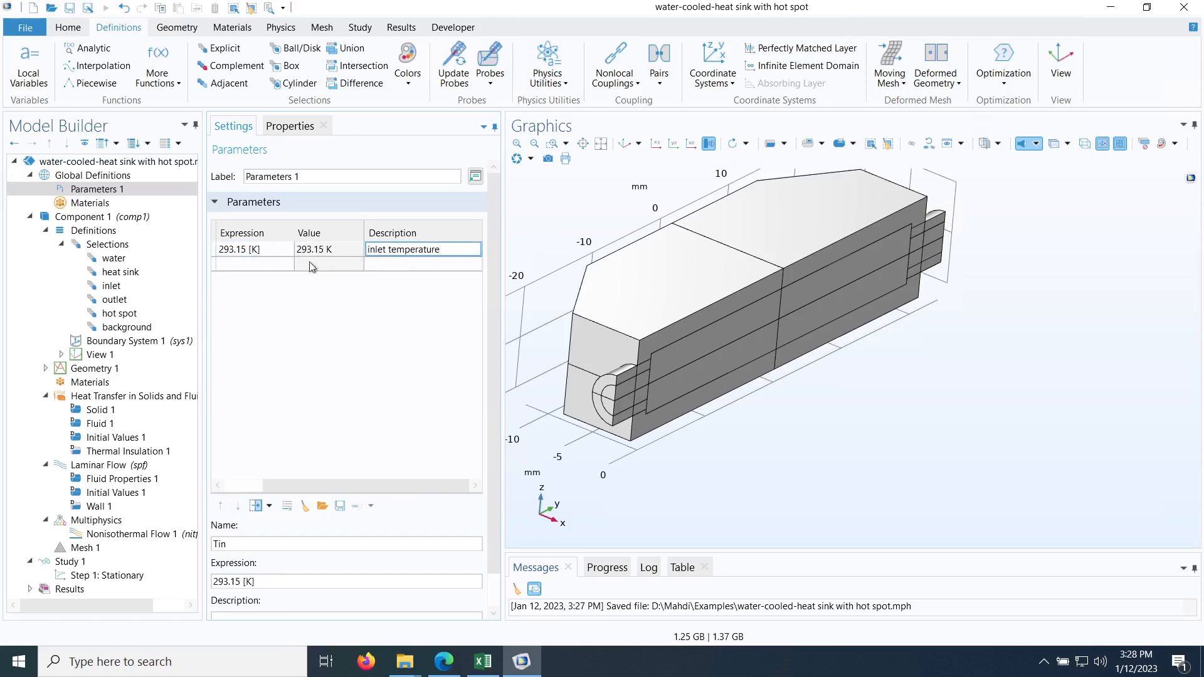
left_click(256, 270)
left_click_drag(310, 489, 271, 488)
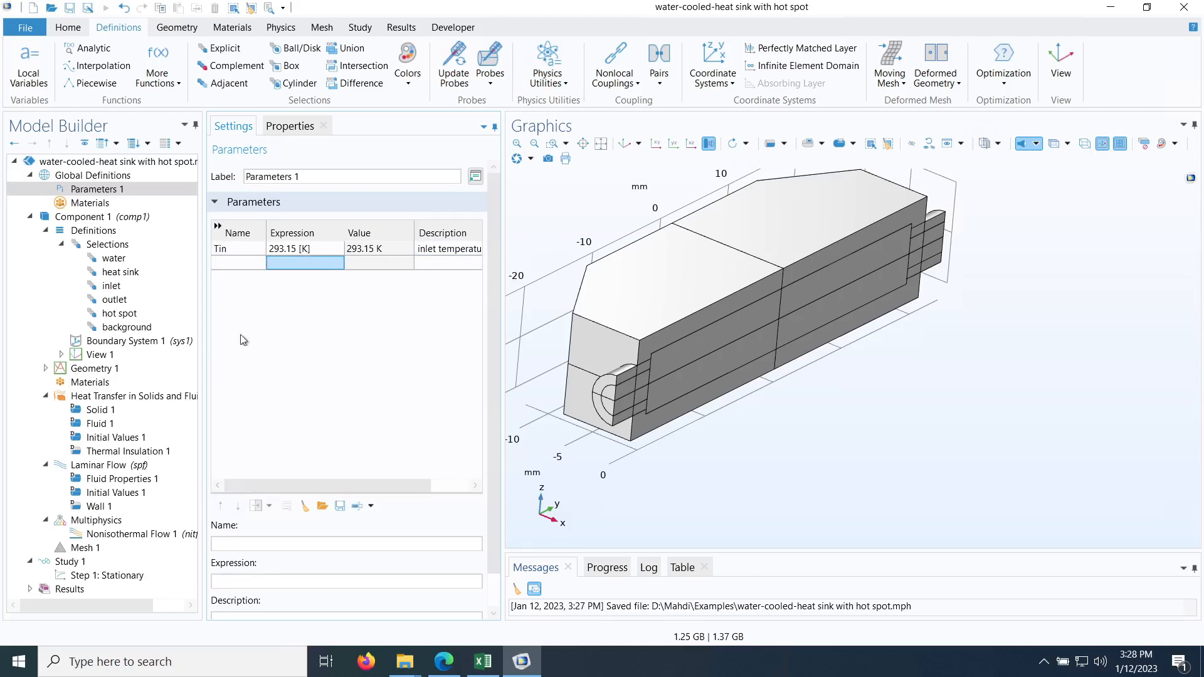
- Define a global parameter vin with the expression 0.1 [m/s] and the description inlet velocity
left_click(236, 264)
type("v")
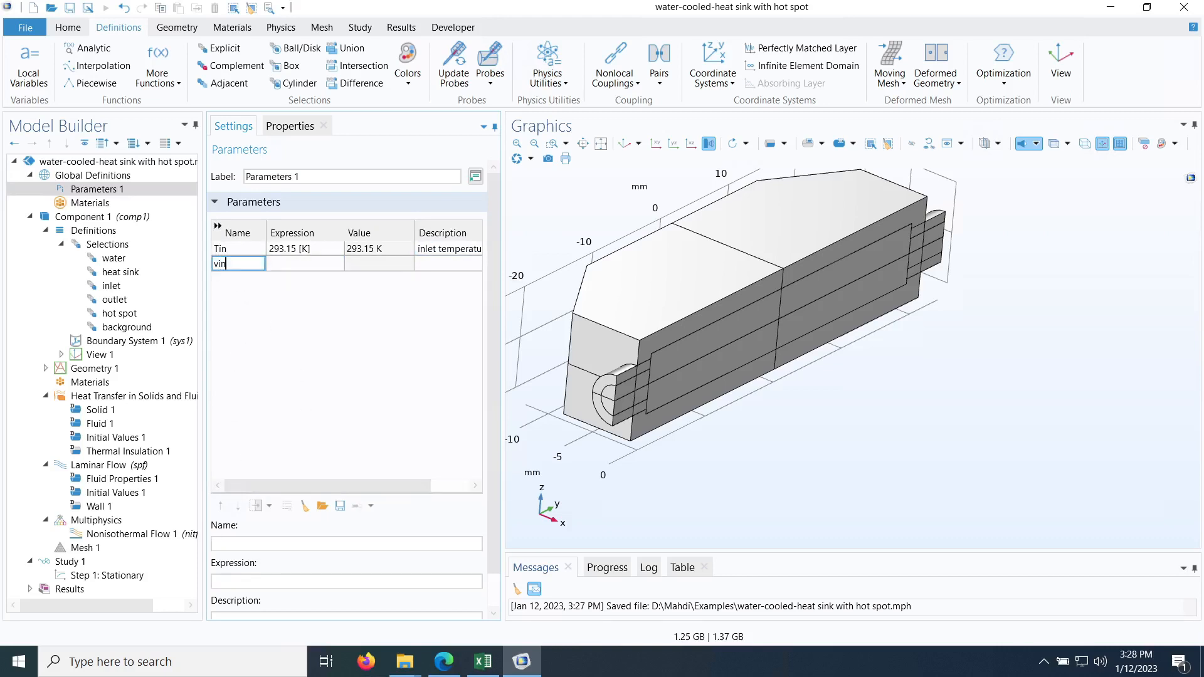
type("in")
key("Tab")
type("0")
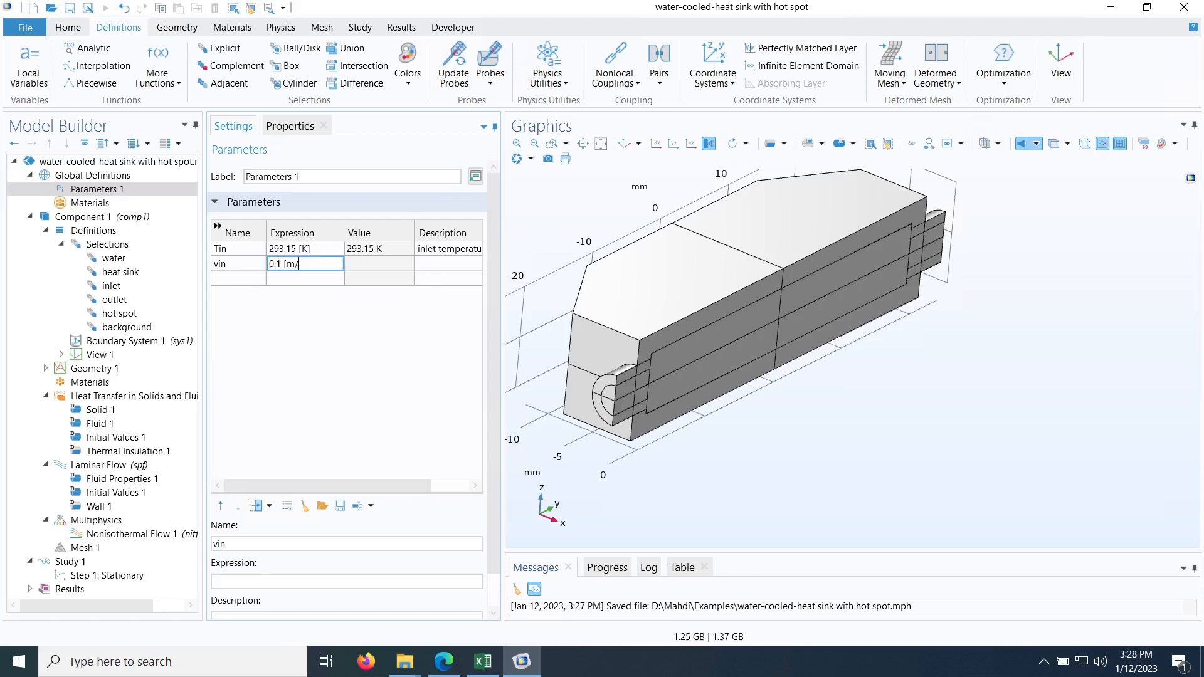
type(".1 [m/s]")
left_click(428, 267)
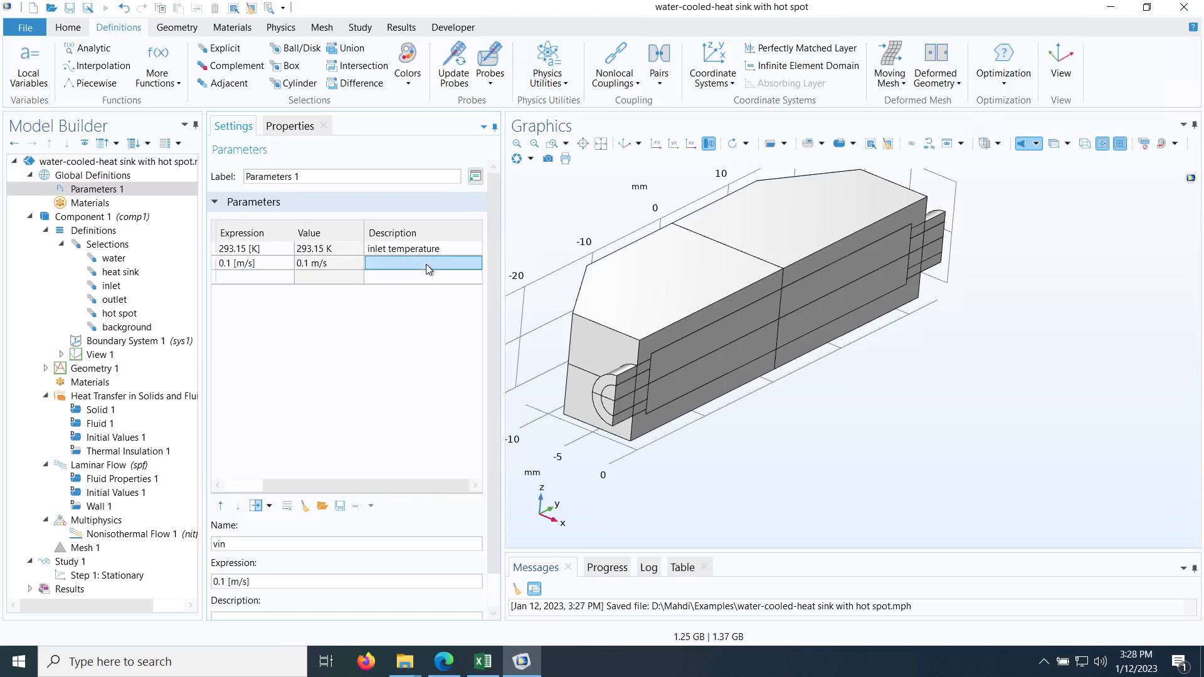
type("inlet velocity")
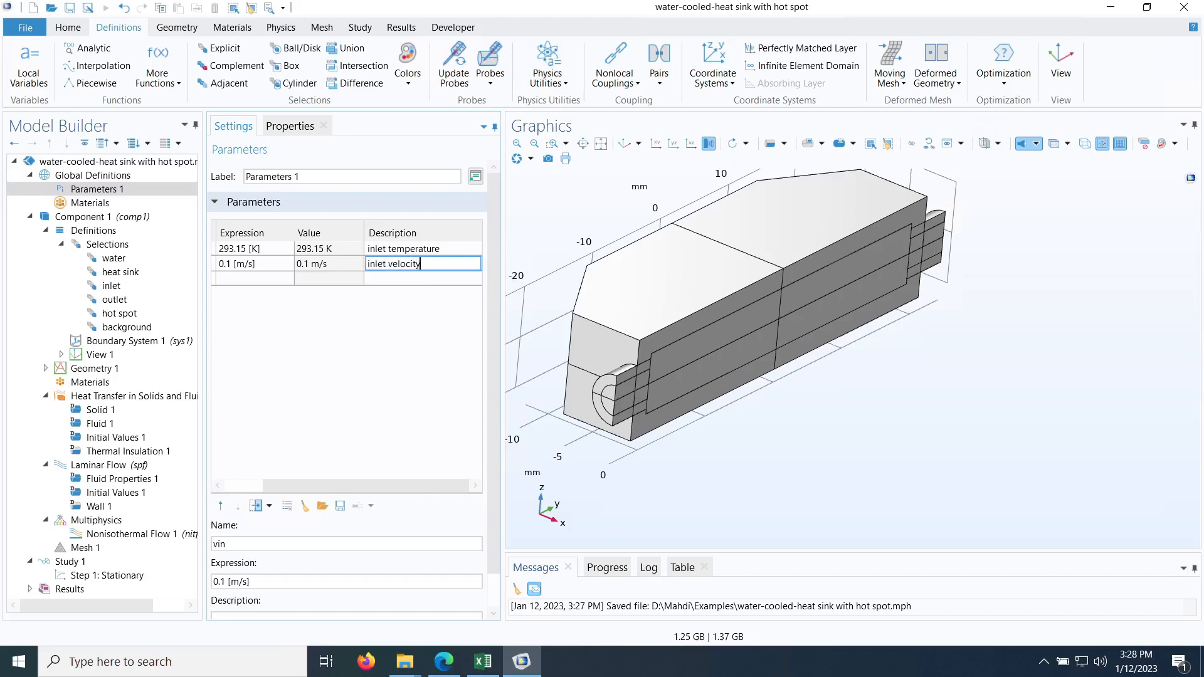
key("Return")
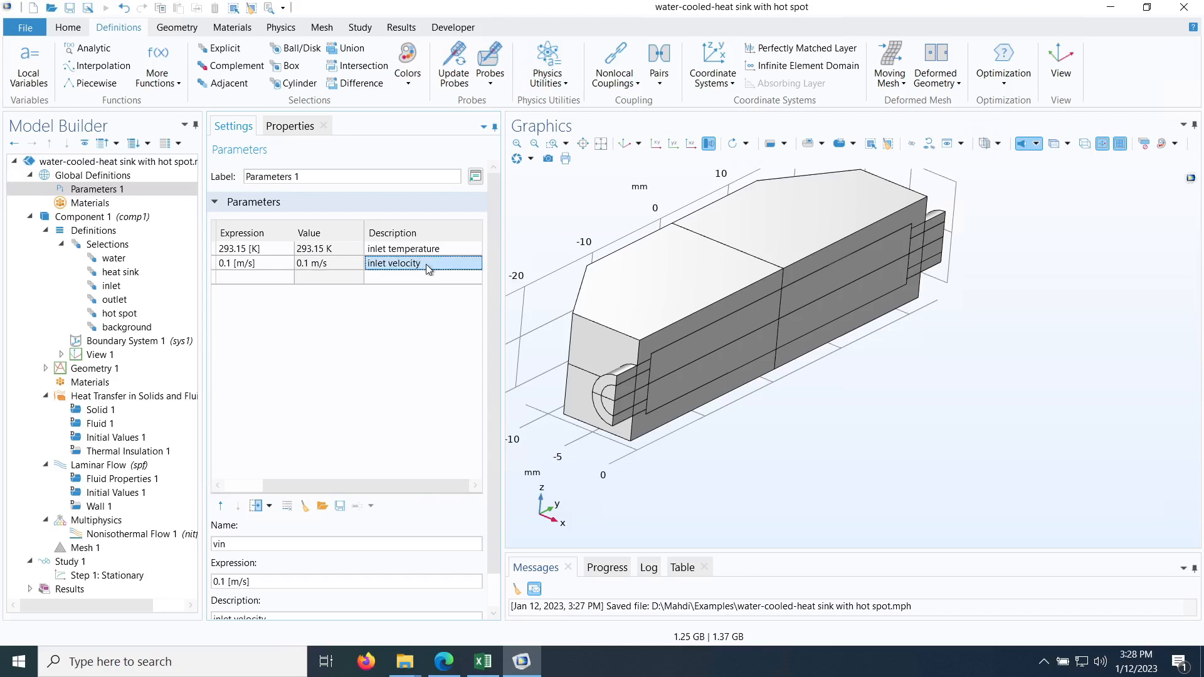
- Save the model and collapse the component's Definitions node in the model tree
left_click(69, 8)
left_click(47, 231)
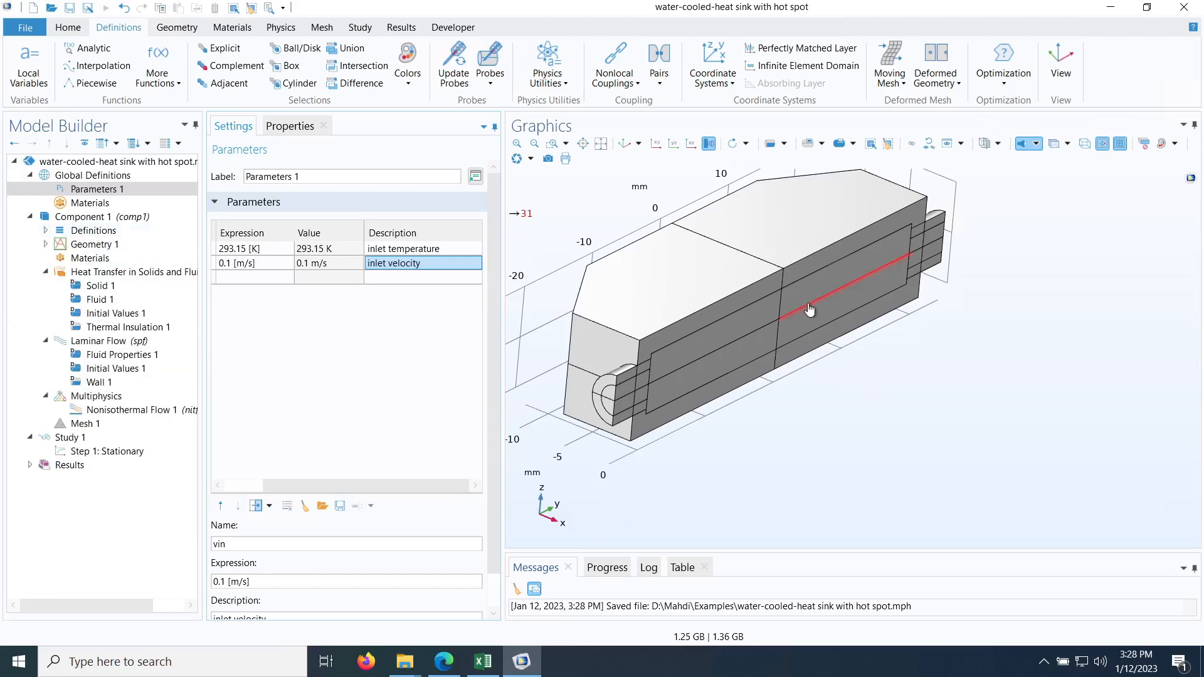